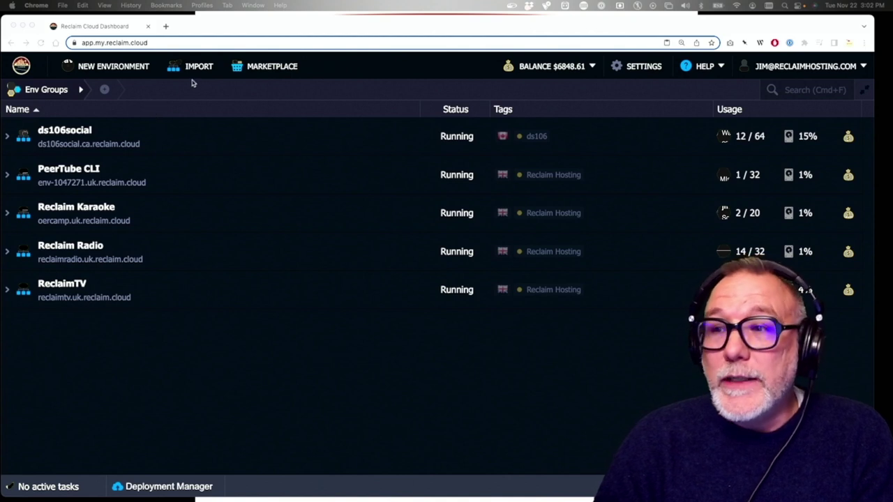
# Start a new environment and choose the Debian 11.5 image for its VPS node
pyautogui.click(118, 66)
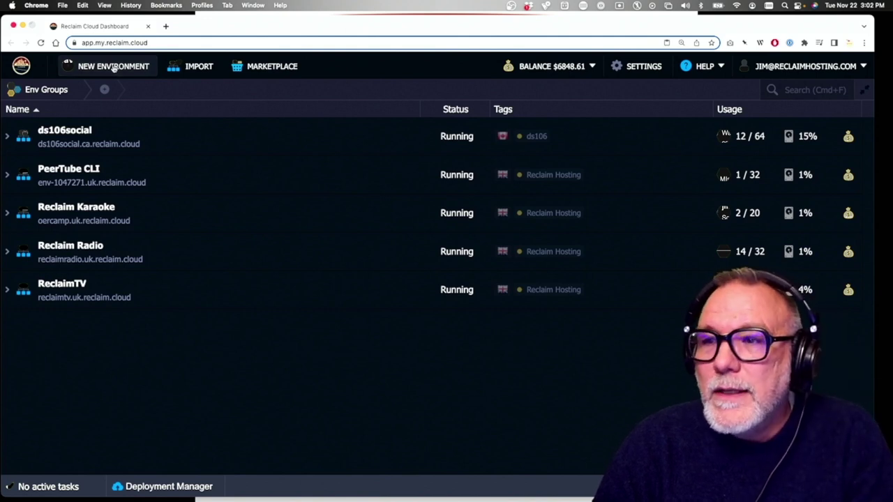
pyautogui.click(112, 67)
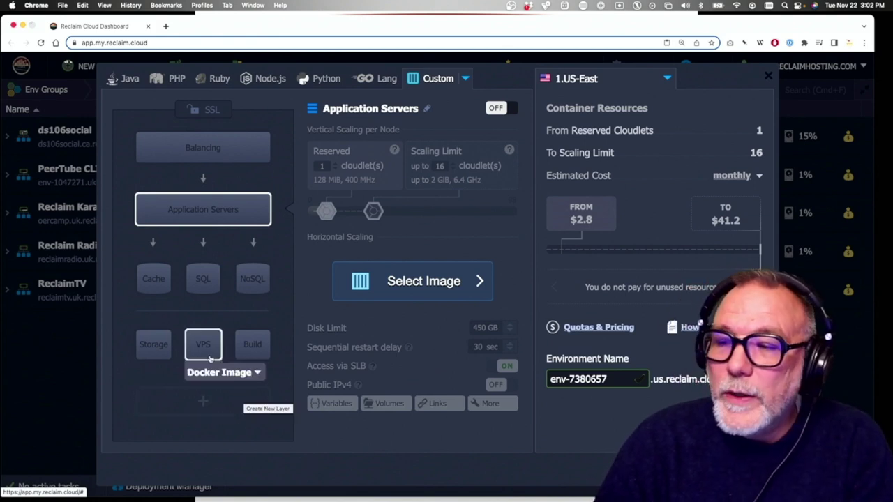
pyautogui.click(257, 374)
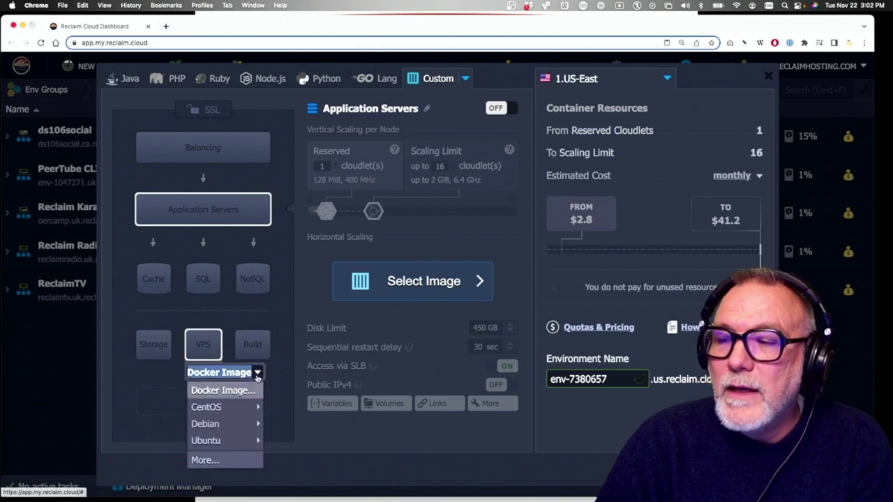
pyautogui.moveTo(242, 412)
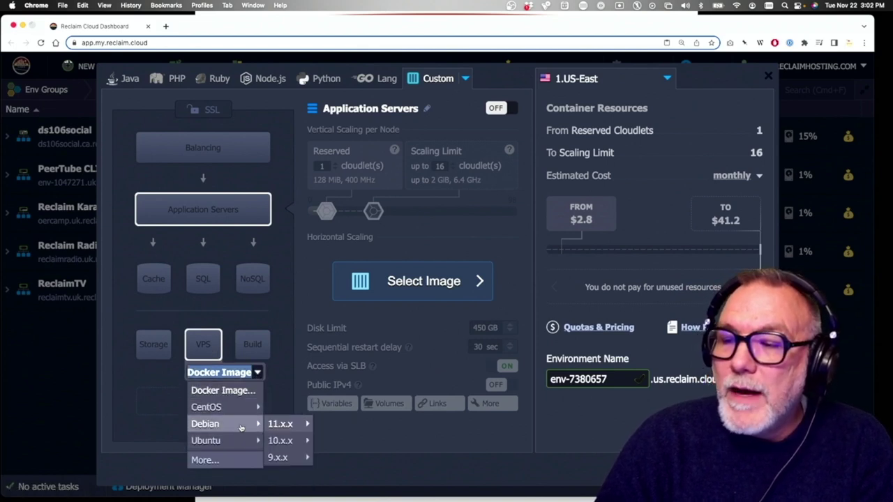
pyautogui.moveTo(299, 428)
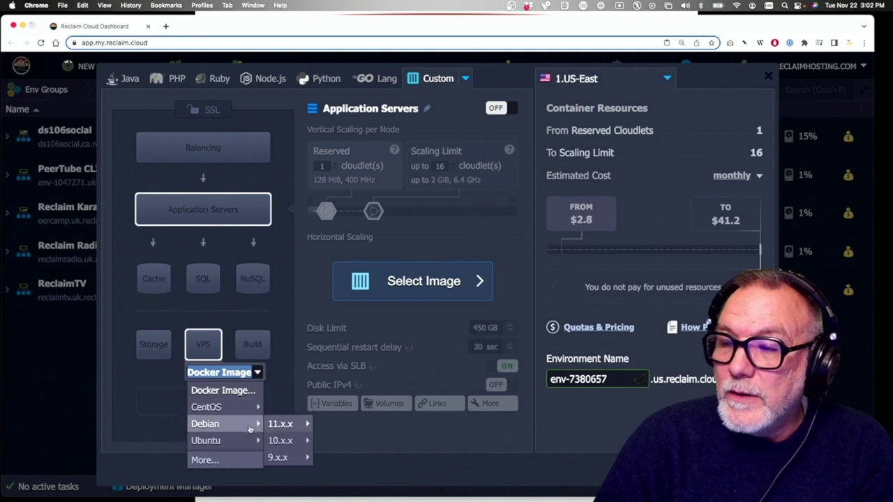
pyautogui.click(329, 403)
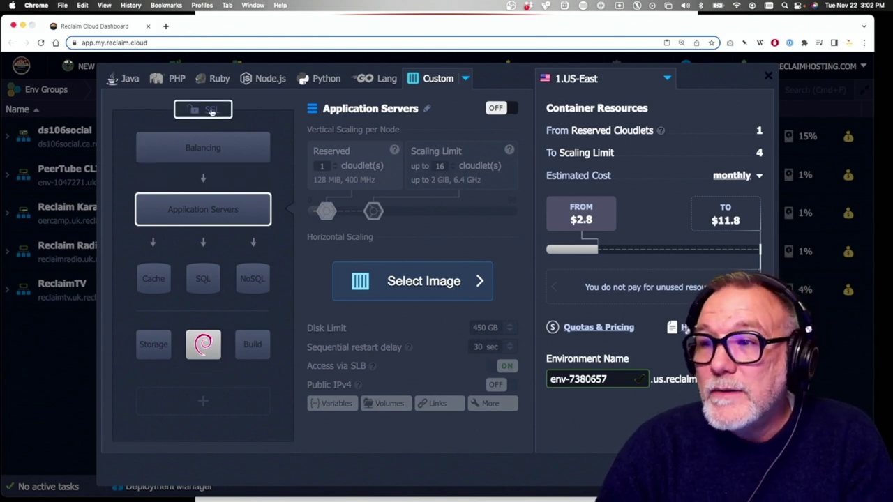
# Enable Custom SSL and inspect the NGINX 1.22.0 balancer node it adds
pyautogui.click(212, 112)
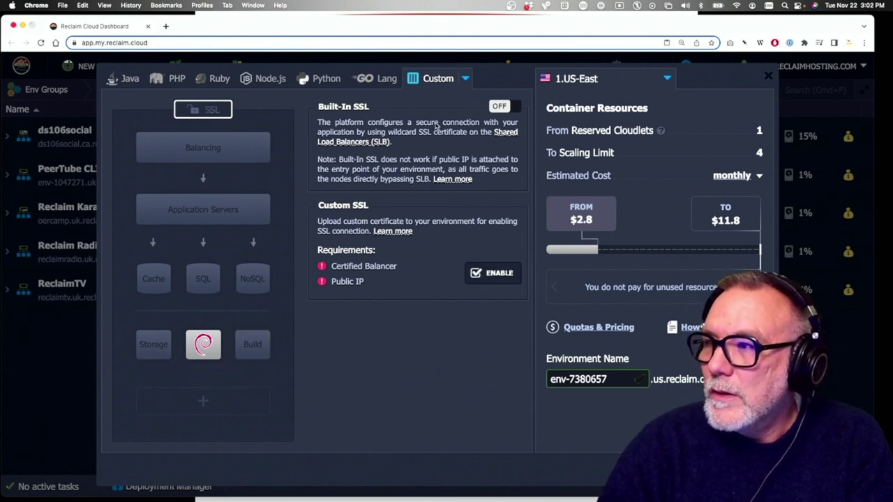
pyautogui.click(492, 275)
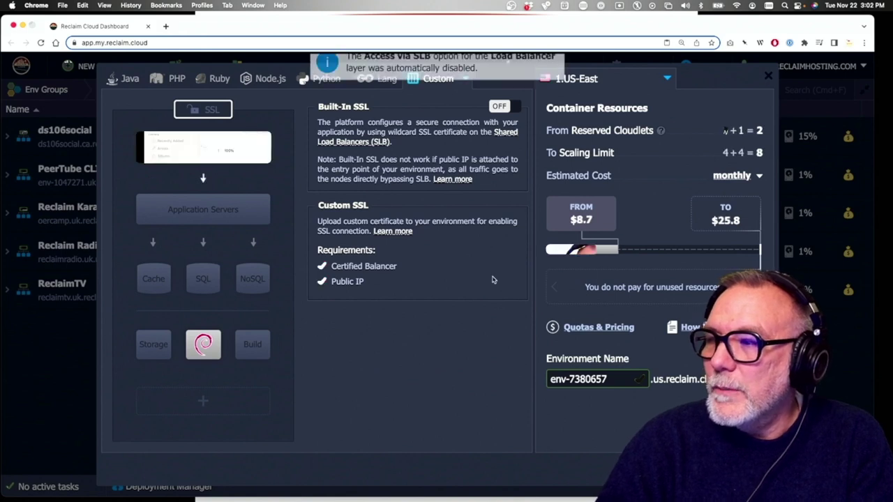
pyautogui.click(205, 146)
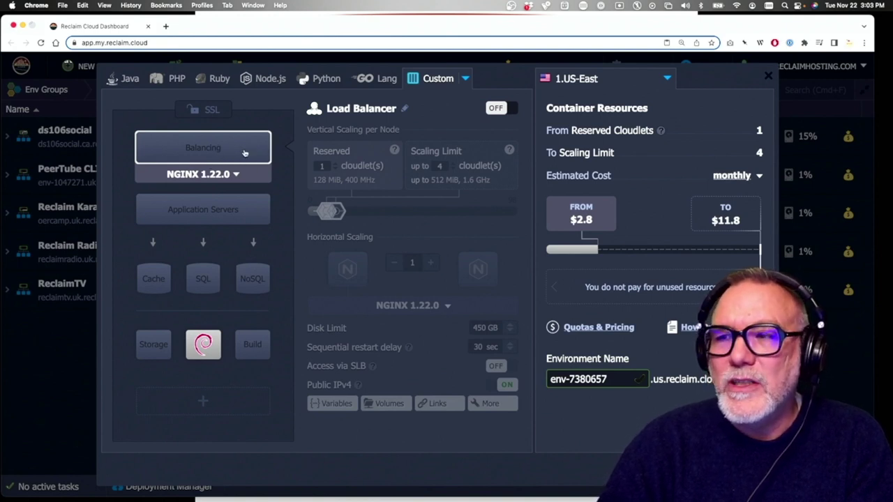
# Name the environment reclaimmastodon, keep region 1.US-East, and select the Debian node
pyautogui.moveTo(609, 379); pyautogui.dragTo(533, 378)
pyautogui.write('recl')
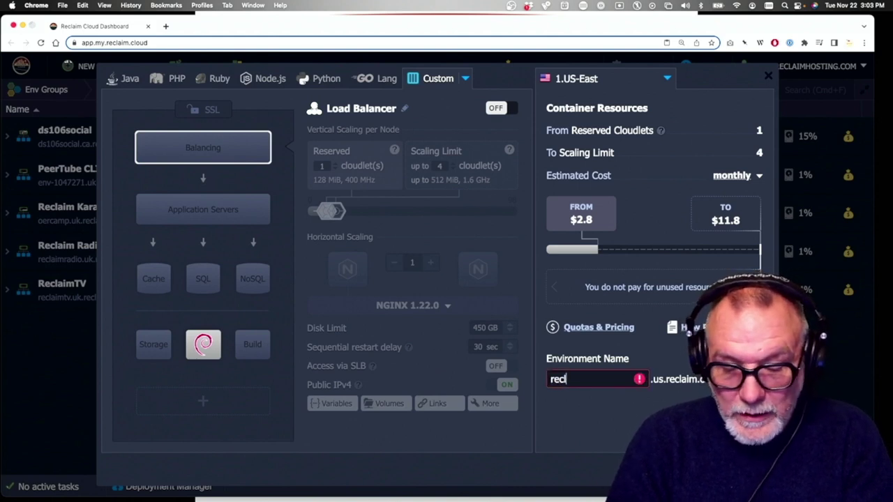
pyautogui.write('aimmastodon')
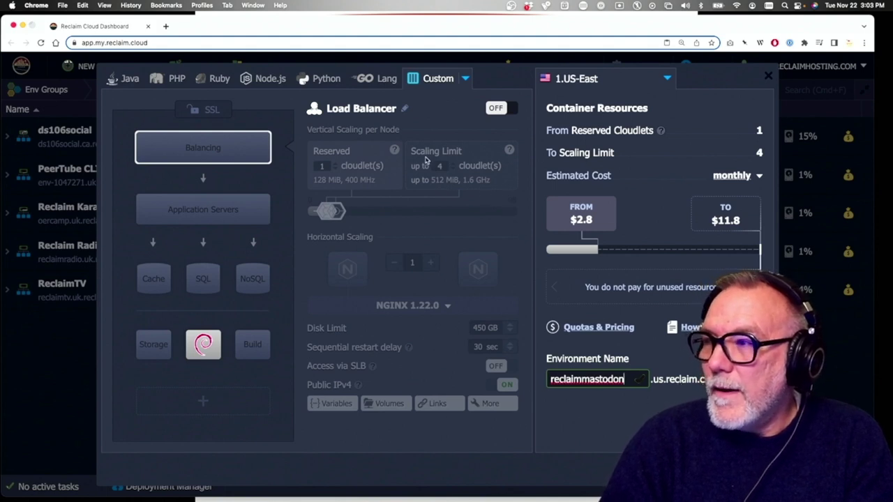
pyautogui.click(669, 79)
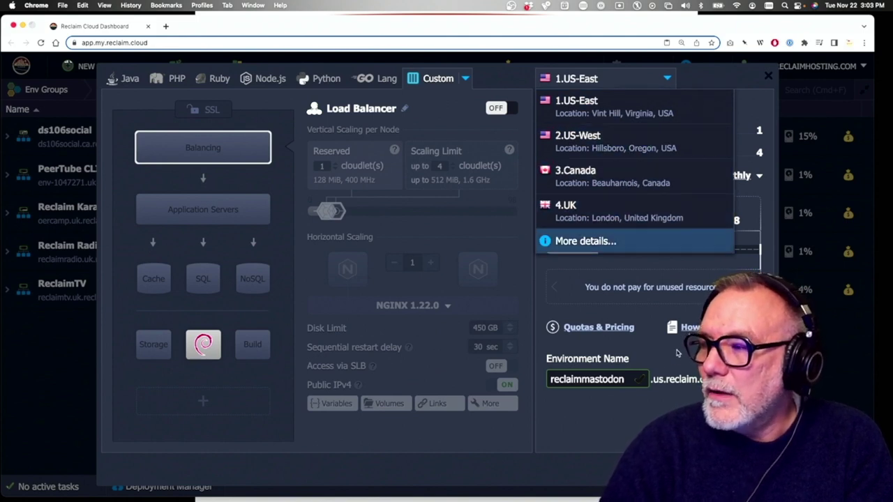
pyautogui.press('Escape')
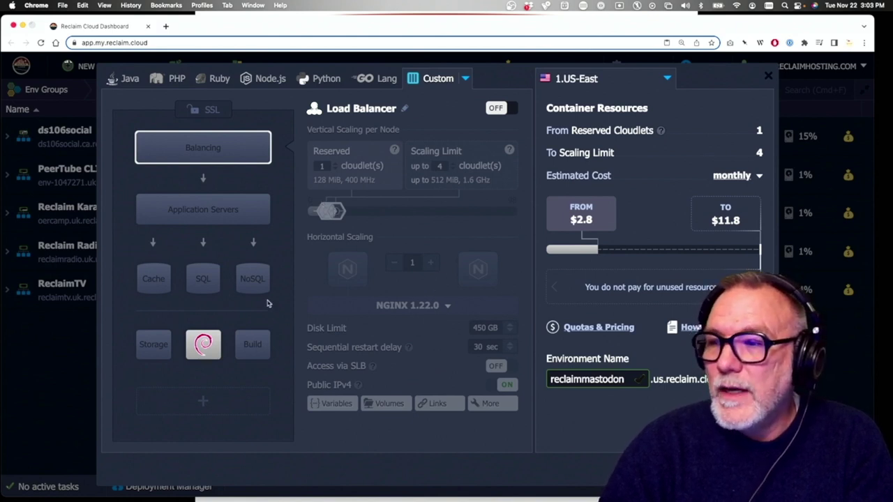
pyautogui.click(203, 343)
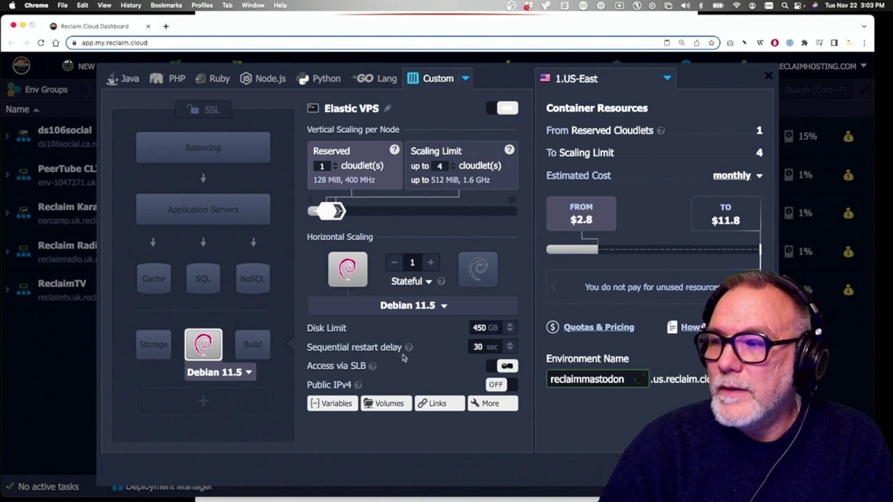
# Turn off Access via SLB, enable Public IPv4, and raise the VPS scaling limit to 32 cloudlets
pyautogui.click(505, 368)
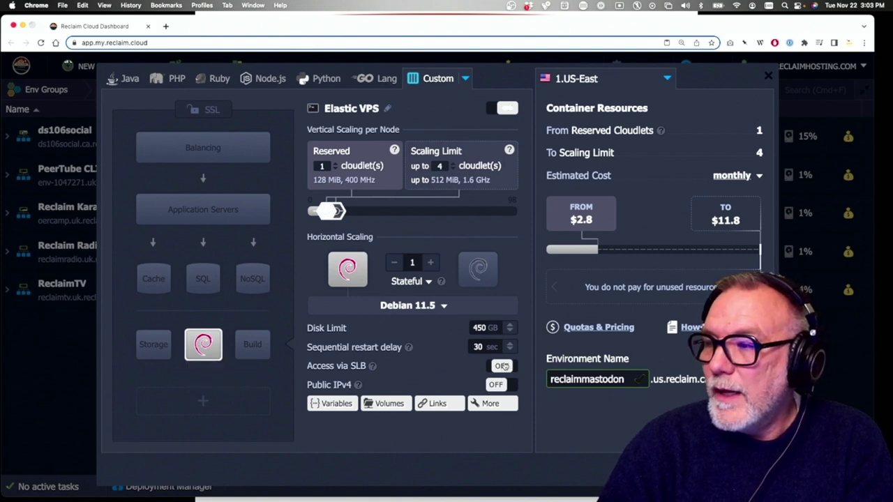
pyautogui.click(495, 385)
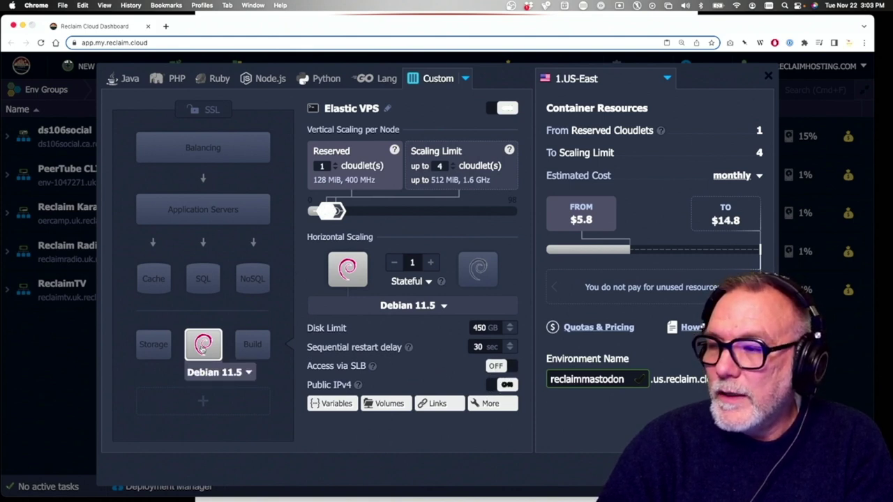
pyautogui.moveTo(349, 386)
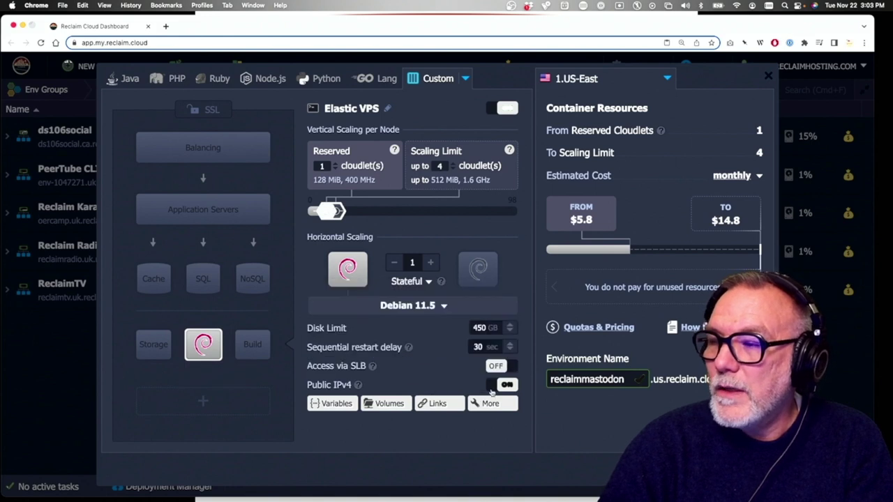
pyautogui.moveTo(338, 211); pyautogui.dragTo(397, 211)
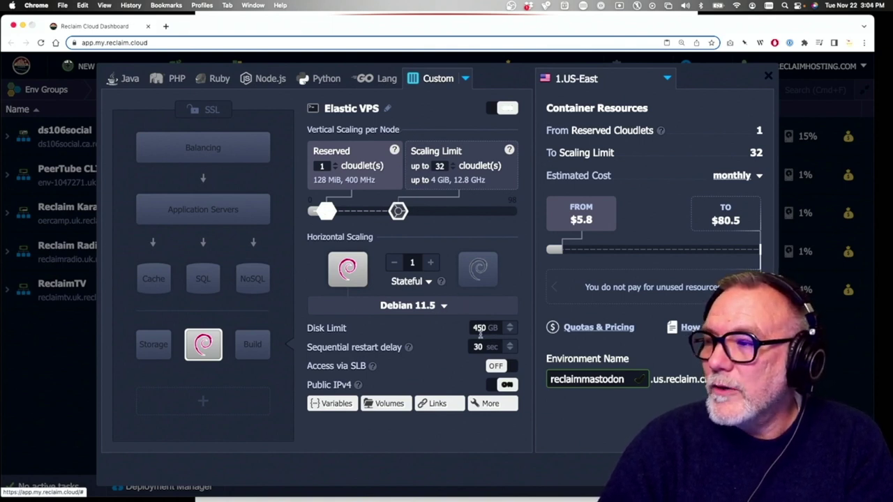
# Set the VPS disk limit to 50 GB and create the reclaimmastodon environment
pyautogui.click(482, 328)
pyautogui.moveTo(416, 346); pyautogui.dragTo(358, 346)
pyautogui.press('BackSpace')
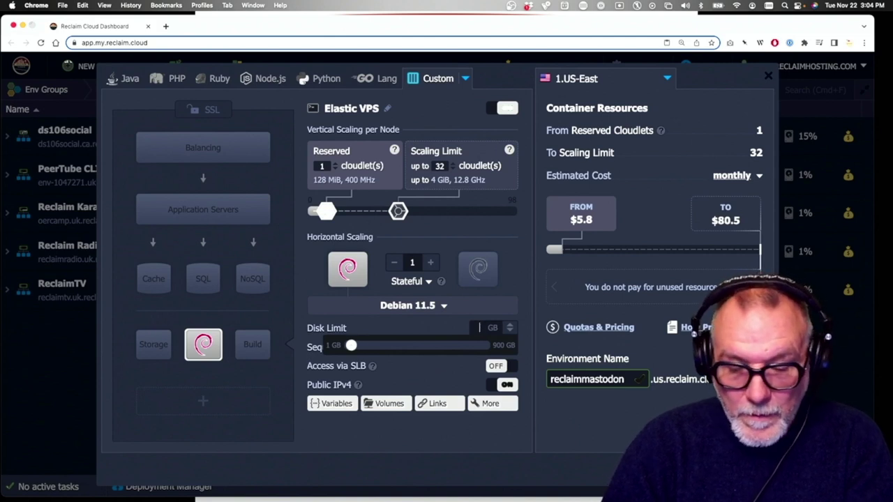
pyautogui.write('0')
pyautogui.click(578, 430)
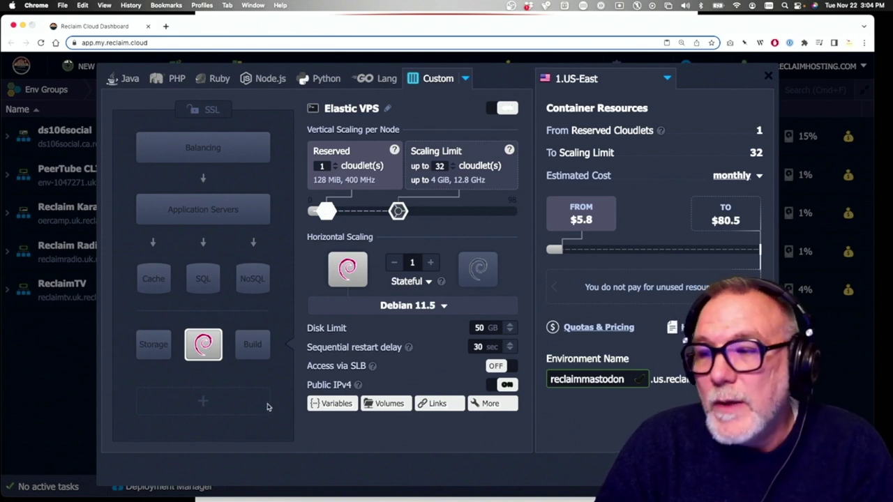
pyautogui.moveTo(217, 354)
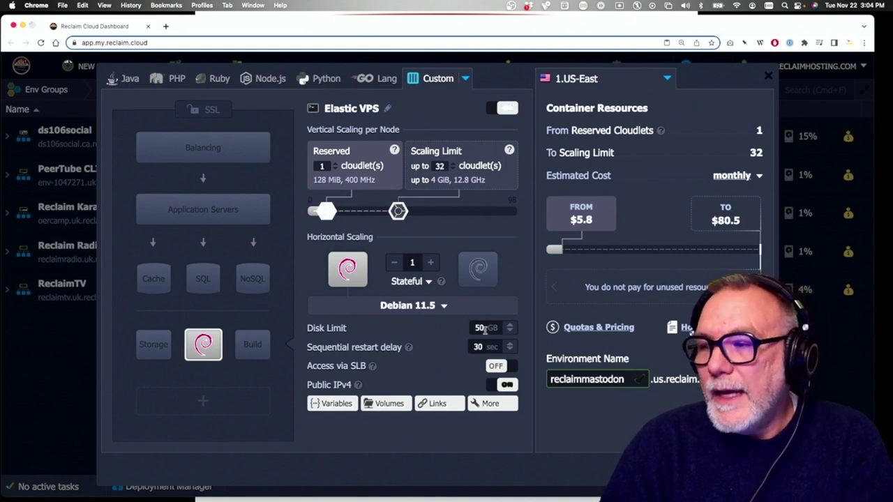
pyautogui.click(480, 329)
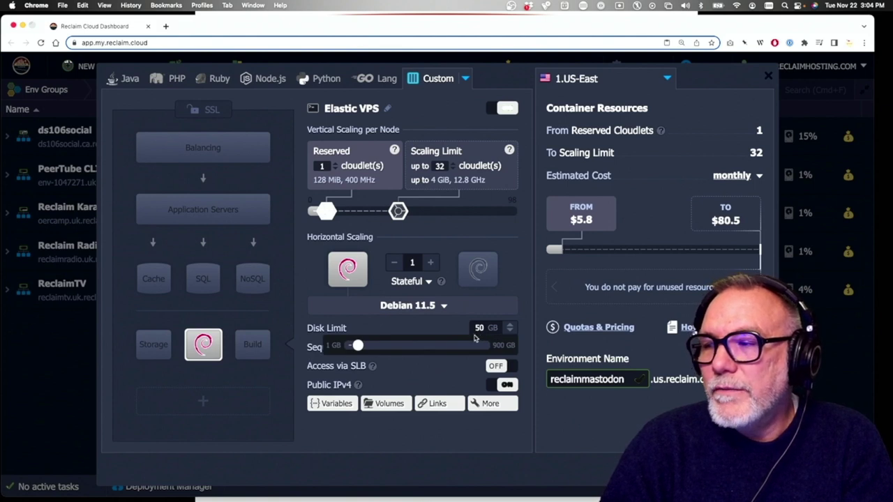
pyautogui.click(580, 456)
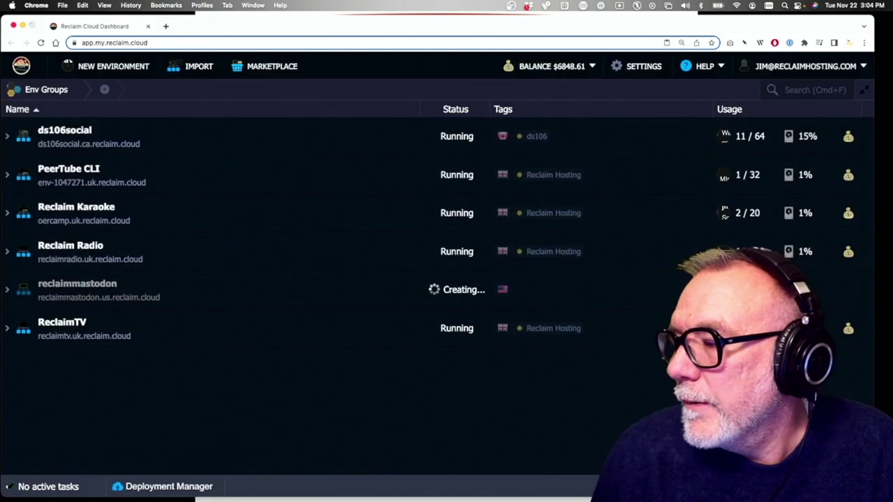
pyautogui.click(633, 416)
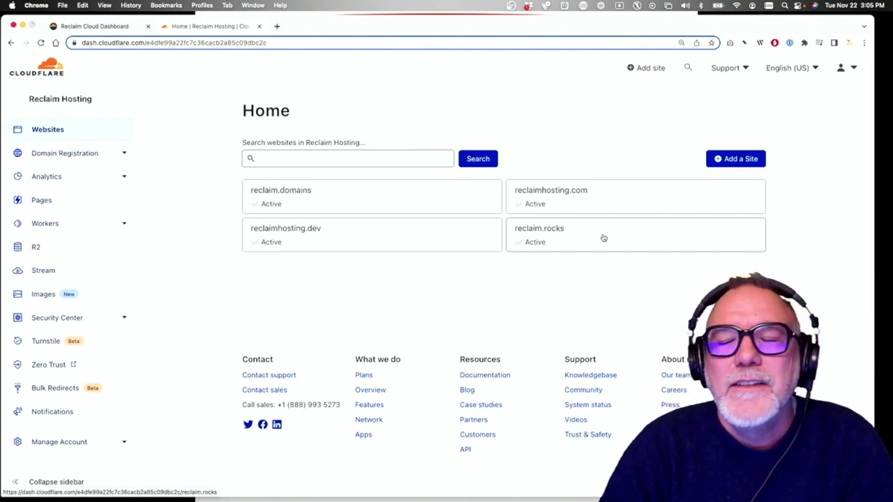
# Open the reclaim.rocks site from the Cloudflare Websites list
pyautogui.click(556, 241)
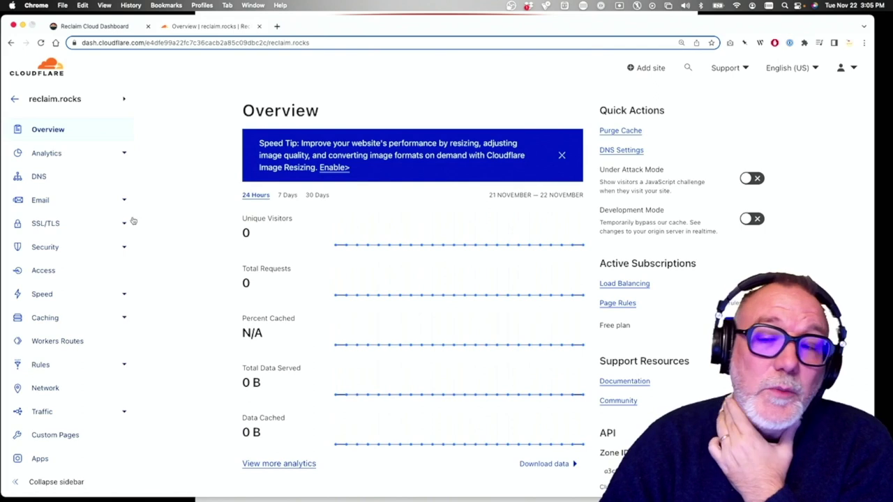
# Open reclaim.rocks DNS management in Cloudflare and move the Mailgun tab into this window
pyautogui.click(108, 27)
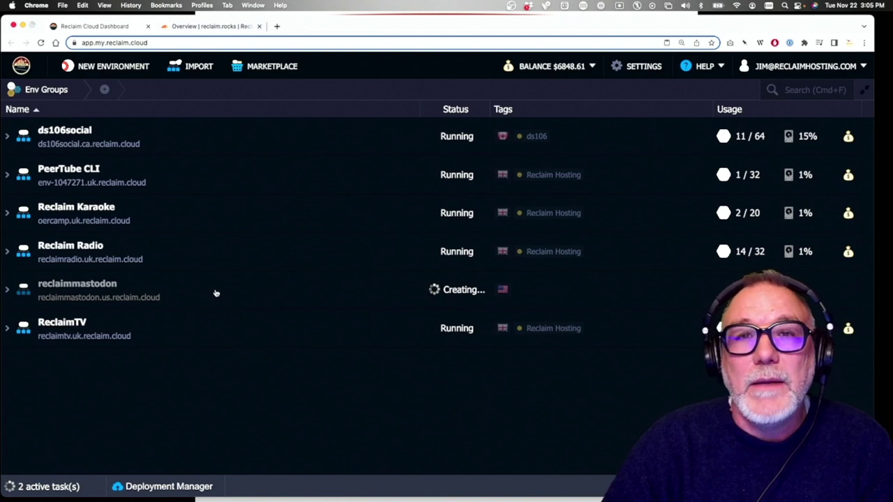
pyautogui.click(209, 26)
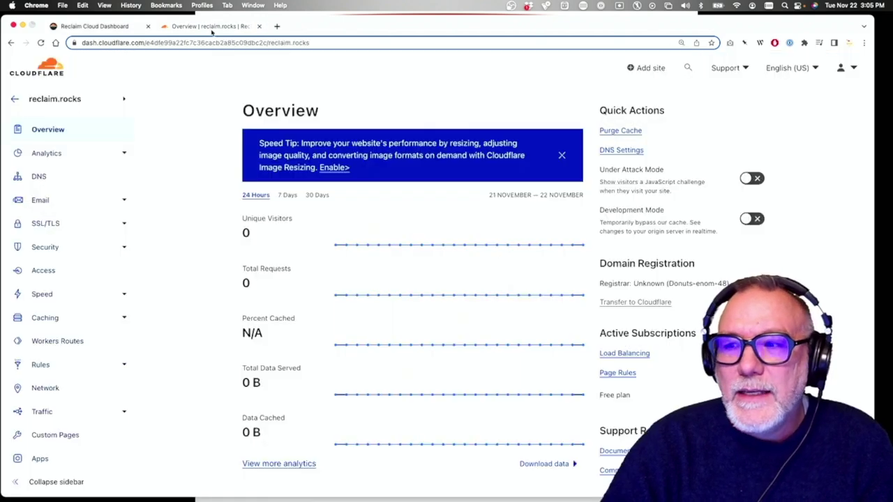
pyautogui.click(40, 179)
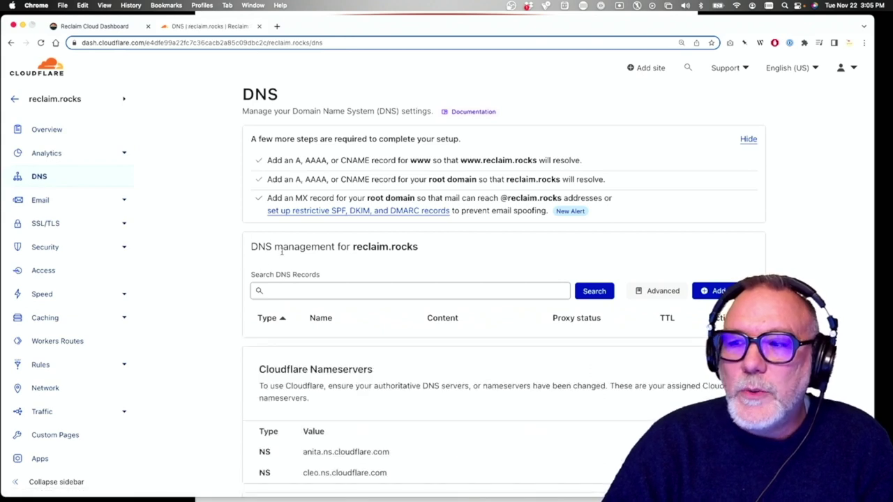
pyautogui.scroll(-1, 340, 343)
pyautogui.scroll(1, 340, 344)
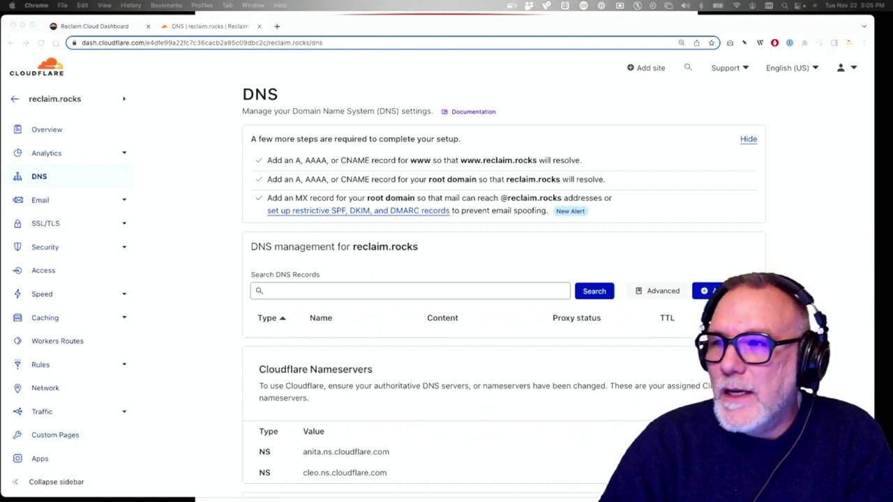
pyautogui.moveTo(191, 89); pyautogui.dragTo(297, 27)
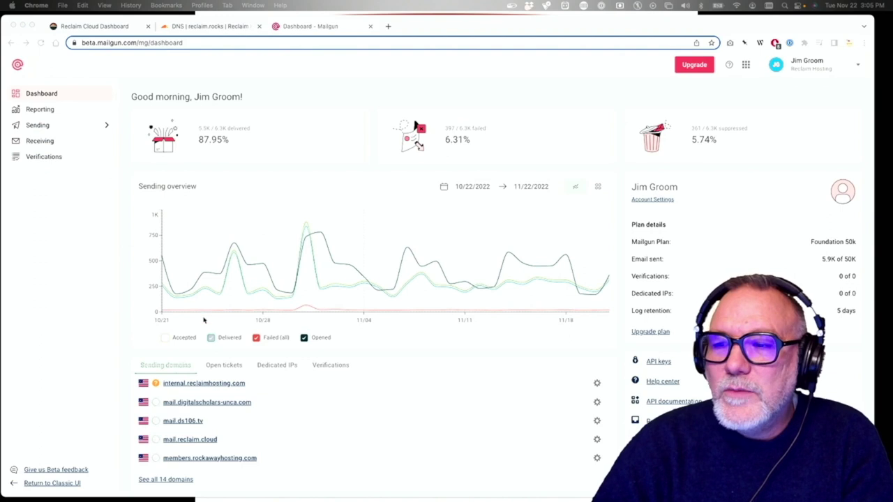
# Go to Sending > Domains in Mailgun, reloading when the page hangs on Loading
pyautogui.scroll(-2, 204, 321)
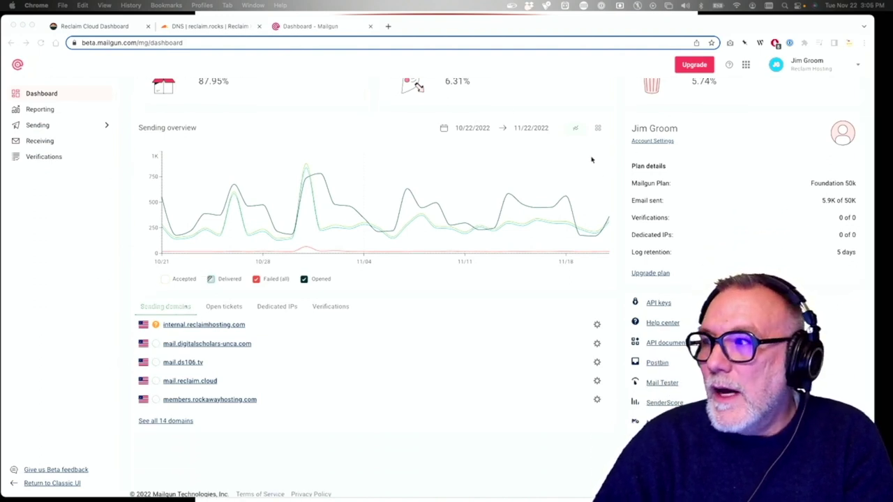
pyautogui.scroll(2, 592, 160)
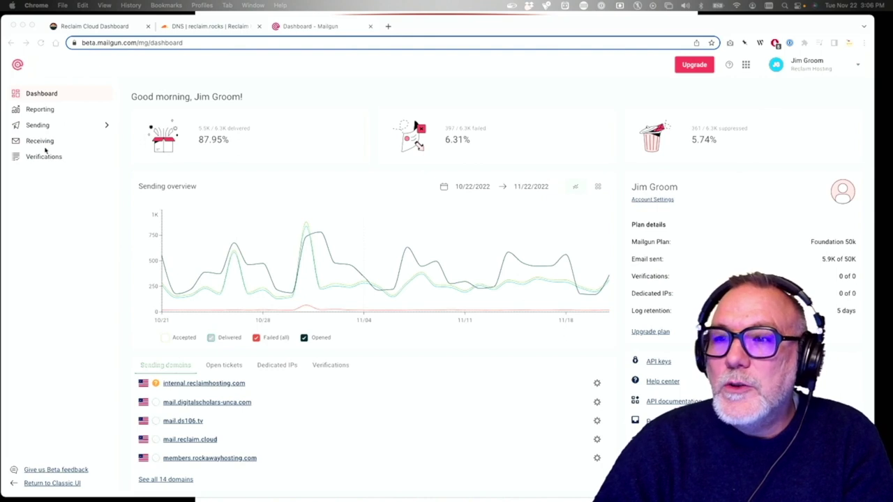
pyautogui.click(38, 125)
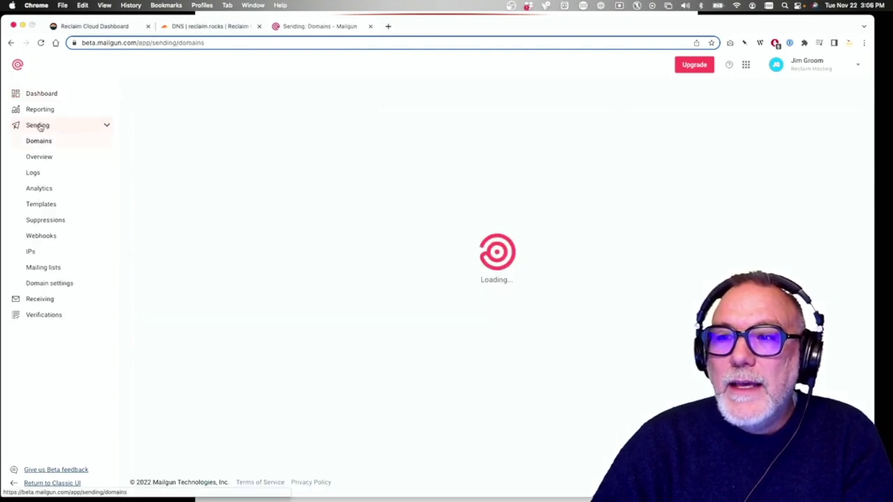
pyautogui.click(39, 141)
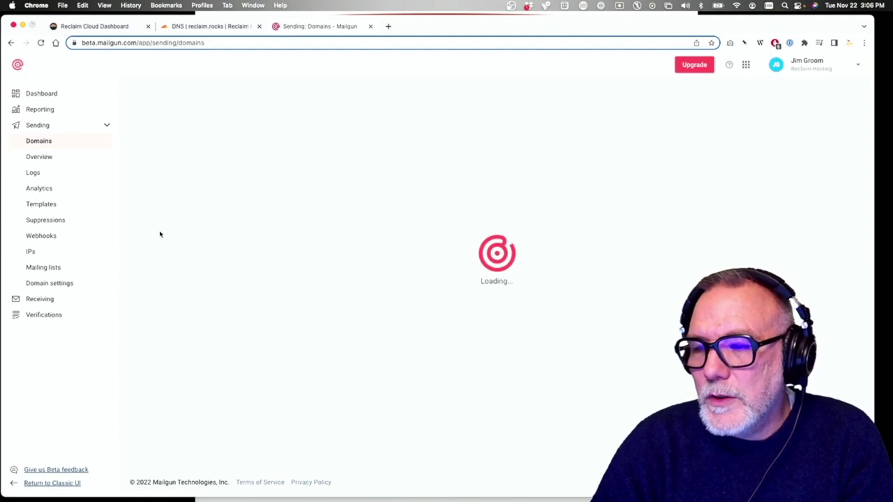
pyautogui.click(55, 284)
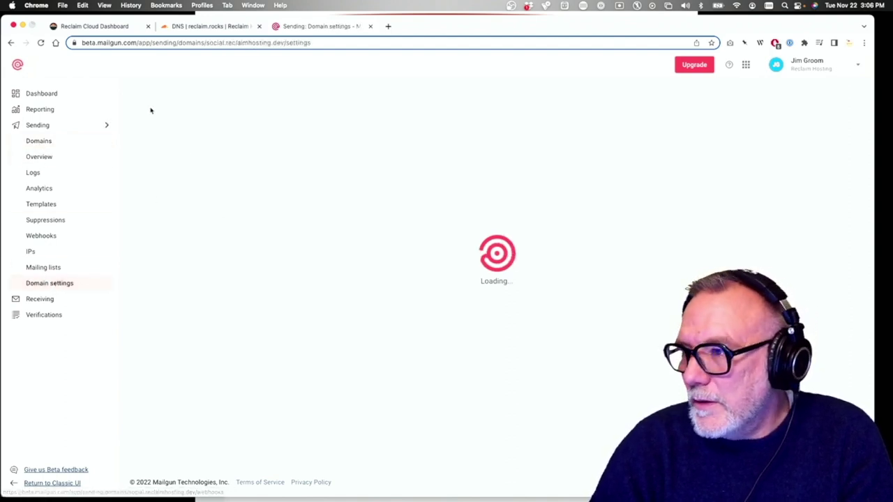
pyautogui.click(46, 146)
pyautogui.click(41, 43)
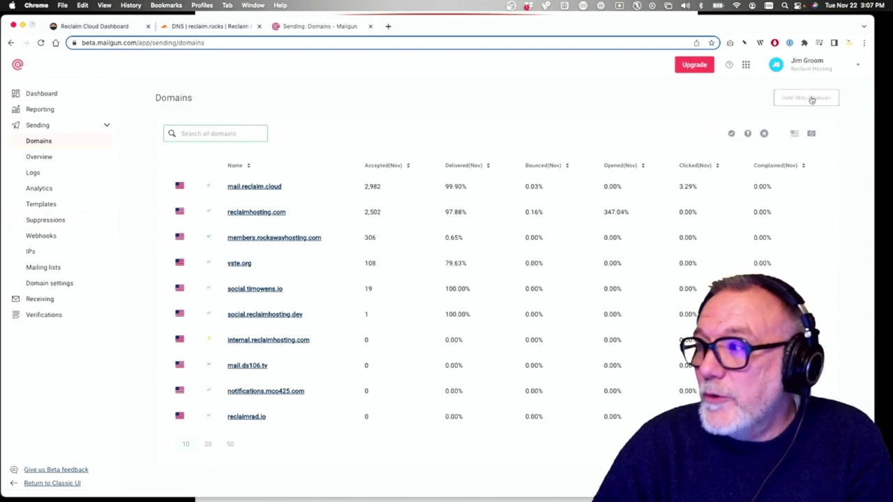
# Add reclaim.rocks as a Mailgun sending domain in the US region with a shared IP
pyautogui.click(805, 98)
pyautogui.click(239, 149)
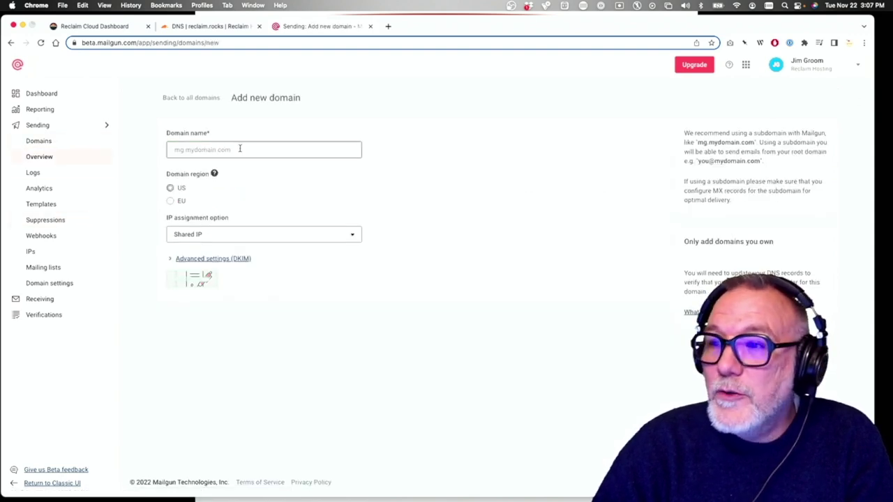
pyautogui.write('reclai')
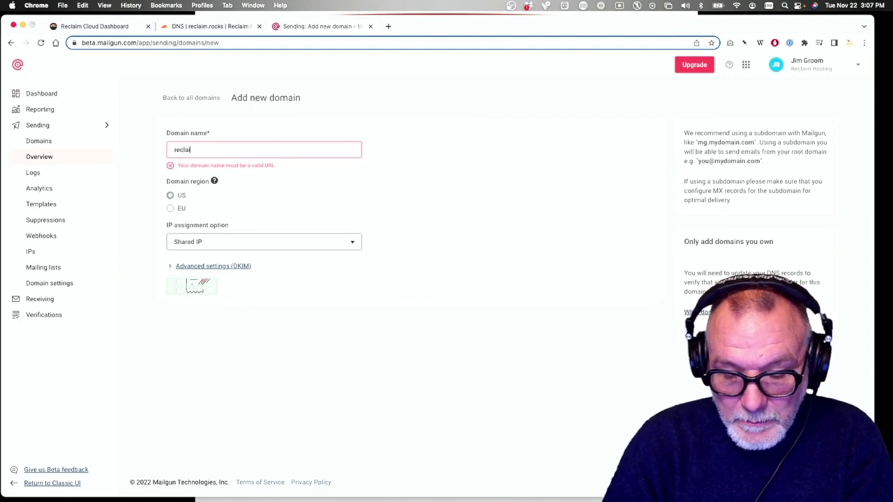
pyautogui.write('m.rocks')
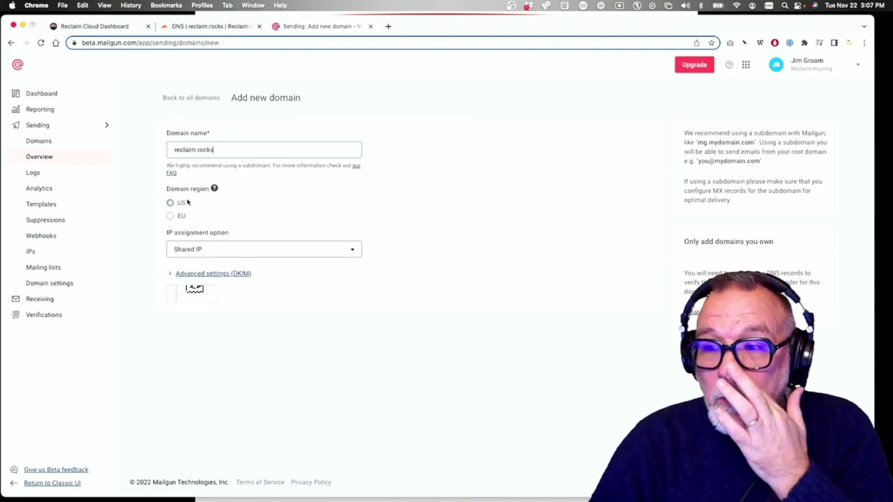
pyautogui.click(221, 255)
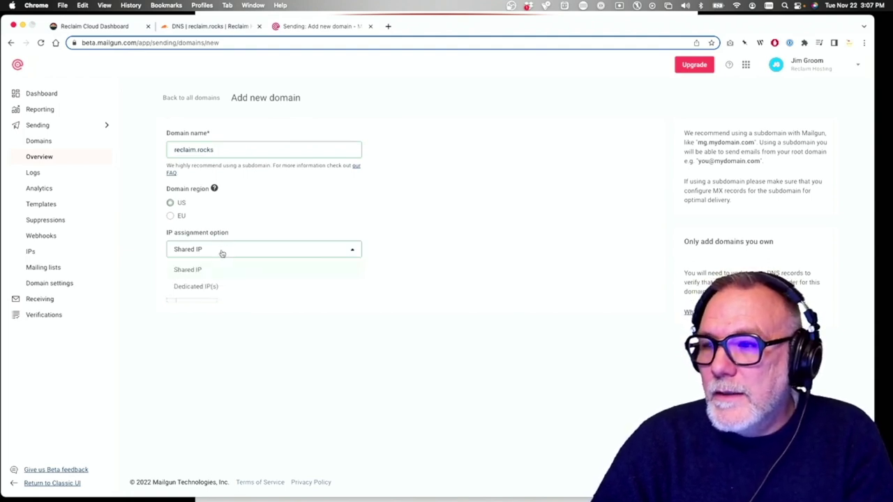
pyautogui.click(385, 284)
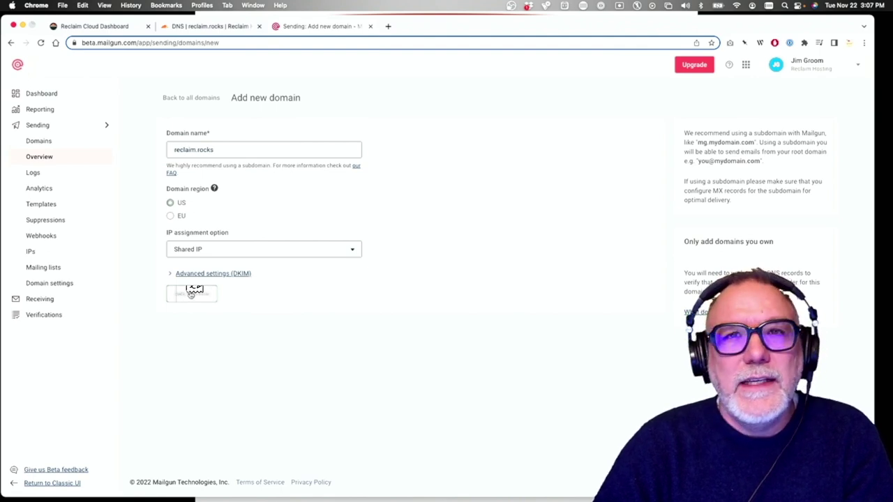
pyautogui.click(192, 294)
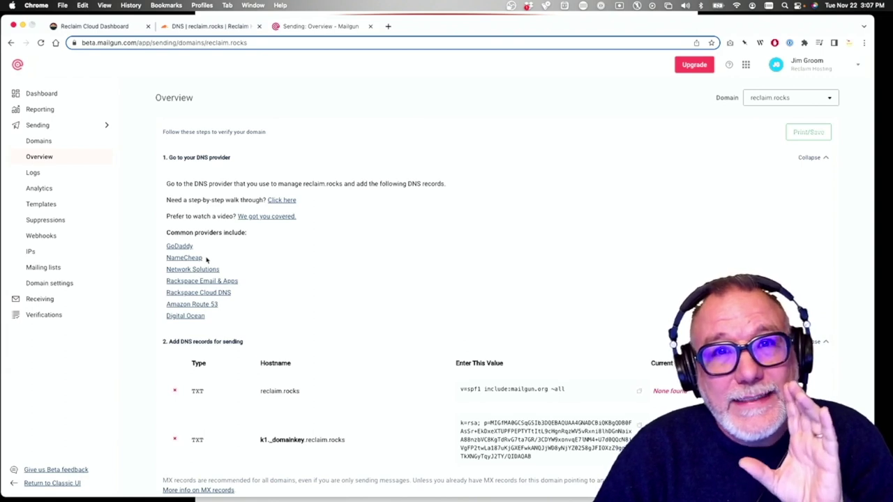
pyautogui.scroll(-3, 216, 261)
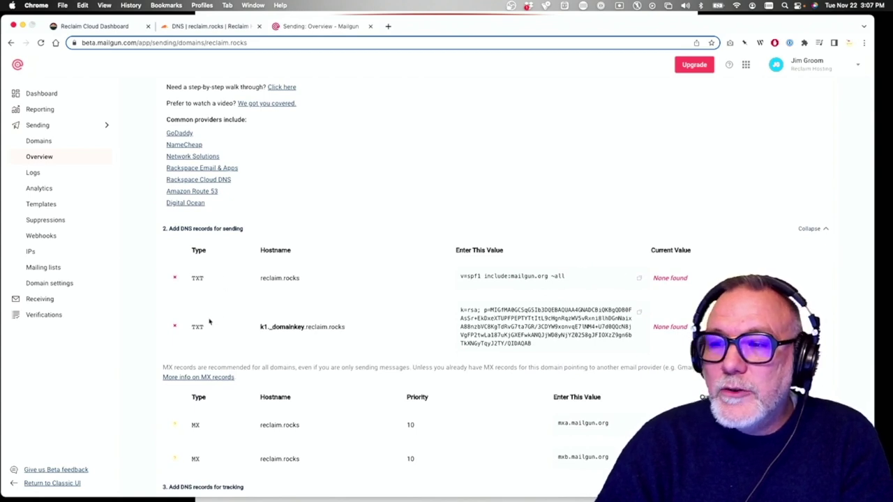
pyautogui.scroll(-3, 209, 321)
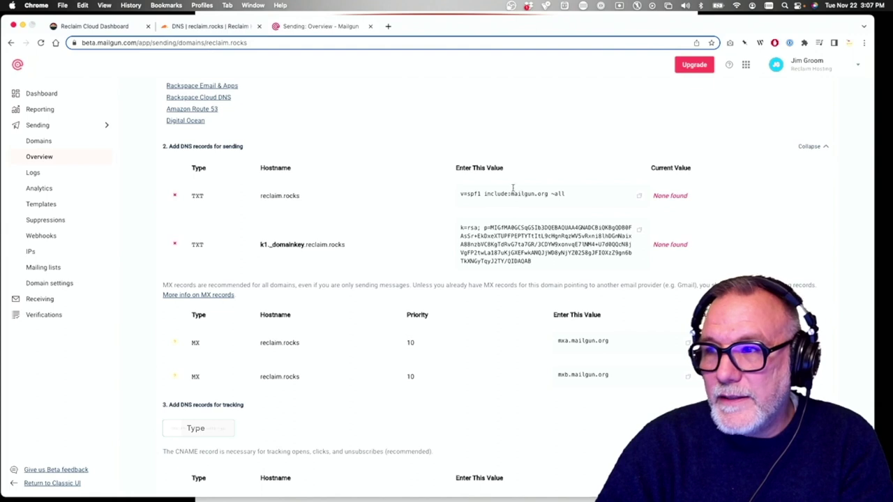
pyautogui.click(221, 27)
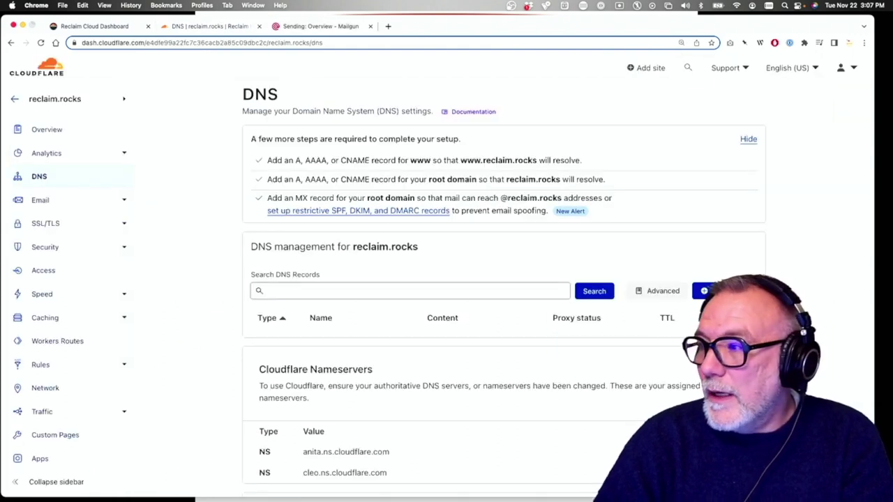
# Add a TXT record named reclaim.rocks with content v=spf1 include:mailgun.org ~all
pyautogui.click(706, 291)
pyautogui.click(285, 351)
pyautogui.scroll(-5, 278, 437)
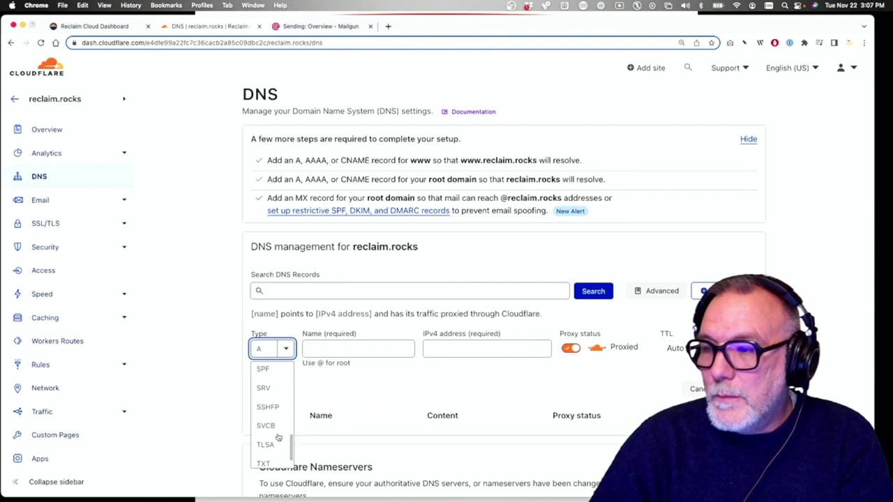
pyautogui.click(265, 453)
pyautogui.click(330, 344)
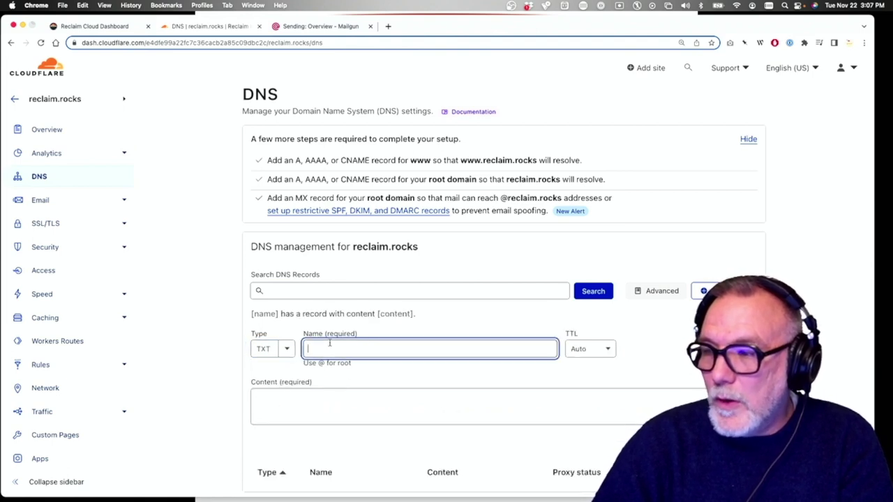
pyautogui.write('reclaim.r')
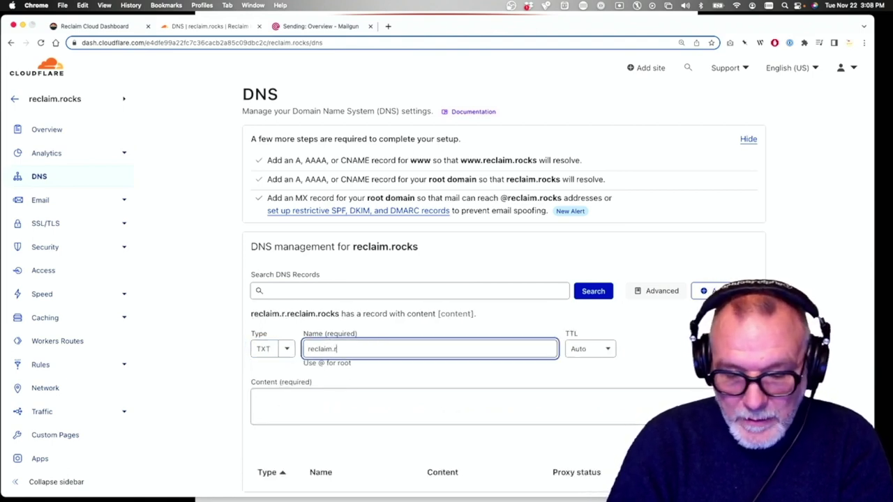
pyautogui.write('ocks')
pyautogui.click(375, 416)
pyautogui.write('v=spf1 include:mailgun.org ~all')
pyautogui.press('Tab')
pyautogui.press('Return')
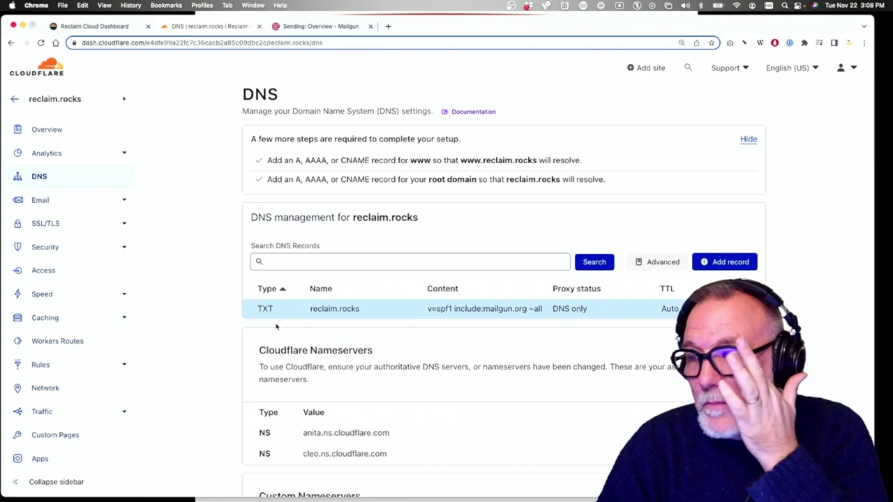
# Start a second TXT record in Cloudflare and return to Mailgun's DNS records list
pyautogui.click(715, 263)
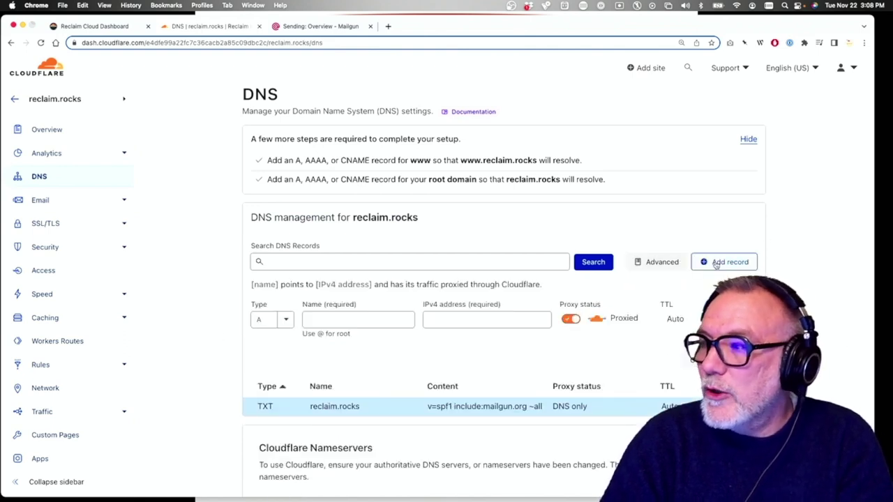
pyautogui.click(285, 319)
pyautogui.scroll(-2, 268, 412)
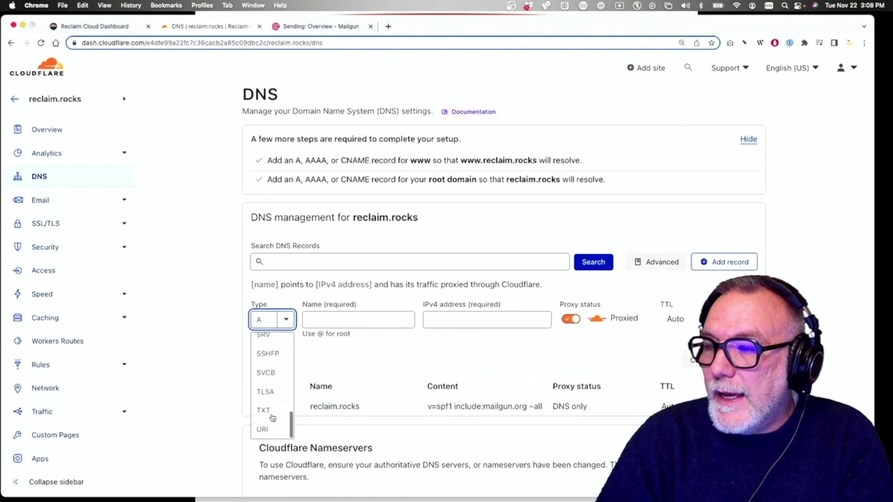
pyautogui.scroll(-1, 270, 418)
pyautogui.click(270, 419)
pyautogui.click(370, 322)
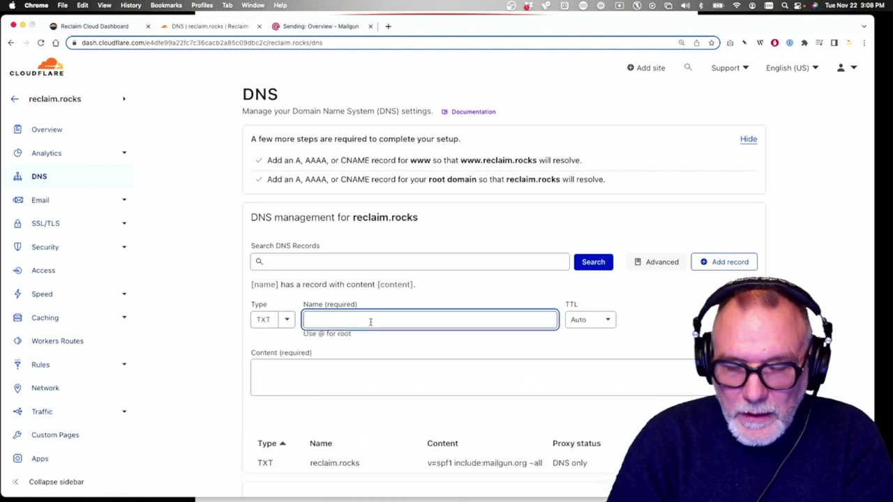
pyautogui.click(327, 27)
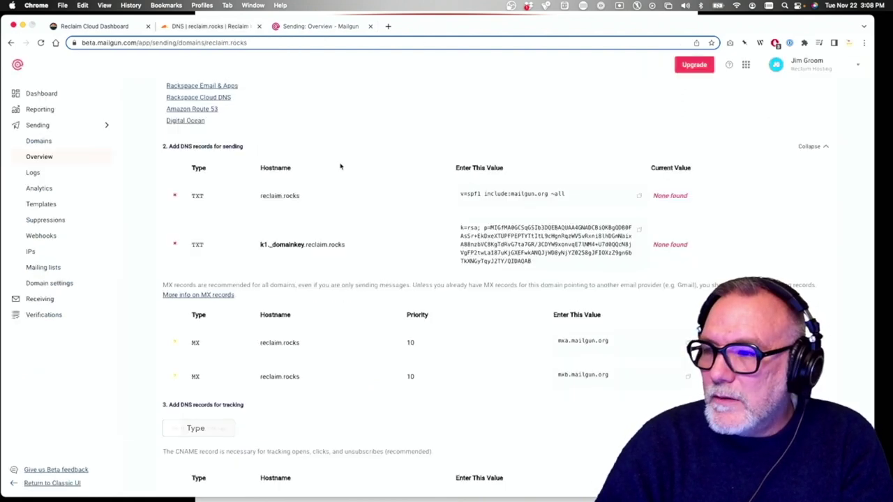
# Copy the k1._domainkey hostname from Mailgun into the Cloudflare record name
pyautogui.moveTo(347, 248); pyautogui.dragTo(260, 245)
pyautogui.press('super+c')
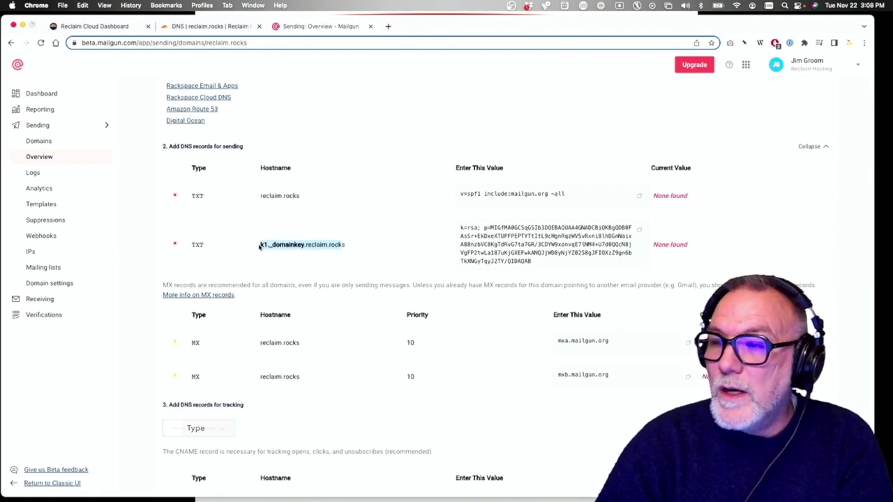
pyautogui.click(218, 28)
pyautogui.press('super+v')
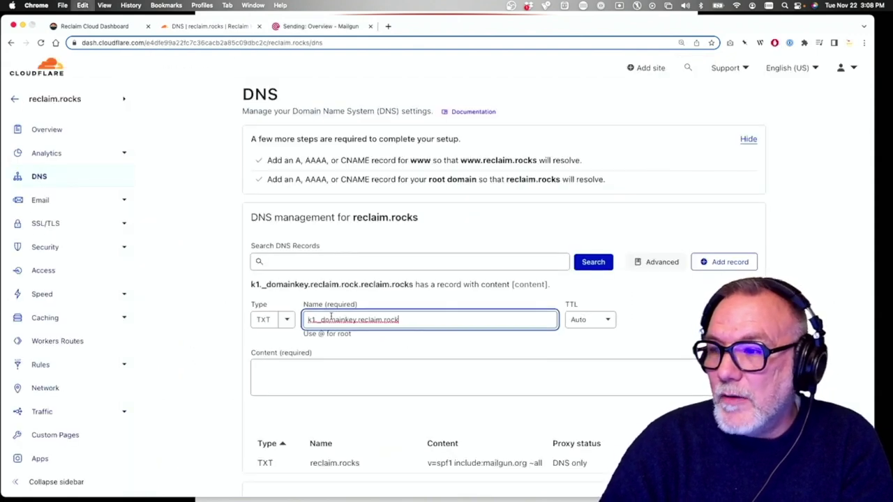
pyautogui.click(468, 379)
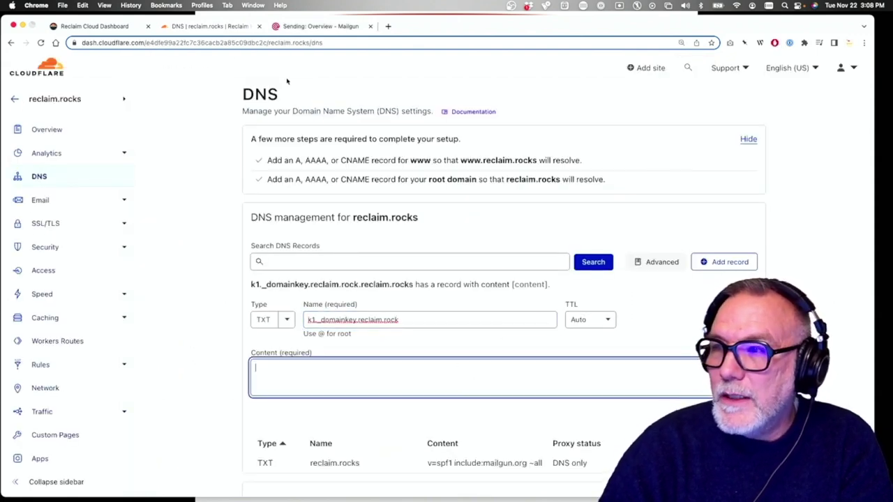
# Paste Mailgun's DKIM key as the record content and save the TXT record
pyautogui.click(319, 28)
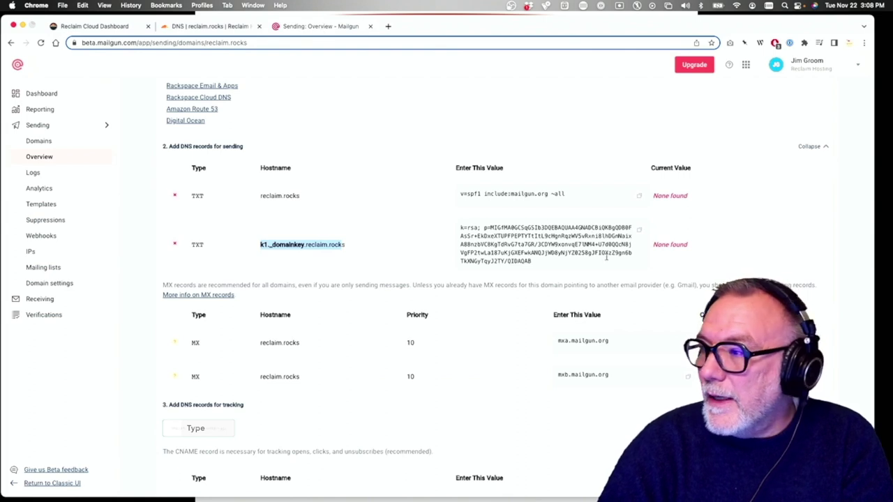
pyautogui.click(638, 231)
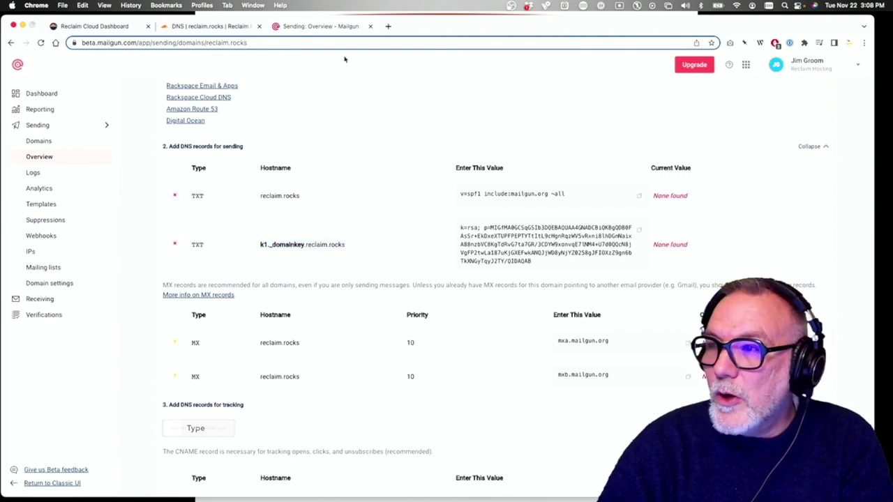
pyautogui.click(238, 27)
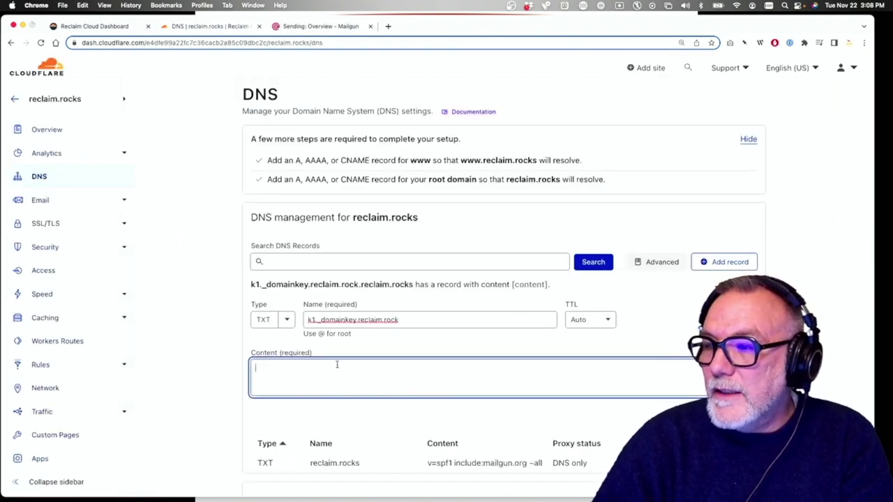
pyautogui.press('super+v')
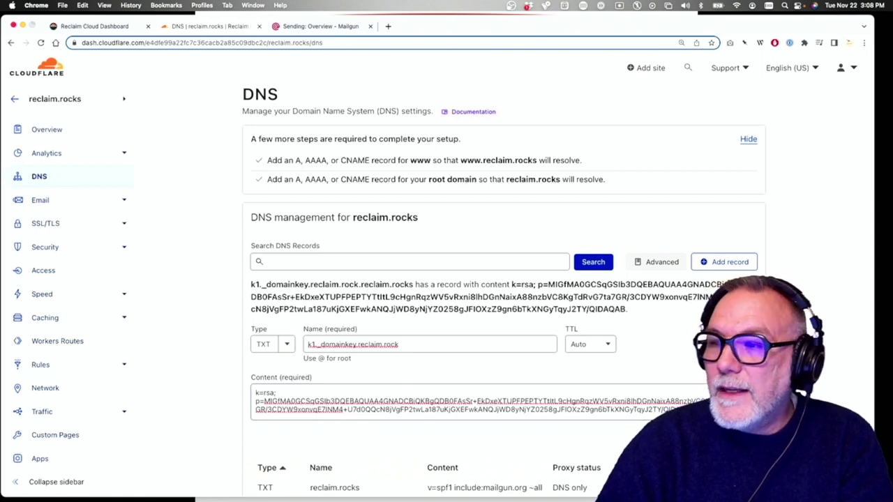
pyautogui.press('Return')
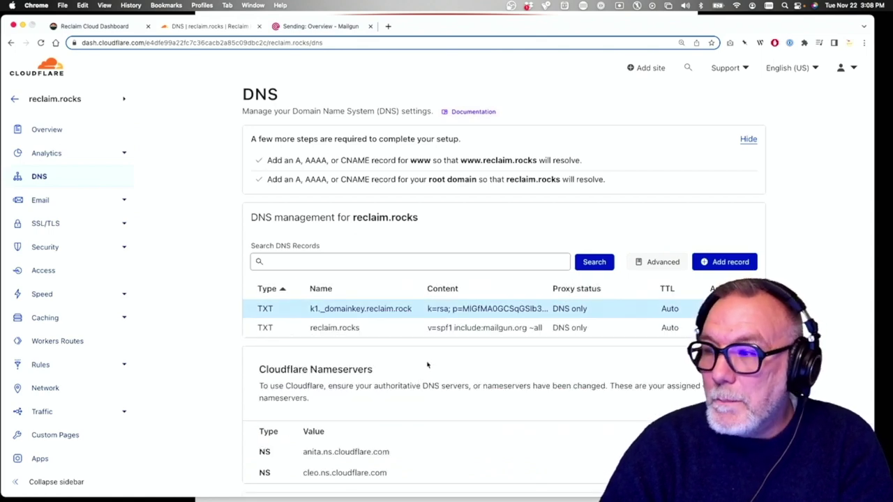
pyautogui.click(296, 28)
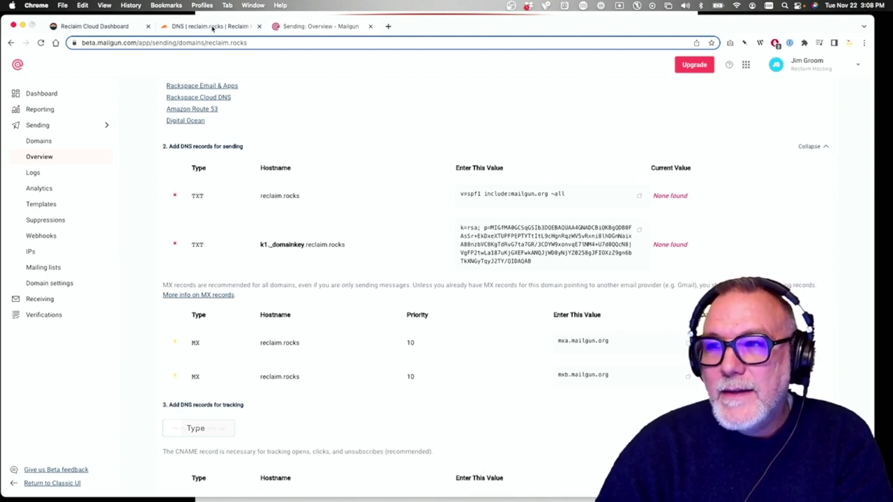
pyautogui.click(213, 26)
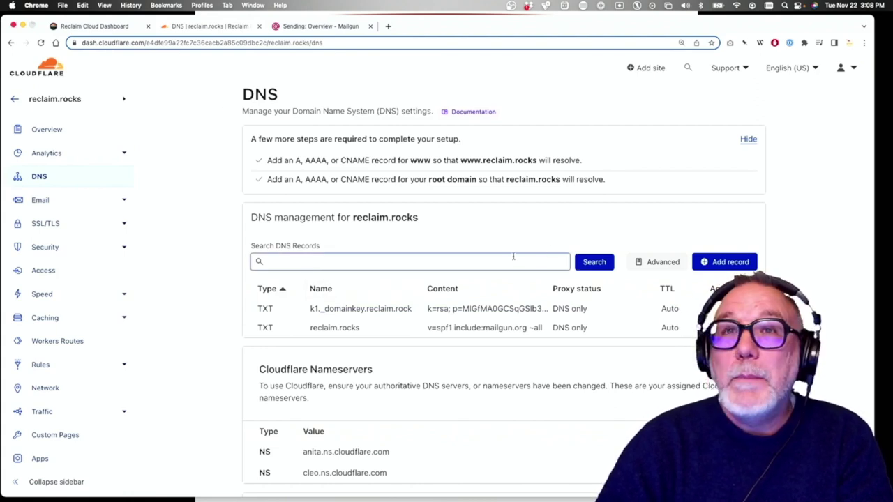
# Start a new Cloudflare DNS record and set its type to MX
pyautogui.click(723, 261)
pyautogui.click(286, 319)
pyautogui.scroll(-5, 283, 363)
pyautogui.scroll(4, 285, 365)
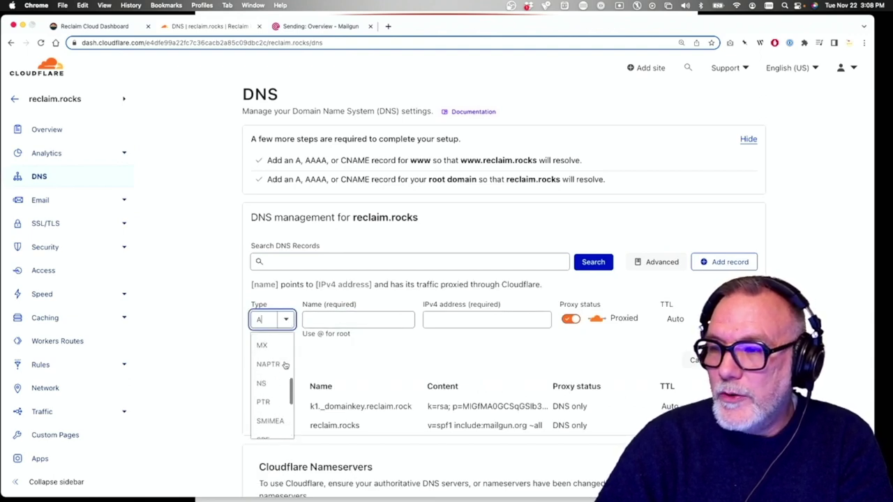
pyautogui.click(276, 364)
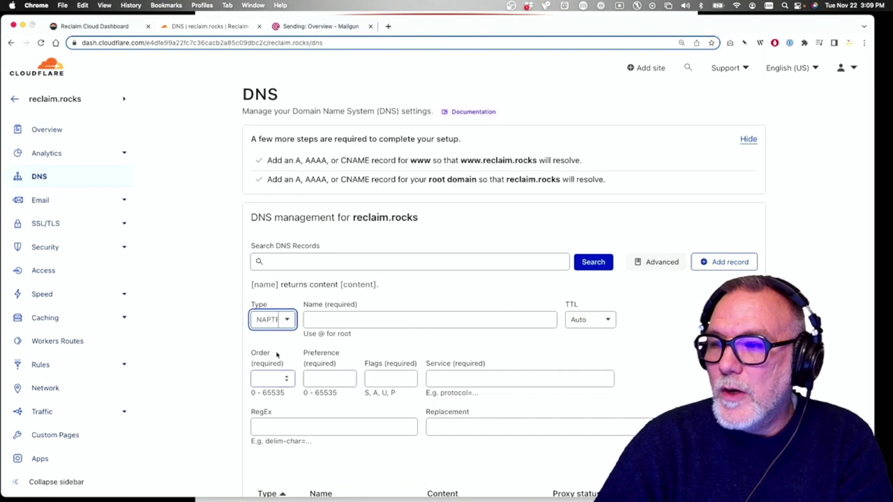
pyautogui.click(287, 318)
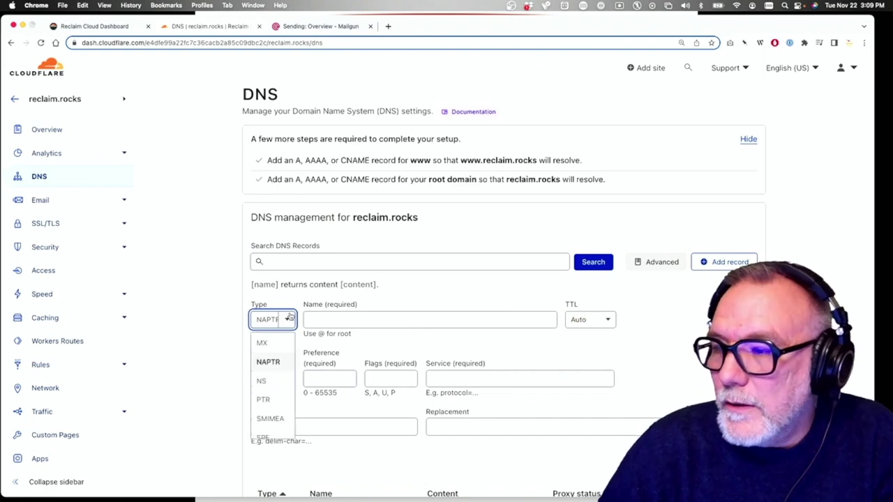
pyautogui.click(261, 342)
# Give the MX record name reclaim.rocks, mail server mxa.mailgun.org and priority 10, then save
pyautogui.click(320, 323)
pyautogui.write('recl')
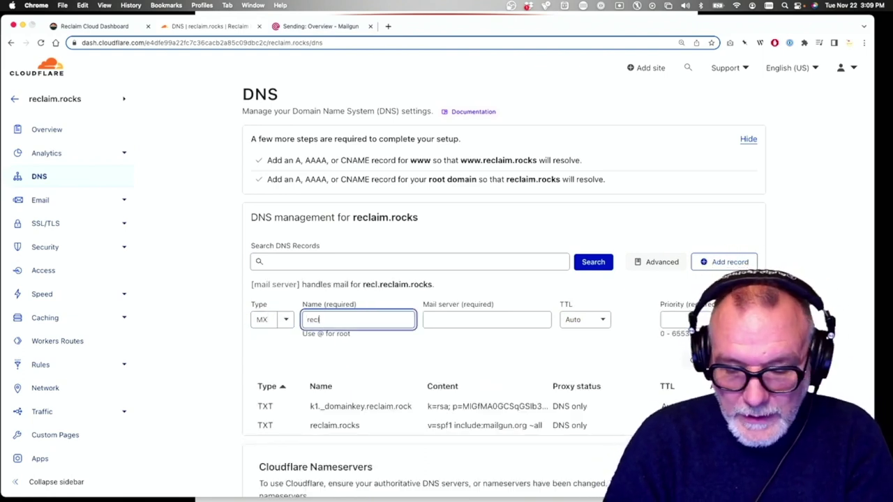
pyautogui.write('aim.rocks')
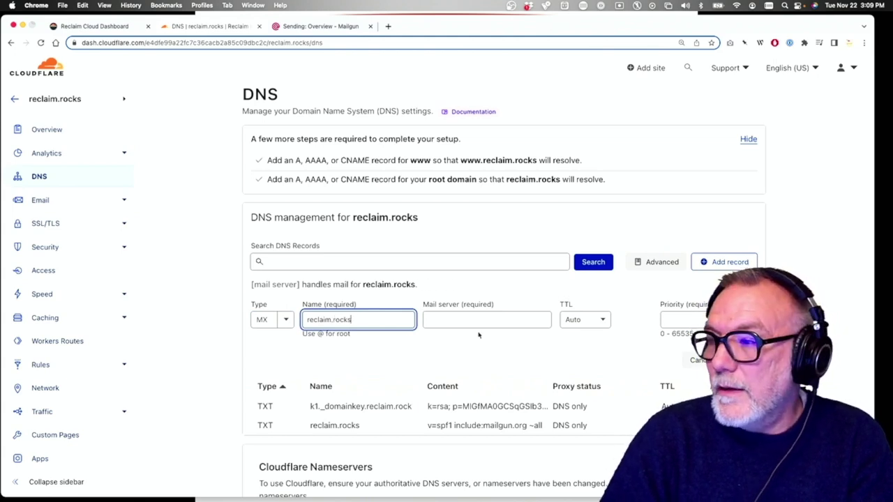
pyautogui.click(465, 319)
pyautogui.press('super+v')
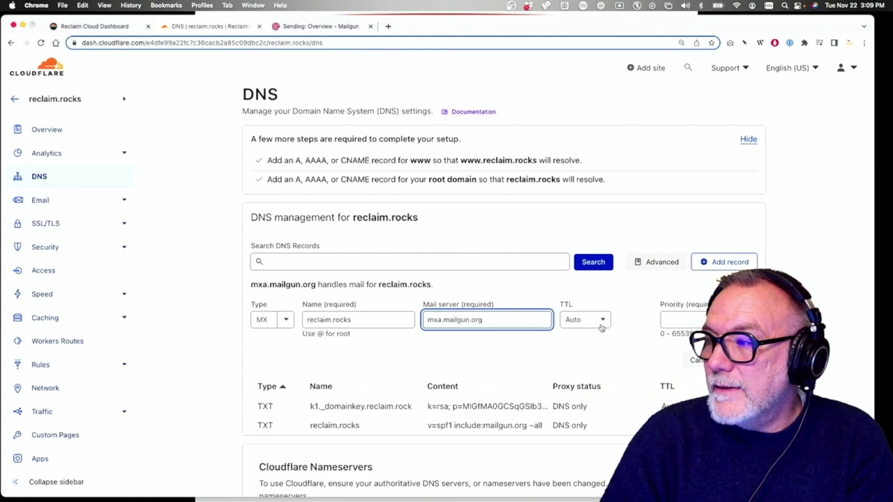
pyautogui.click(668, 319)
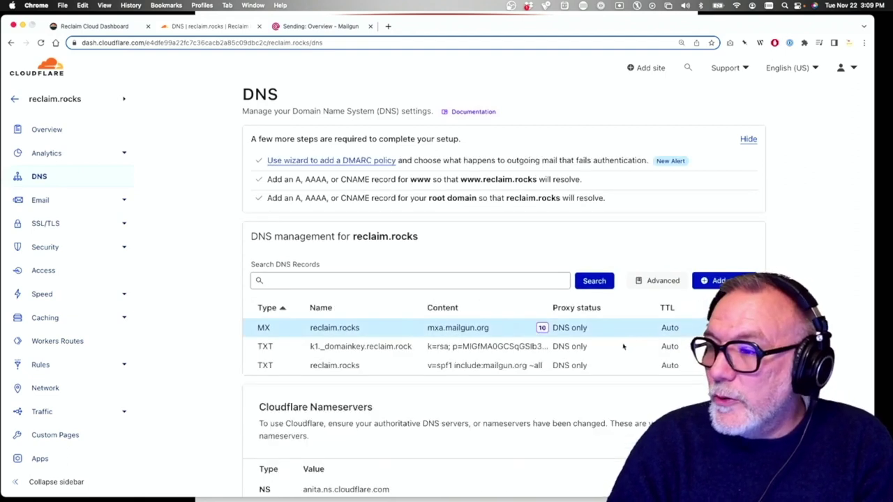
pyautogui.click(719, 281)
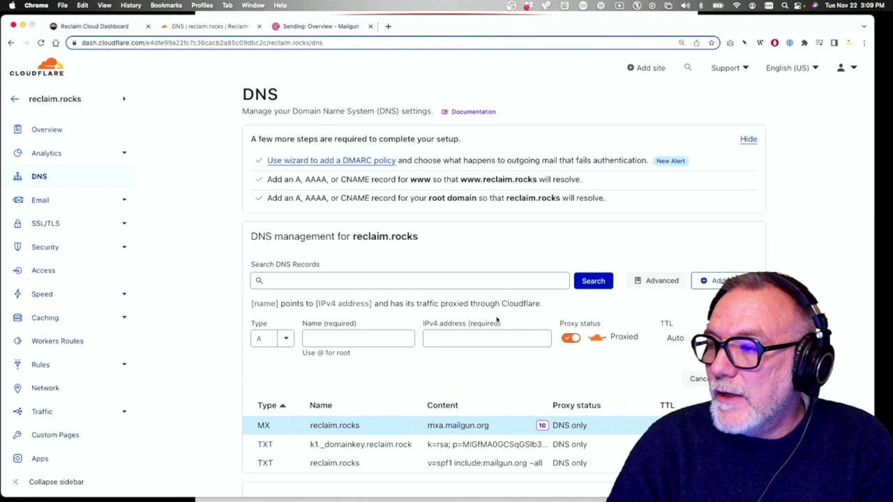
# Start a second MX record named reclaim.rocks
pyautogui.click(285, 339)
pyautogui.scroll(-5, 272, 419)
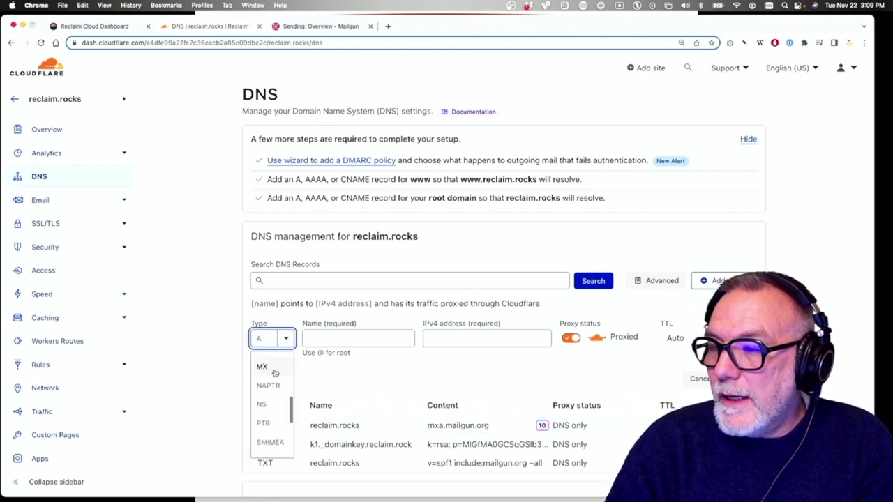
pyautogui.click(272, 366)
pyautogui.click(350, 334)
pyautogui.write('reclaim.c')
pyautogui.press('BackSpace')
pyautogui.write('rcoks')
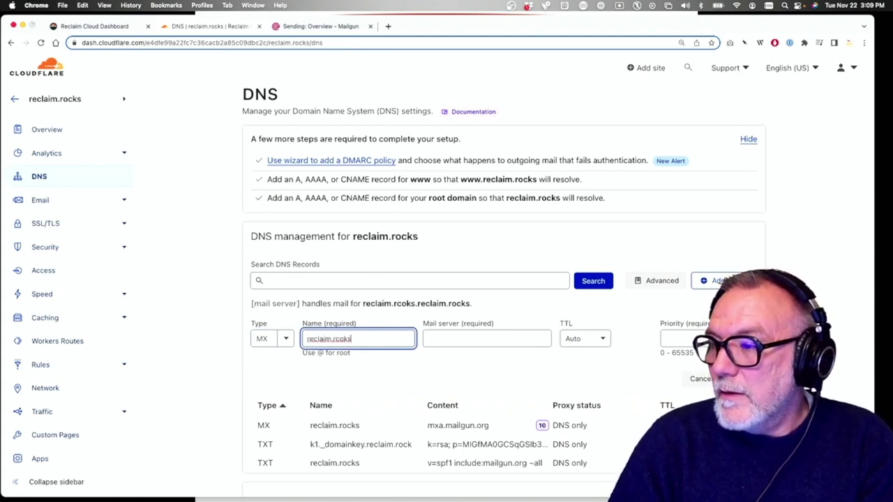
pyautogui.press('BackSpace')
pyautogui.press('BackSpace')
pyautogui.press('BackSpace')
pyautogui.press('BackSpace')
pyautogui.write('ocks')
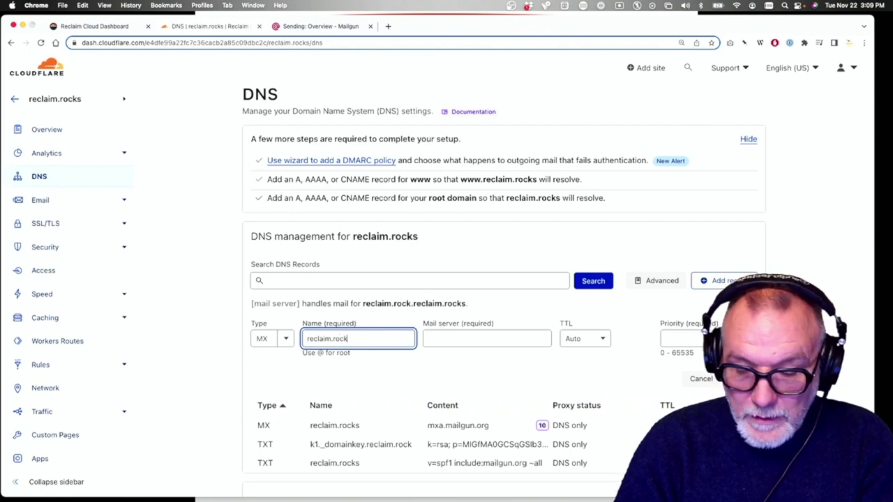
# Set its mail server to mxb.mailgun.org with priority 10 and save it
pyautogui.click(530, 339)
pyautogui.write('mxa.mailgun.org')
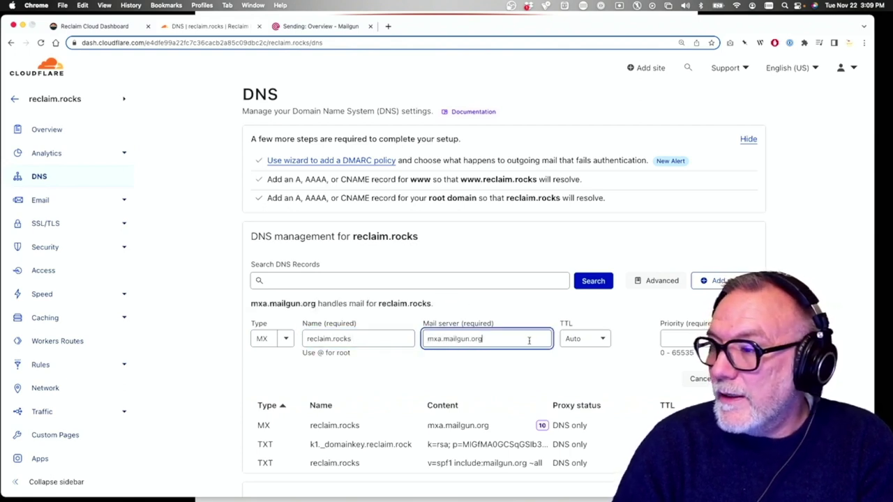
pyautogui.click(439, 339)
pyautogui.press('BackSpace')
pyautogui.write('b')
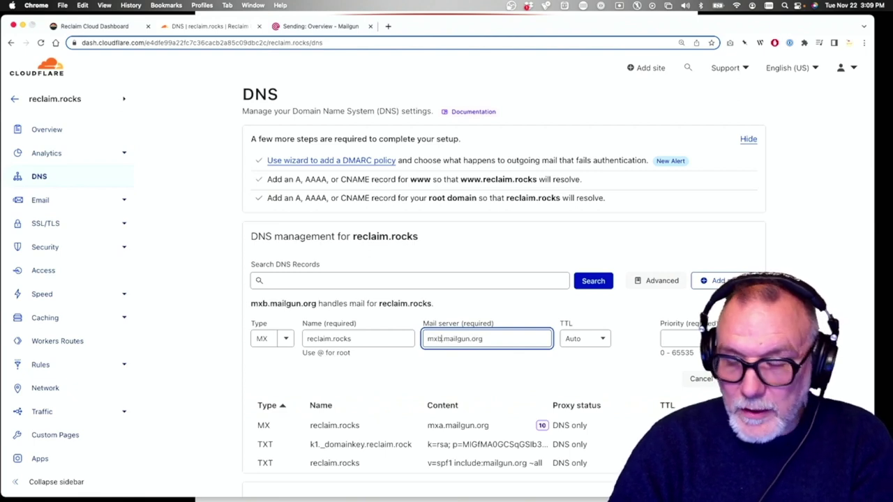
pyautogui.click(689, 338)
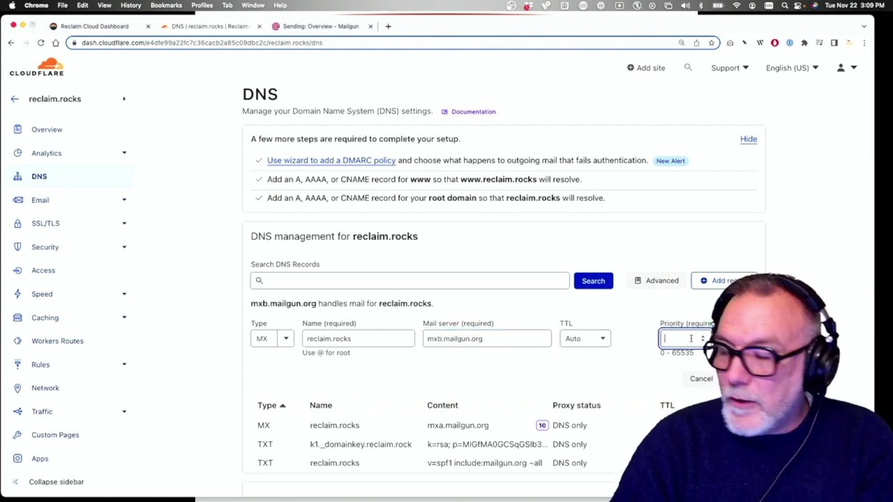
pyautogui.write('10')
pyautogui.click(629, 365)
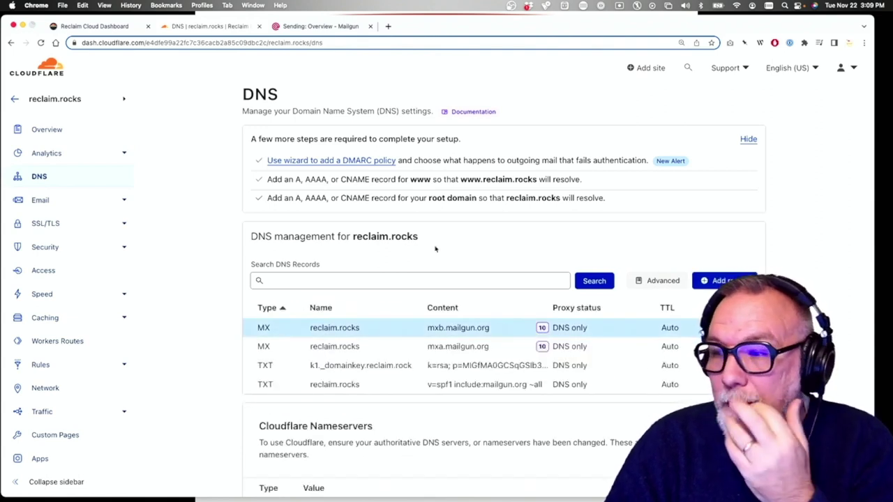
pyautogui.click(342, 26)
# Compare the Cloudflare records with Mailgun and recheck DNS: SPF and both MX verify, DKIM not yet
pyautogui.scroll(-5, 345, 219)
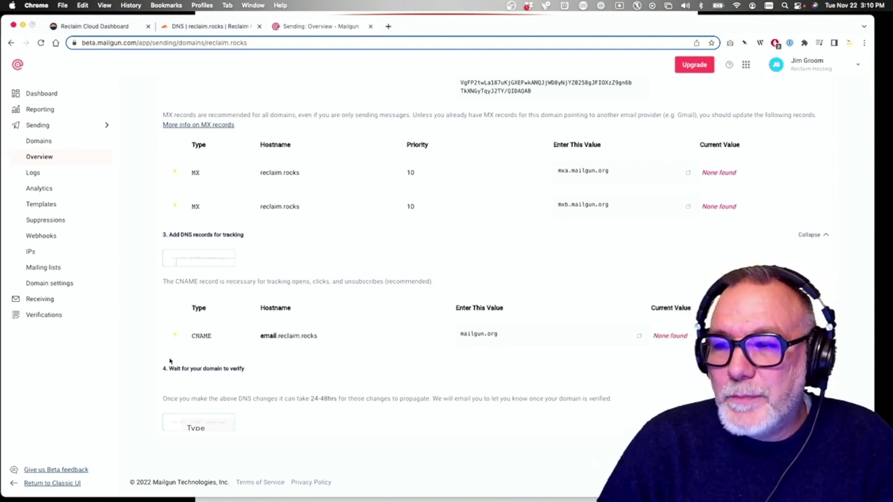
pyautogui.scroll(5, 265, 335)
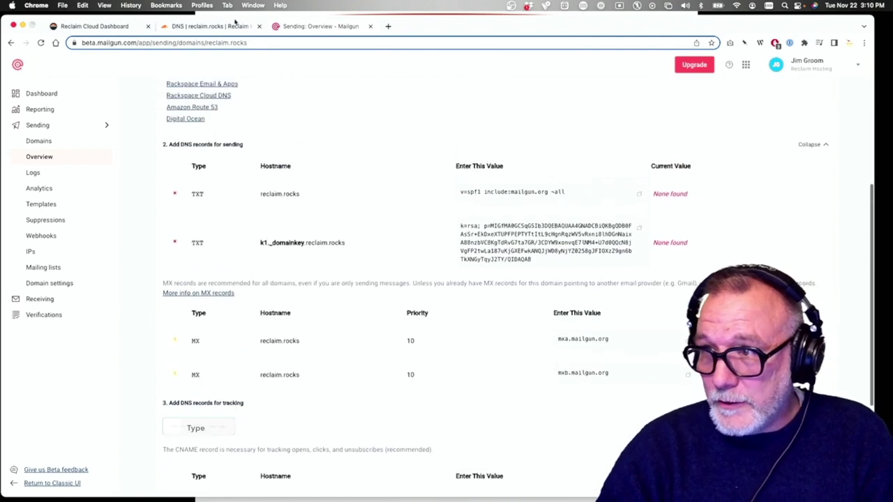
pyautogui.click(213, 26)
pyautogui.scroll(-2, 385, 413)
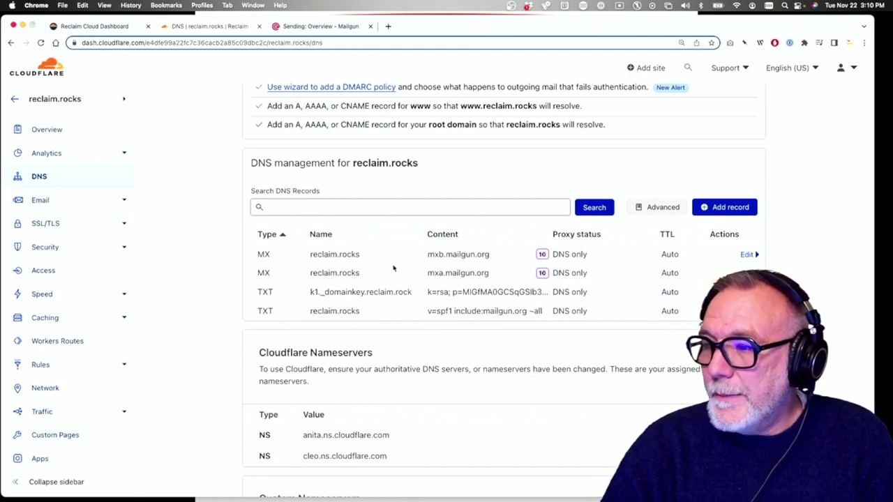
pyautogui.scroll(2, 392, 277)
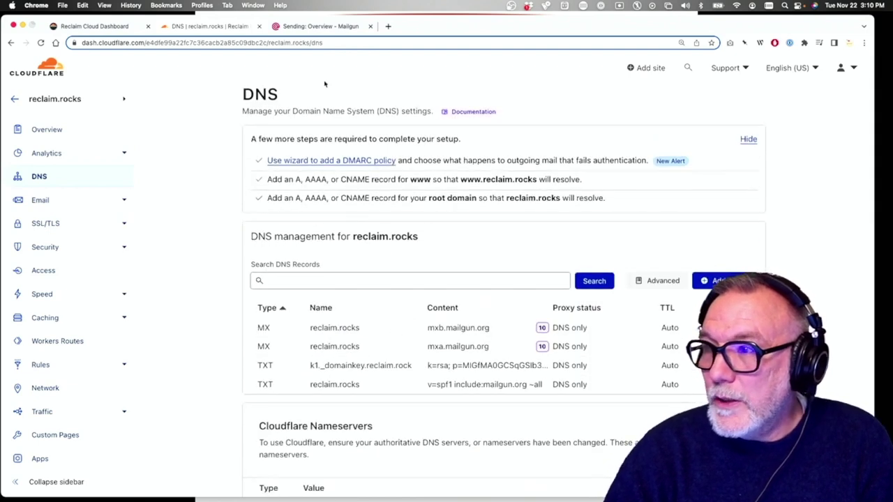
pyautogui.click(320, 26)
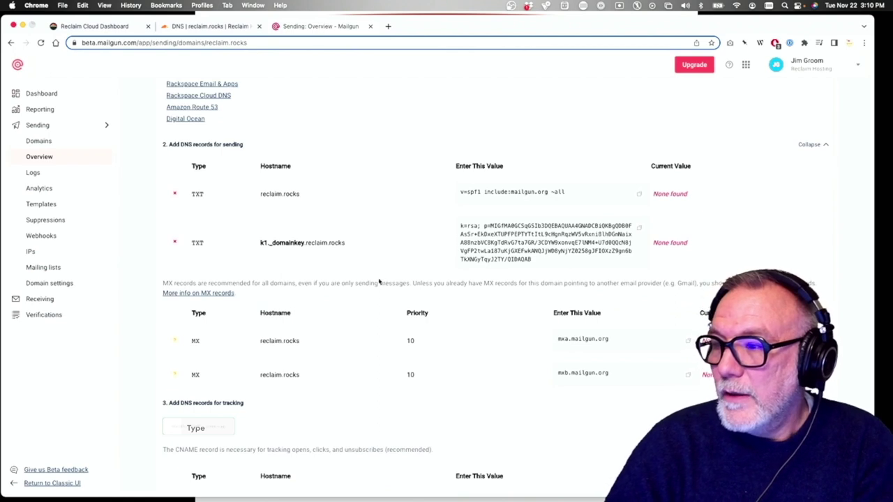
pyautogui.click(198, 427)
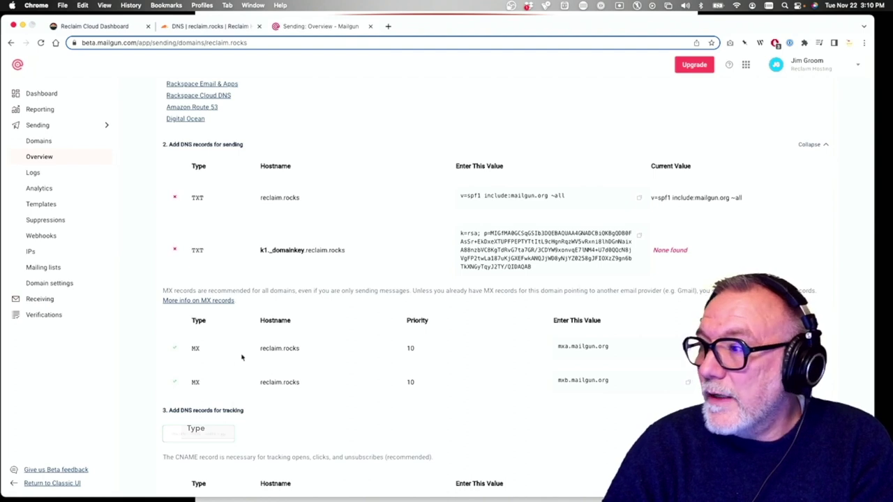
pyautogui.scroll(2, 198, 404)
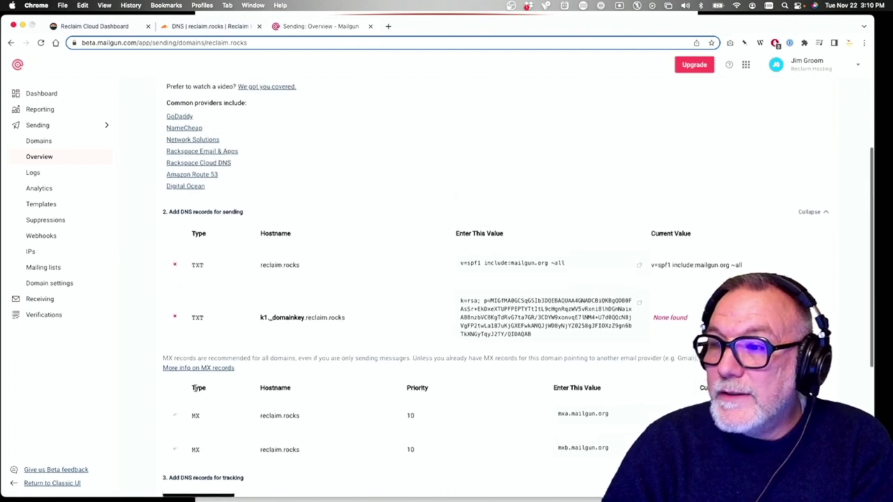
pyautogui.scroll(-1, 196, 391)
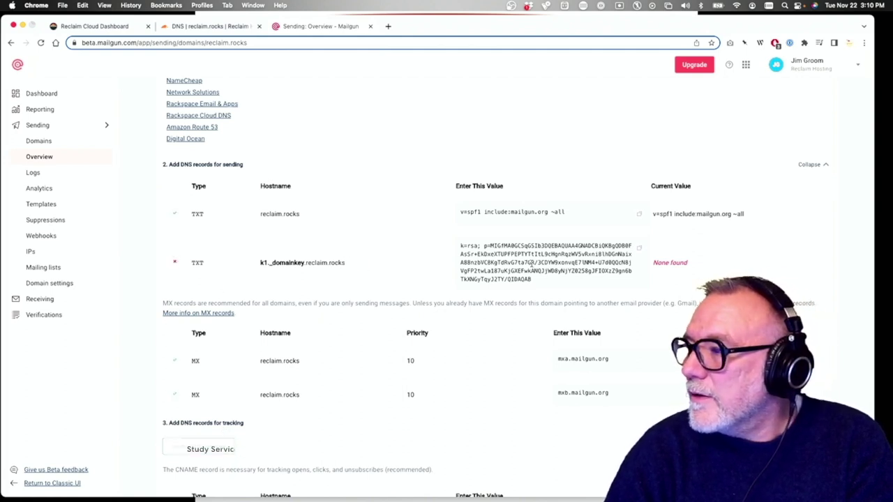
pyautogui.click(236, 28)
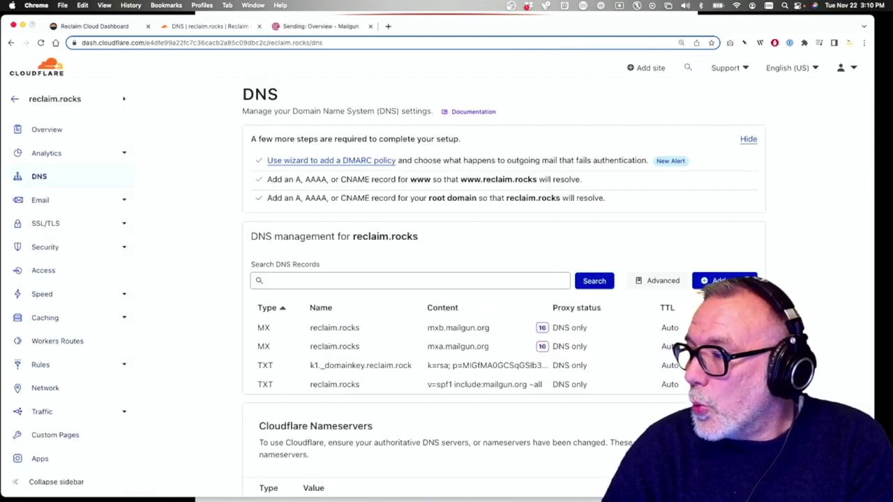
# Rename the DKIM TXT record to k1._domainkey.reclaim.rocks, save, and review the SPF record
pyautogui.click(361, 365)
pyautogui.scroll(-2, 484, 423)
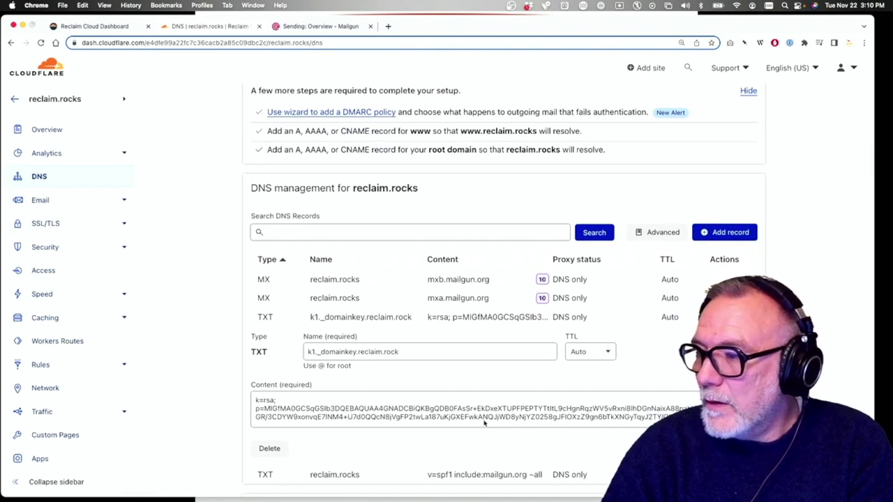
pyautogui.click(394, 351)
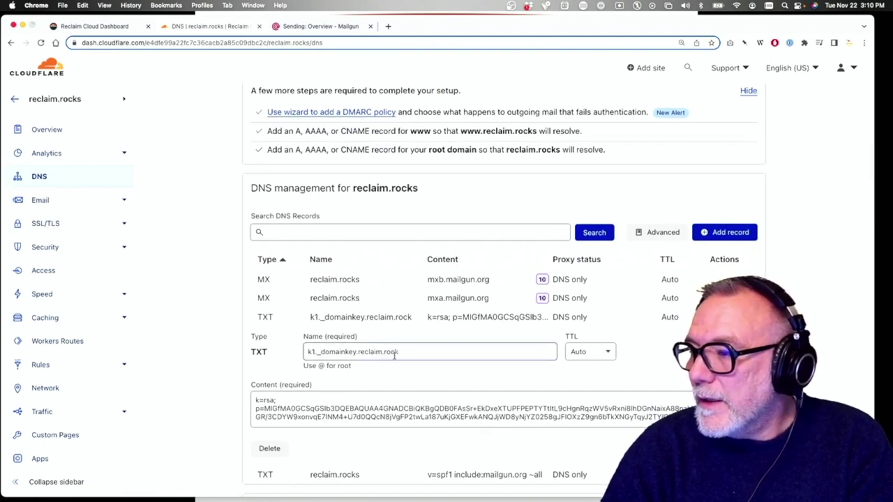
pyautogui.tripleClick(400, 352)
pyautogui.write('k1._domainkey.reclaim.rocks')
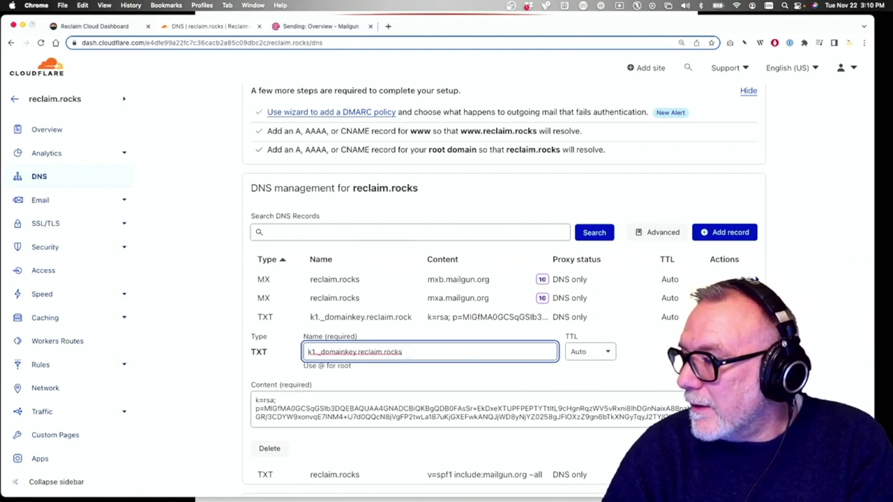
pyautogui.click(486, 314)
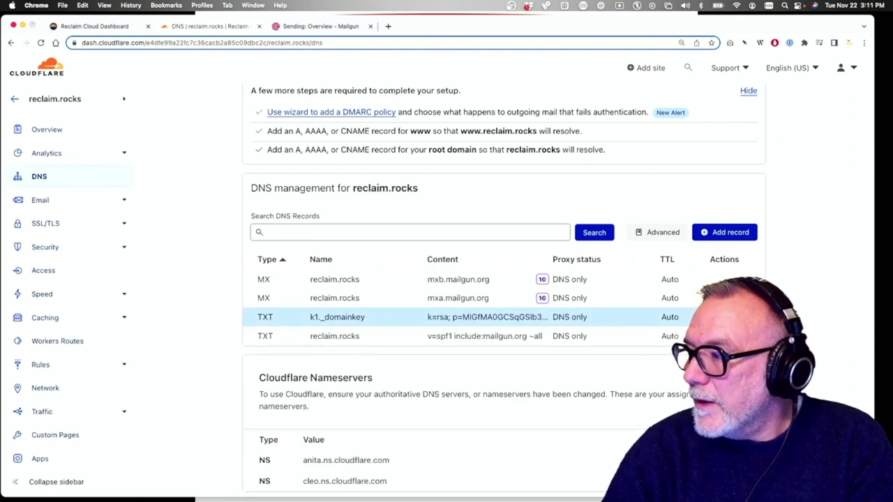
pyautogui.click(484, 337)
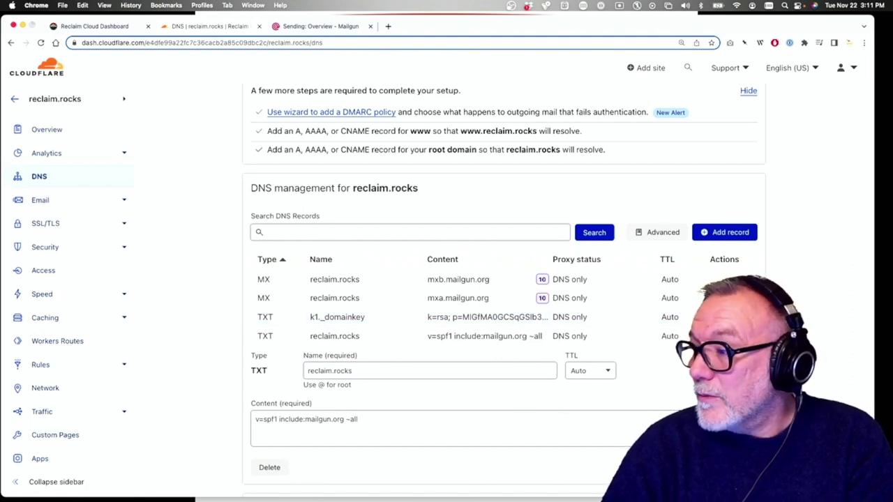
pyautogui.click(314, 28)
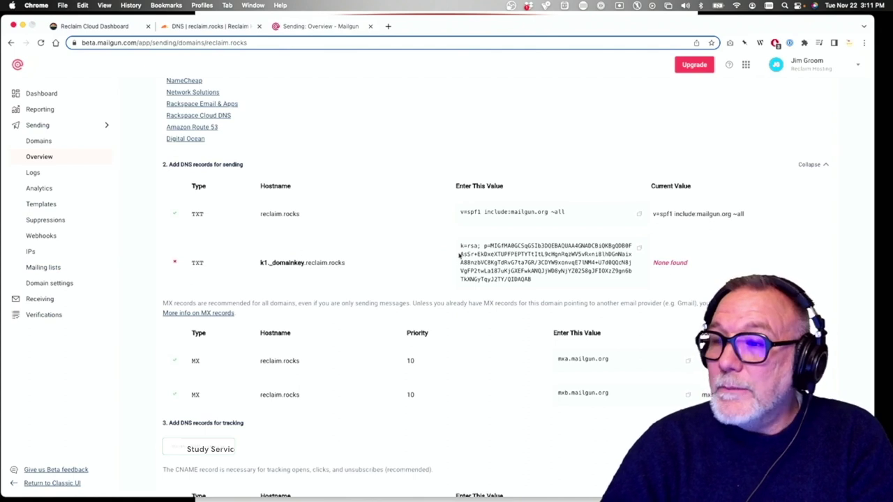
# Re-verify reclaim.rocks DNS and view its SMTP credentials for smtp.mailgun.org
pyautogui.click(206, 445)
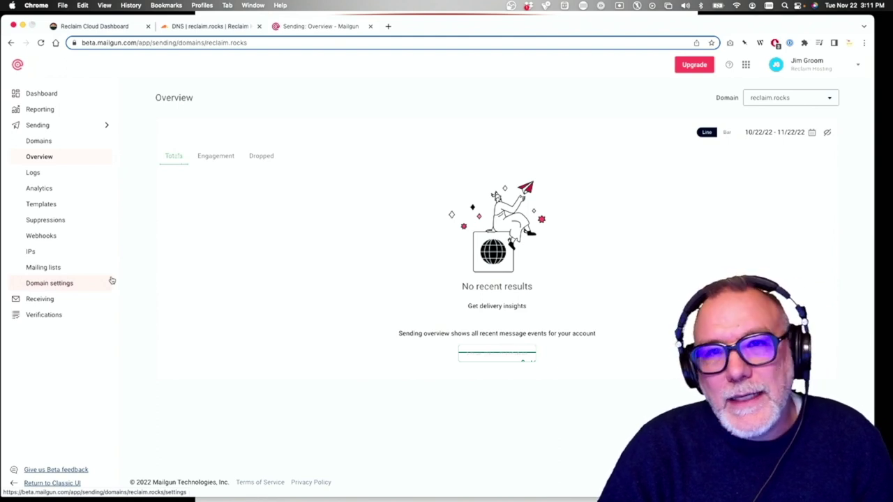
pyautogui.click(56, 286)
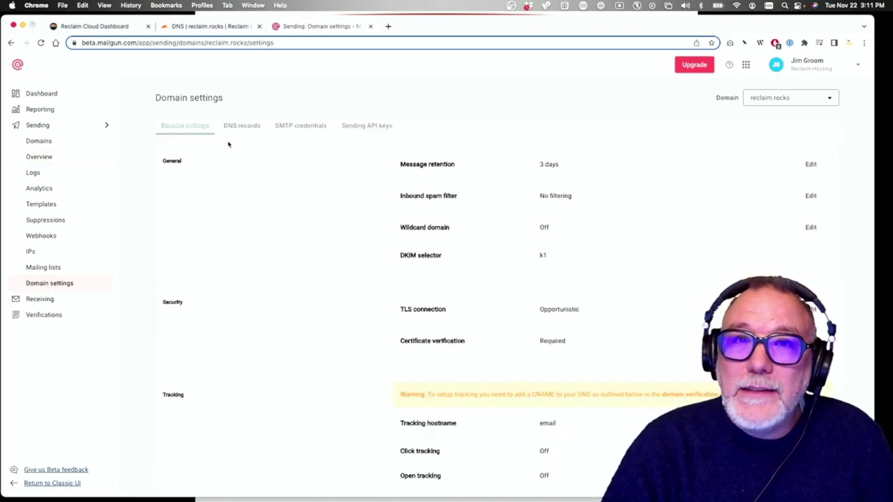
pyautogui.click(295, 127)
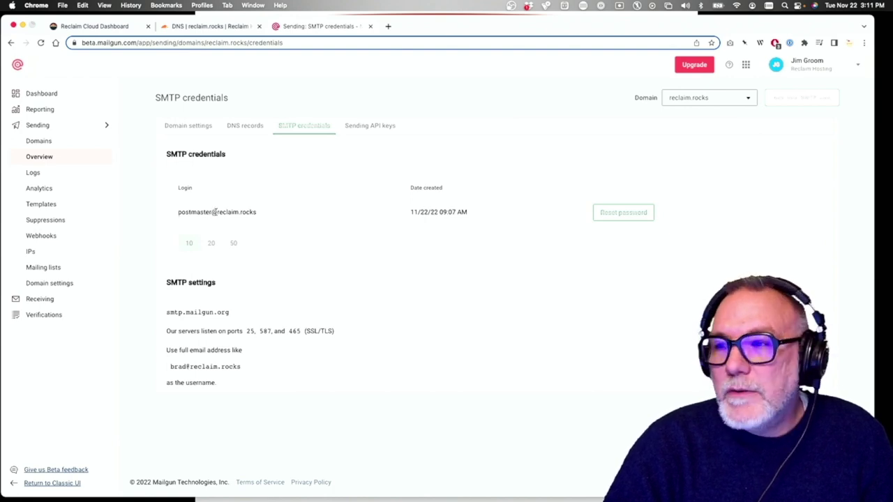
# Reset the SMTP login password and keep the new password in the text editor
pyautogui.click(623, 212)
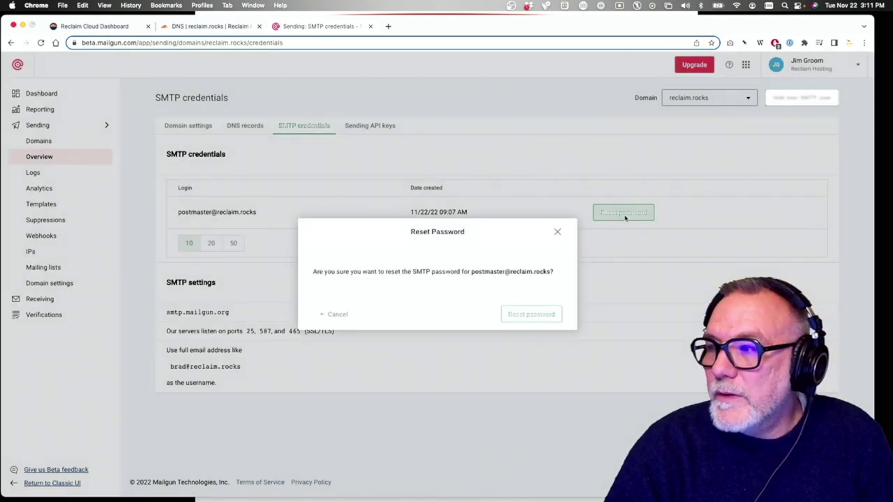
pyautogui.click(531, 315)
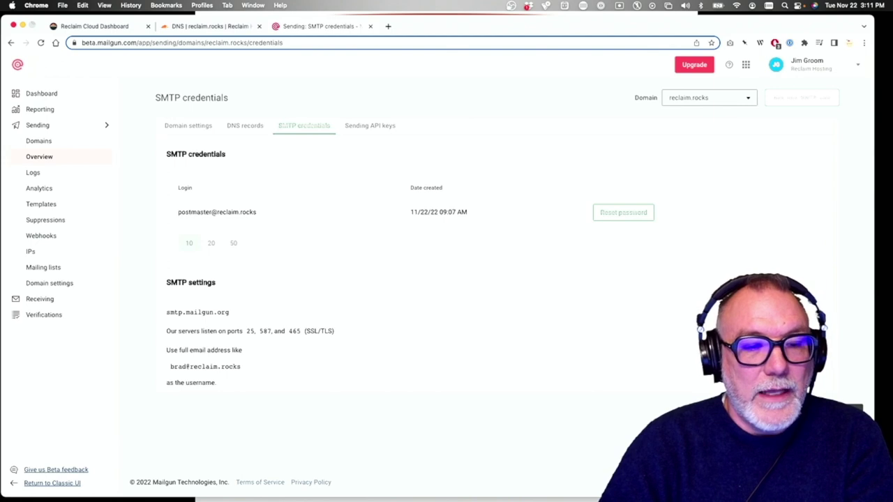
pyautogui.press('super+Tab')
pyautogui.press('super+Tab')
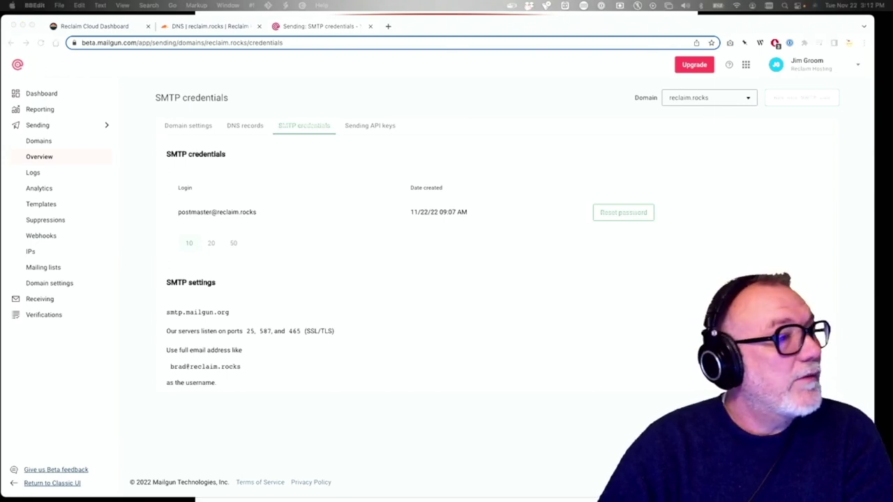
# Copy the SMTP server address smtp.mailgun.org into the text editor
pyautogui.click(234, 320)
pyautogui.moveTo(233, 315); pyautogui.dragTo(166, 313)
pyautogui.press('super+c')
pyautogui.press('super+Tab')
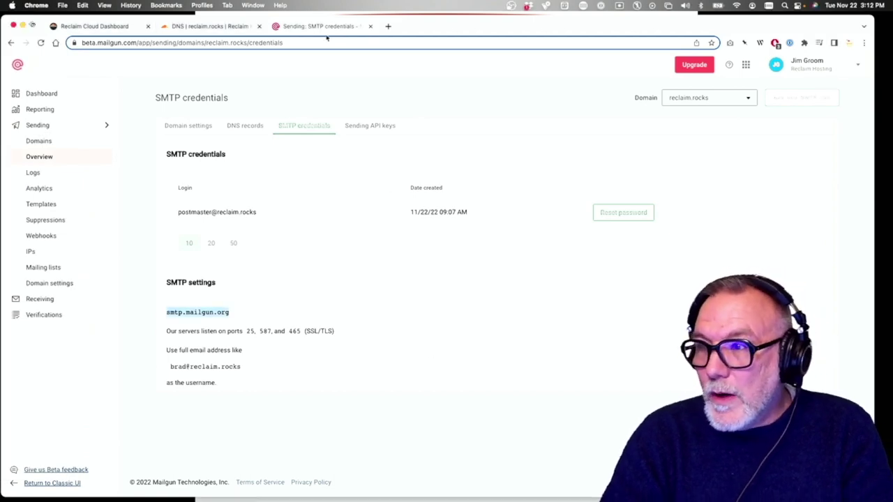
# Copy the reclaimmastodon node's public IP 51.81.100.13 from the Reclaim Cloud dashboard
pyautogui.click(371, 27)
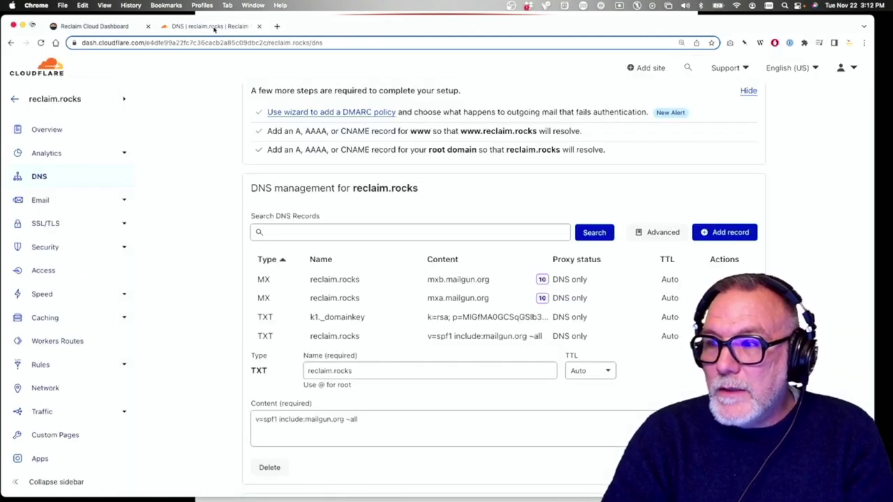
pyautogui.click(118, 27)
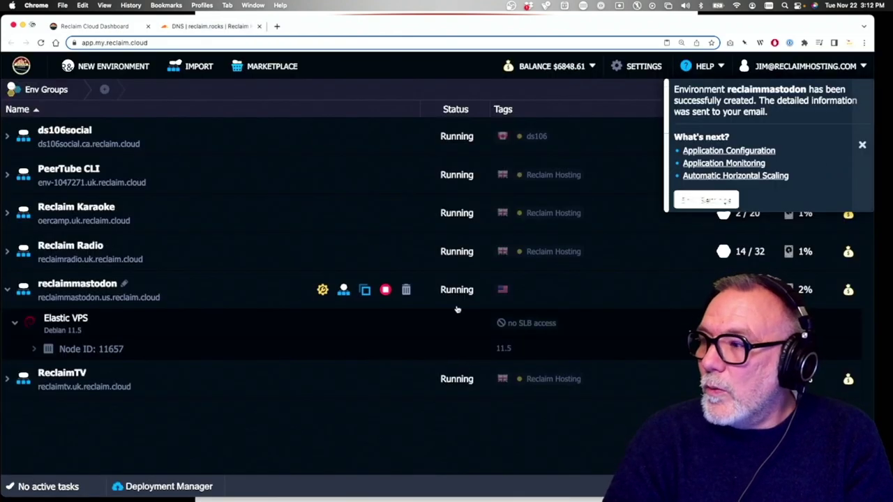
pyautogui.click(34, 349)
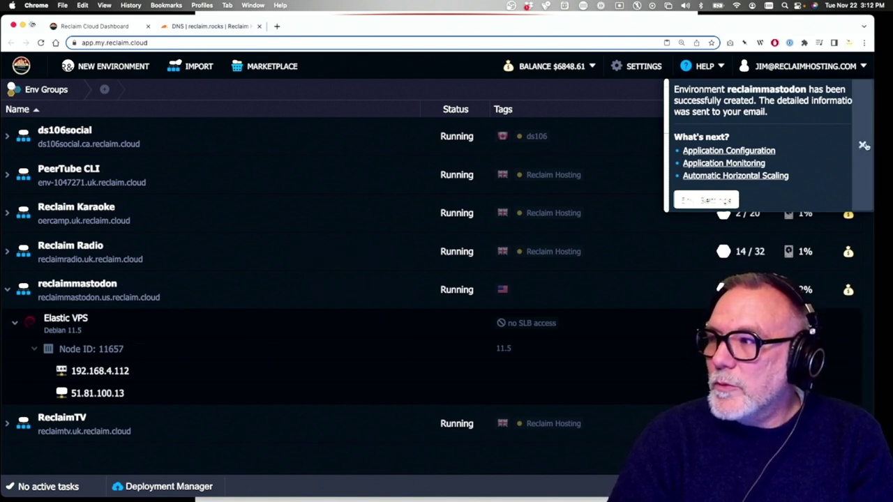
pyautogui.click(864, 145)
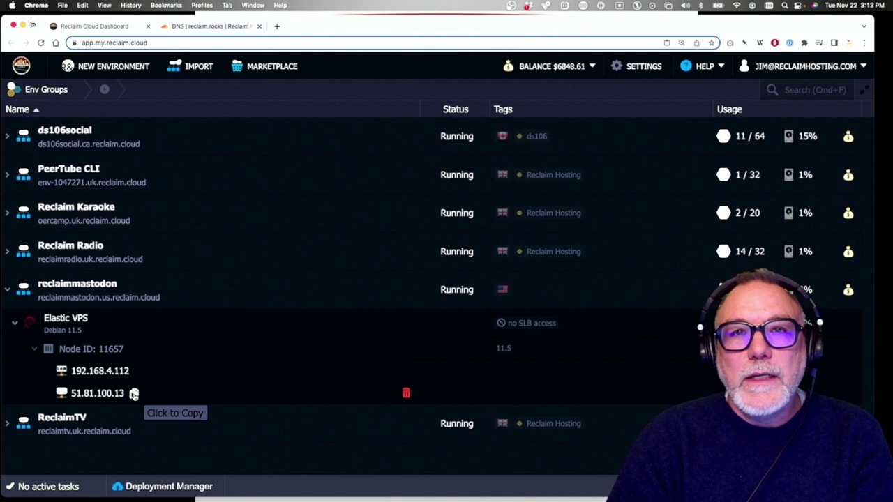
pyautogui.click(134, 394)
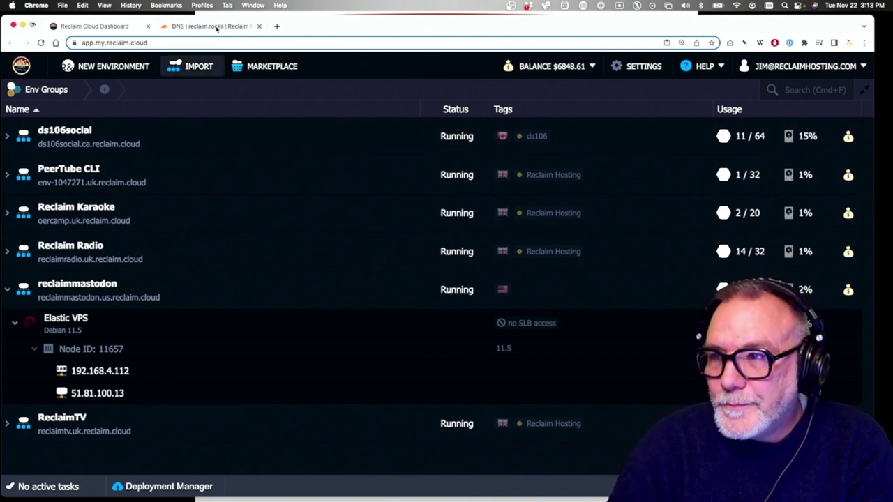
pyautogui.click(217, 27)
pyautogui.scroll(-2, 383, 263)
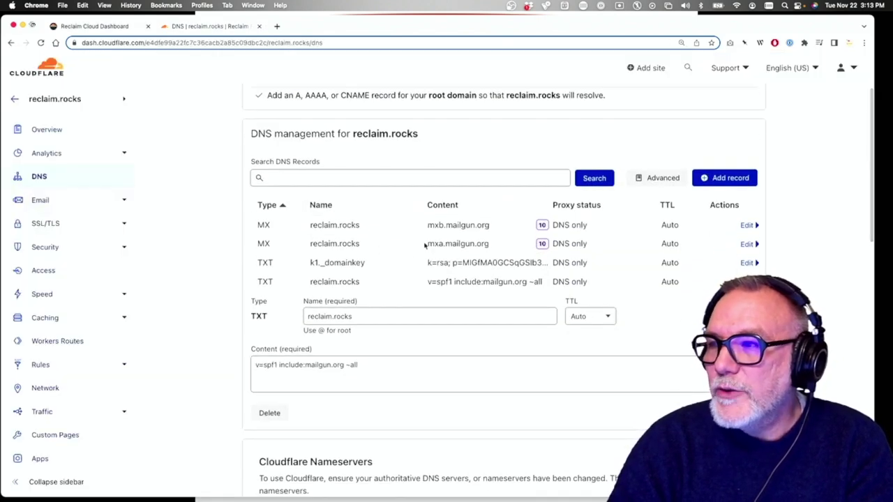
# Add a Cloudflare A record pointing reclaim.rocks to 51.81.100.13
pyautogui.click(705, 165)
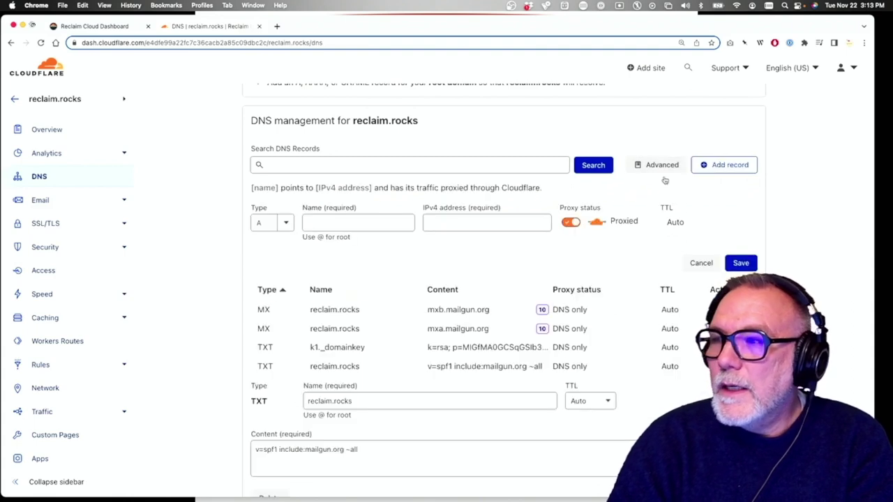
pyautogui.click(314, 222)
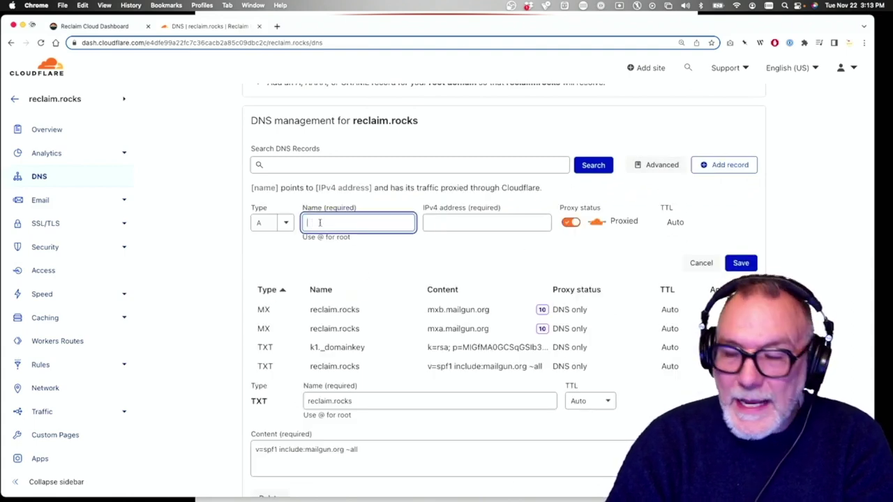
pyautogui.click(460, 222)
pyautogui.press('super+v')
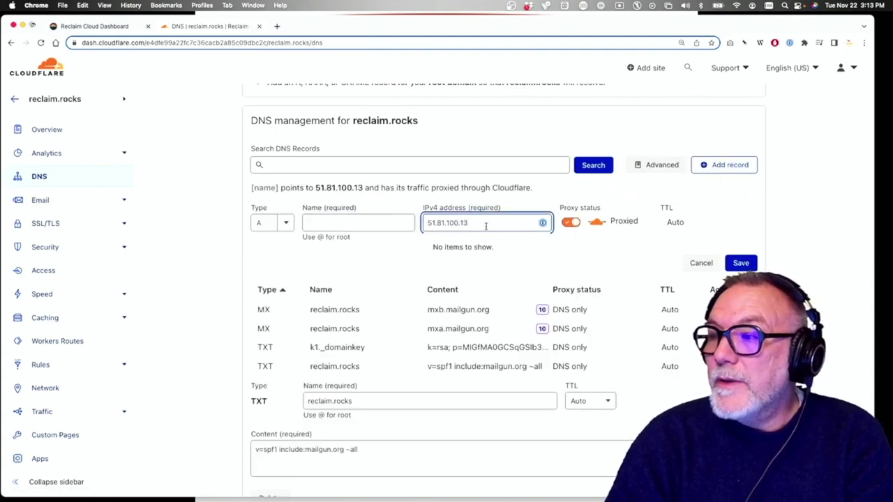
pyautogui.click(350, 224)
pyautogui.write('recl')
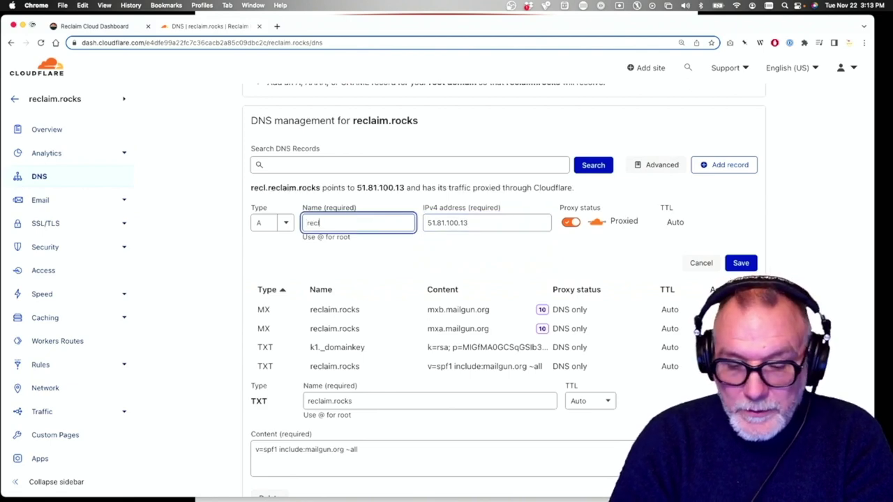
pyautogui.write('aim.rocks')
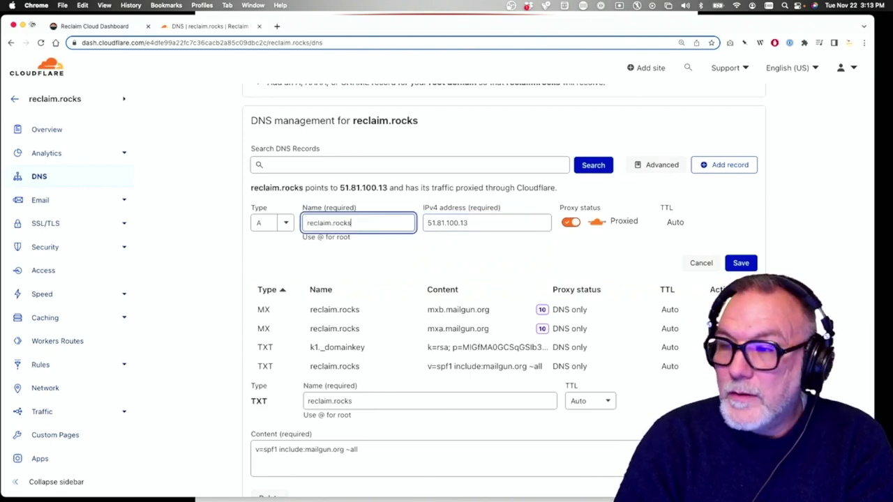
pyautogui.click(414, 259)
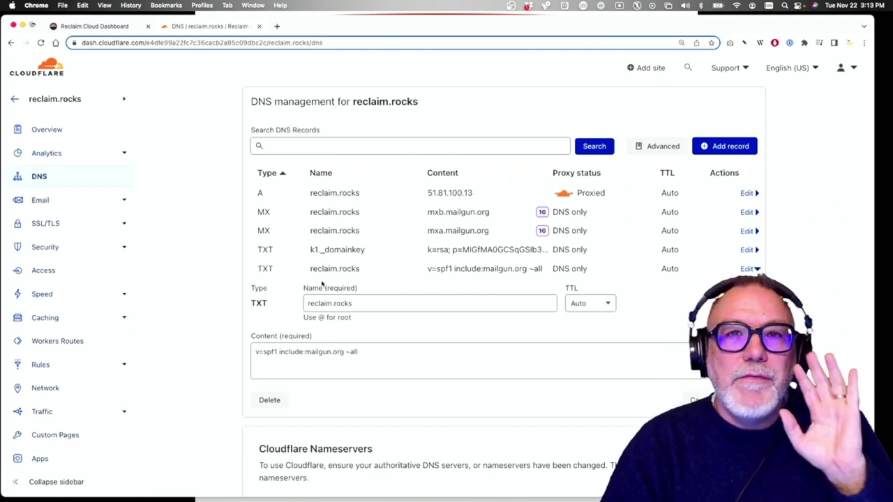
pyautogui.scroll(1, 322, 282)
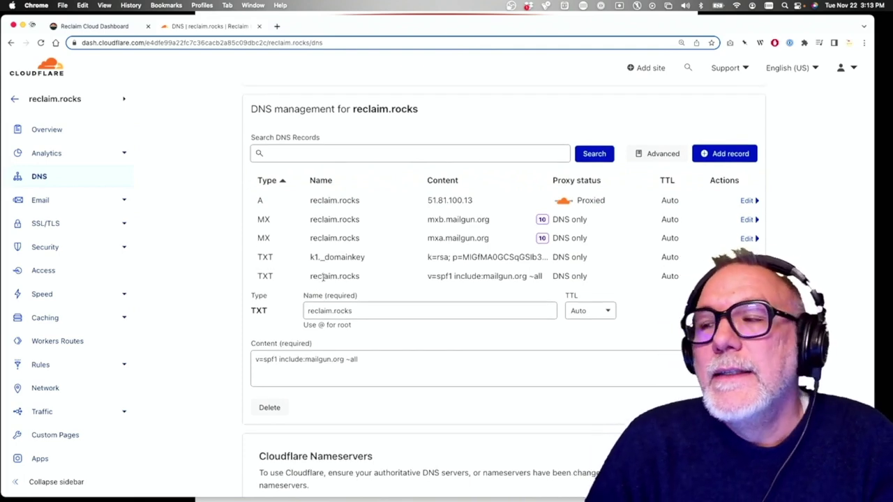
pyautogui.scroll(3, 507, 253)
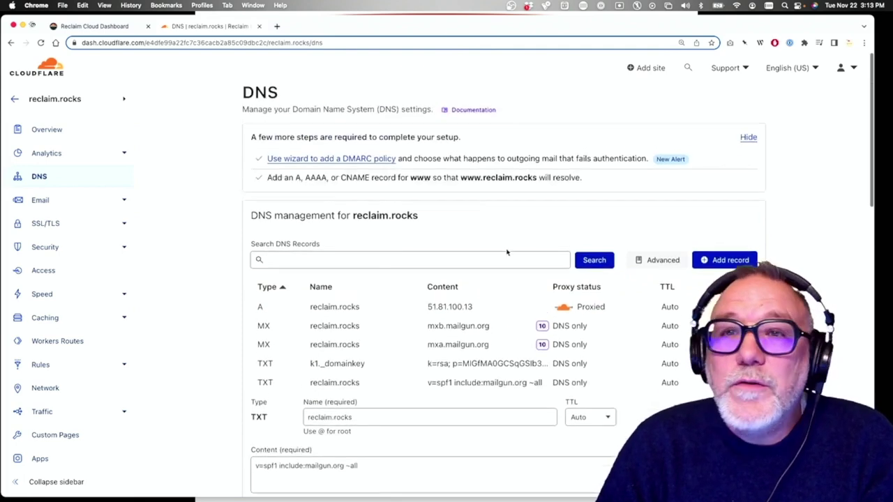
pyautogui.scroll(-1, 285, 63)
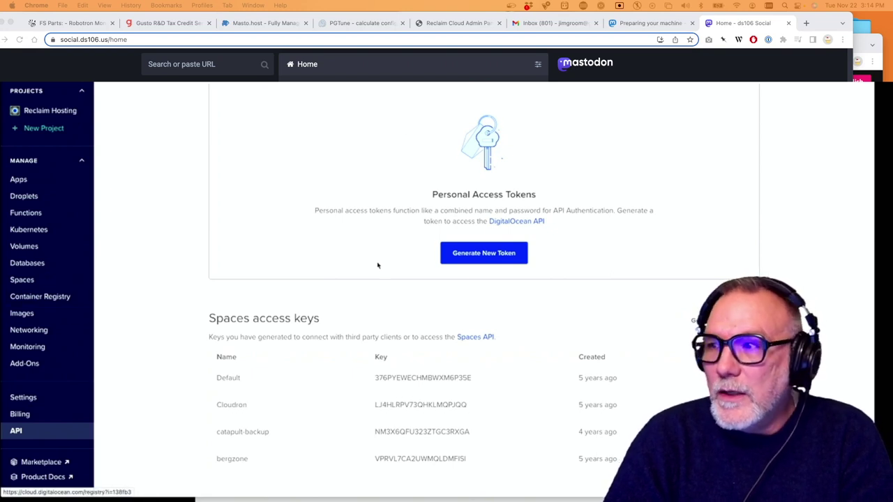
# Generate a Spaces access key named reclaimrocks and copy the new key
pyautogui.scroll(-2, 377, 265)
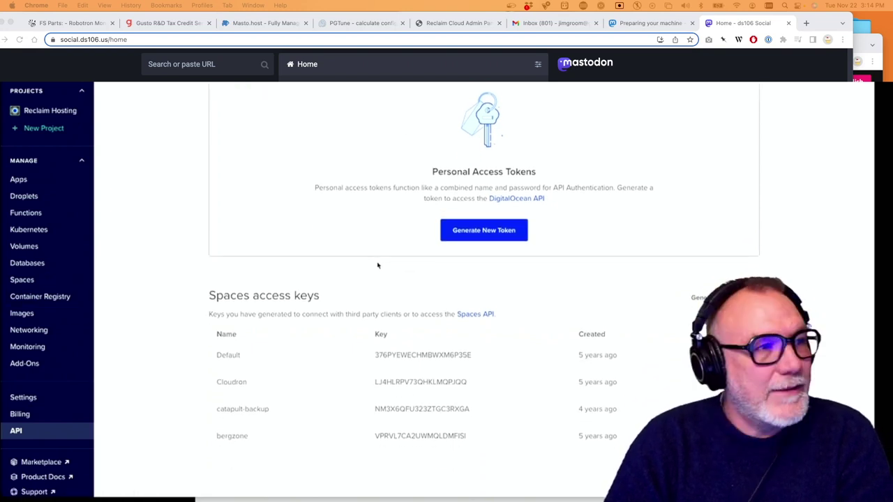
pyautogui.scroll(1, 378, 265)
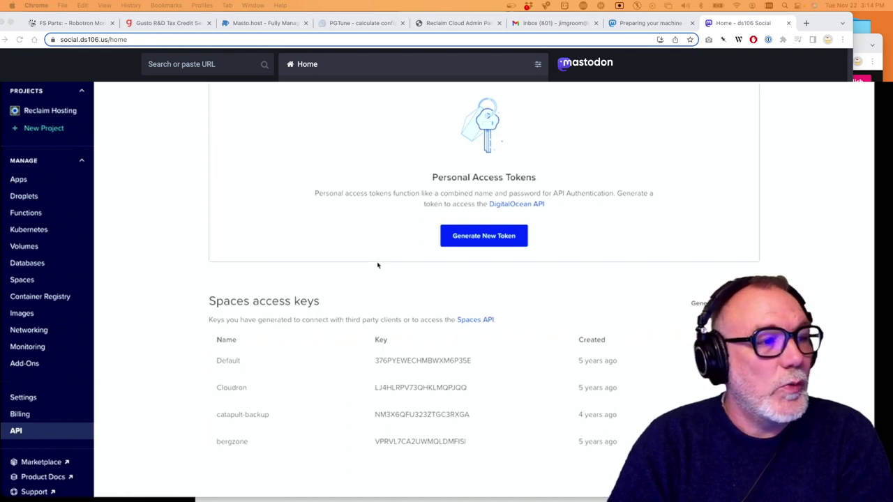
pyautogui.scroll(-1, 493, 249)
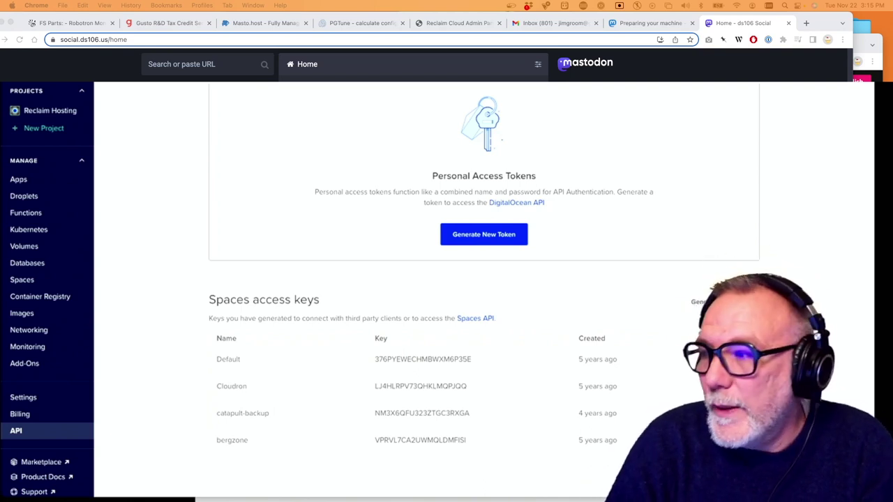
pyautogui.click(706, 301)
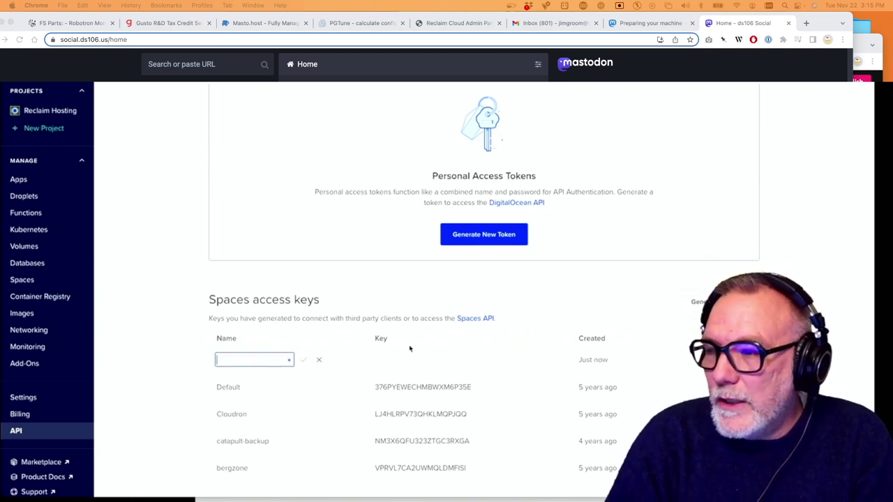
pyautogui.write('reclai')
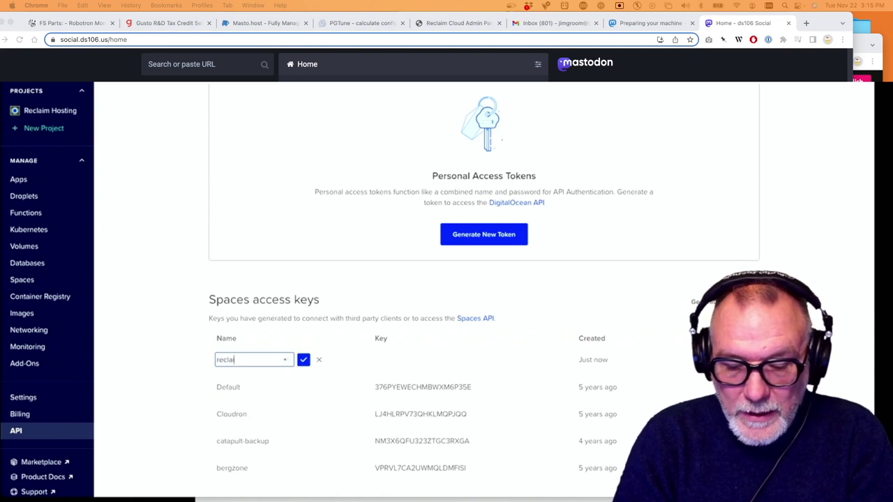
pyautogui.write('mmastodon')
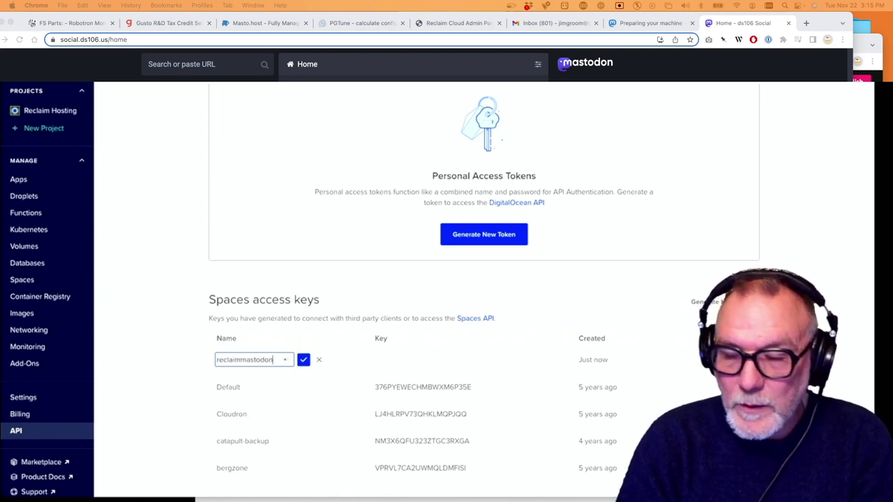
pyautogui.press('BackSpace')
pyautogui.press('BackSpace')
pyautogui.press('BackSpace')
pyautogui.press('BackSpace')
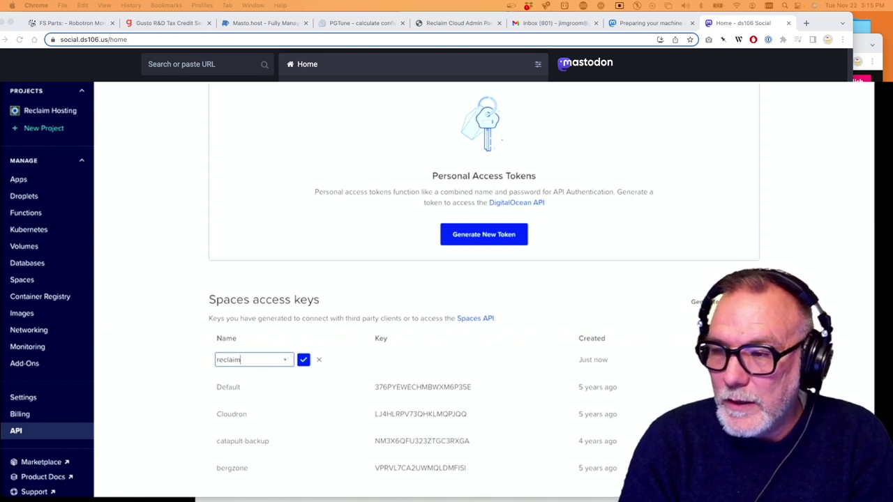
pyautogui.write('rocks')
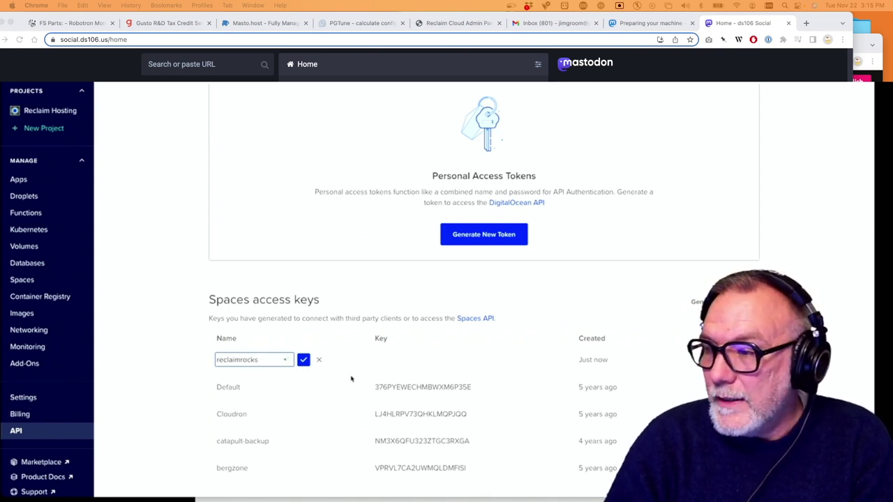
pyautogui.click(390, 361)
pyautogui.click(303, 360)
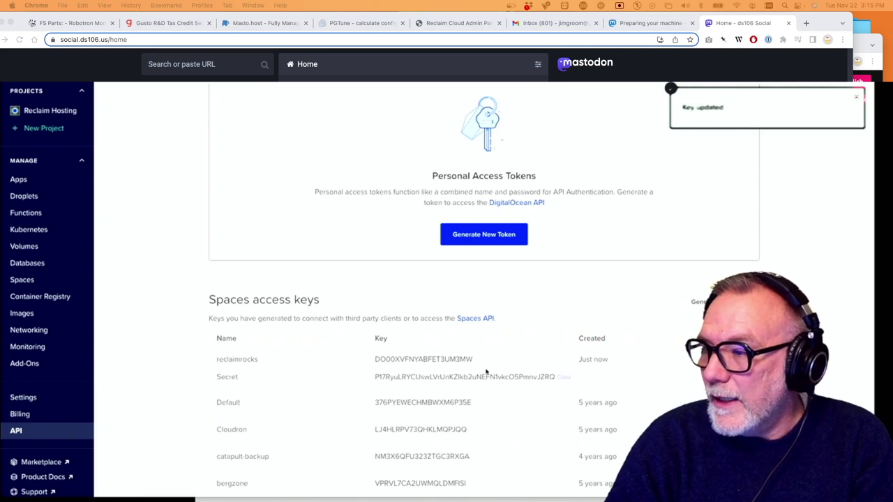
pyautogui.click(481, 360)
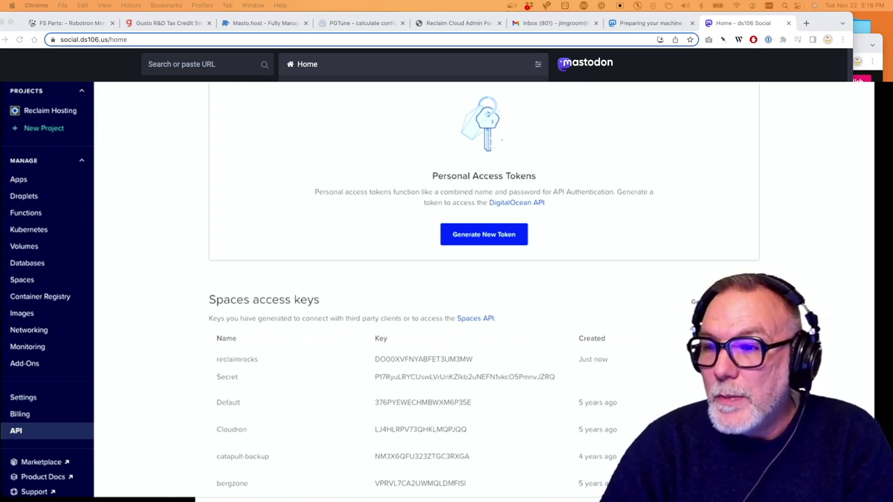
# Open the reclaimsocial Space from the Spaces list and go to its Settings
pyautogui.click(16, 280)
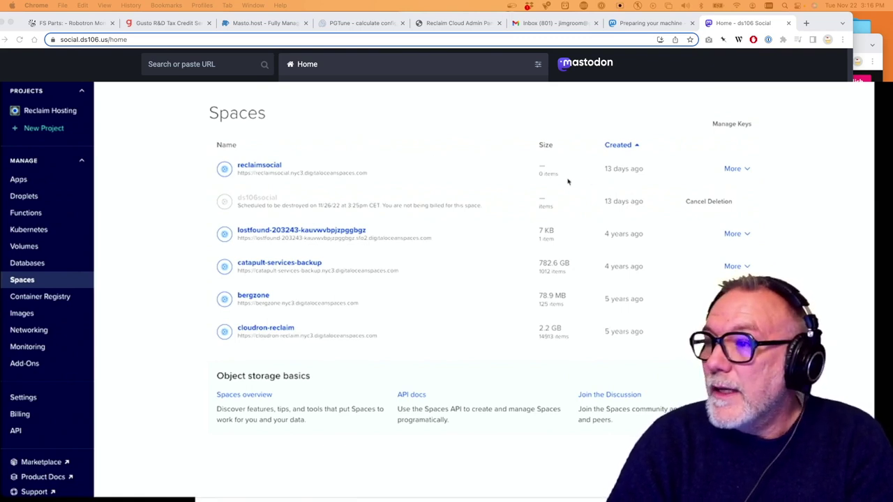
pyautogui.click(745, 169)
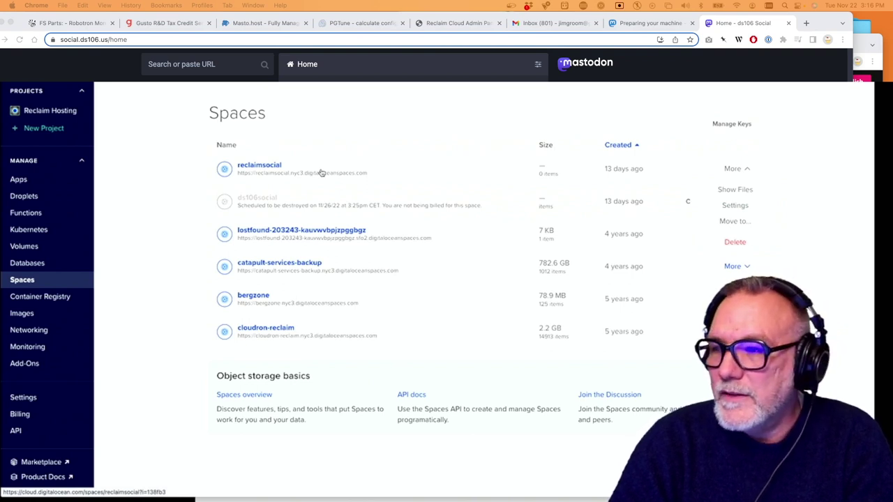
pyautogui.click(375, 166)
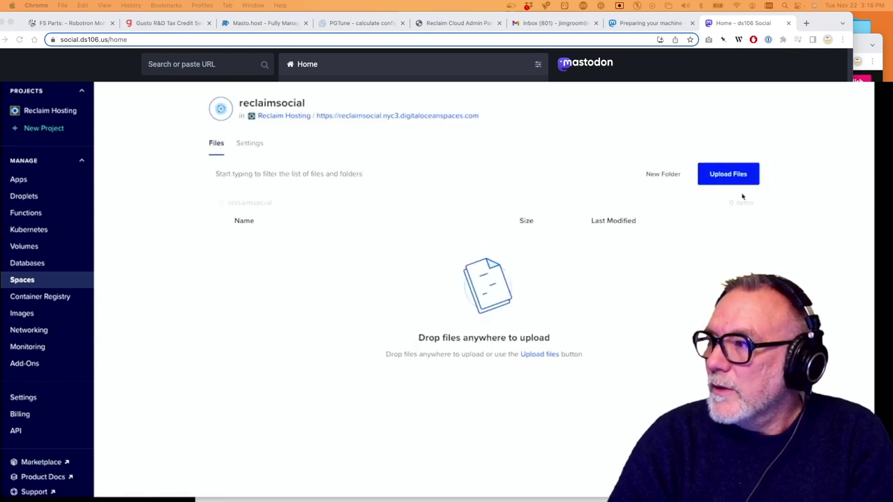
pyautogui.click(249, 144)
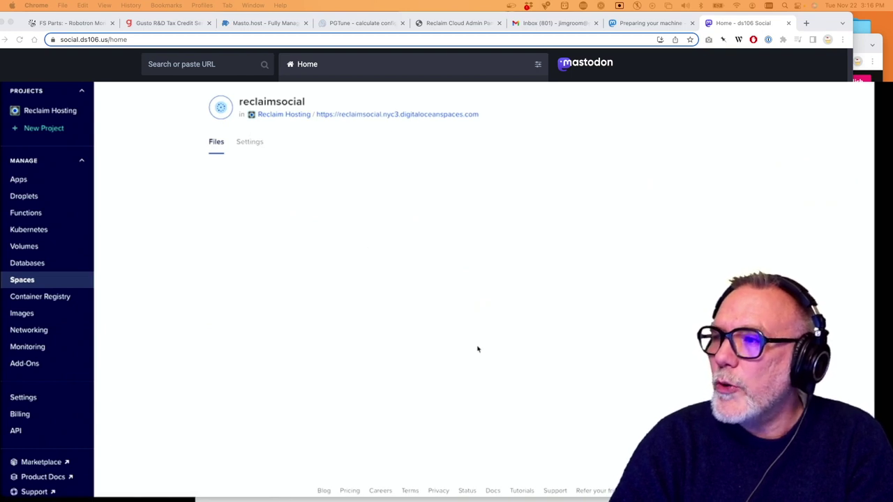
# Destroy the reclaimsocial Space by confirming its name, and open the Create menu
pyautogui.scroll(-3, 478, 349)
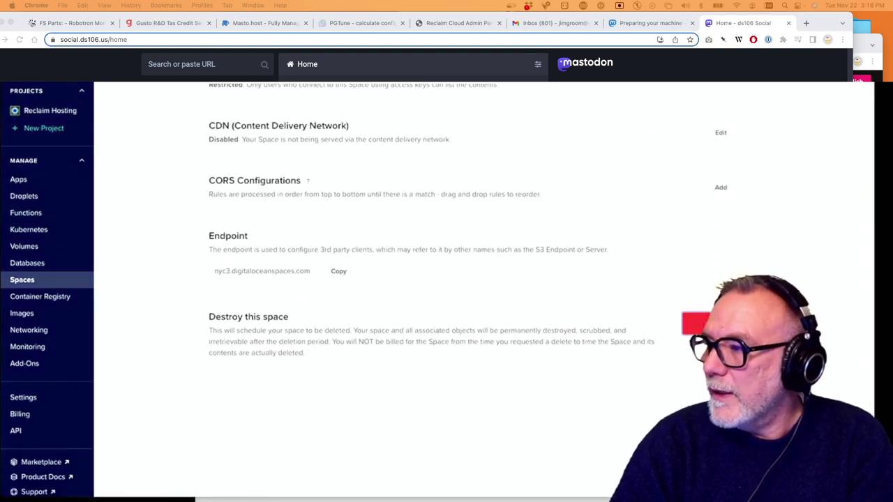
pyautogui.click(698, 324)
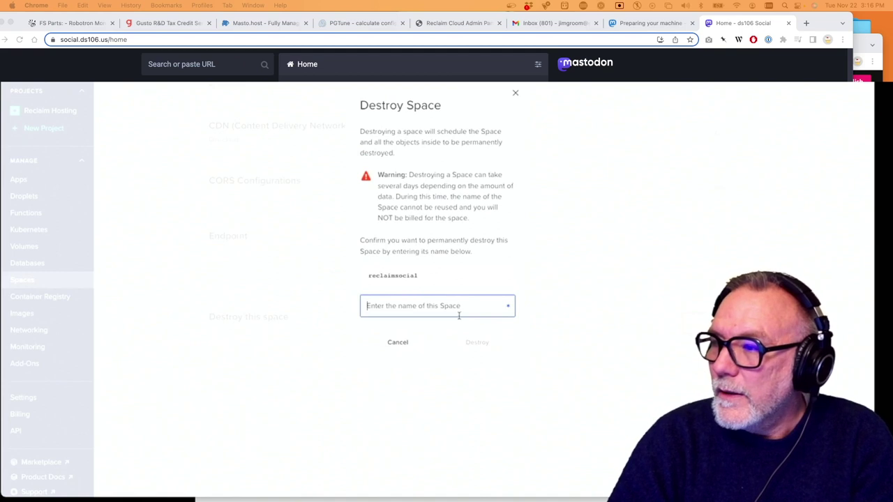
pyautogui.write('reclaimsocial')
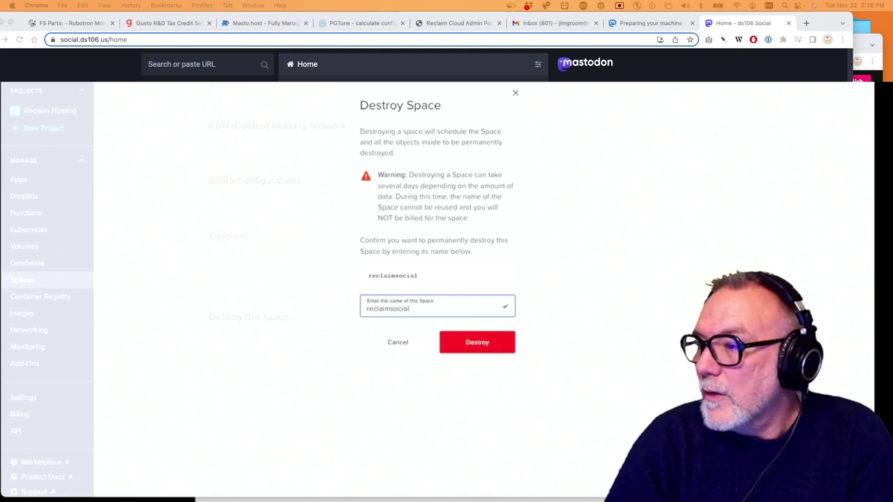
pyautogui.click(496, 344)
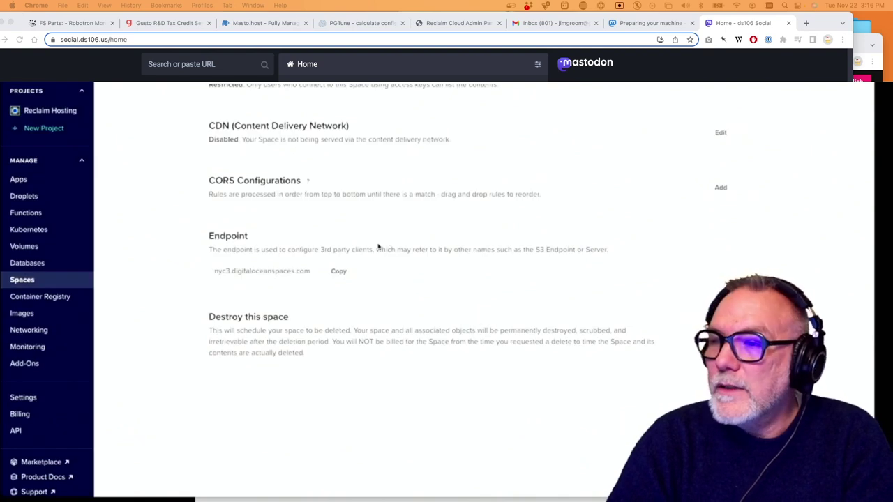
pyautogui.click(34, 281)
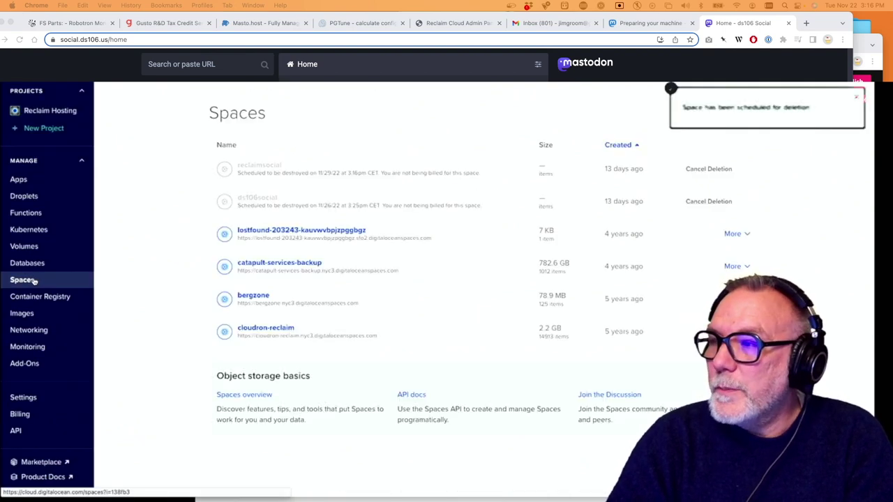
pyautogui.click(861, 97)
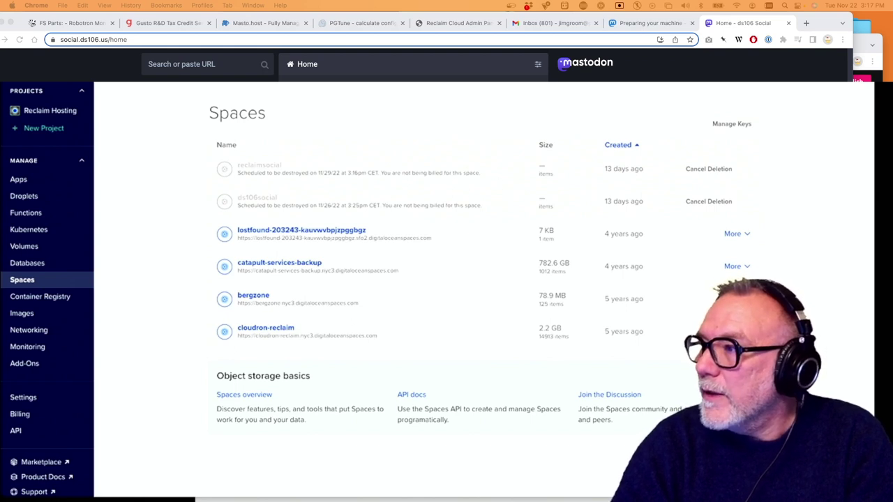
pyautogui.click(666, 86)
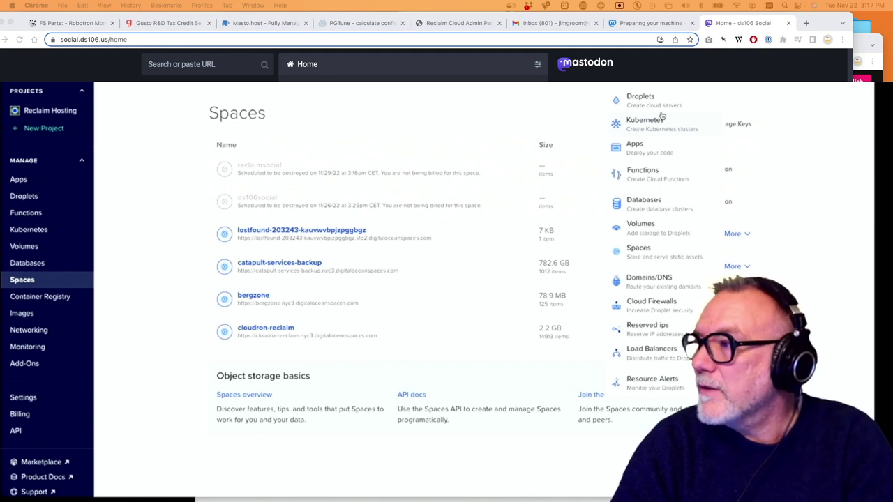
# Create a new Space named reclaimrocks in the New York (NYC3) datacenter region
pyautogui.click(651, 253)
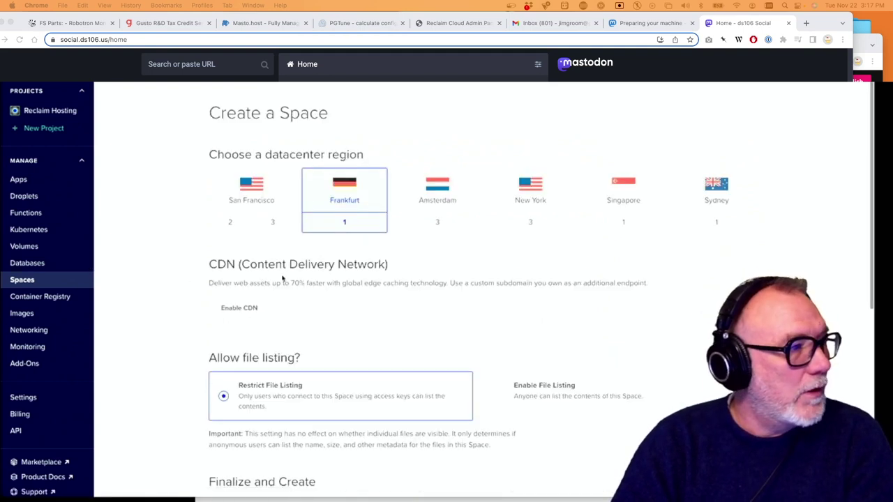
pyautogui.click(533, 223)
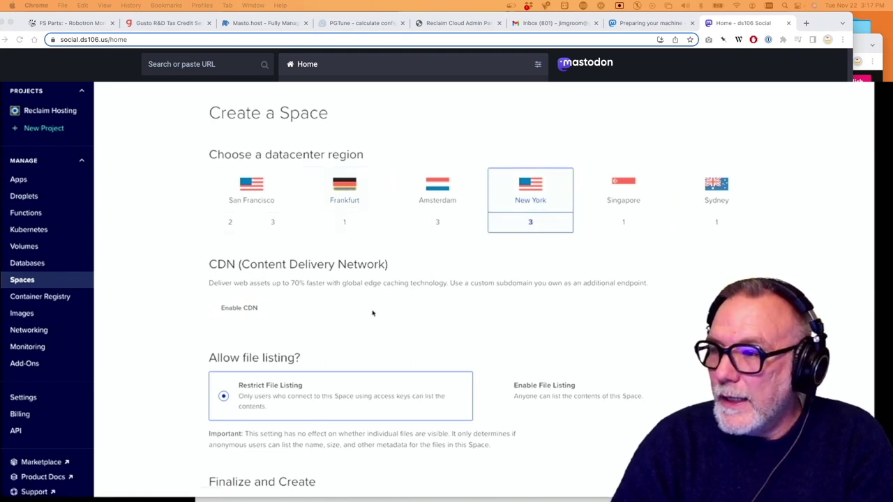
pyautogui.scroll(-2, 373, 313)
pyautogui.scroll(-2, 373, 313)
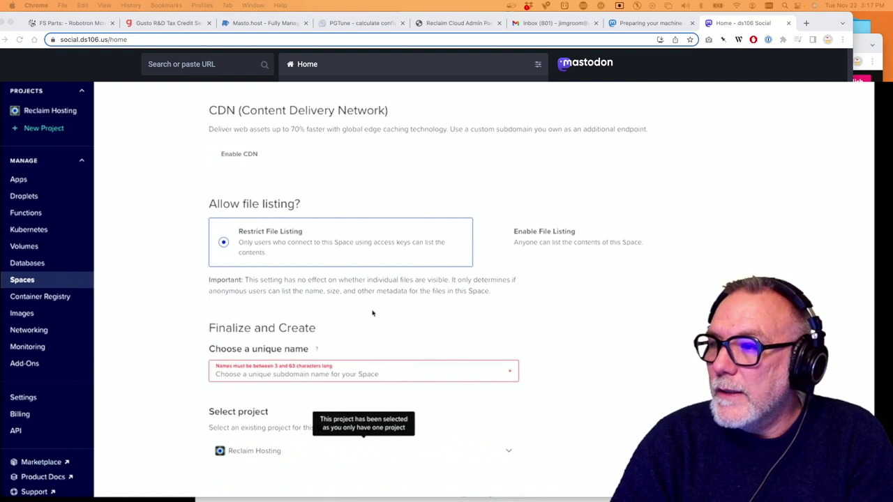
pyautogui.scroll(-3, 373, 313)
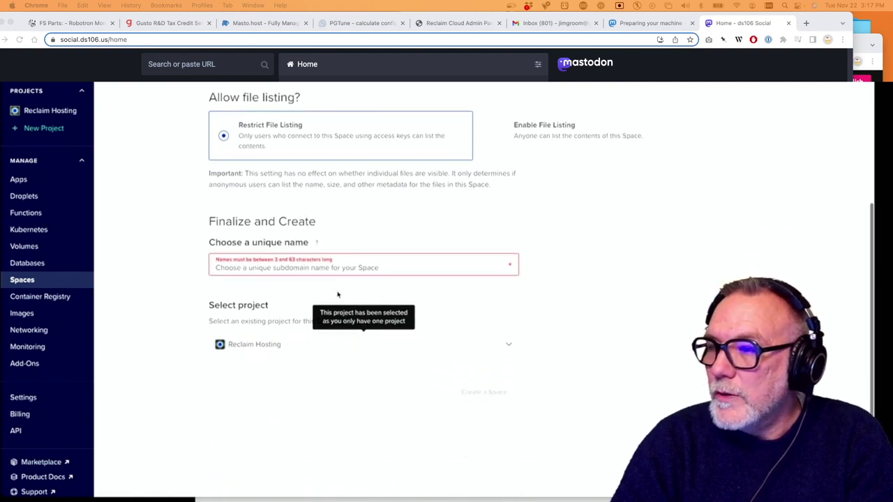
pyautogui.click(334, 265)
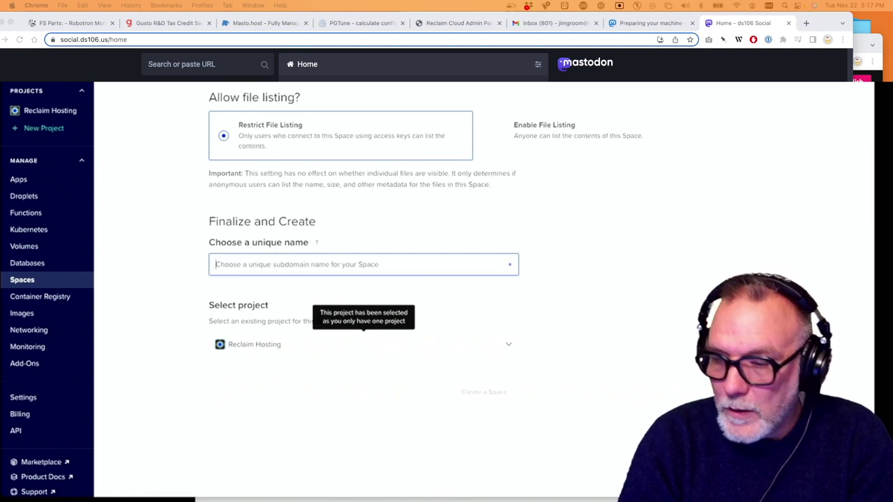
pyautogui.write('reclaimrocks')
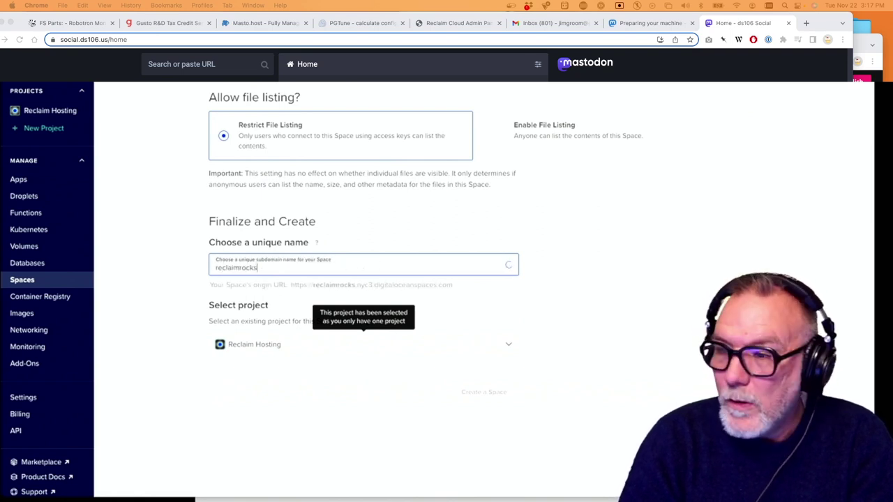
pyautogui.scroll(5, 442, 286)
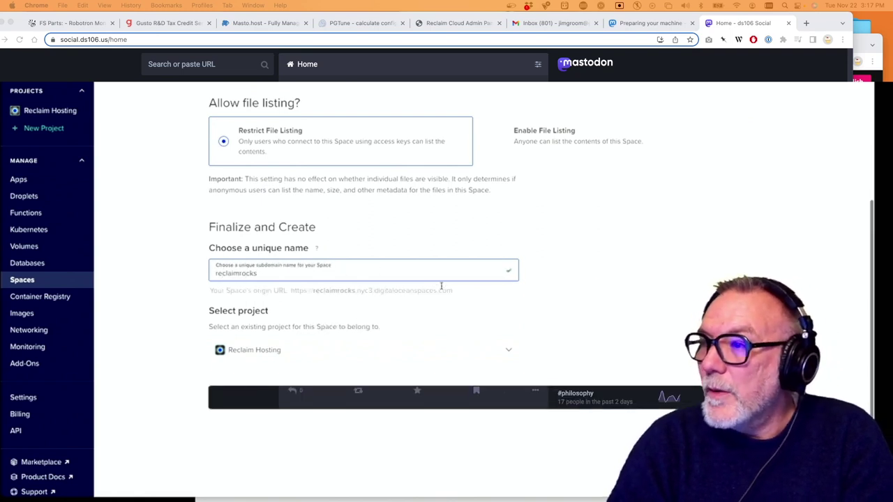
pyautogui.scroll(2, 442, 289)
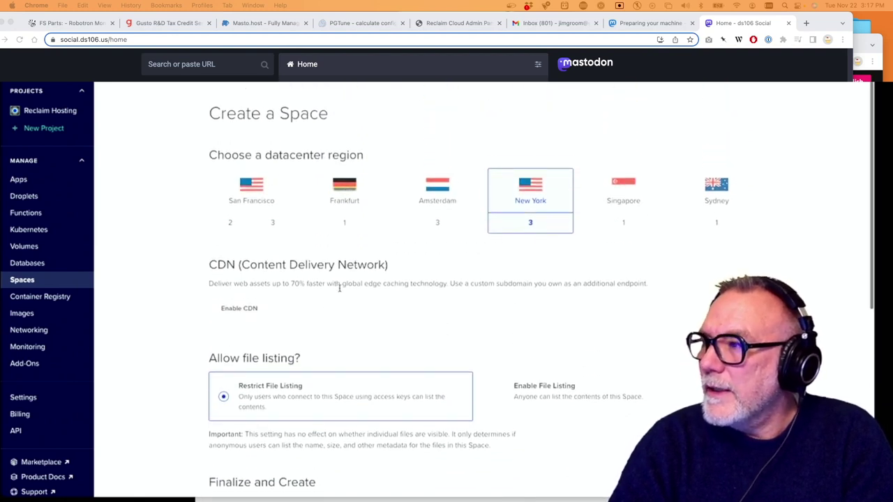
pyautogui.scroll(-7, 340, 288)
pyautogui.click(468, 337)
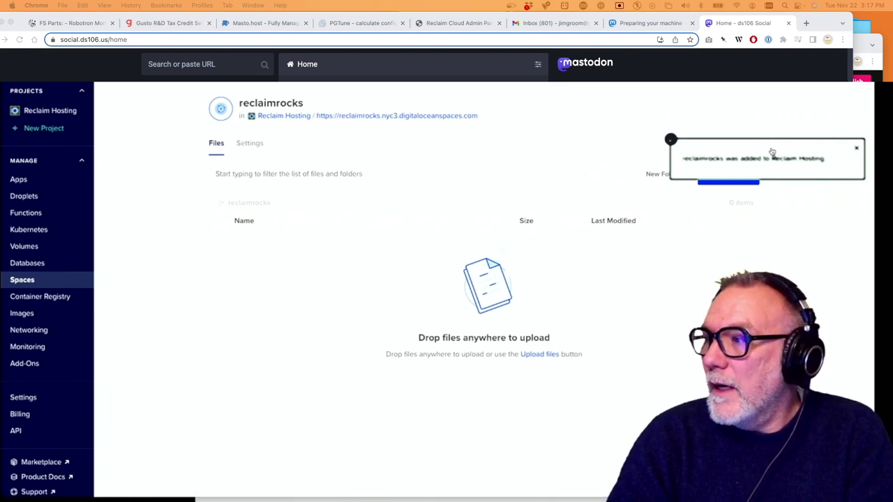
# Review the reclaimrocks Space's file listing setting in Settings and keep it restricted
pyautogui.click(857, 149)
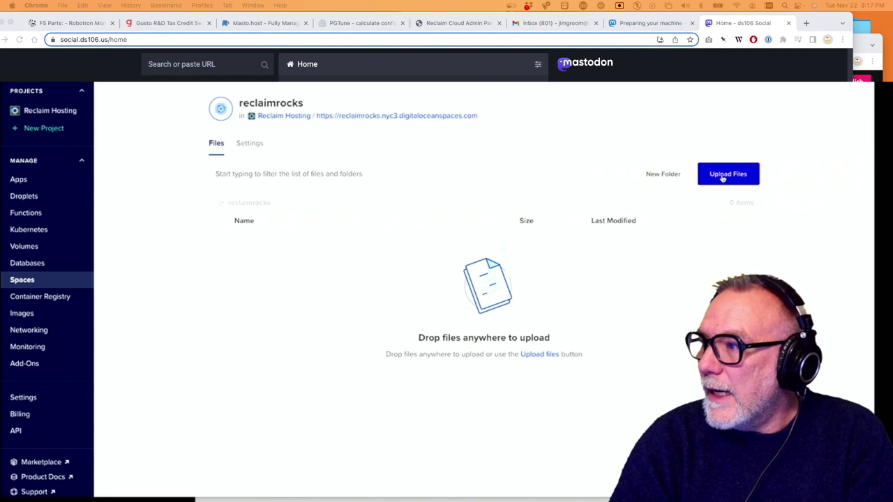
pyautogui.click(249, 144)
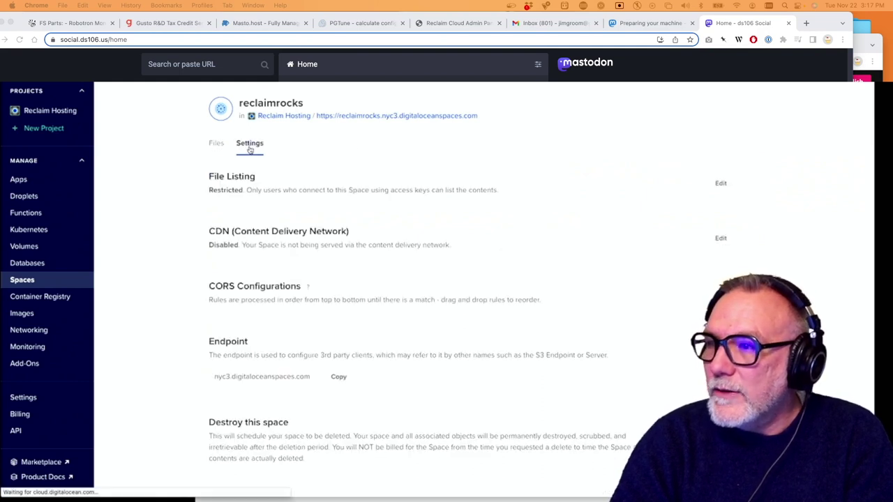
pyautogui.scroll(-3, 365, 240)
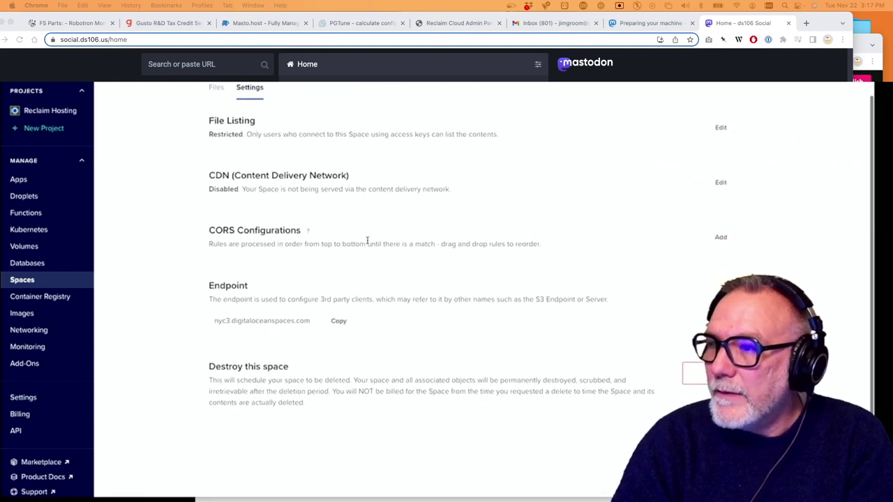
pyautogui.scroll(2, 367, 239)
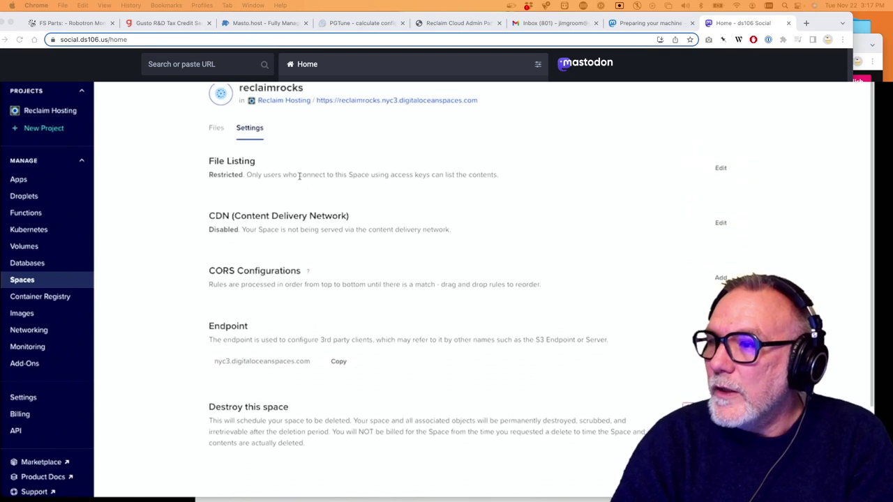
pyautogui.click(719, 169)
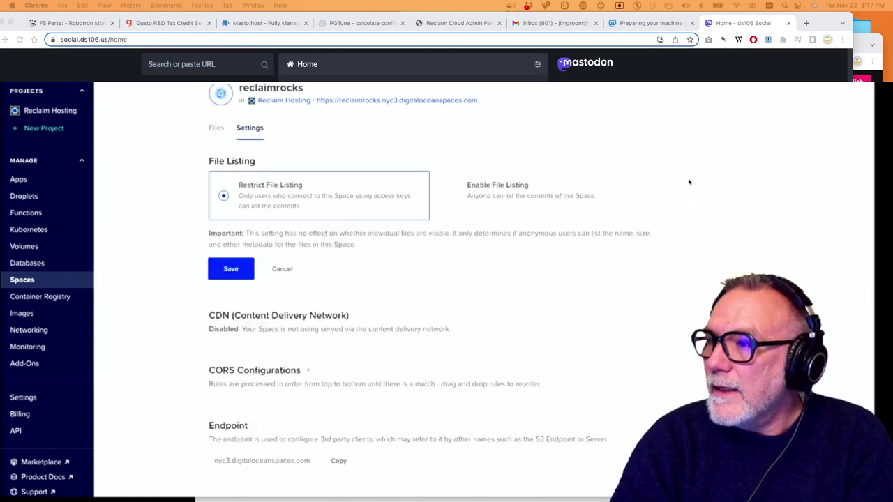
pyautogui.click(455, 196)
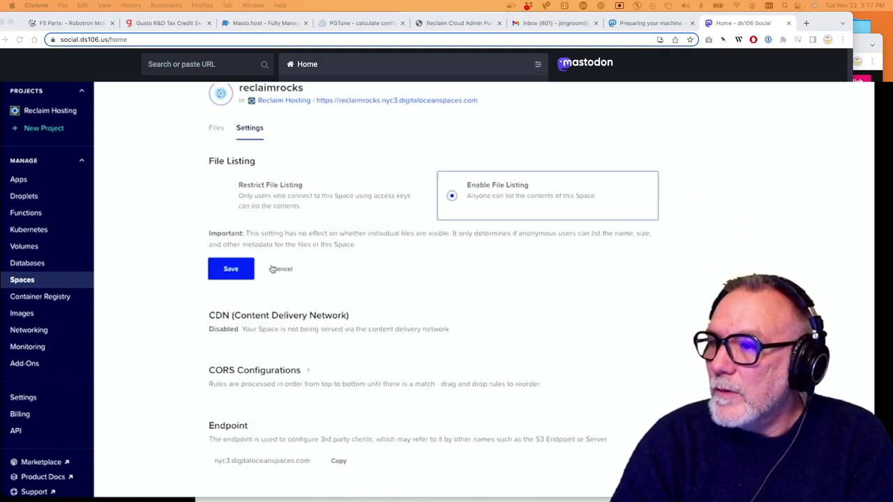
pyautogui.click(224, 196)
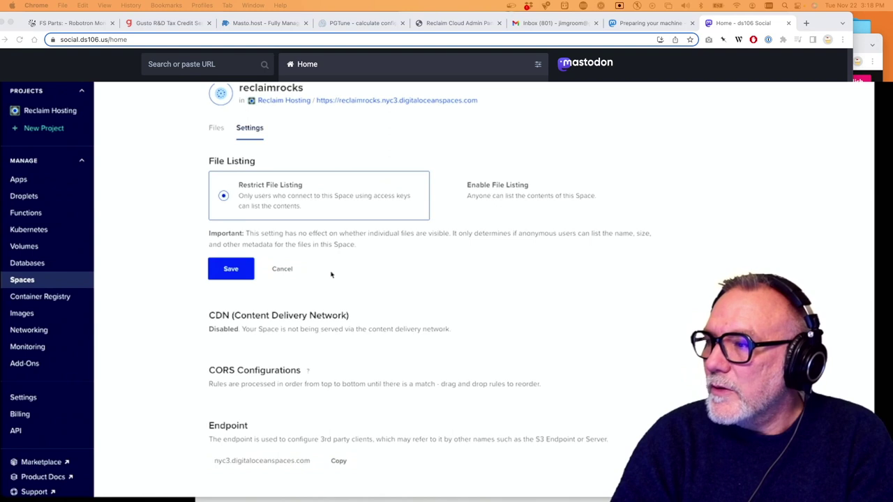
pyautogui.click(282, 271)
# Copy the Space's nyc3.digitaloceanspaces.com endpoint address
pyautogui.scroll(-2, 373, 277)
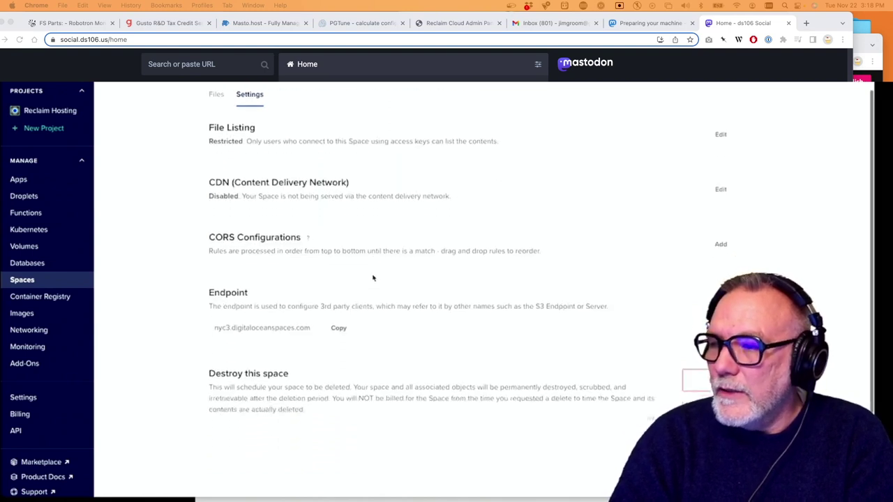
pyautogui.click(338, 259)
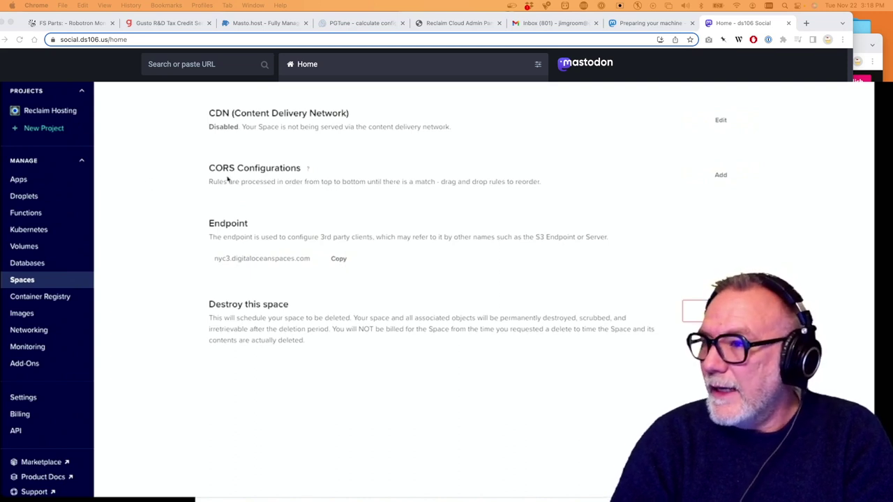
pyautogui.scroll(5, 447, 206)
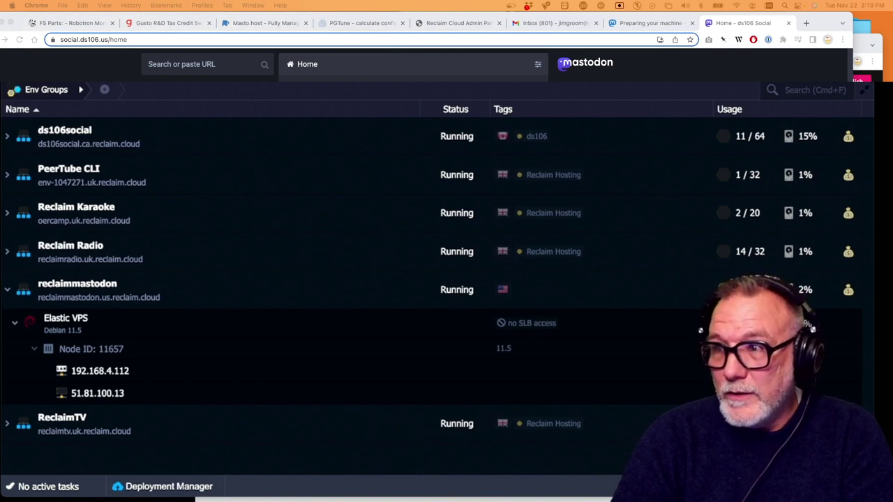
pyautogui.hscroll(1, 443, 292)
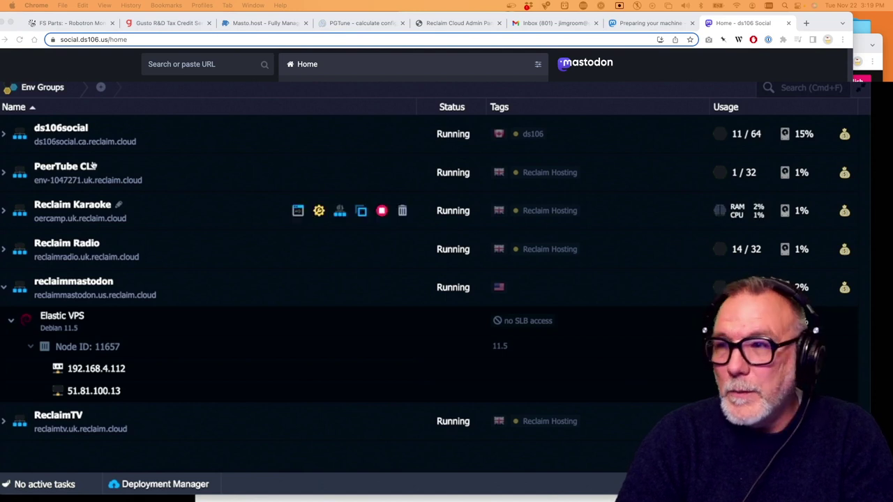
# In a new tab, search joinmastodon and open the Installing from source guide
pyautogui.press('super+t')
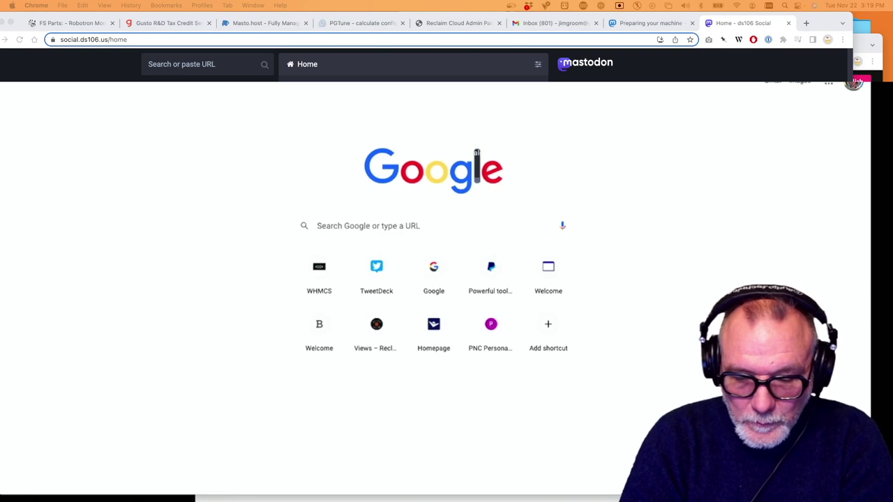
pyautogui.write('joinmas')
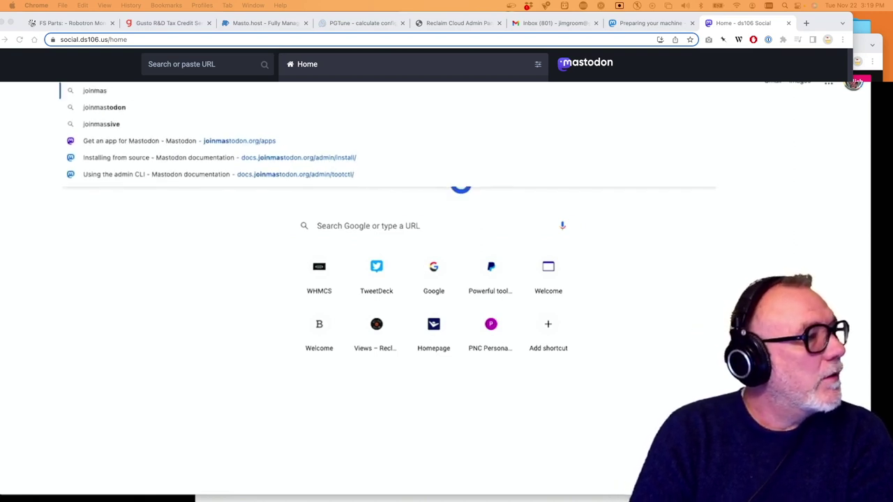
pyautogui.click(328, 157)
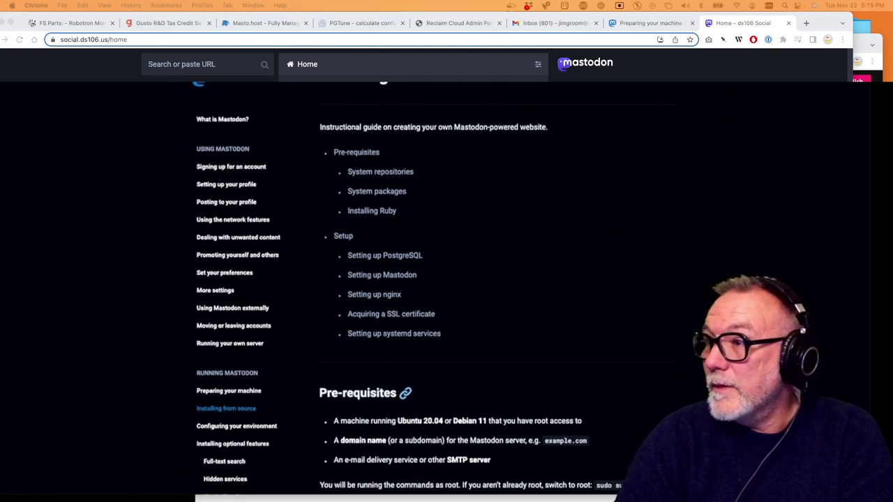
pyautogui.scroll(1, 586, 142)
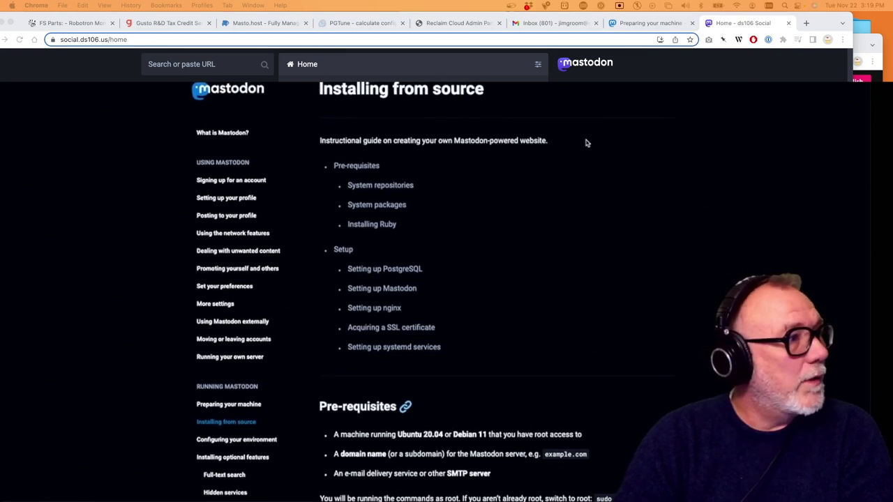
pyautogui.scroll(-6, 586, 142)
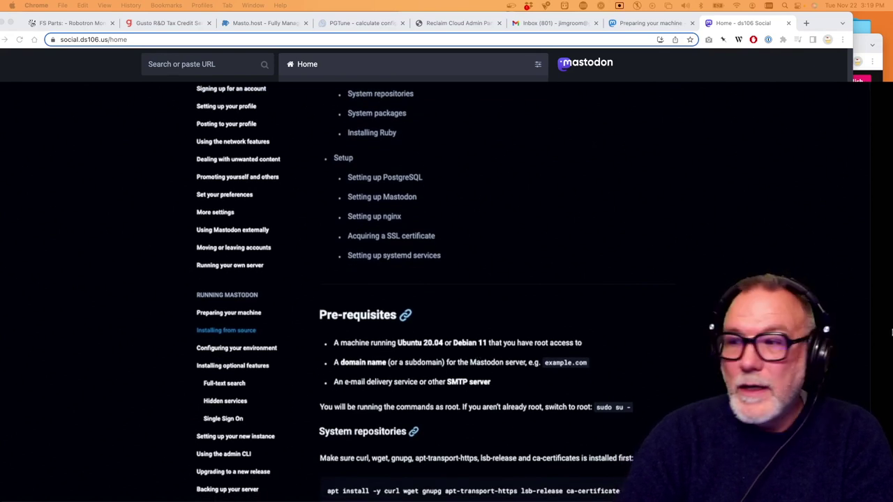
pyautogui.scroll(-5, 311, 298)
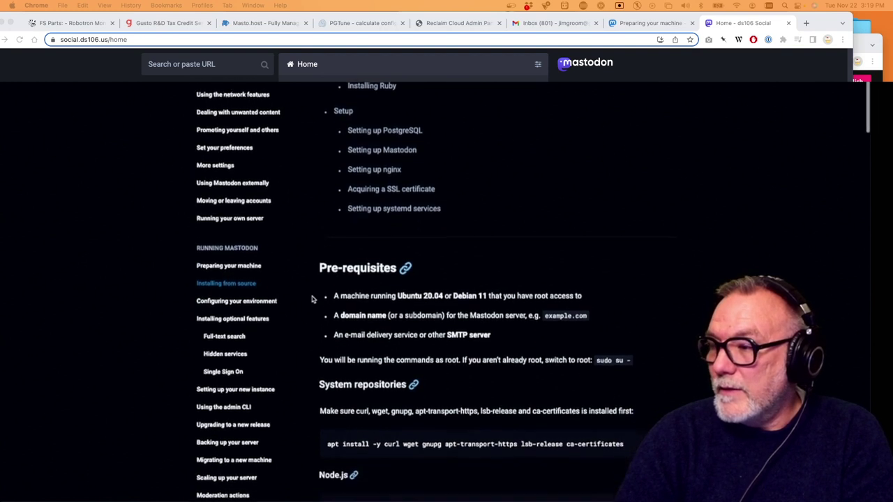
pyautogui.scroll(-3, 311, 298)
pyautogui.scroll(3, 312, 299)
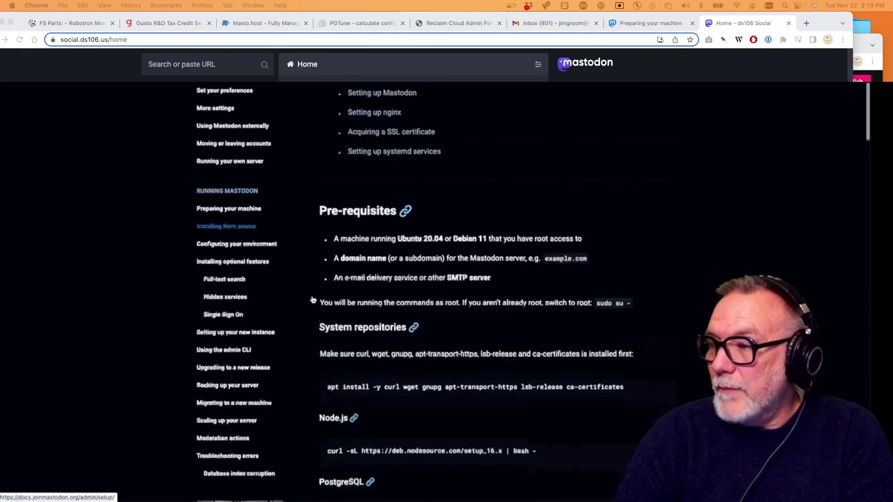
pyautogui.scroll(8, 313, 299)
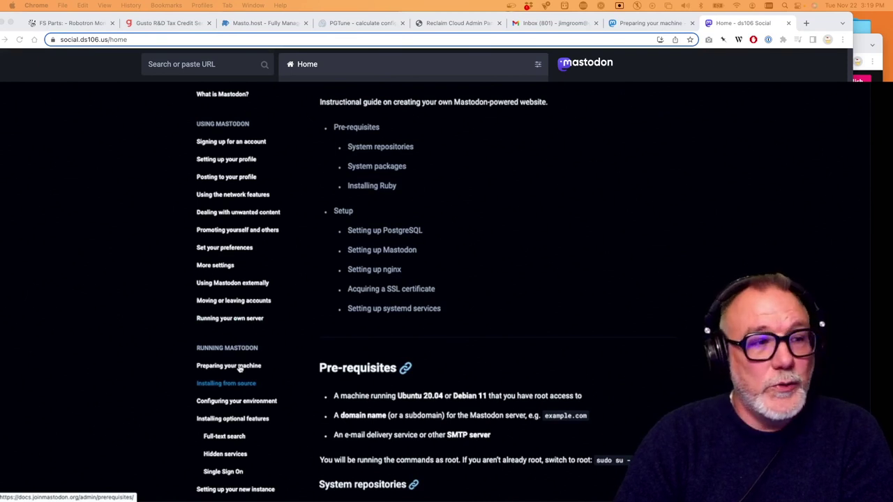
# In the Preparing your machine guide, select the apt update && apt upgrade -y command
pyautogui.click(240, 370)
pyautogui.scroll(-5, 419, 370)
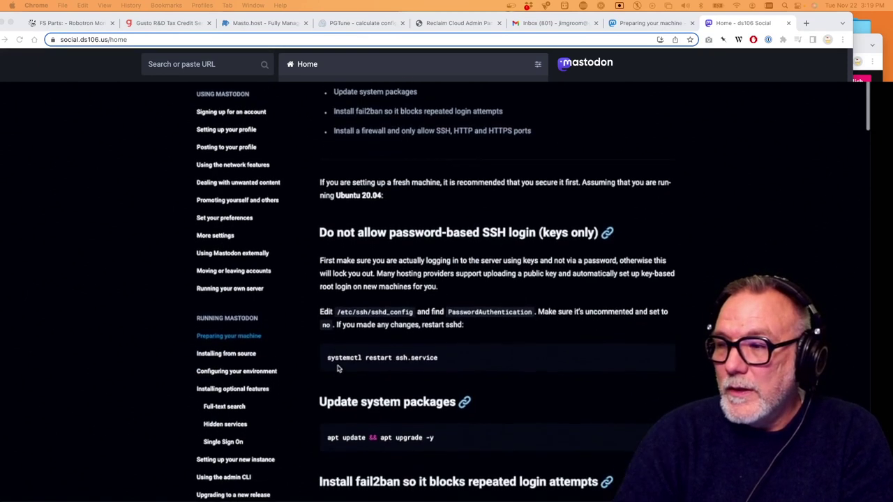
pyautogui.scroll(-6, 455, 378)
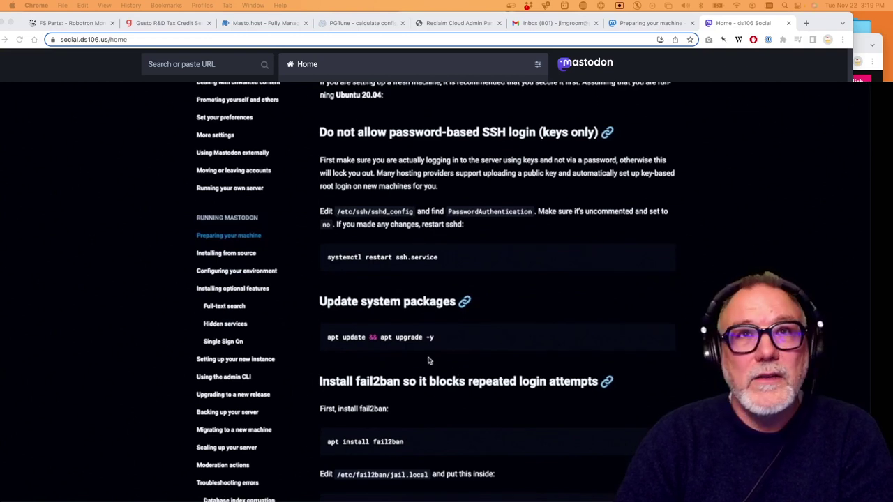
pyautogui.scroll(-4, 429, 371)
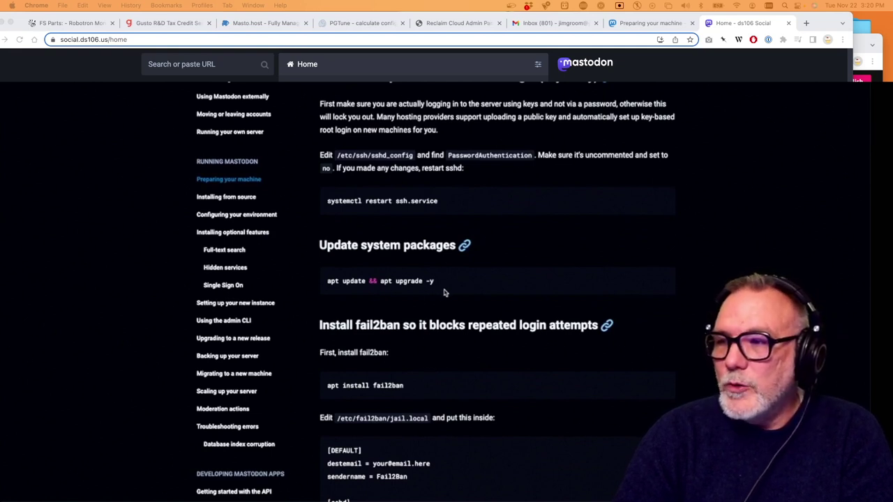
pyautogui.moveTo(450, 285); pyautogui.dragTo(322, 283)
pyautogui.press('super+c')
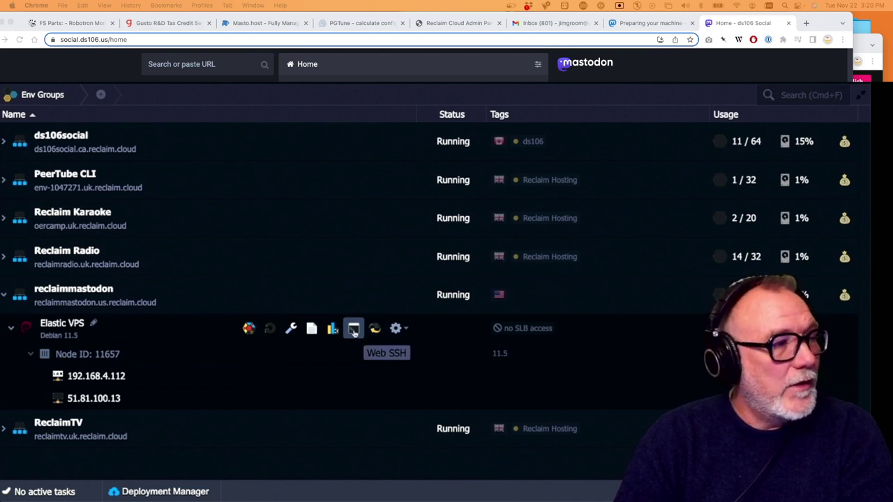
# Open Web SSH on the Elastic VPS and run apt update && apt upgrade -y
pyautogui.click(354, 330)
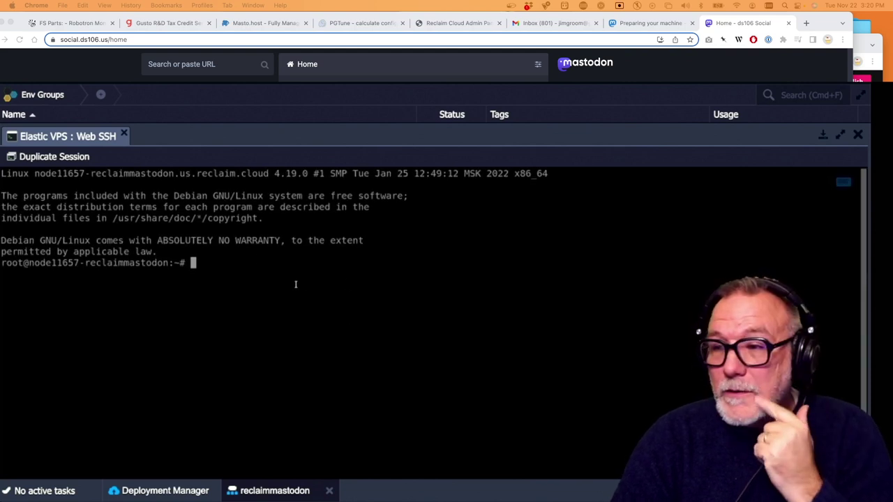
pyautogui.press('super+v')
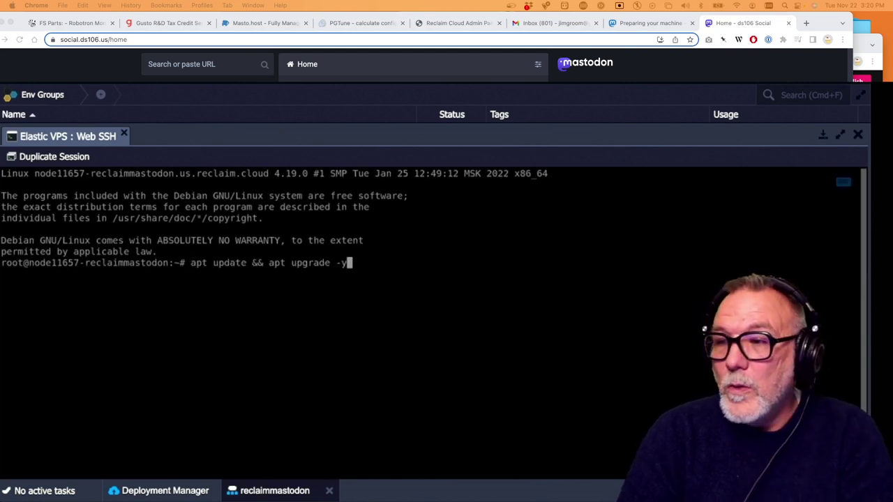
pyautogui.press('Return')
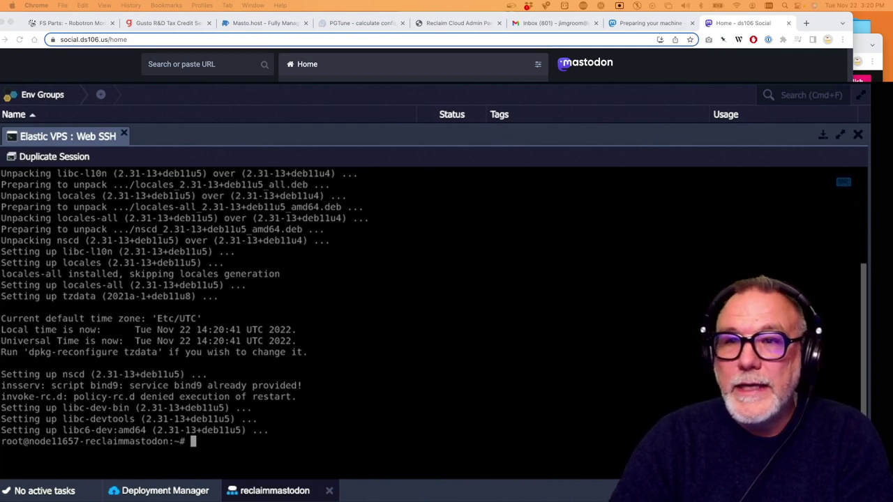
# Switch back to the Mastodon Preparing your machine docs window
pyautogui.click(864, 46)
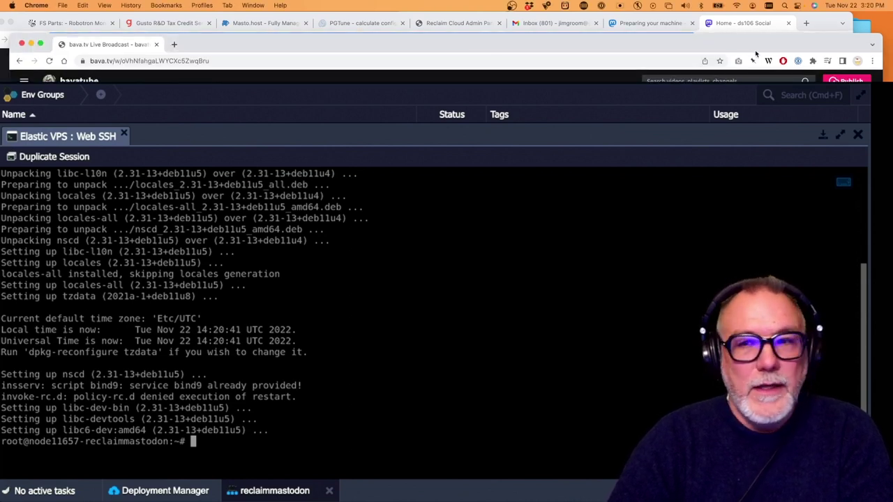
pyautogui.click(827, 23)
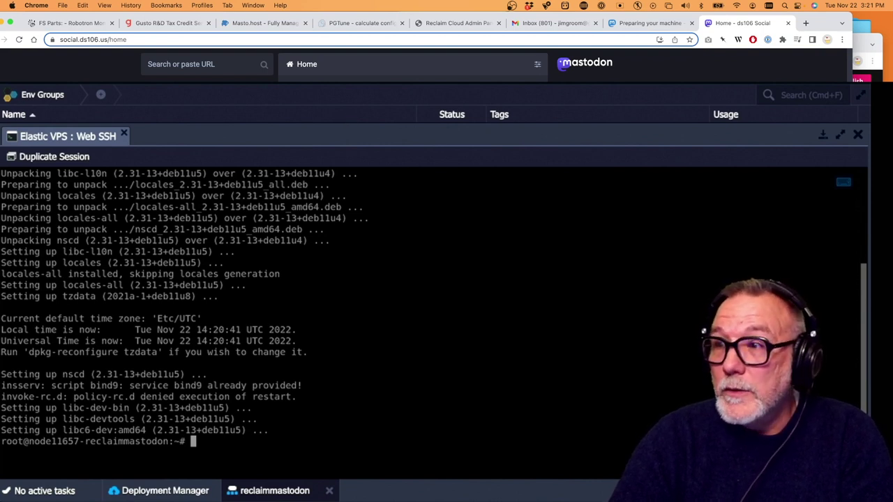
pyautogui.press('super+Tab')
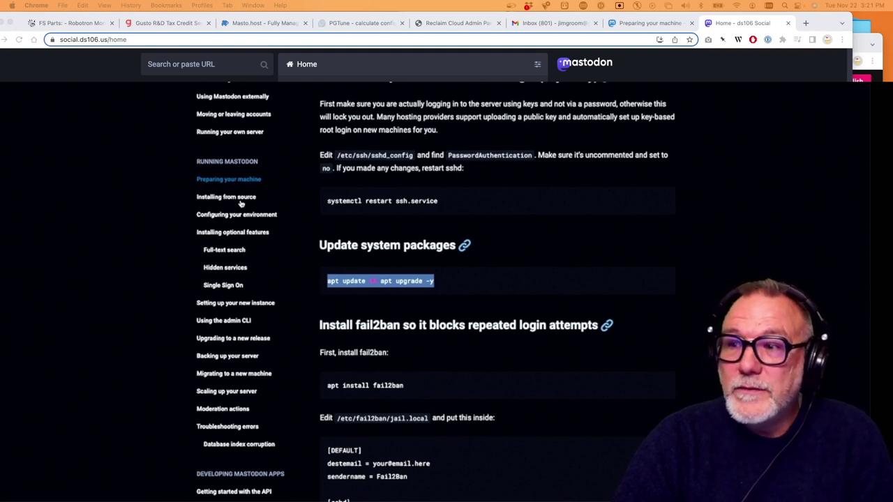
# Copy the prerequisite apt install line from System repositories in Installing from source
pyautogui.click(226, 197)
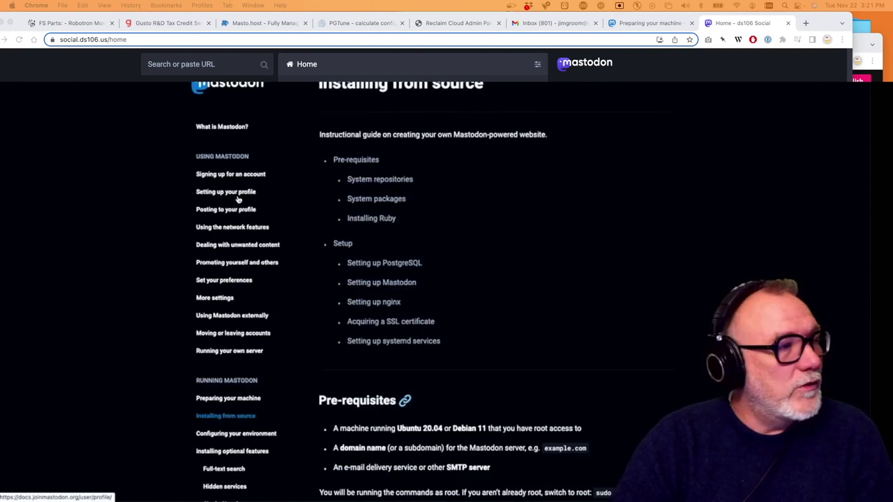
pyautogui.scroll(-3, 238, 199)
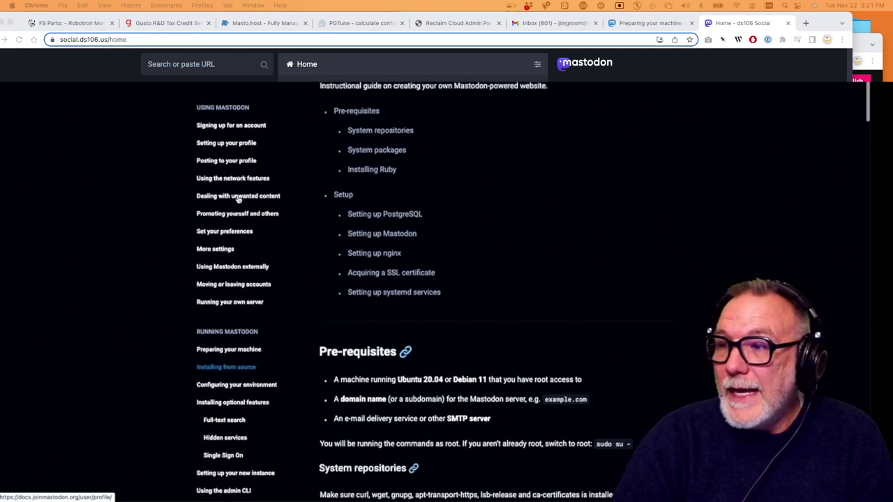
pyautogui.scroll(1, 238, 200)
pyautogui.scroll(-4, 238, 199)
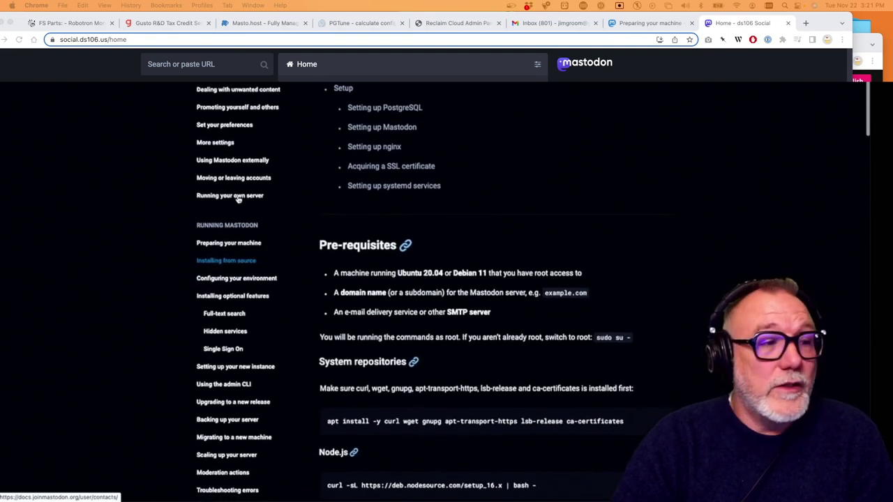
pyautogui.scroll(-4, 238, 200)
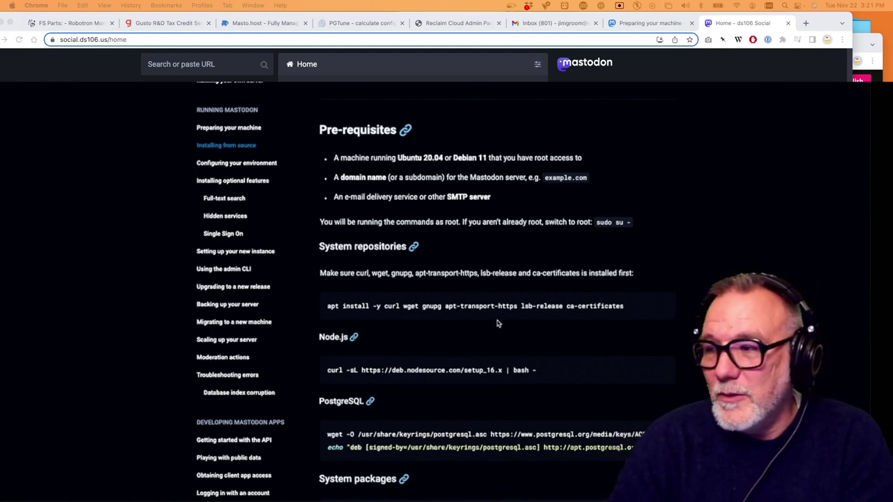
pyautogui.moveTo(636, 307); pyautogui.dragTo(324, 311)
pyautogui.press('super+c')
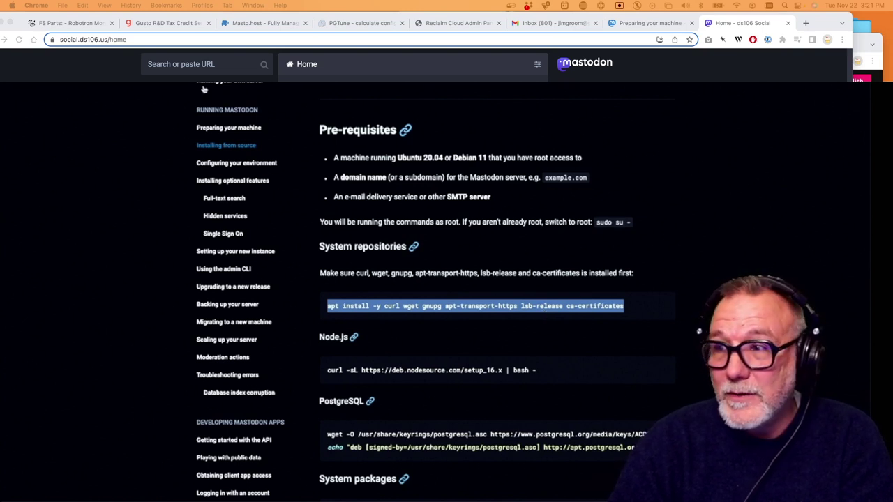
pyautogui.press('super+grave')
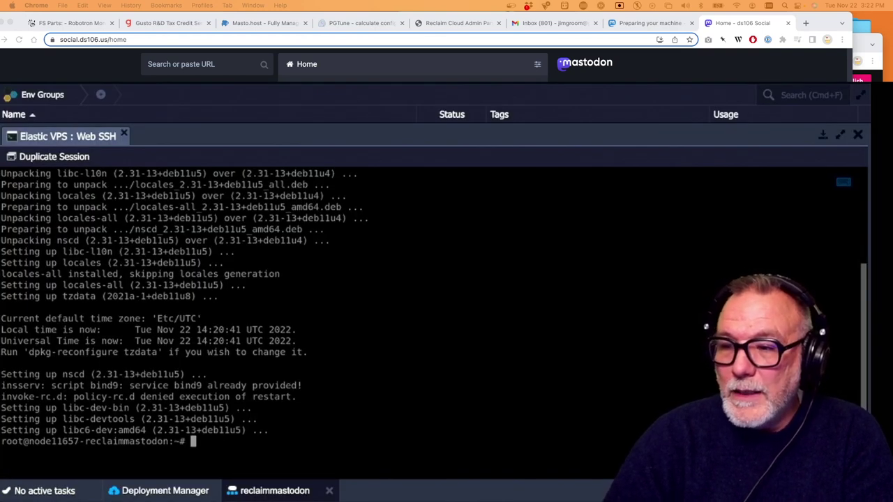
# Run the prerequisite packages apt install command on the server
pyautogui.press('super+v')
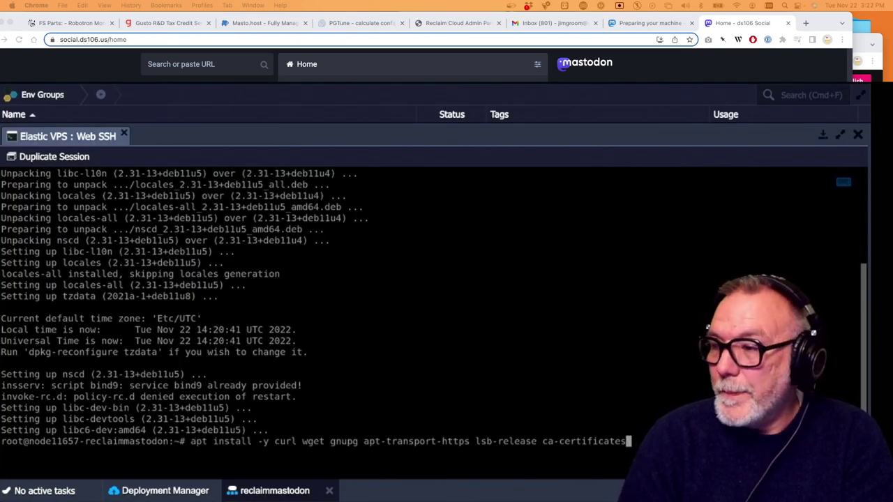
pyautogui.press('Return')
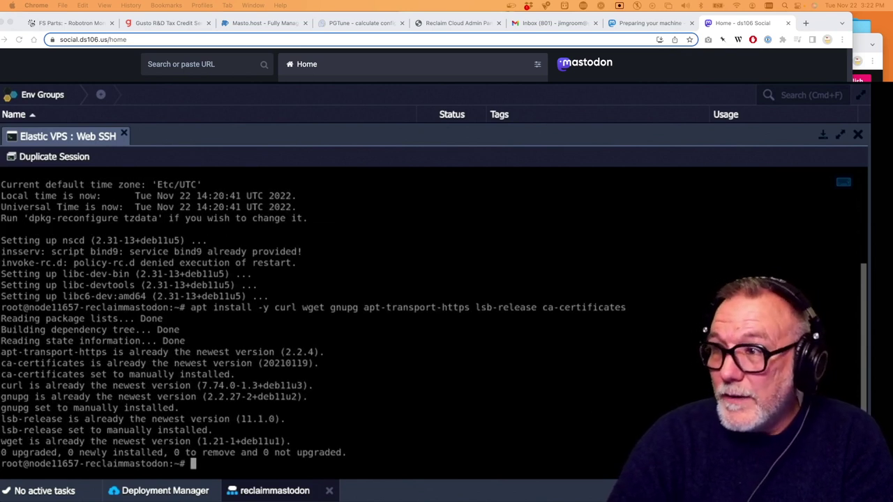
pyautogui.press('super+Tab')
# Copy the curl nodesource setup_16.x command and run it on the server
pyautogui.scroll(-2, 410, 249)
pyautogui.moveTo(540, 298); pyautogui.dragTo(327, 296)
pyautogui.press('super+c')
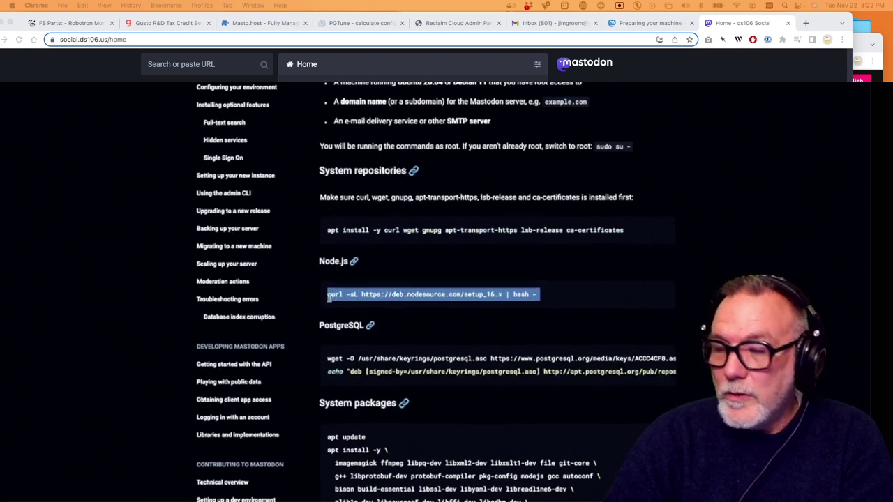
pyautogui.press('super+Tab')
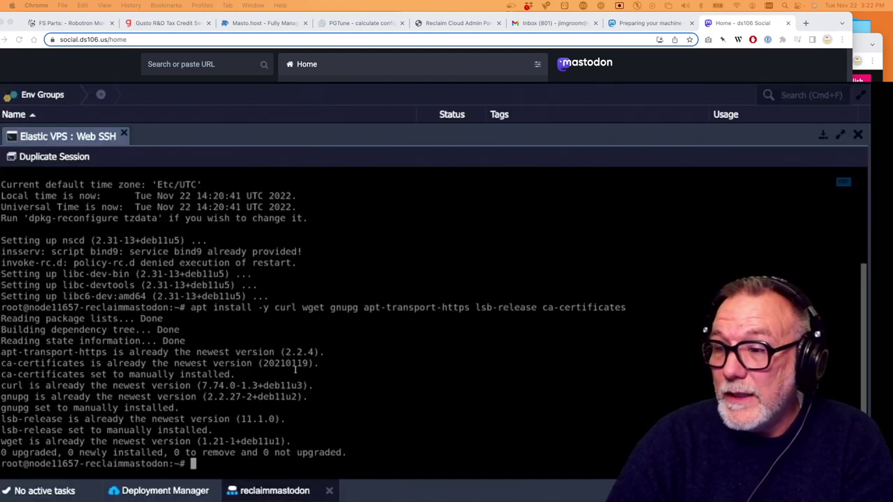
pyautogui.press('super+v')
pyautogui.press('Return')
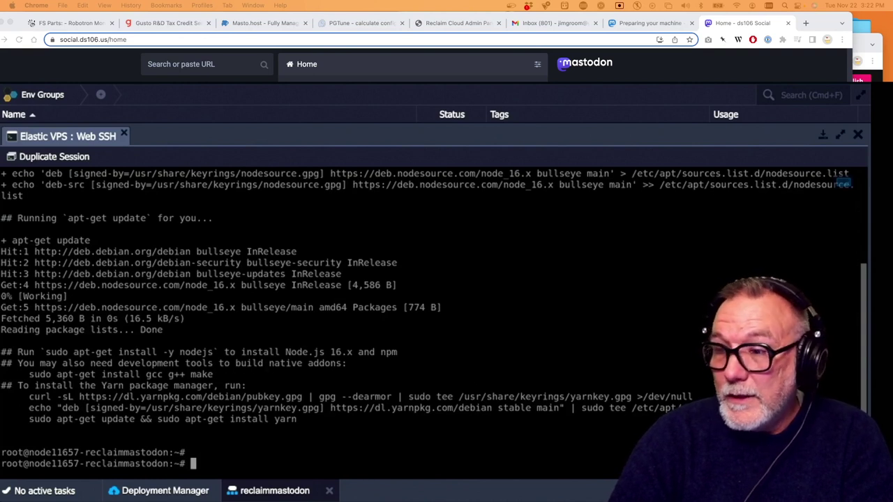
# Try selecting the PostgreSQL repository commands in the guide, then clear the selection
pyautogui.press('super+Tab')
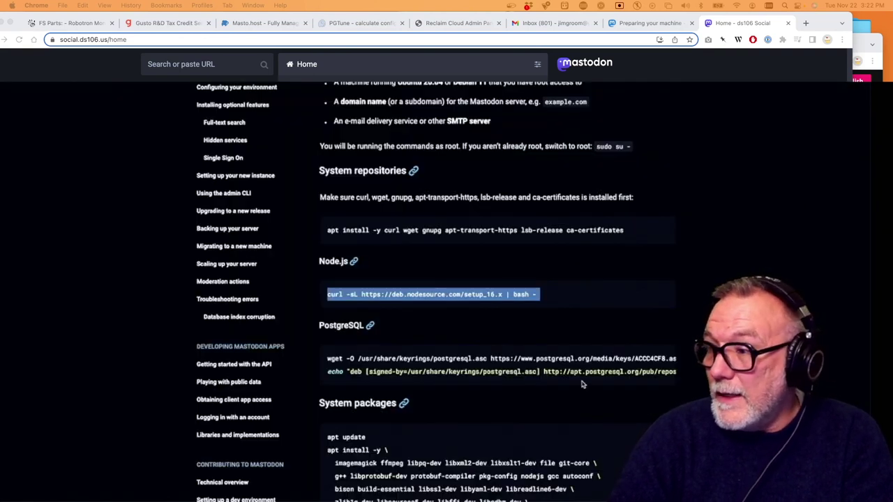
pyautogui.moveTo(327, 358); pyautogui.dragTo(352, 405)
pyautogui.click(575, 363)
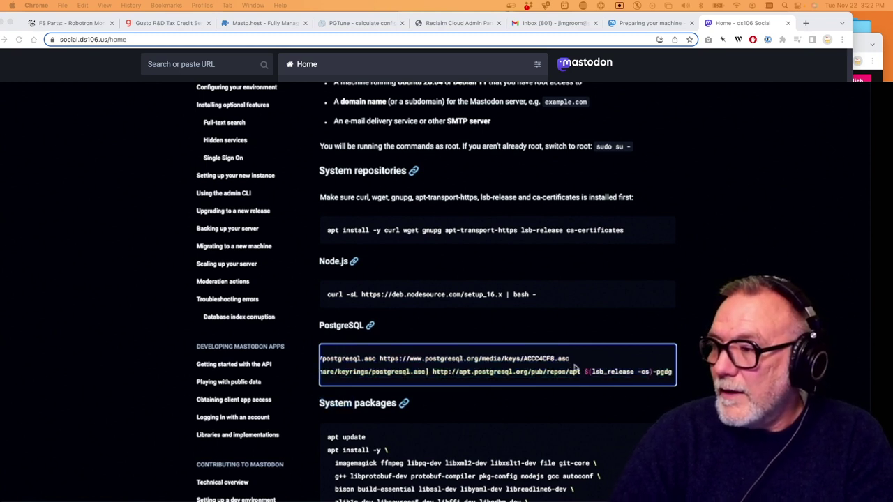
# Copy both PostgreSQL wget key and echo repository commands and run them on the server
pyautogui.hscroll(-5, 426, 358)
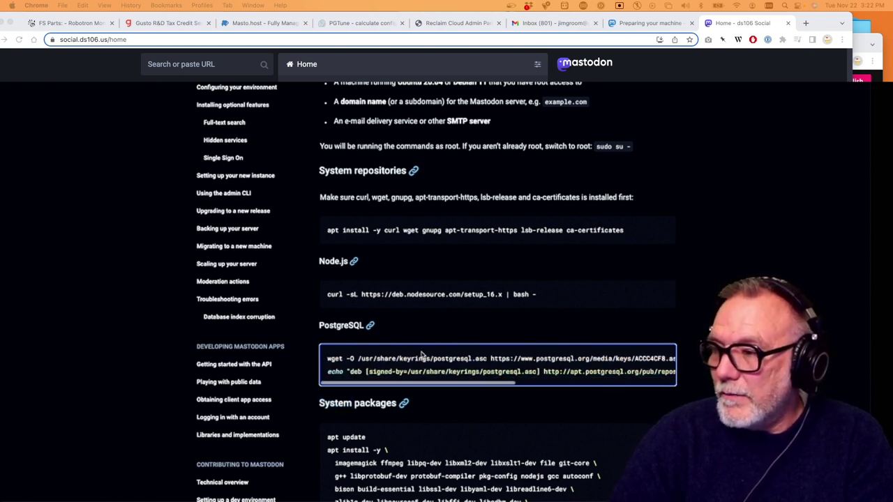
pyautogui.moveTo(327, 357); pyautogui.dragTo(671, 373)
pyautogui.moveTo(513, 372); pyautogui.dragTo(323, 403)
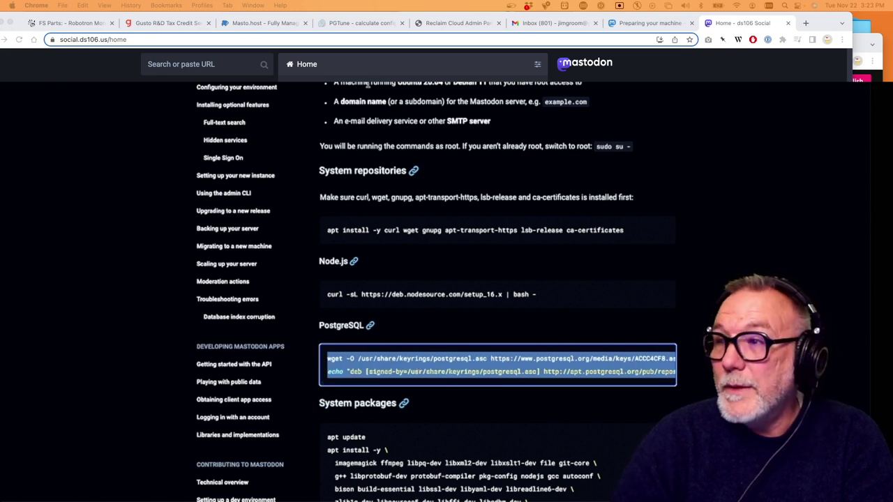
pyautogui.press('super+grave')
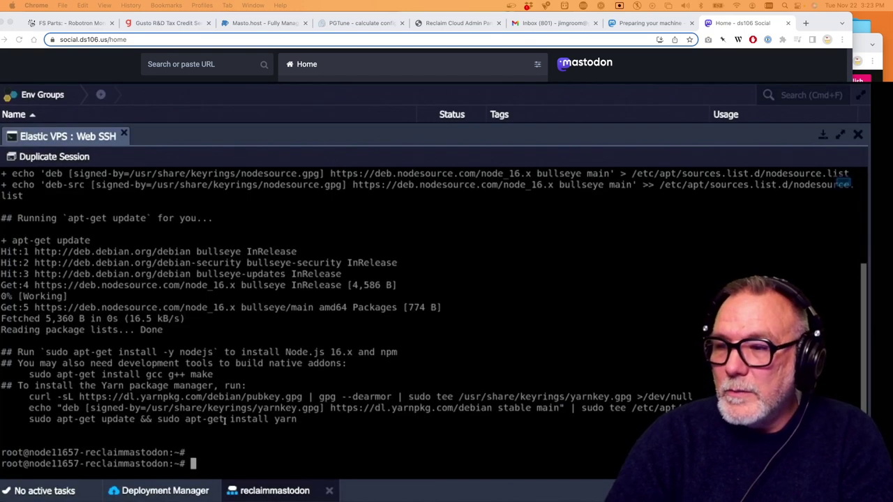
pyautogui.write('wget -O /usr/share/keyrings/postgresql.asc https://www.postgresql.org/media/keys/ACCC4CF8.asc')
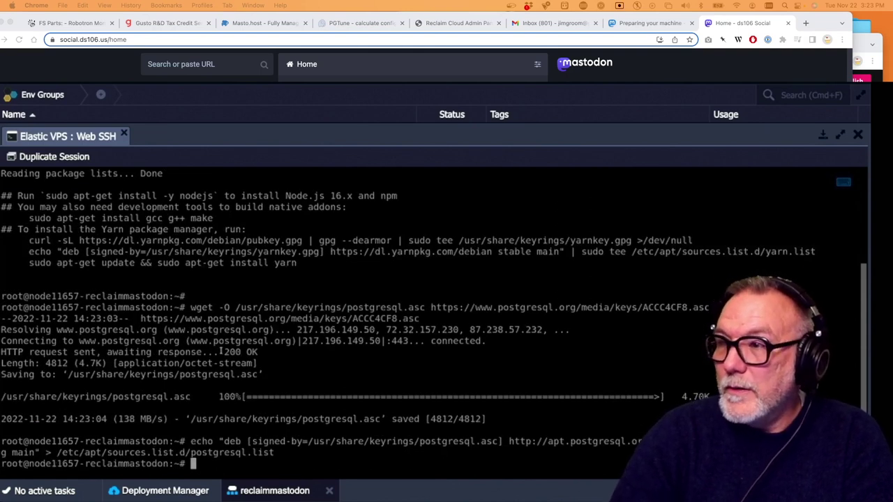
pyautogui.press('super+grave')
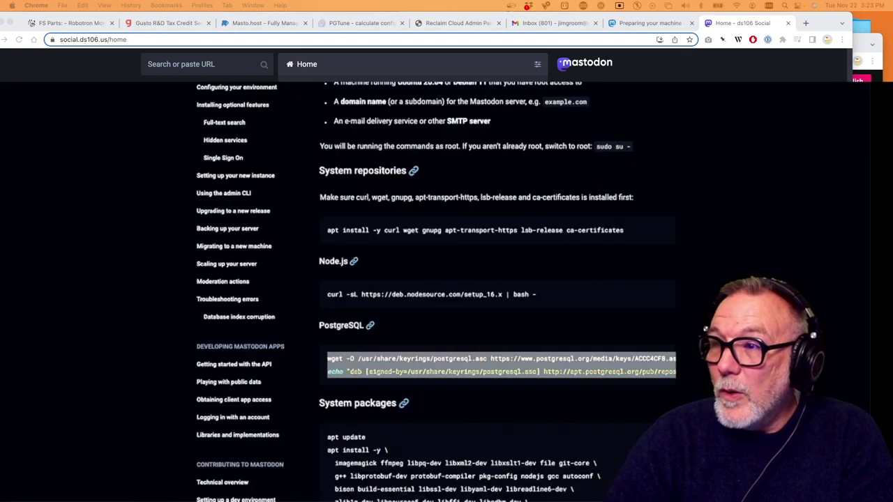
pyautogui.scroll(-4, 440, 455)
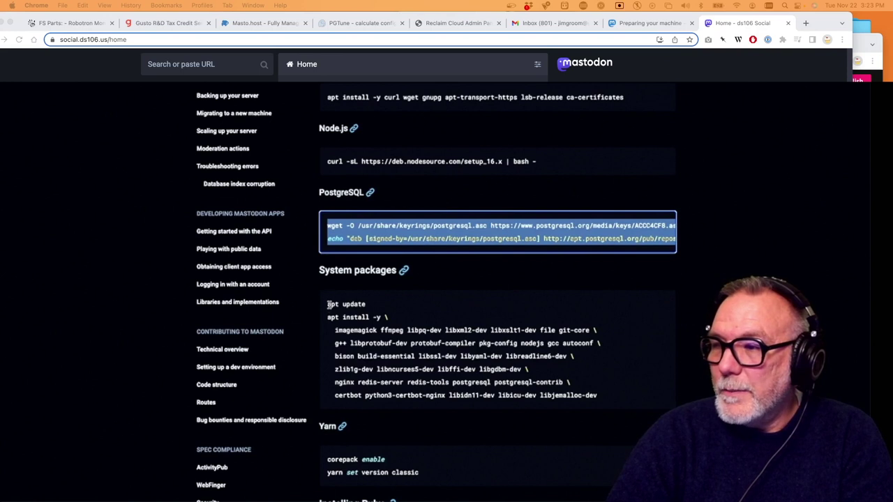
# Paste the System packages block so apt update runs and apt install -y waits
pyautogui.moveTo(329, 304); pyautogui.dragTo(614, 400)
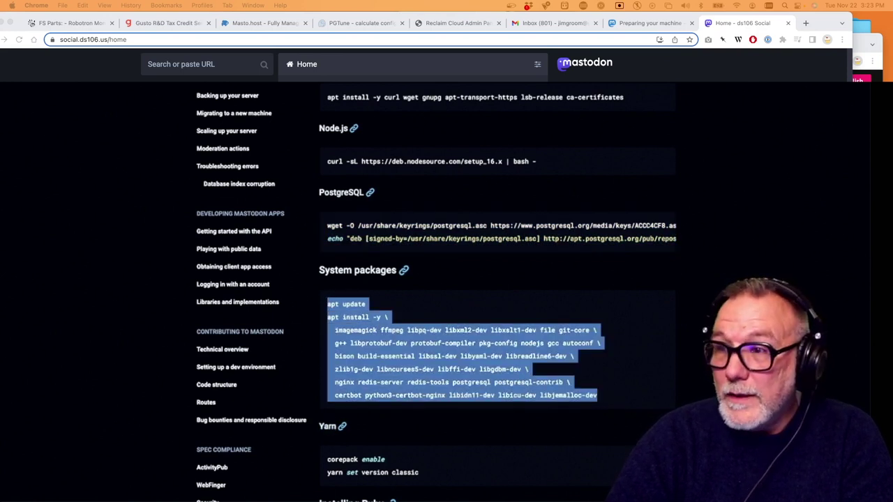
pyautogui.press('super+Tab')
pyautogui.write('apt update')
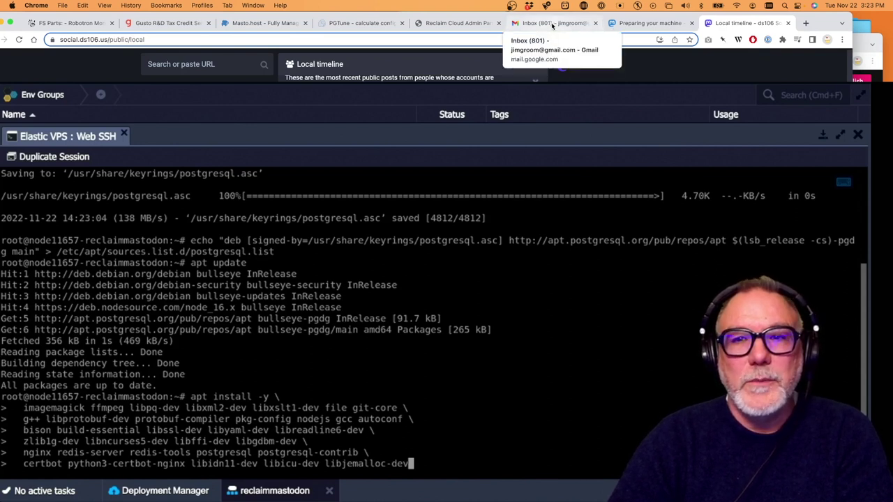
pyautogui.moveTo(814, 23); pyautogui.dragTo(847, 14)
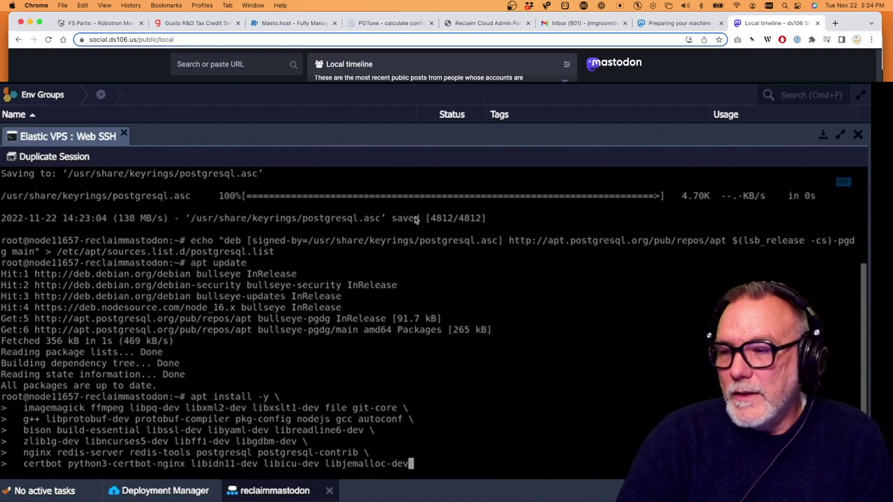
pyautogui.scroll(1, 404, 271)
pyautogui.scroll(-1, 403, 271)
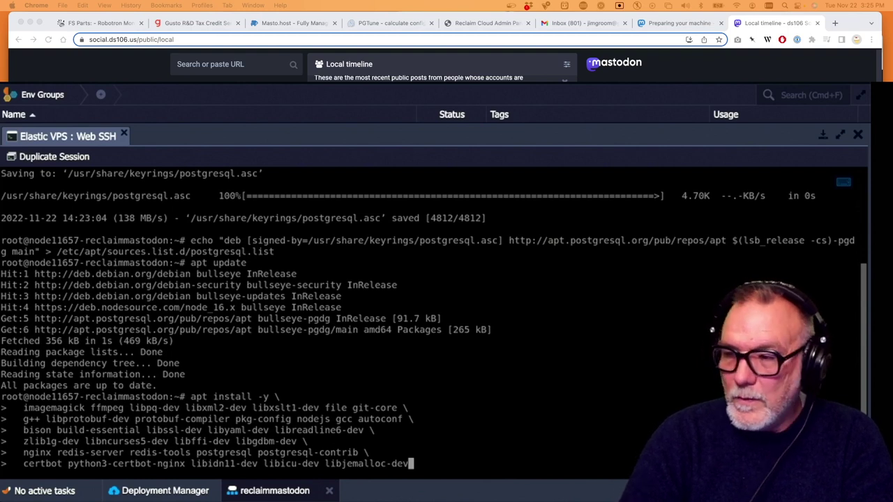
# Run the system packages install and select 'corepack enable' in the docs' Yarn section
pyautogui.press('Return')
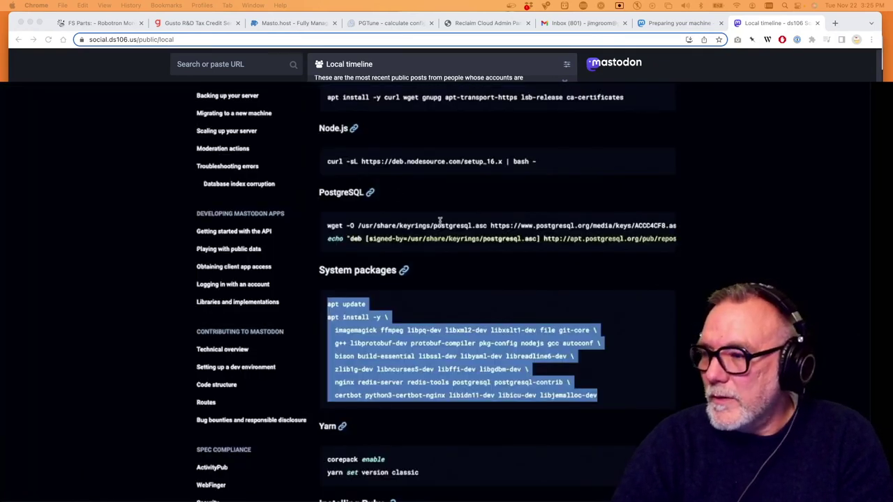
pyautogui.scroll(-5, 439, 220)
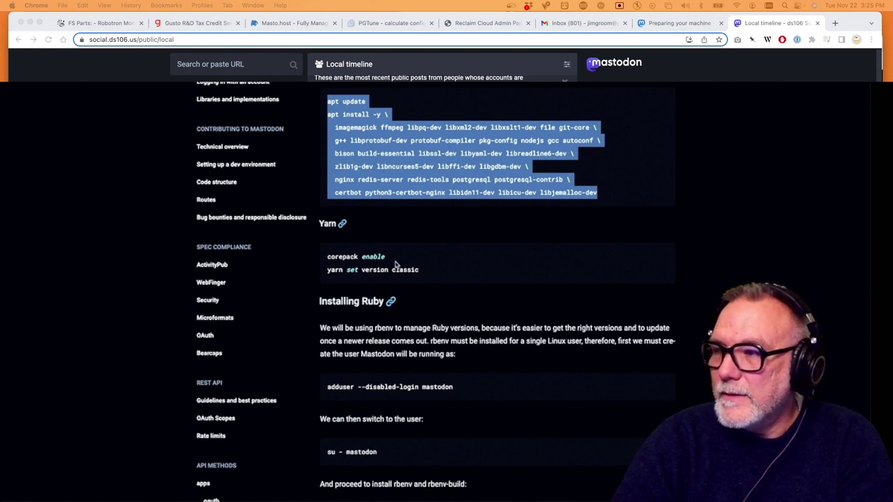
pyautogui.moveTo(395, 261); pyautogui.dragTo(325, 259)
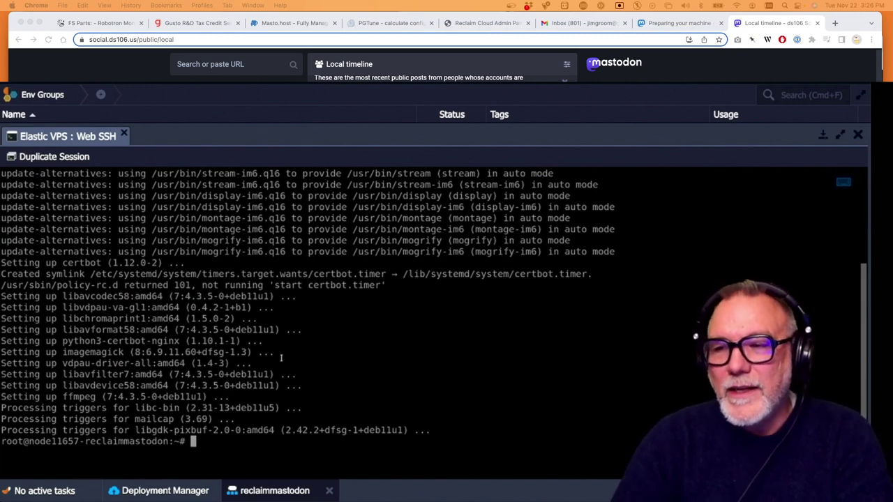
# Enable corepack and switch Yarn to the classic version with 'yarn set version classic'
pyautogui.write('corepack enable')
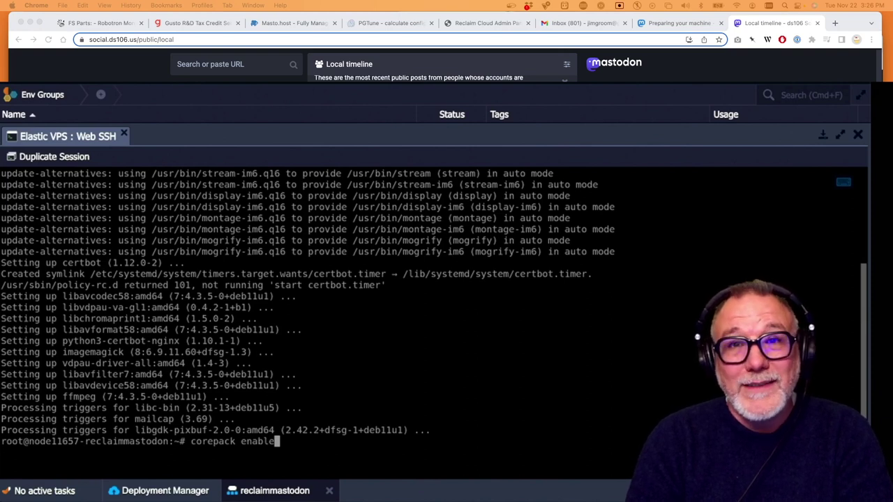
pyautogui.press('Return')
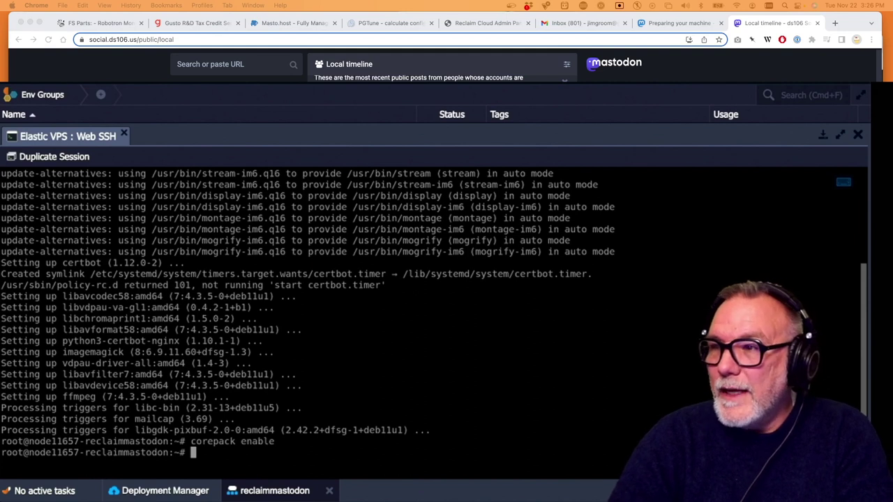
pyautogui.press('super+Tab')
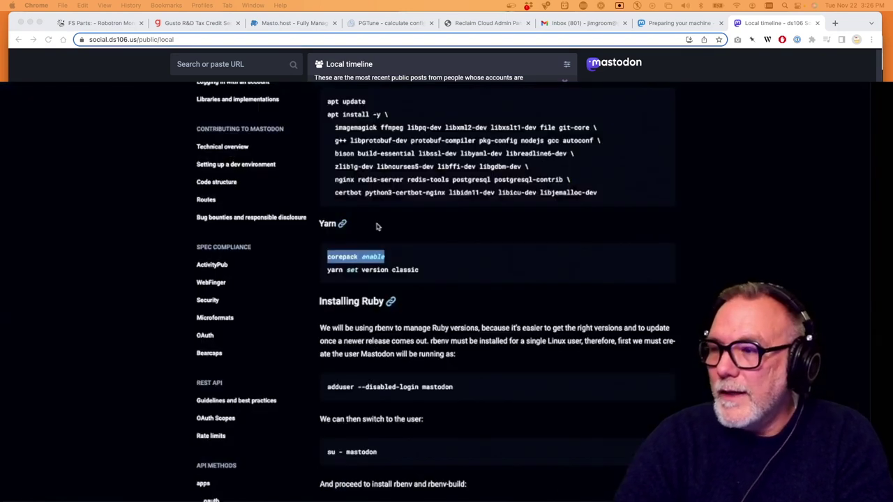
pyautogui.moveTo(421, 274); pyautogui.dragTo(325, 274)
pyautogui.press('super+c')
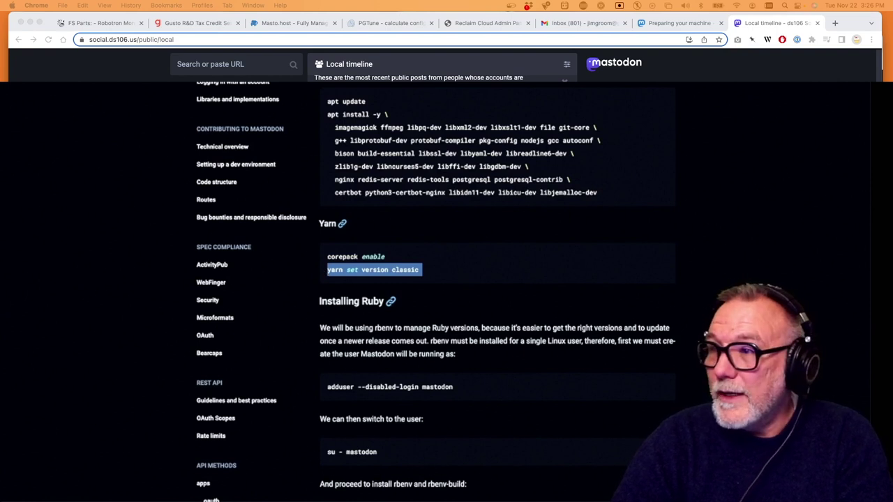
pyautogui.press('super+Tab')
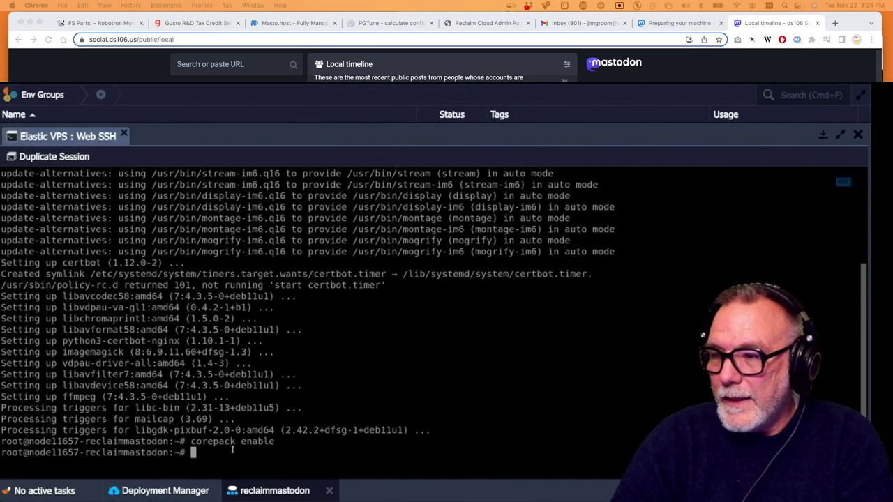
pyautogui.press('super+v')
pyautogui.press('Return')
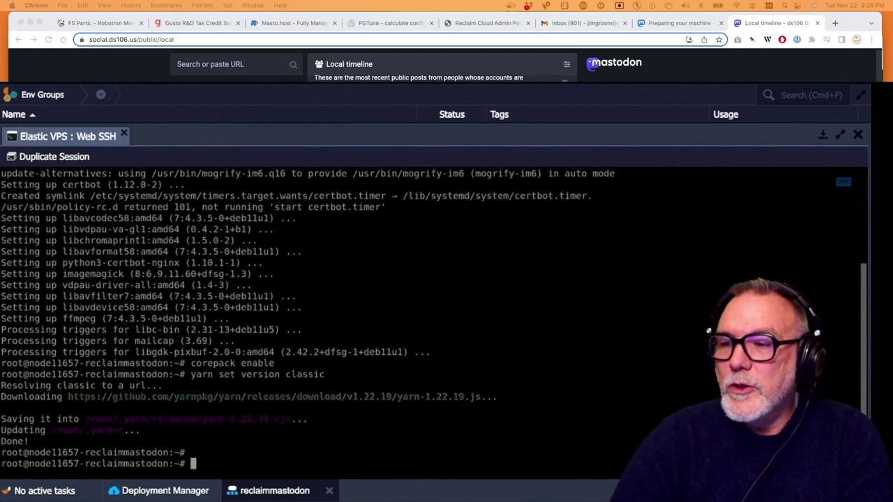
# Run 'adduser --disabled-login mastodon' to create the login-disabled mastodon user
pyautogui.press('super+Tab')
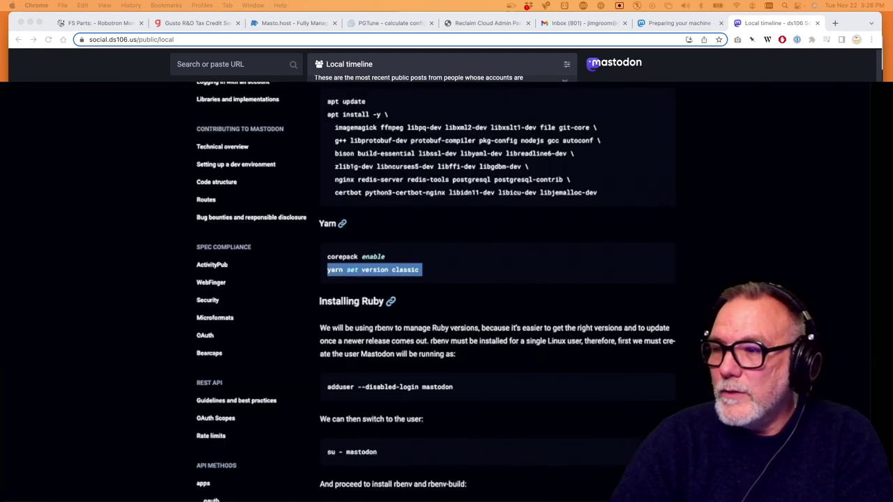
pyautogui.scroll(-3, 408, 286)
pyautogui.moveTo(457, 327); pyautogui.dragTo(325, 327)
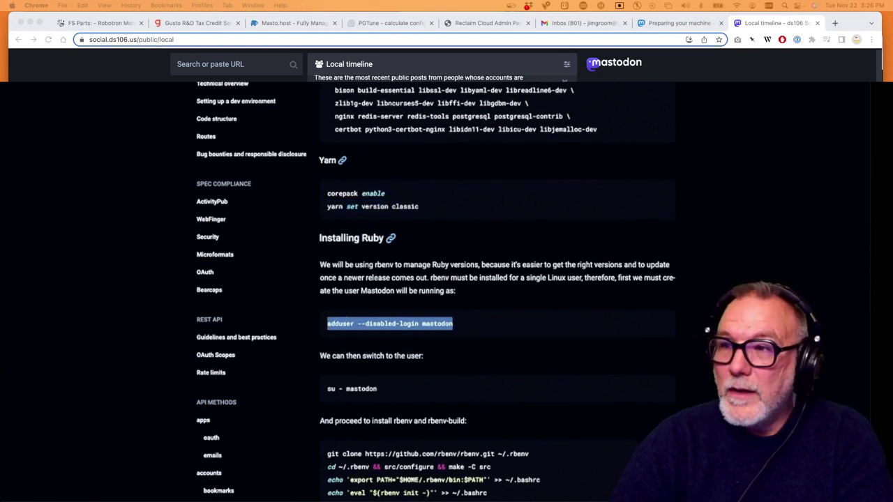
pyautogui.press('super+c')
pyautogui.press('super+Tab')
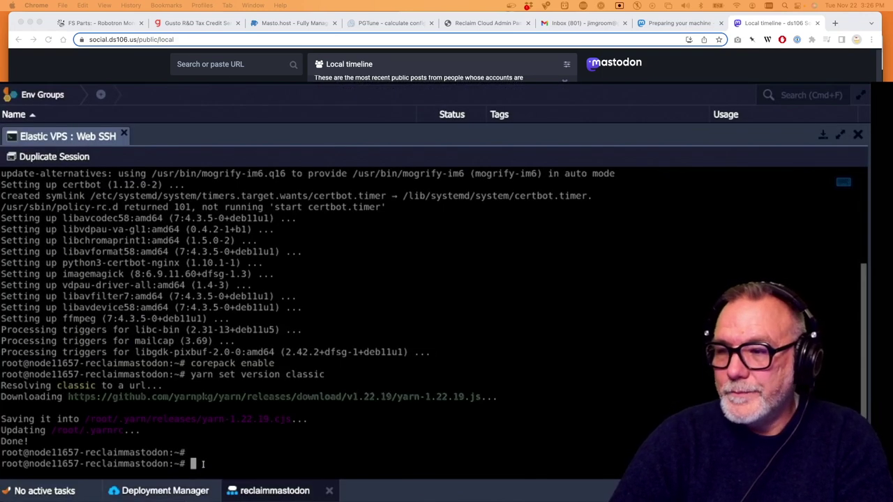
pyautogui.press('super+v')
pyautogui.press('Return')
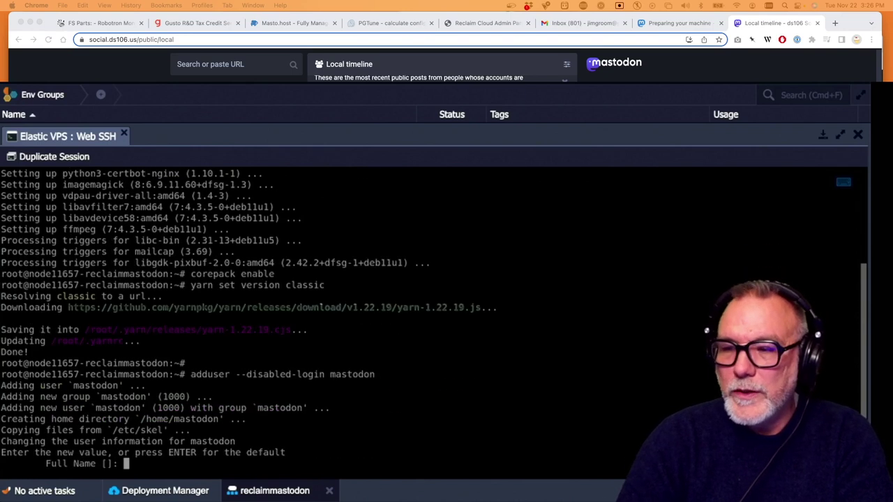
# Enter full name Reclaim Hosting and room 106, leave other fields blank, and confirm with Y
pyautogui.write('Jim ')
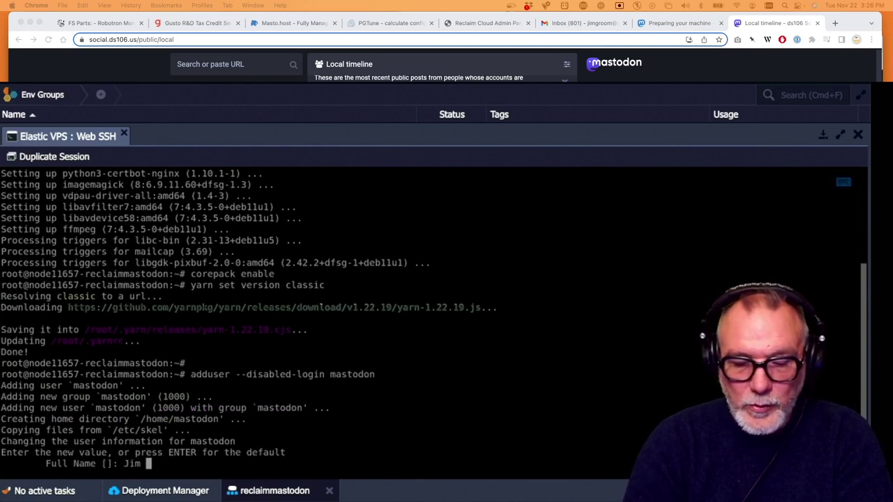
pyautogui.write('Groom')
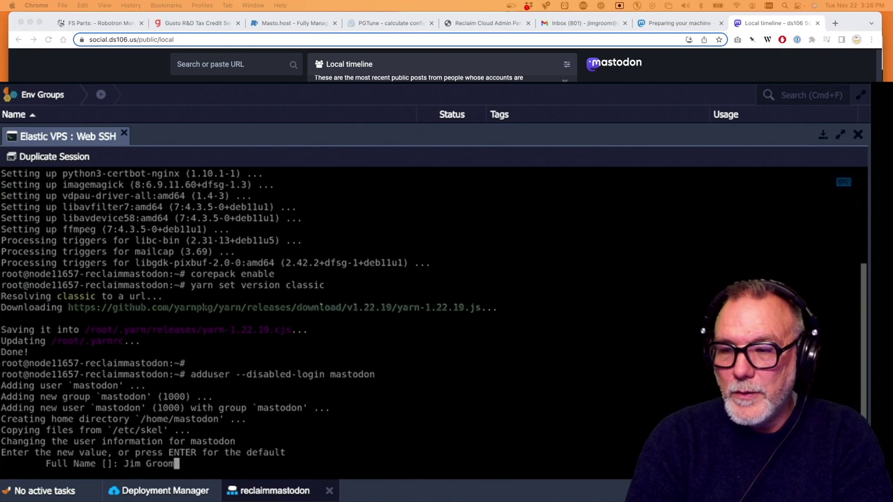
pyautogui.press('BackSpace')
pyautogui.press('BackSpace')
pyautogui.press('BackSpace')
pyautogui.press('BackSpace')
pyautogui.press('BackSpace')
pyautogui.press('BackSpace')
pyautogui.press('BackSpace')
pyautogui.press('BackSpace')
pyautogui.press('BackSpace')
pyautogui.write('Reclaim Hosting')
pyautogui.press('Return')
pyautogui.write('106')
pyautogui.press('Return')
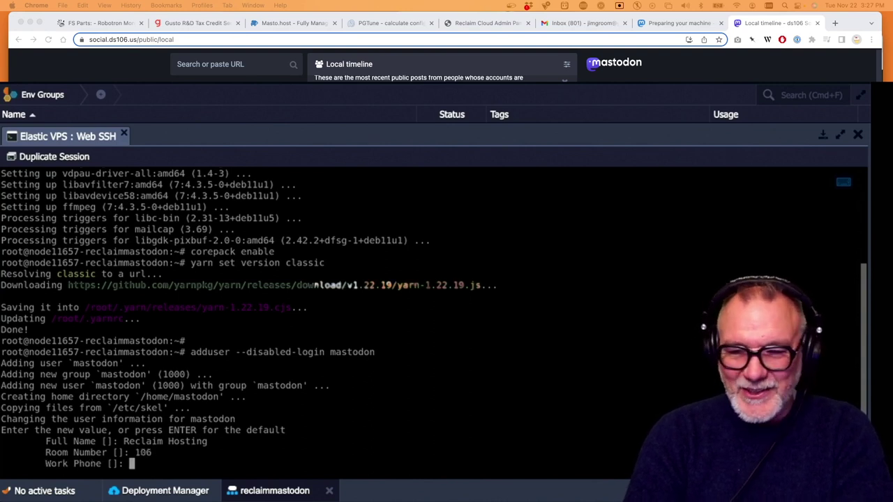
pyautogui.press('Return')
pyautogui.press('Return')
pyautogui.press('Return')
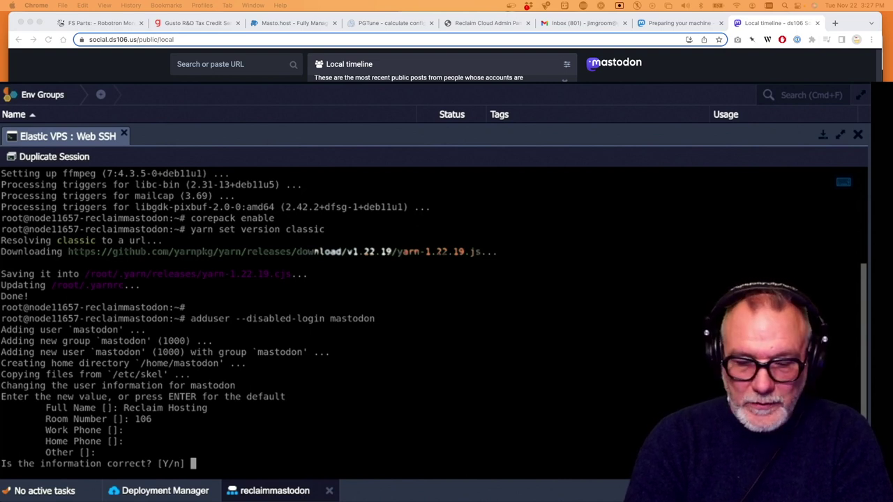
pyautogui.write('Y')
pyautogui.press('Return')
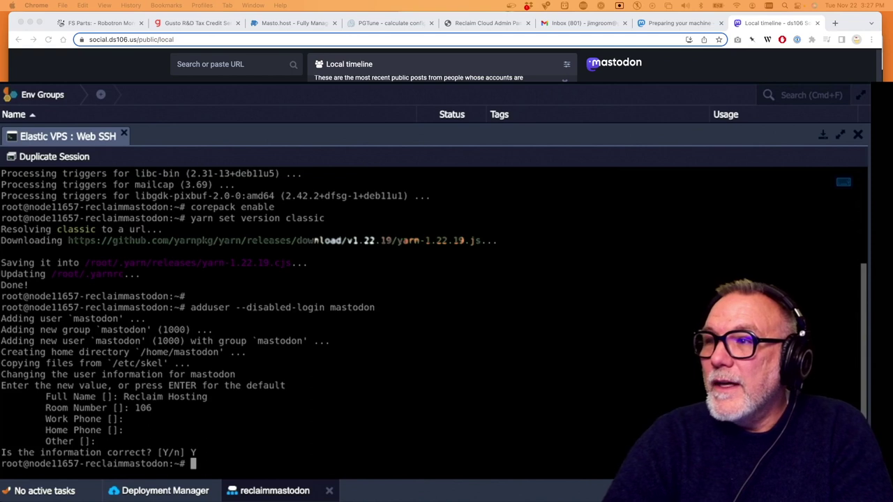
# Switch the server shell to the mastodon user with 'su - mastodon'
pyautogui.press('super+Tab')
pyautogui.moveTo(414, 388); pyautogui.dragTo(325, 389)
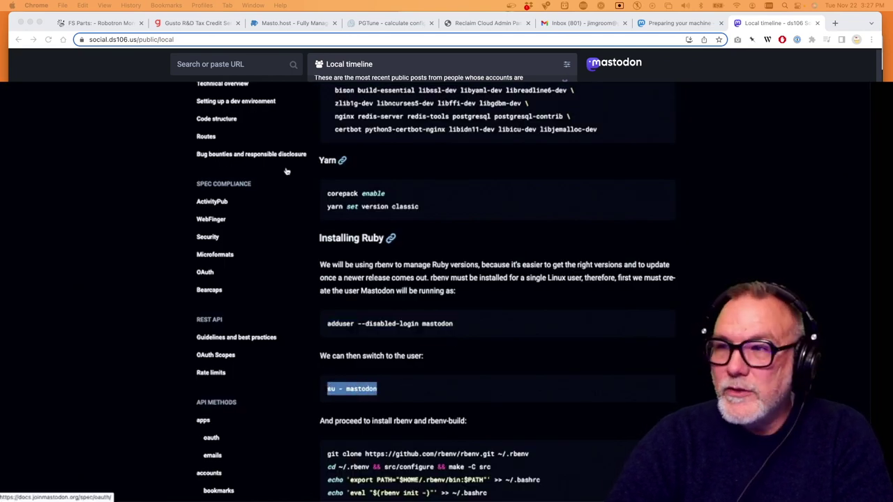
pyautogui.press('super+Tab')
pyautogui.press('super+v')
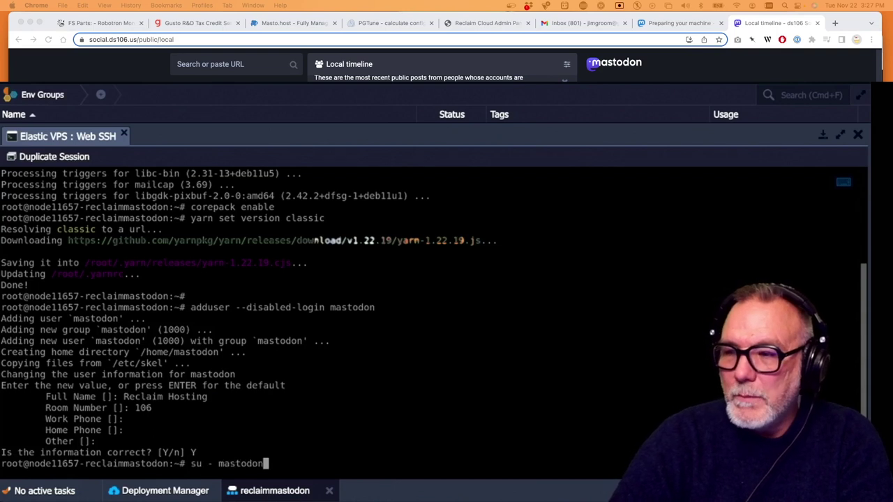
pyautogui.press('Return')
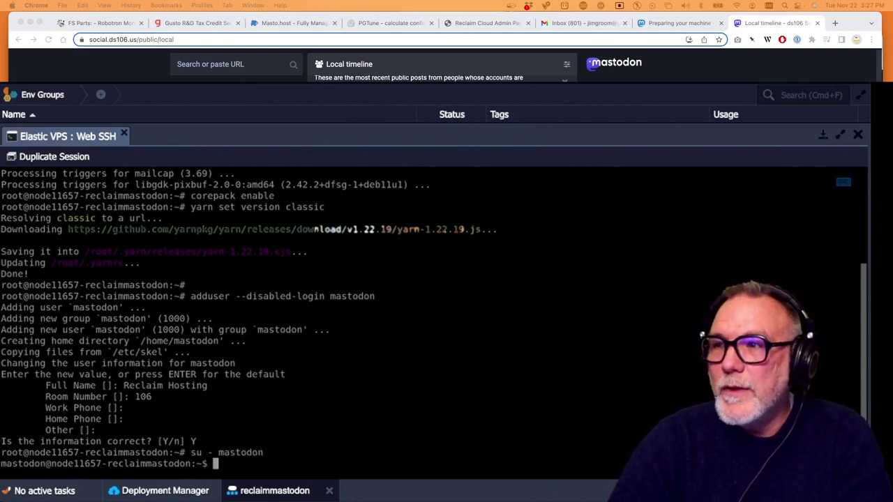
# Copy the rbenv git clone command from the Mastodon install guide
pyautogui.press('super+Tab')
pyautogui.scroll(-5, 415, 343)
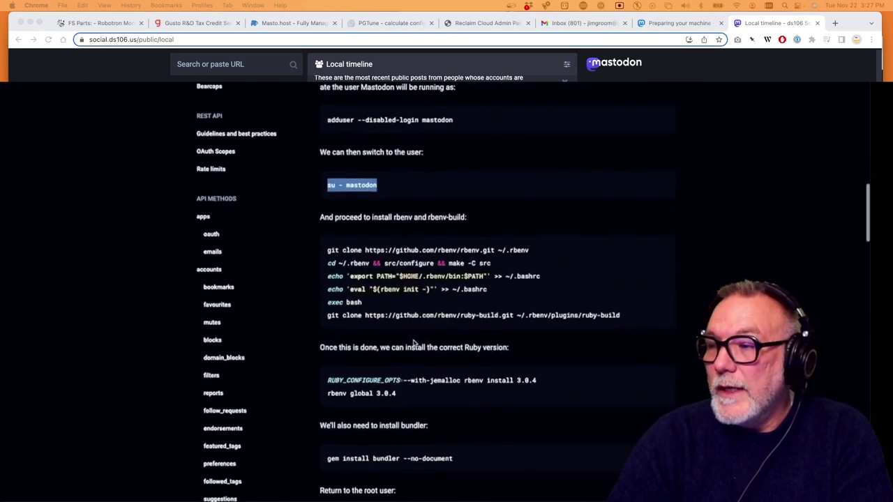
pyautogui.moveTo(327, 248)
pyautogui.mouseDown()
pyautogui.moveTo(374, 271)
pyautogui.moveTo(383, 287)
pyautogui.moveTo(492, 263)
pyautogui.moveTo(464, 249)
pyautogui.moveTo(535, 260)
pyautogui.moveTo(534, 251)
pyautogui.mouseUp()
pyautogui.press('super+c')
pyautogui.scroll(10, 533, 251)
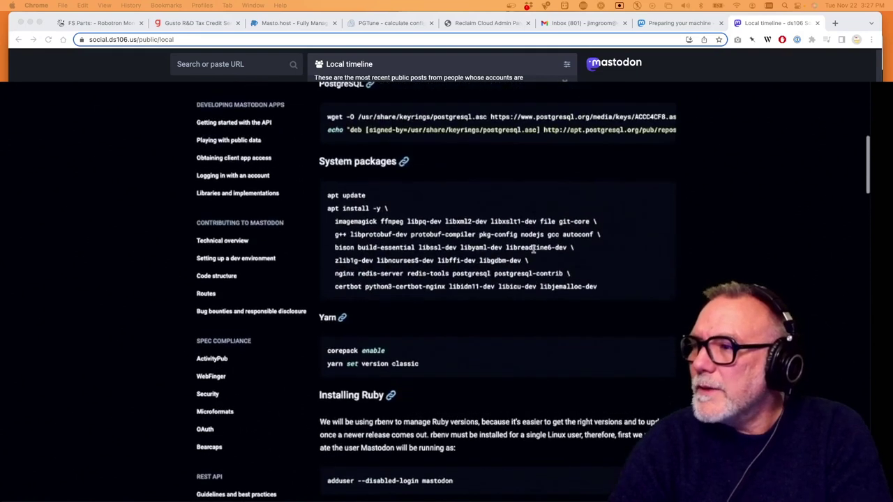
pyautogui.scroll(6, 534, 249)
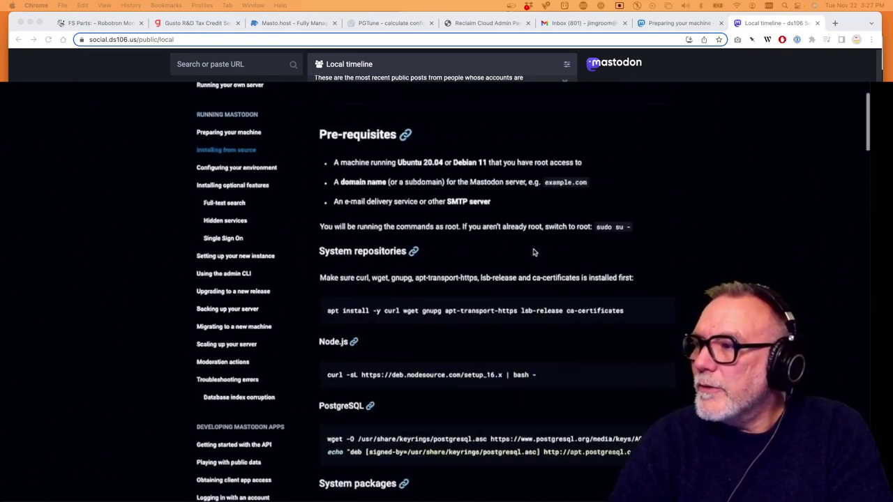
pyautogui.scroll(-3, 534, 249)
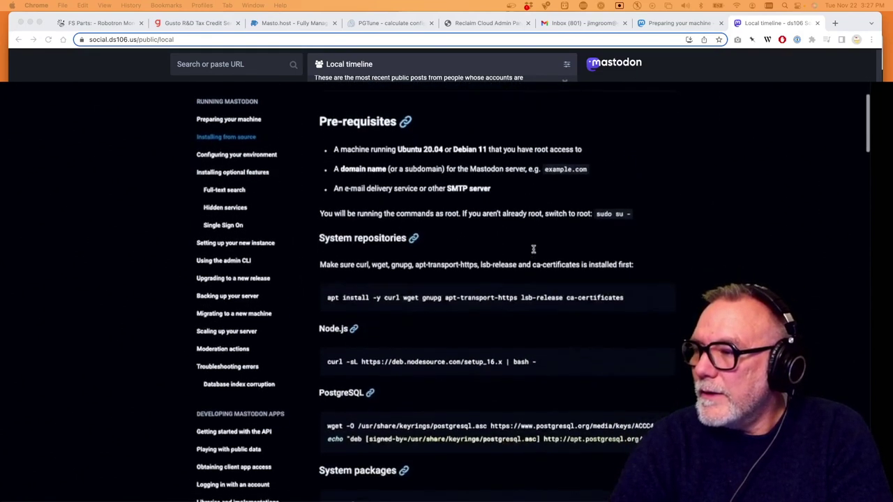
pyautogui.scroll(-6, 534, 253)
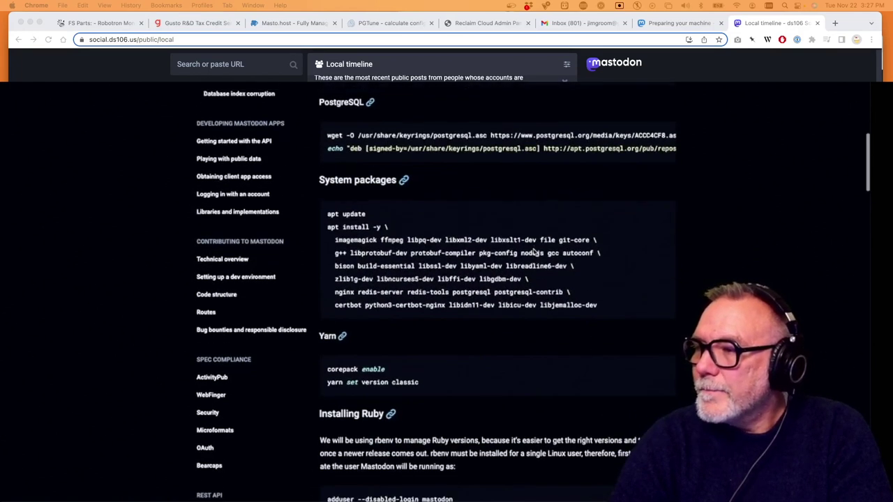
pyautogui.scroll(-3, 534, 252)
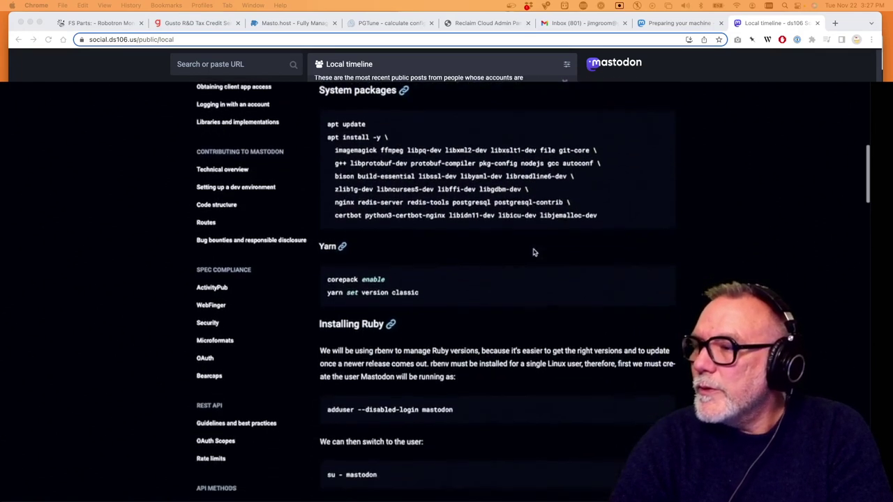
pyautogui.scroll(-7, 534, 252)
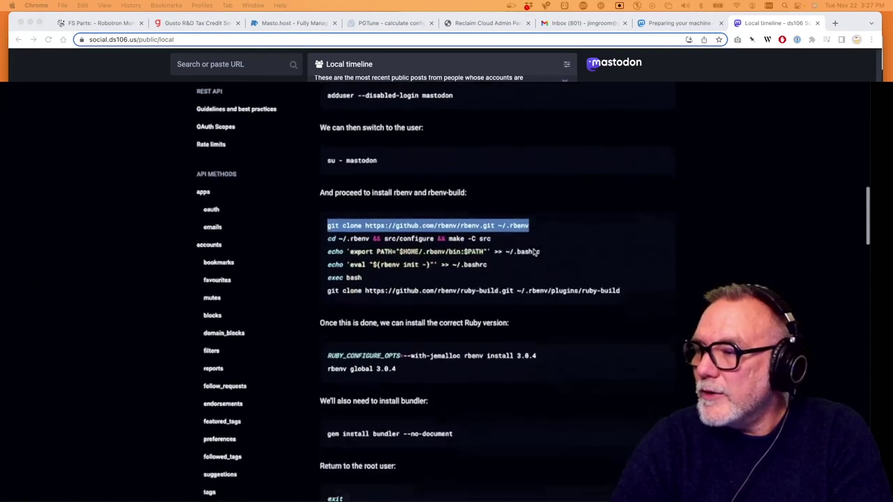
pyautogui.scroll(-1, 533, 253)
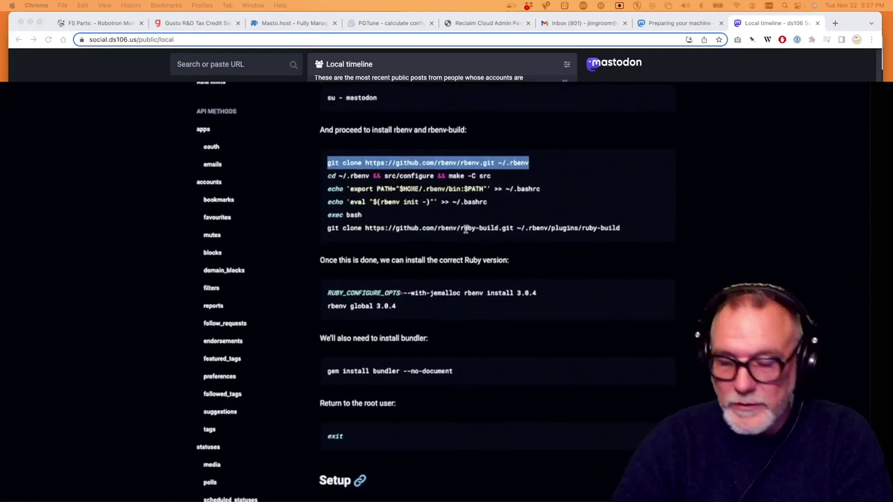
pyautogui.scroll(1, 411, 171)
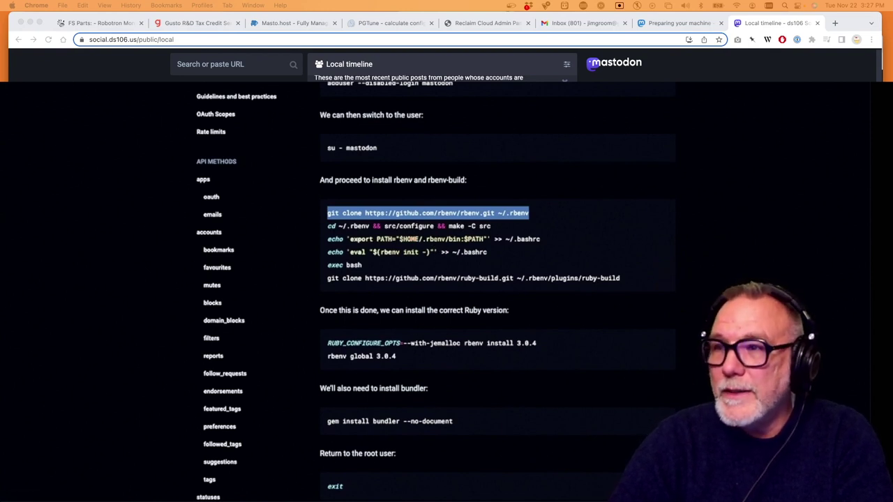
# Clone rbenv into ~/.rbenv and build it with its configure and make command
pyautogui.press('super+grave')
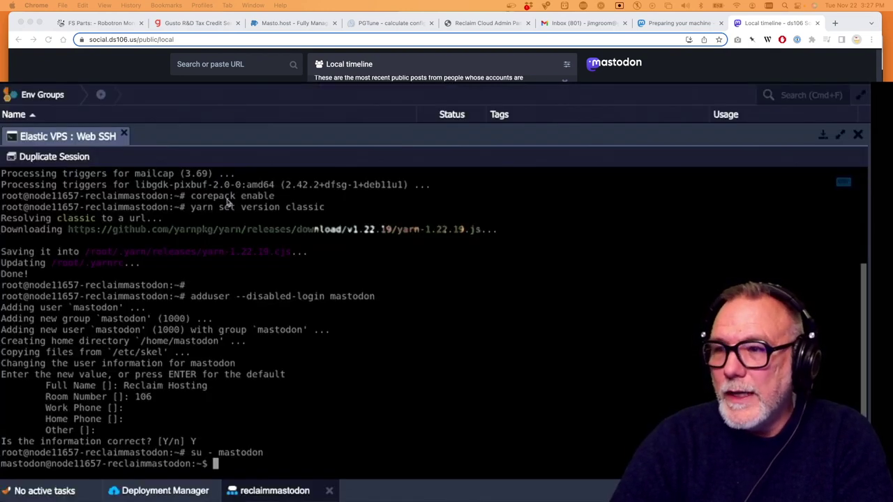
pyautogui.press('super+v')
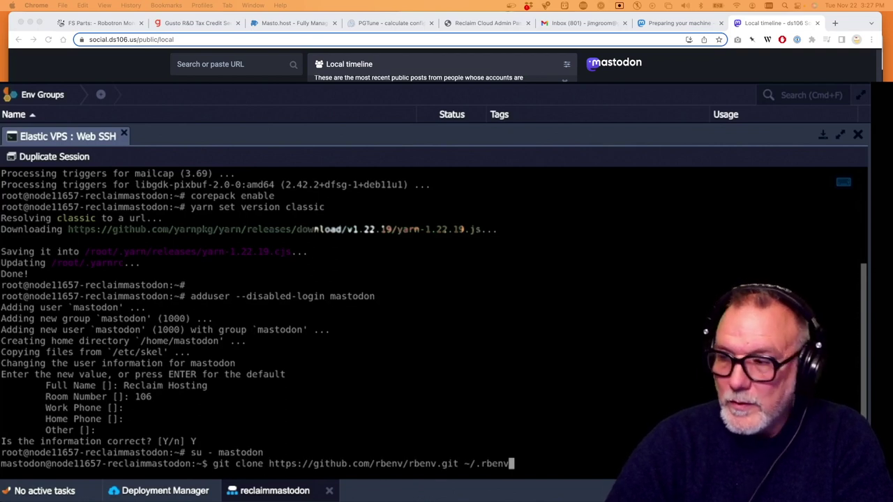
pyautogui.press('Return')
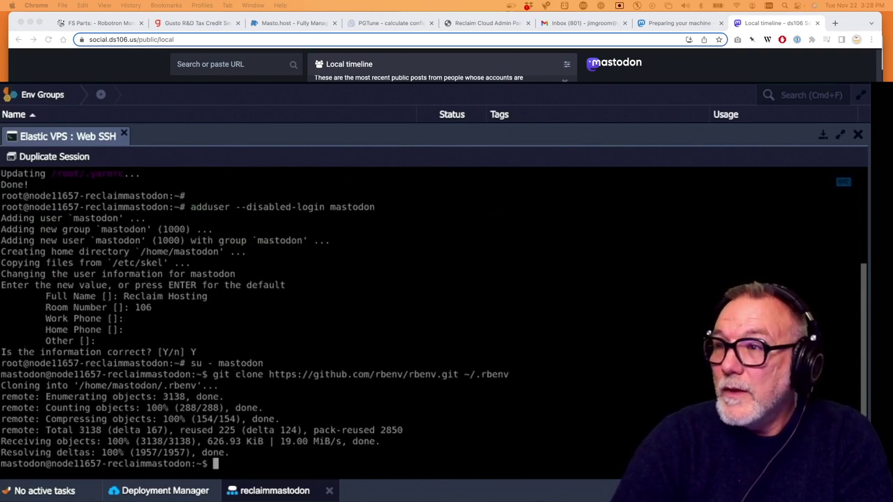
pyautogui.press('super+grave')
pyautogui.moveTo(492, 228); pyautogui.dragTo(320, 230)
pyautogui.press('super+c')
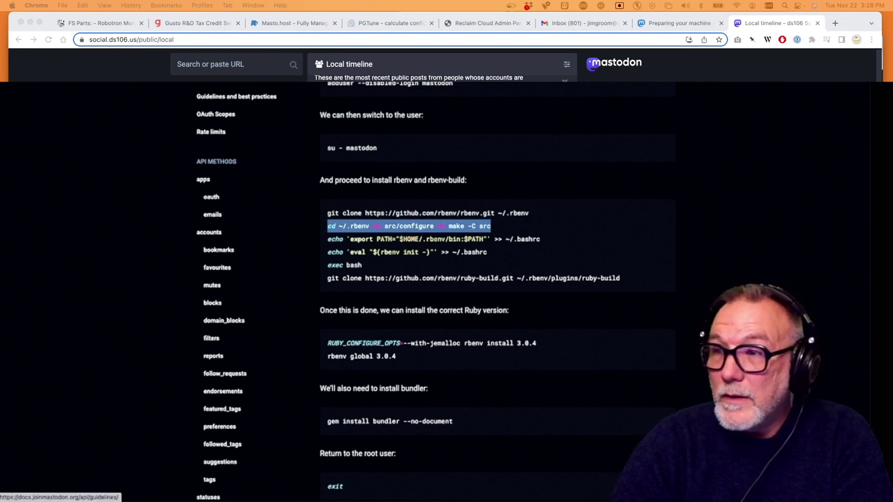
pyautogui.press('super+grave')
pyautogui.press('super+v')
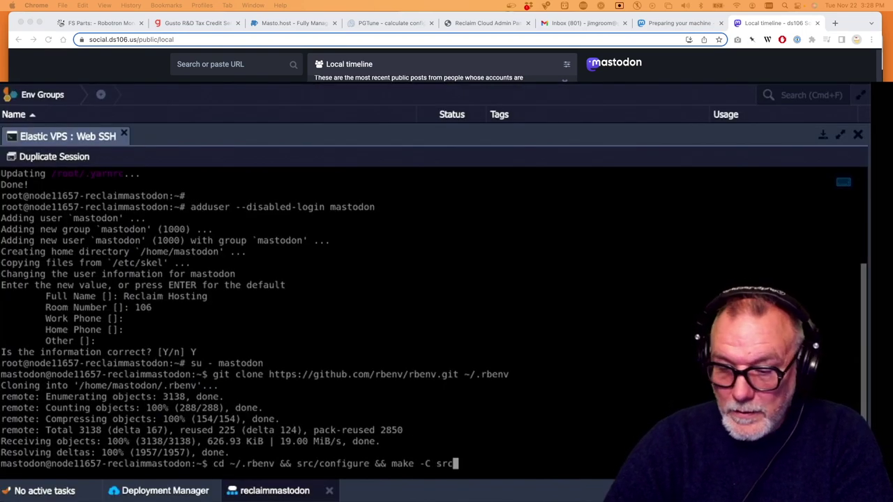
pyautogui.press('Return')
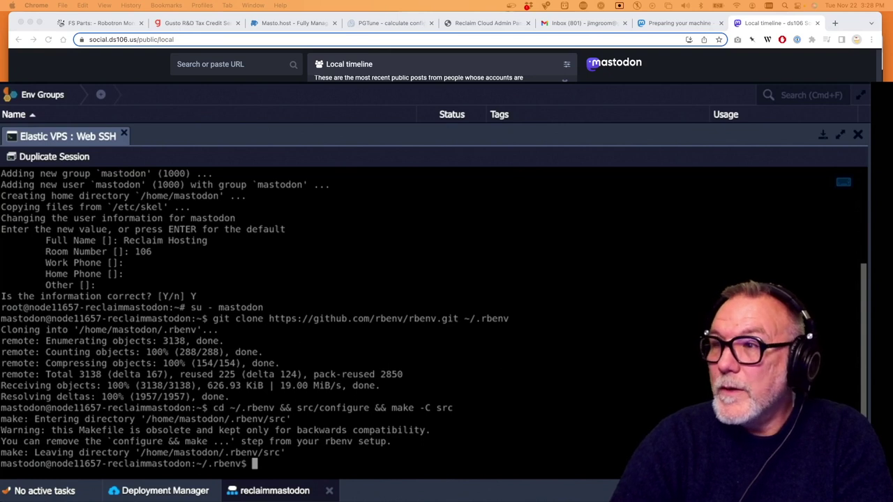
# Append rbenv's PATH export and rbenv init lines to ~/.bashrc
pyautogui.press('super+grave')
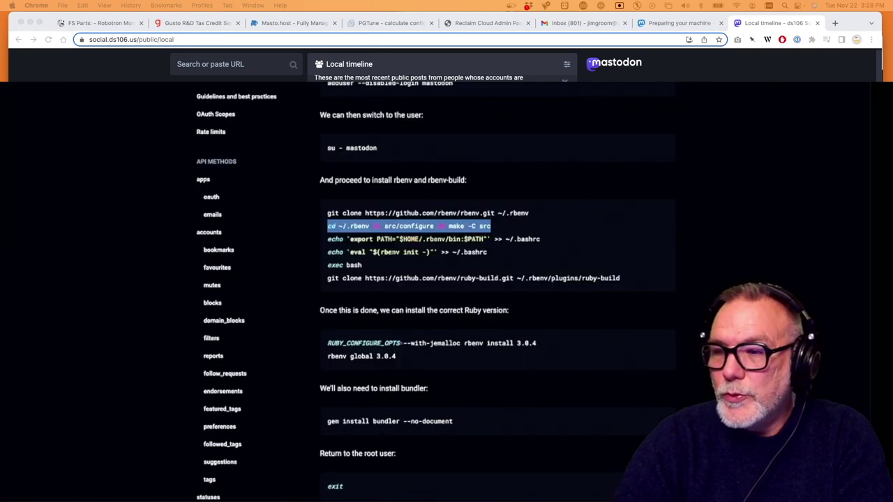
pyautogui.moveTo(549, 241); pyautogui.dragTo(326, 239)
pyautogui.press('super+c')
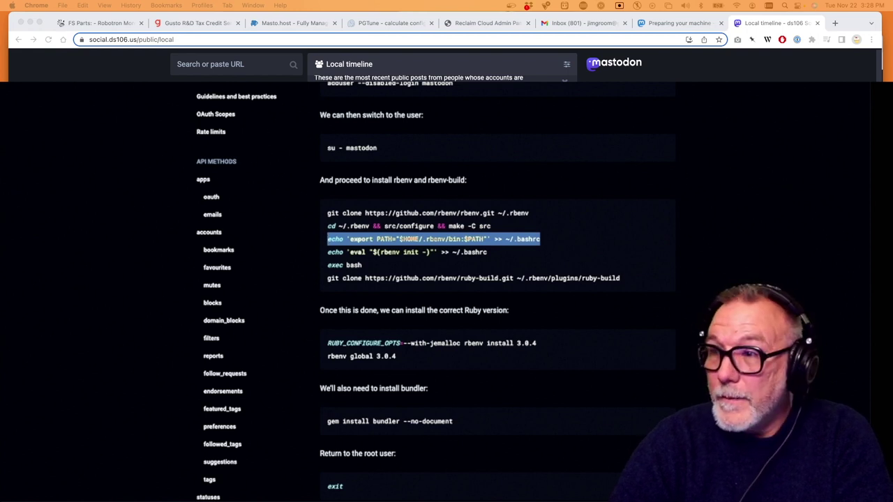
pyautogui.press('super+grave')
pyautogui.press('super+v')
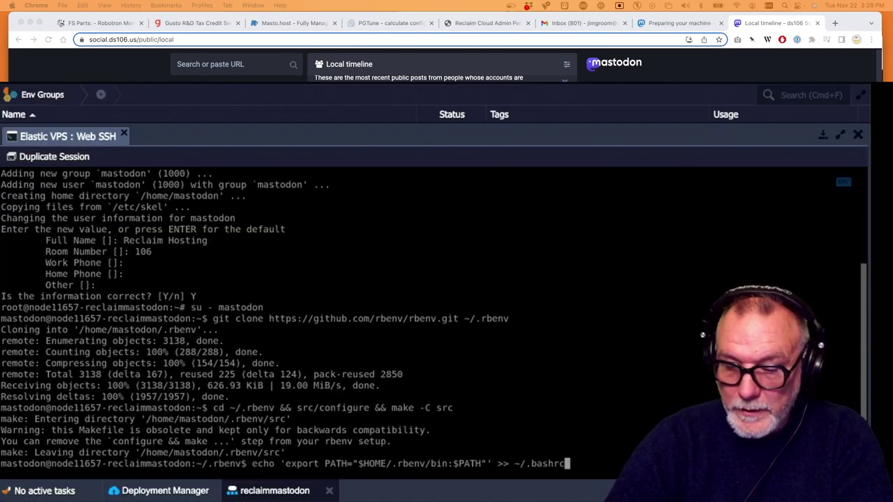
pyautogui.press('Return')
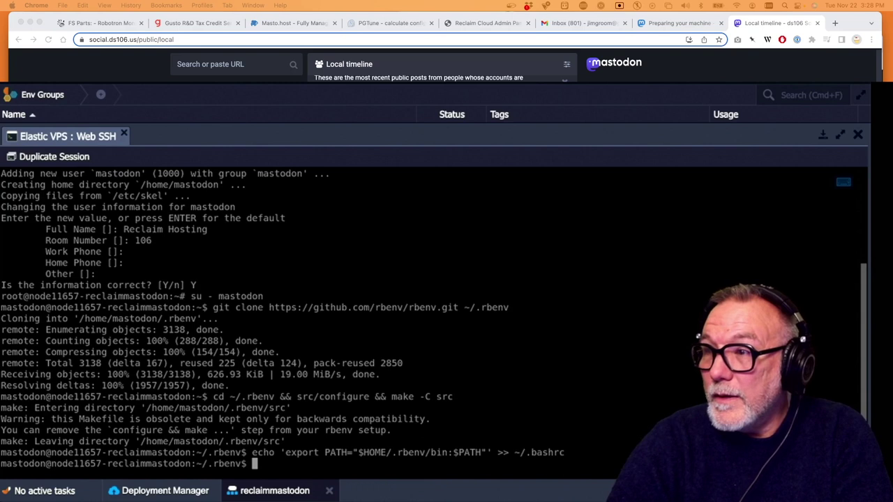
pyautogui.press('super+grave')
pyautogui.moveTo(494, 254); pyautogui.dragTo(322, 258)
pyautogui.press('super+c')
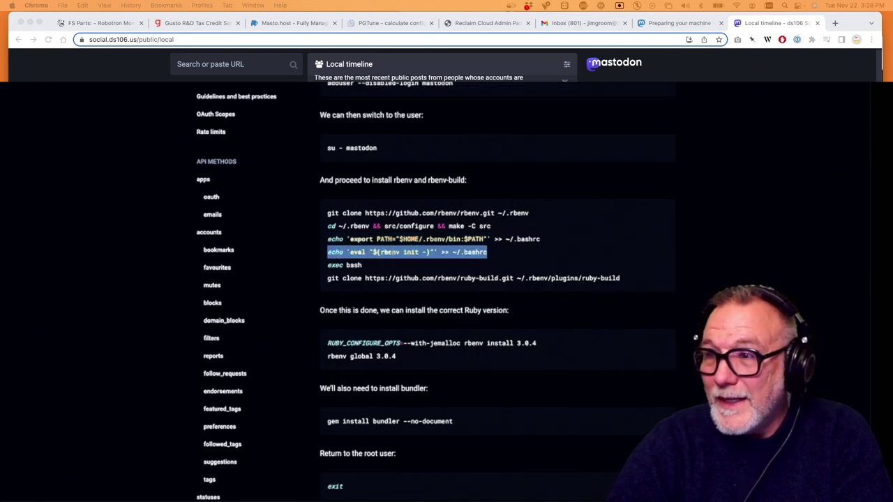
pyautogui.press('super+grave')
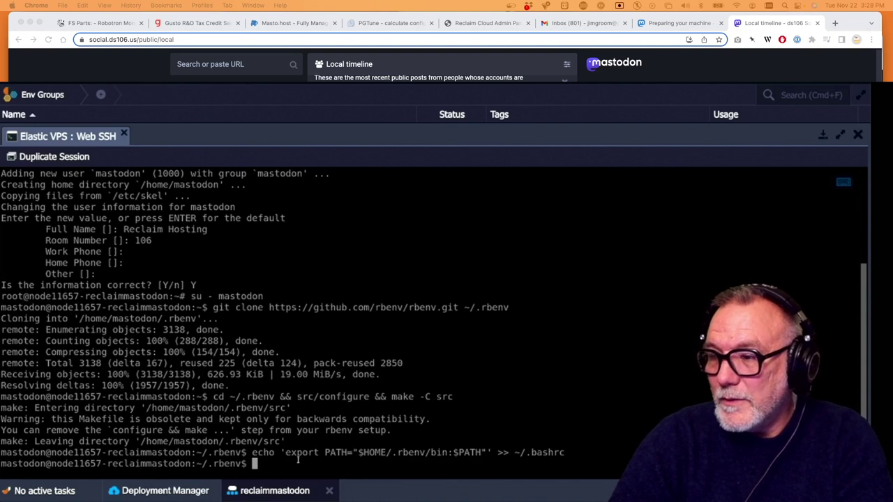
pyautogui.press('super+v')
pyautogui.press('Return')
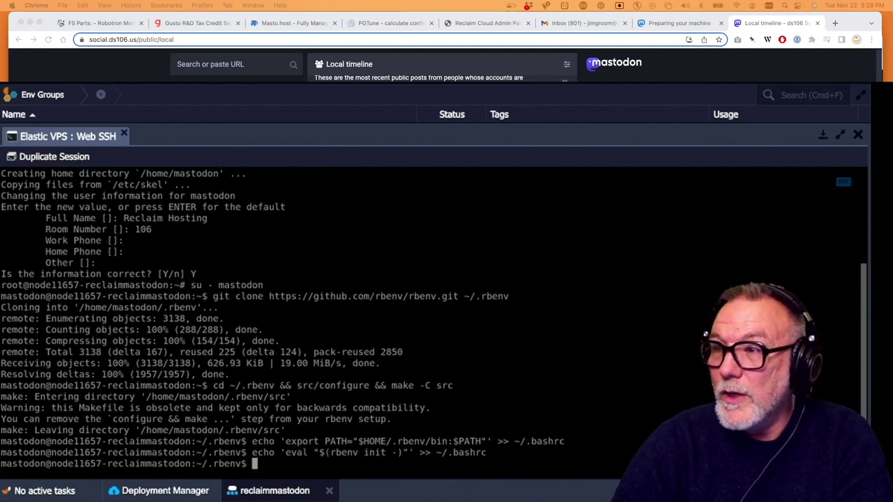
pyautogui.press('super+grave')
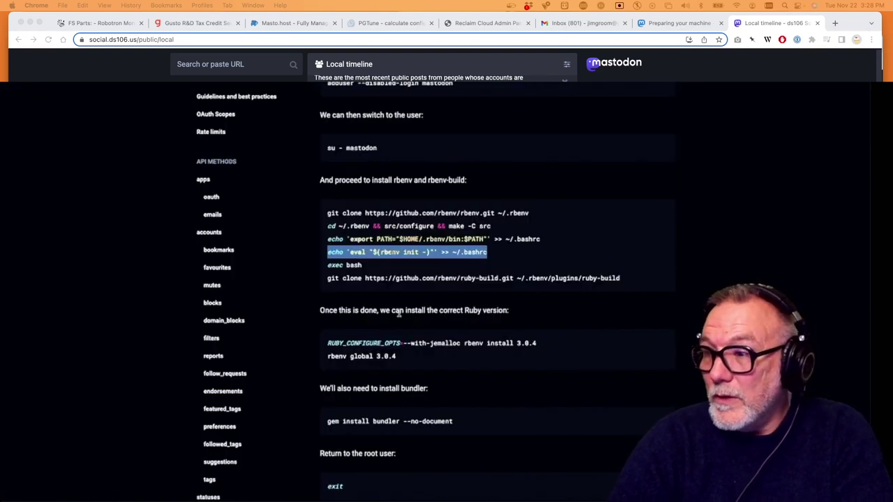
pyautogui.moveTo(368, 270); pyautogui.dragTo(319, 272)
pyautogui.press('super+c')
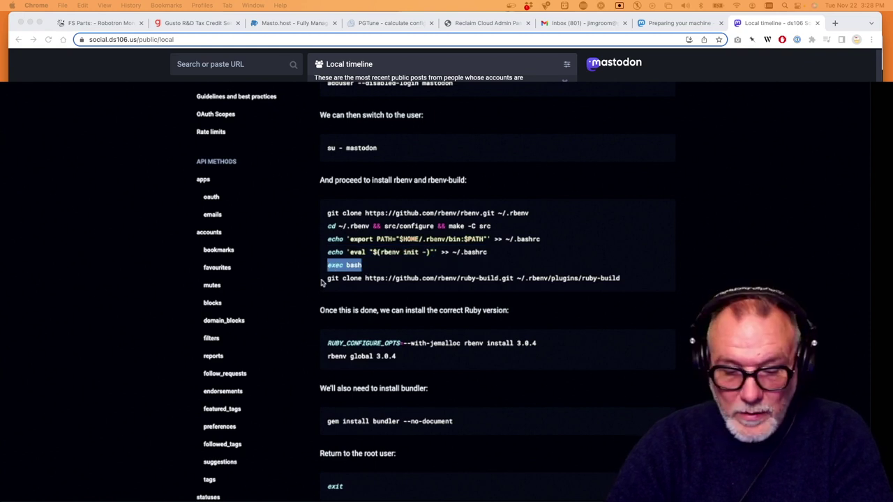
# Reload the shell with exec bash and clone ruby-build into ~/.rbenv/plugins/ruby-build
pyautogui.press('super+grave')
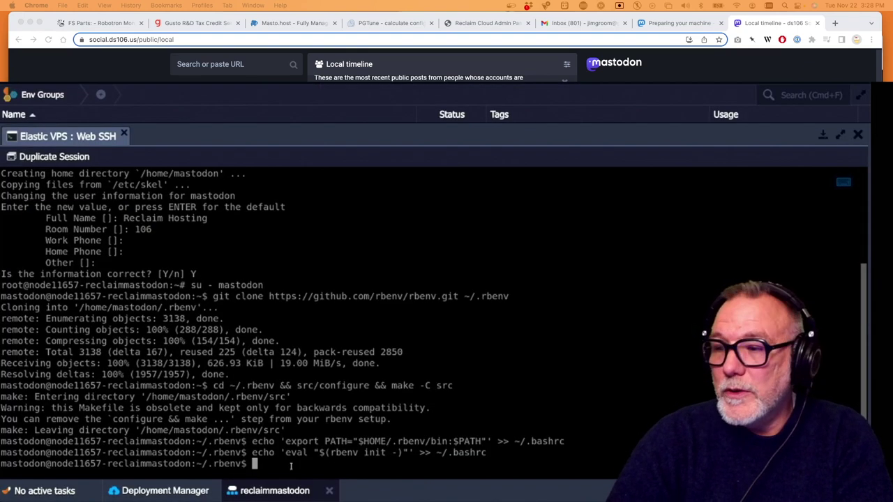
pyautogui.press('super+v')
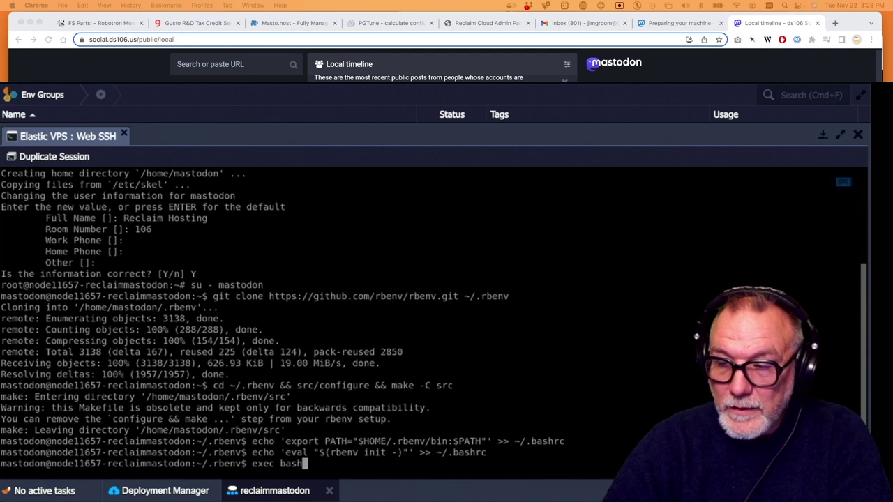
pyautogui.press('Return')
pyautogui.press('super+grave')
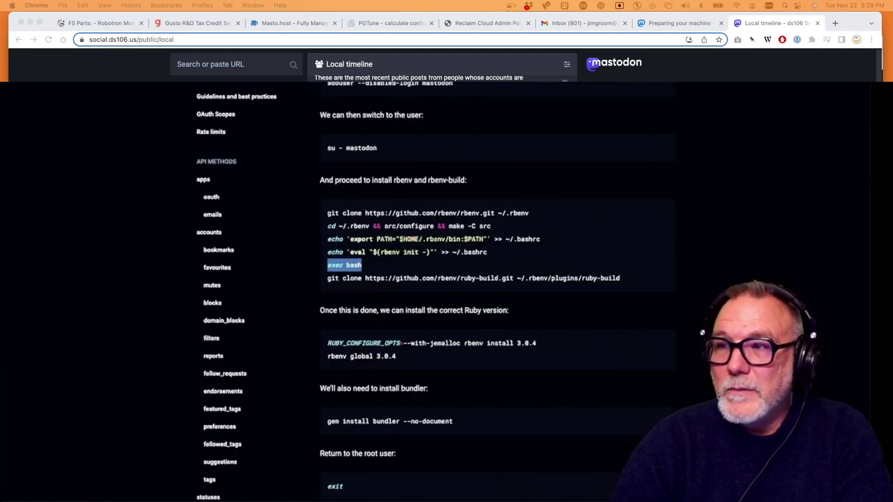
pyautogui.moveTo(623, 284); pyautogui.dragTo(325, 280)
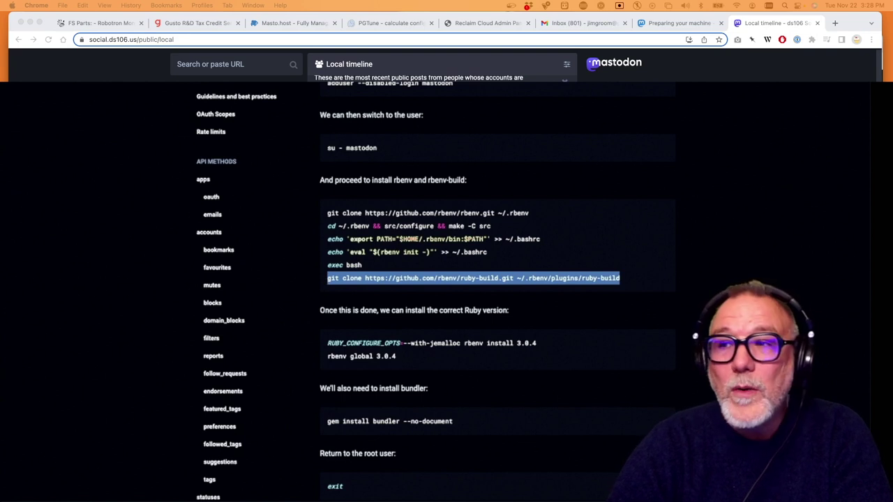
pyautogui.press('super+grave')
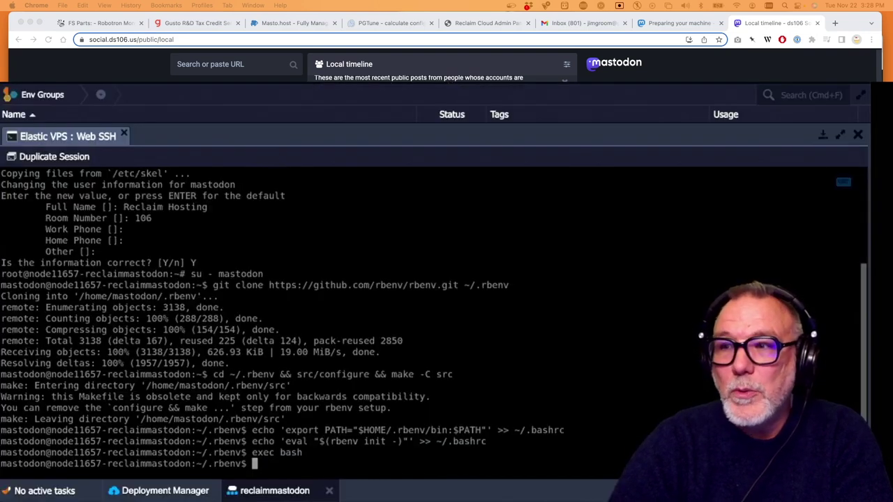
pyautogui.write('git clone https://github.com/rbenv/ruby-build.git ~/.rbenv/plugins/ruby-build')
pyautogui.press('Return')
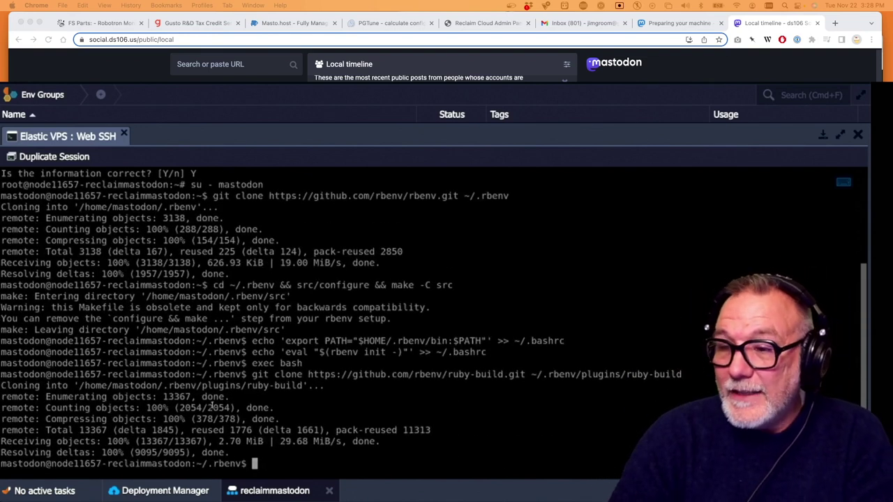
# Copy the Ruby 3.0.4 jemalloc install command from the install guide
pyautogui.press('super+grave')
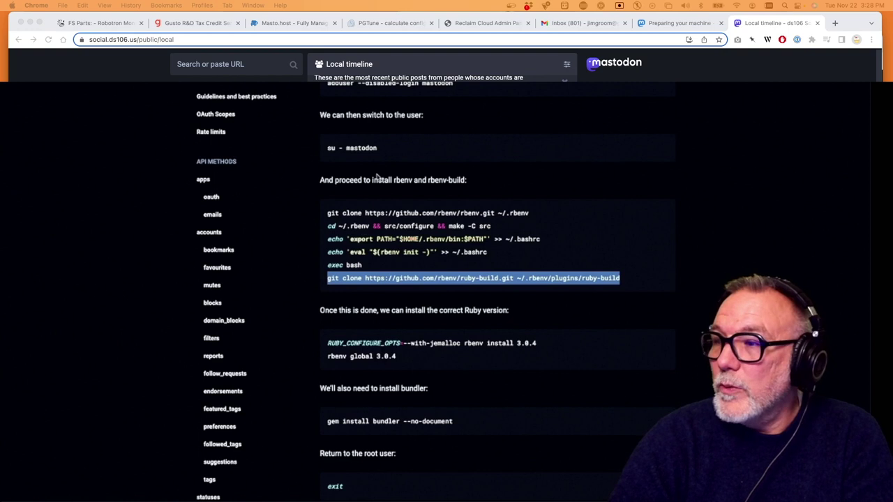
pyautogui.scroll(-1, 413, 268)
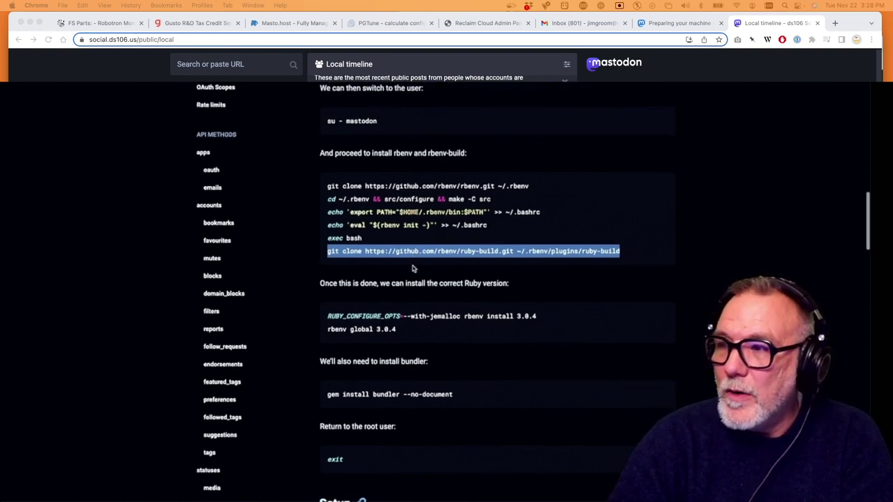
pyautogui.scroll(-1, 413, 268)
pyautogui.moveTo(546, 308); pyautogui.dragTo(347, 296)
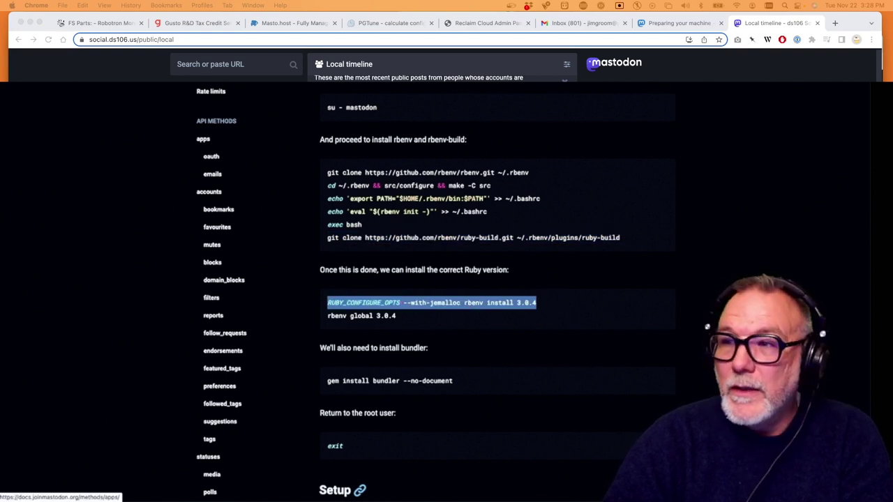
# Run 'RUBY_CONFIGURE_OPTS=--with-jemalloc rbenv install 3.0.4' to start compiling Ruby 3.0.4
pyautogui.press('super+Tab')
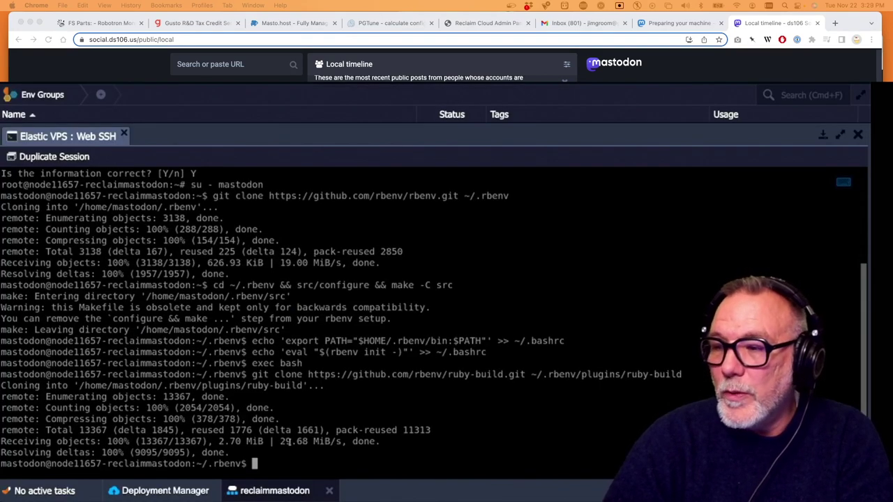
pyautogui.write('RUBY_CONFIGURE_OPTS=--with-jemalloc rbenv install 3.0.4')
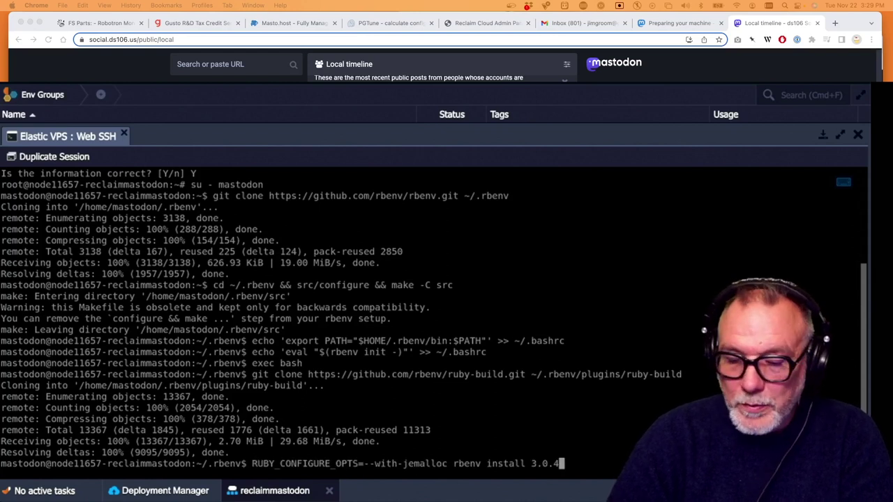
pyautogui.press('Return')
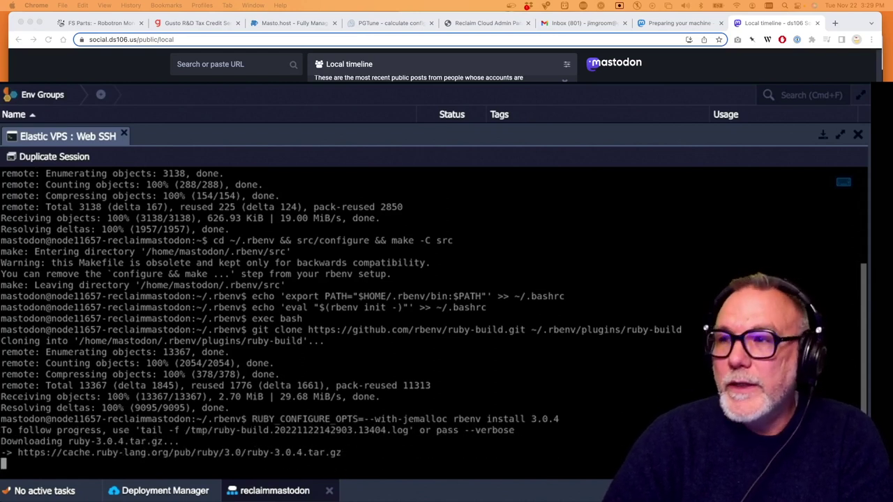
pyautogui.press('super+grave')
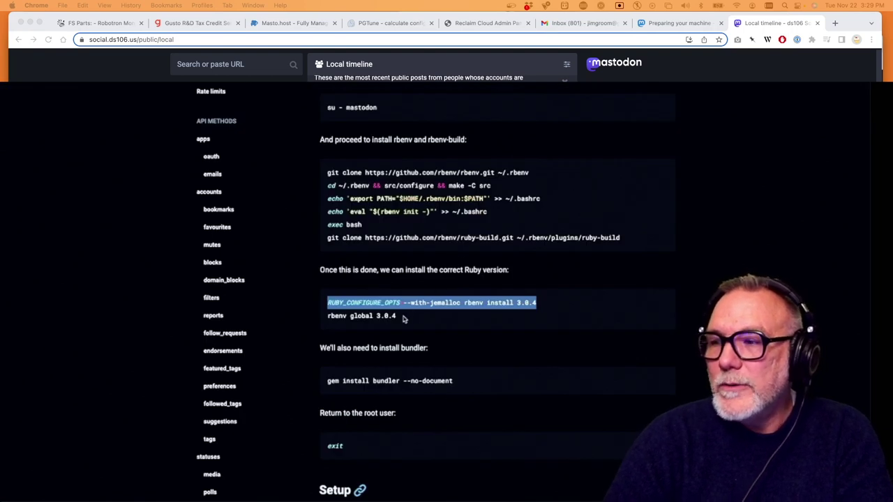
pyautogui.moveTo(404, 319); pyautogui.dragTo(324, 318)
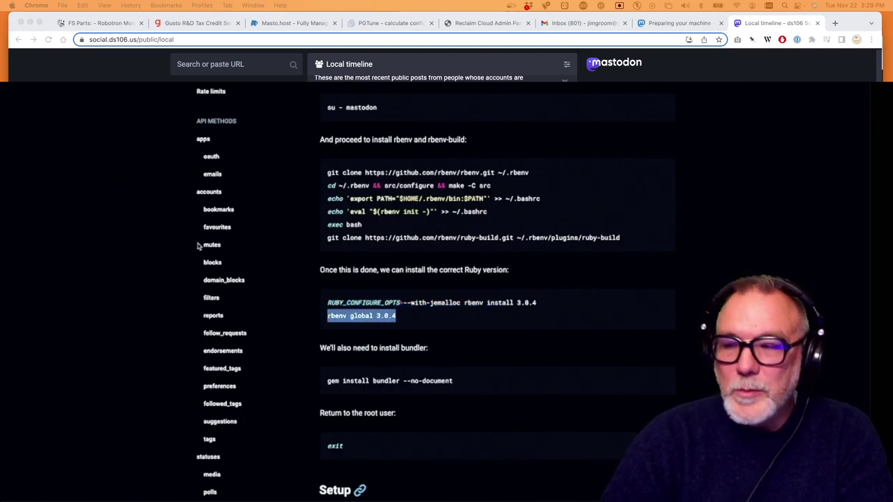
pyautogui.press('super+grave')
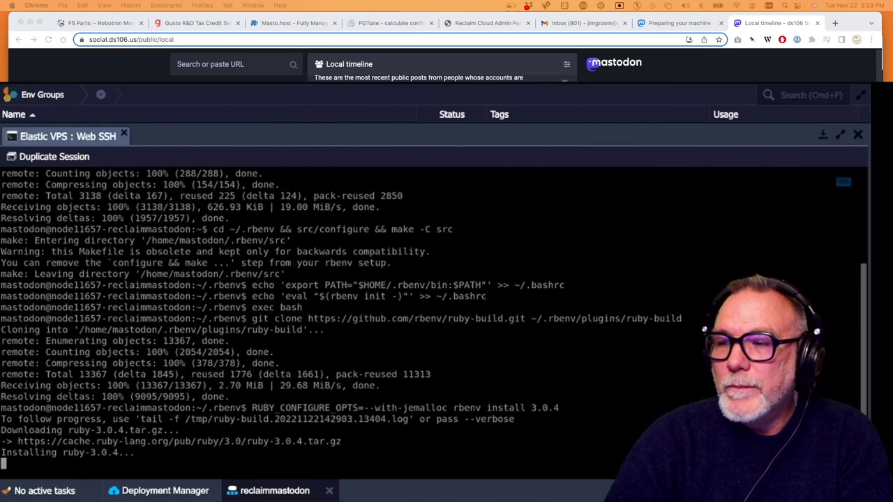
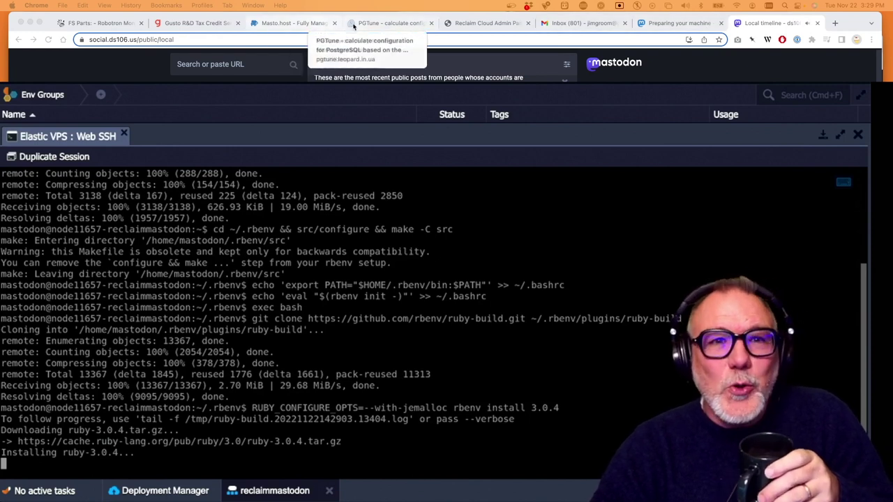
# Shift the Chrome window aside while 'rbenv install 3.0.4' finishes building Ruby in Web SSH
pyautogui.moveTo(852, 23)
pyautogui.mouseDown()
pyautogui.moveTo(607, 19)
pyautogui.moveTo(856, 25)
pyautogui.mouseUp()
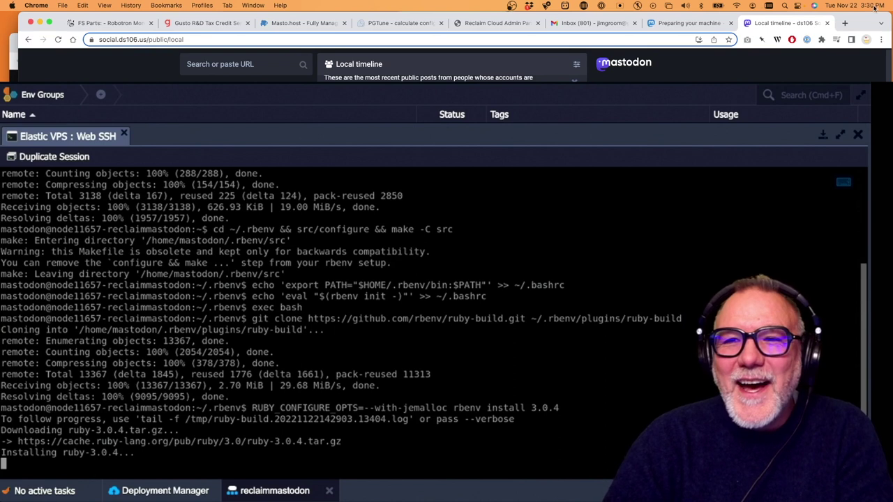
pyautogui.moveTo(860, 31)
pyautogui.mouseDown()
pyautogui.moveTo(819, 29)
pyautogui.moveTo(861, 32)
pyautogui.mouseUp()
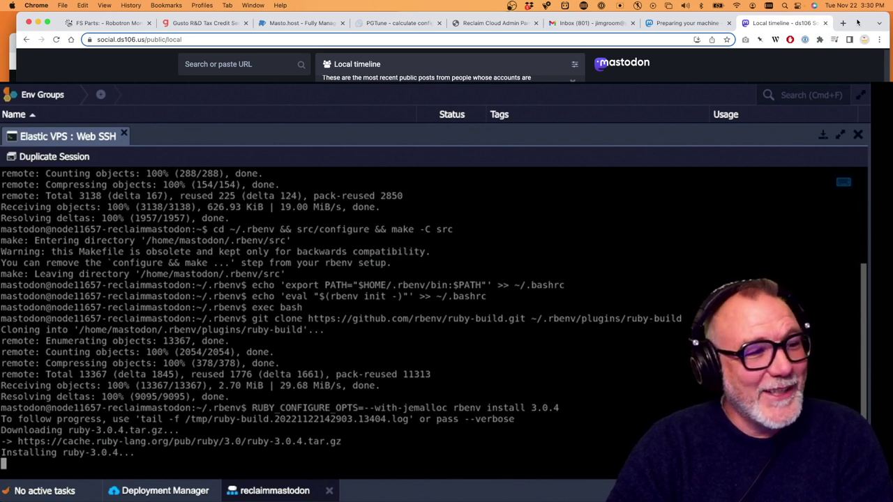
pyautogui.moveTo(857, 23); pyautogui.dragTo(658, 4)
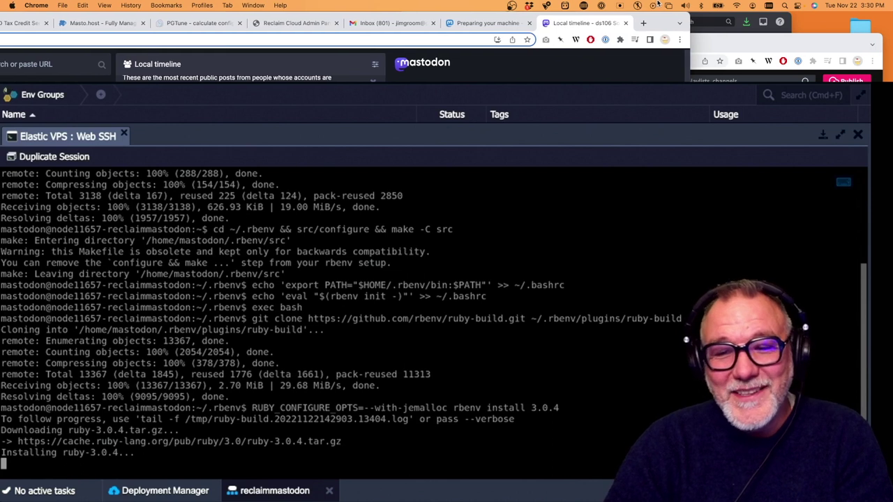
pyautogui.moveTo(658, 4); pyautogui.dragTo(654, 4)
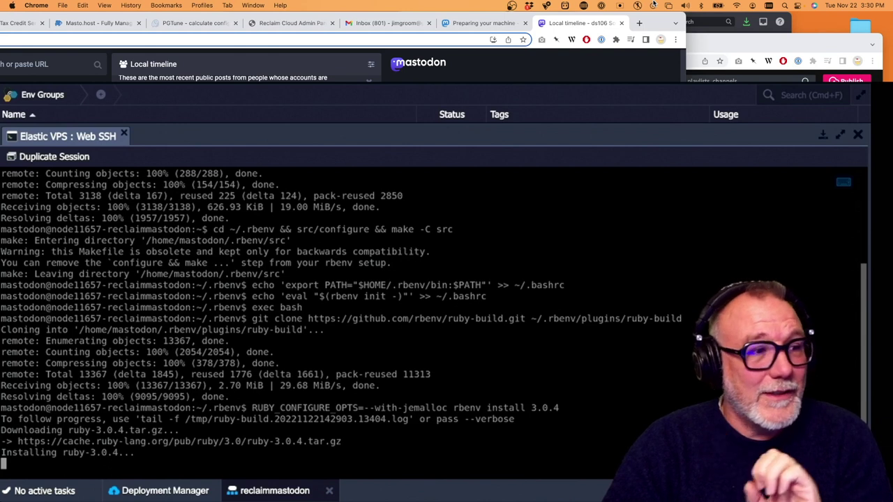
pyautogui.moveTo(653, 17); pyautogui.dragTo(843, 4)
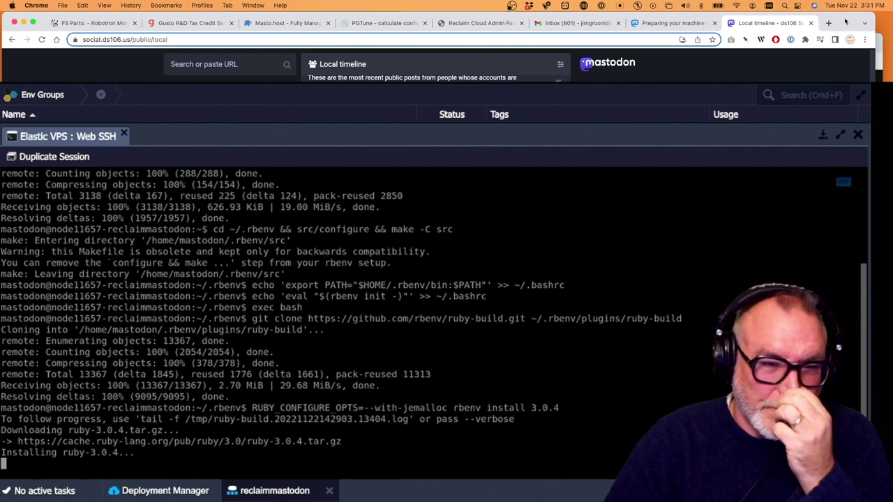
pyautogui.moveTo(840, 21)
pyautogui.mouseDown()
pyautogui.moveTo(434, 22)
pyautogui.moveTo(394, 39)
pyautogui.moveTo(585, 36)
pyautogui.moveTo(265, 39)
pyautogui.moveTo(886, 45)
pyautogui.moveTo(872, 29)
pyautogui.moveTo(841, 25)
pyautogui.mouseUp()
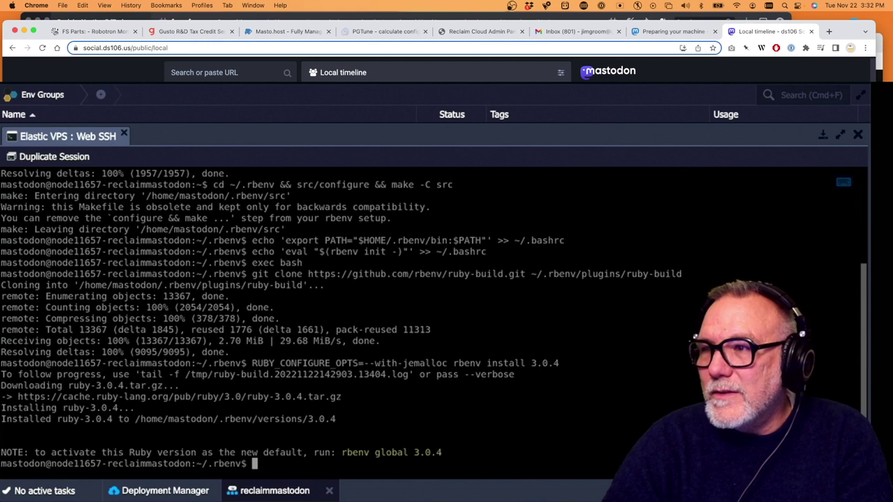
# Run 'rbenv global 3.0.4' in Web SSH to make Ruby 3.0.4 the default
pyautogui.press('super+Tab')
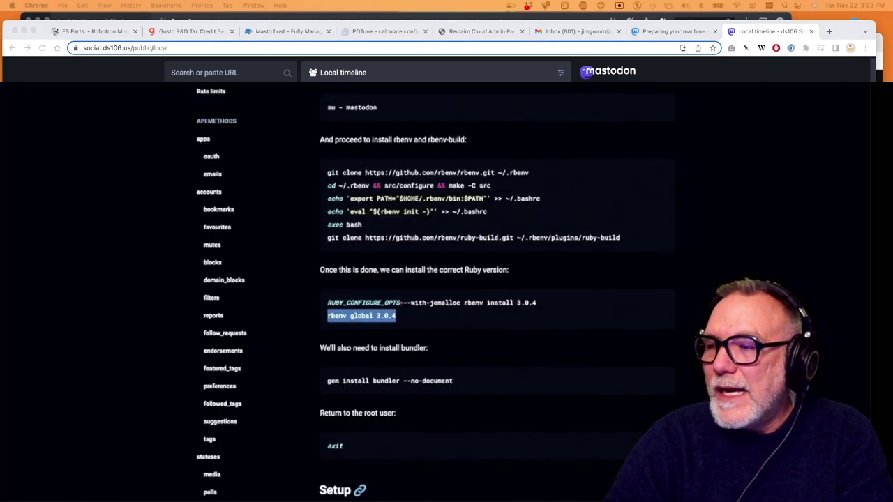
pyautogui.scroll(-3, 452, 333)
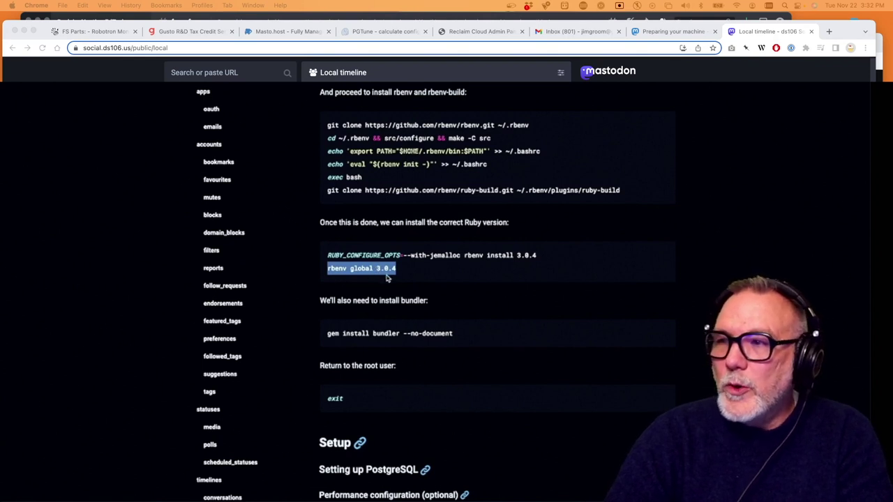
pyautogui.press('super+grave')
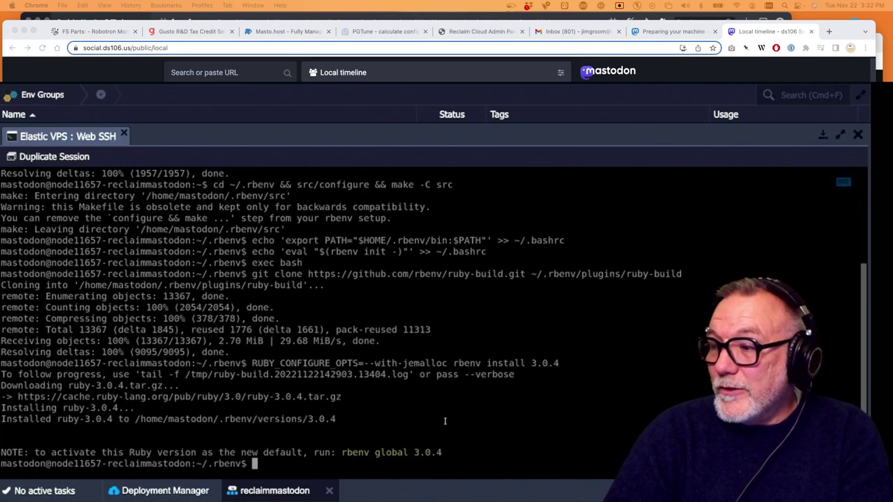
pyautogui.moveTo(450, 453); pyautogui.dragTo(391, 454)
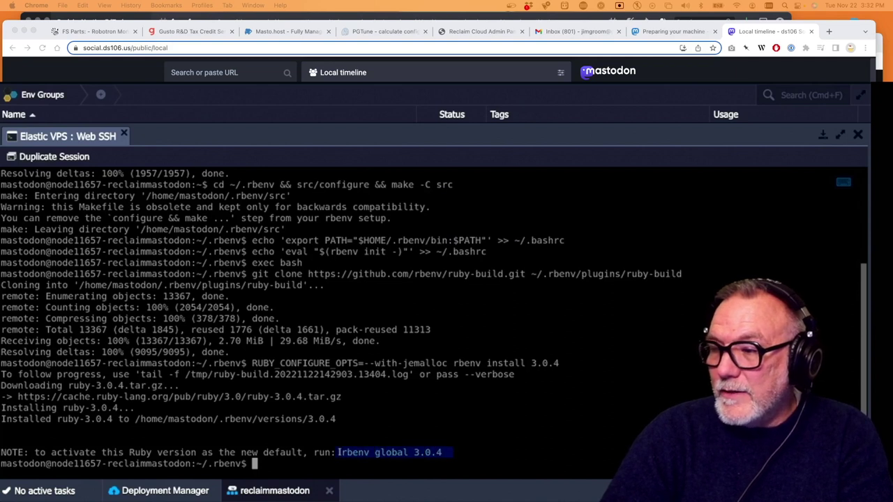
pyautogui.click(273, 469)
pyautogui.write('rbenv global 3.0.4')
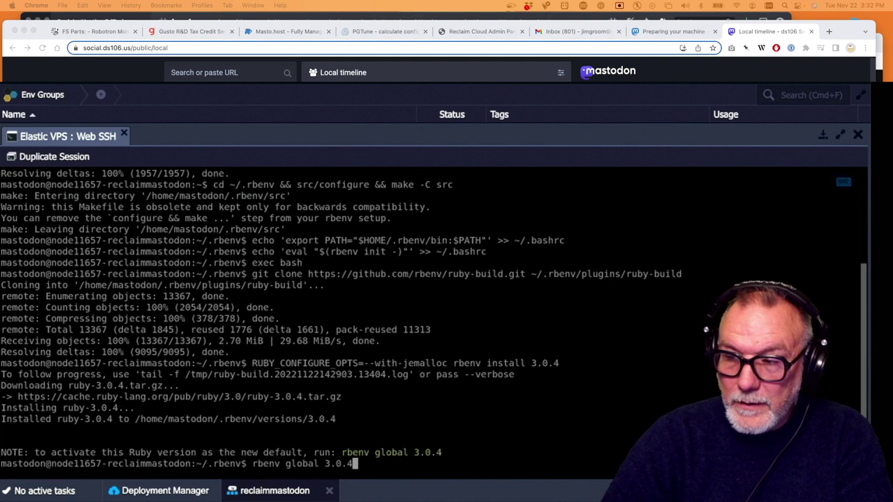
pyautogui.press('Return')
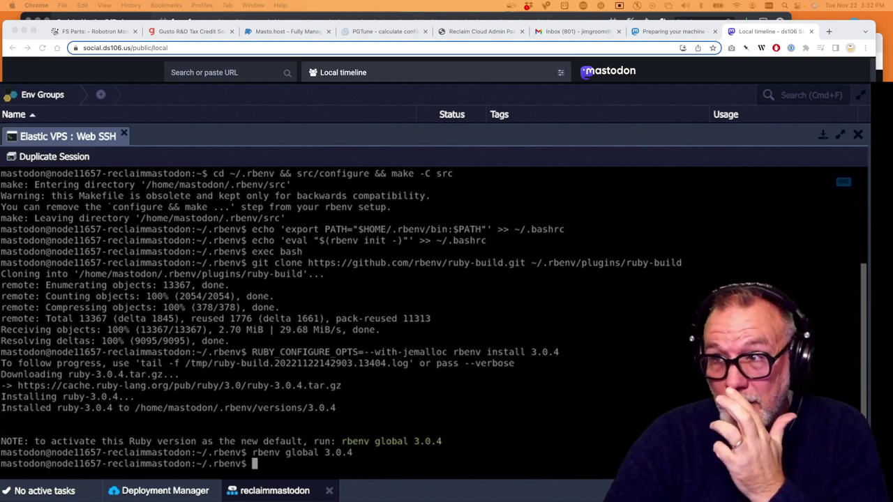
# Copy the 'gem install bundler --no-document' command from the Mastodon docs
pyautogui.press('super+grave')
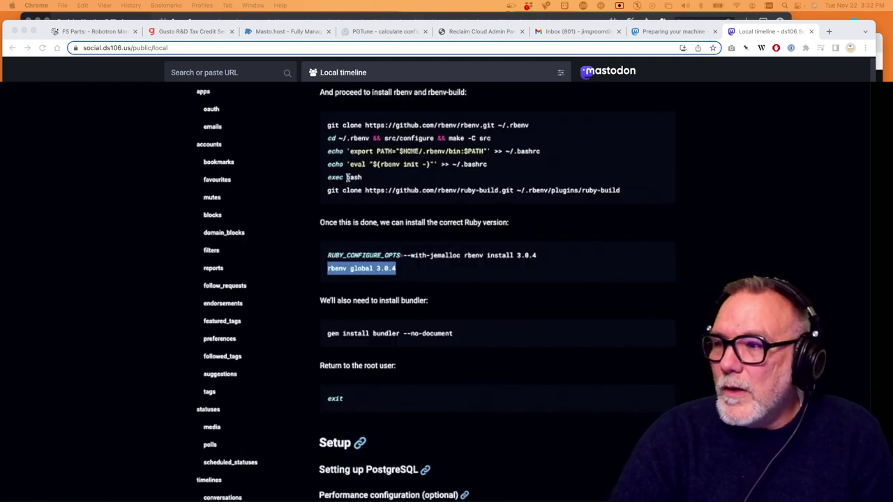
pyautogui.scroll(-4, 375, 233)
pyautogui.click(468, 212)
pyautogui.moveTo(468, 211); pyautogui.dragTo(326, 211)
pyautogui.press('super+c')
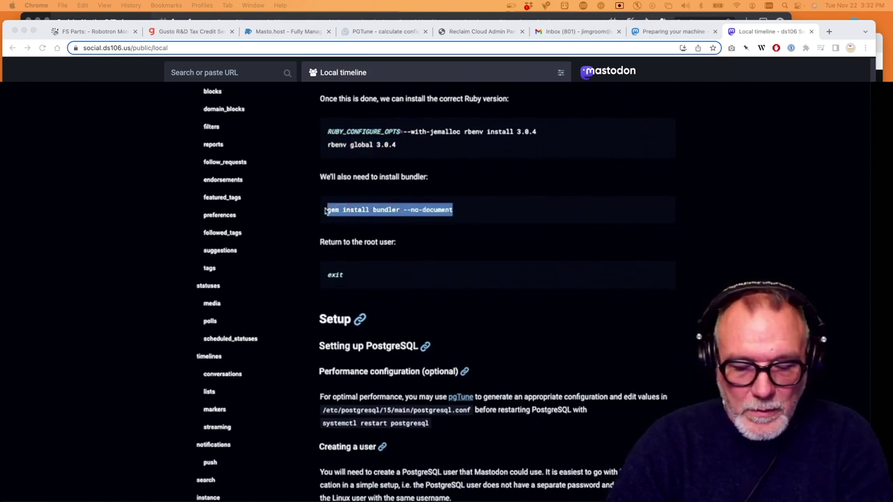
pyautogui.press('super+Tab')
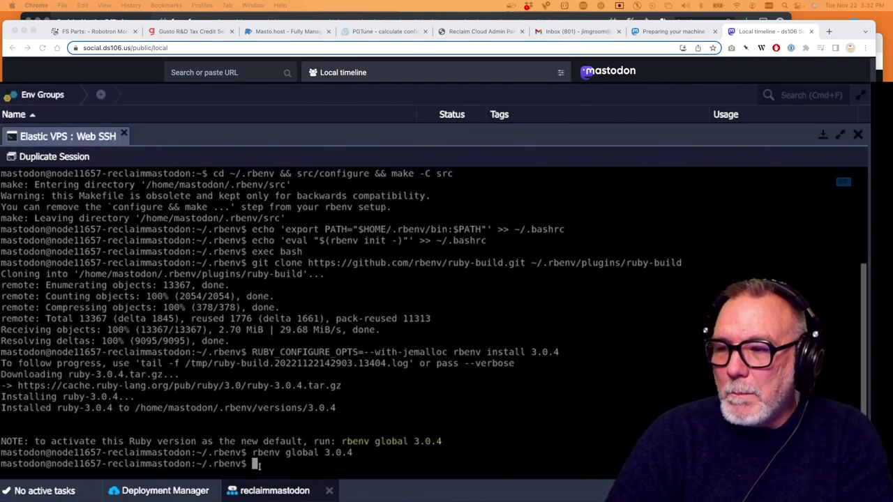
# Install bundler with 'gem install bundler --no-document', then run exit to return to root
pyautogui.press('super+v')
pyautogui.press('Return')
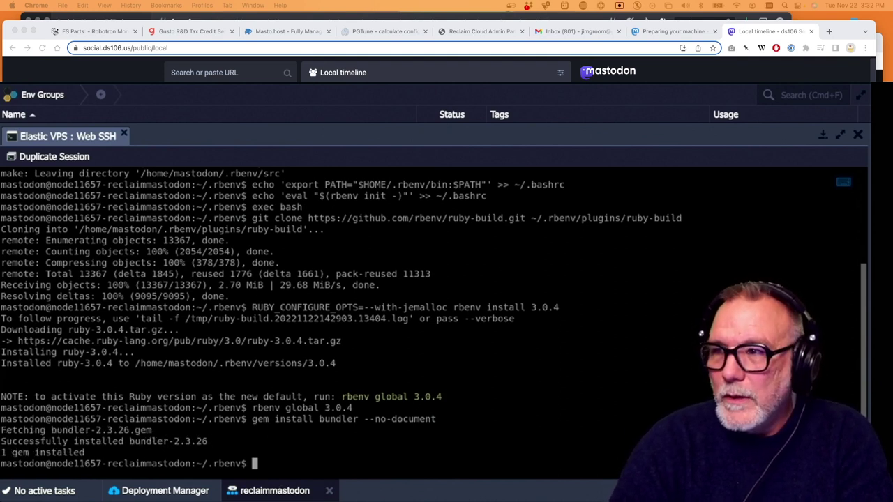
pyautogui.press('super+Tab')
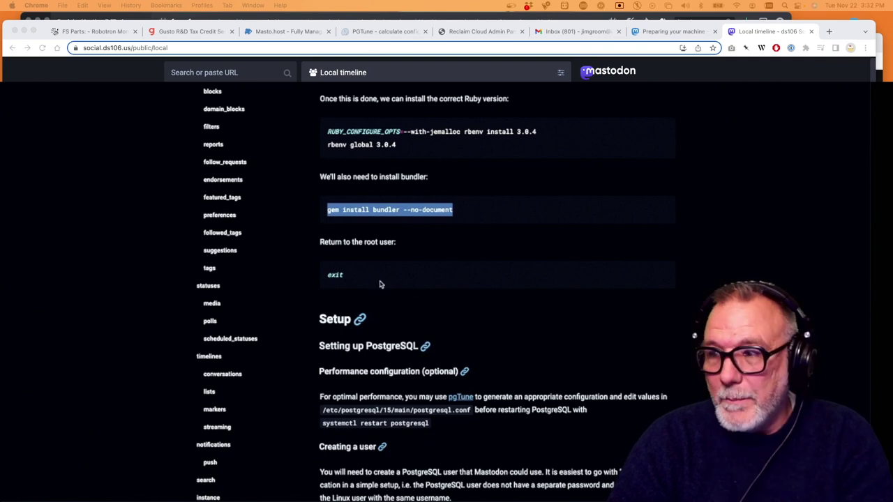
pyautogui.moveTo(349, 275); pyautogui.dragTo(327, 274)
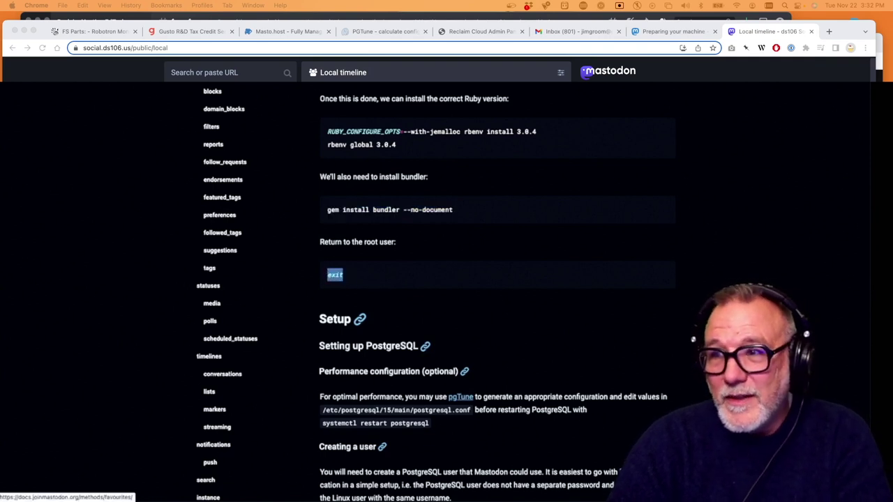
pyautogui.press('super+Tab')
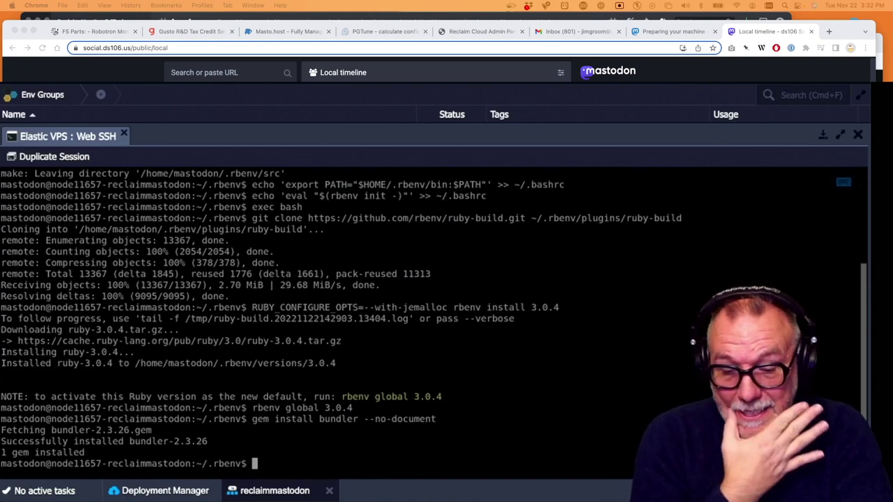
pyautogui.write('exit')
pyautogui.press('Return')
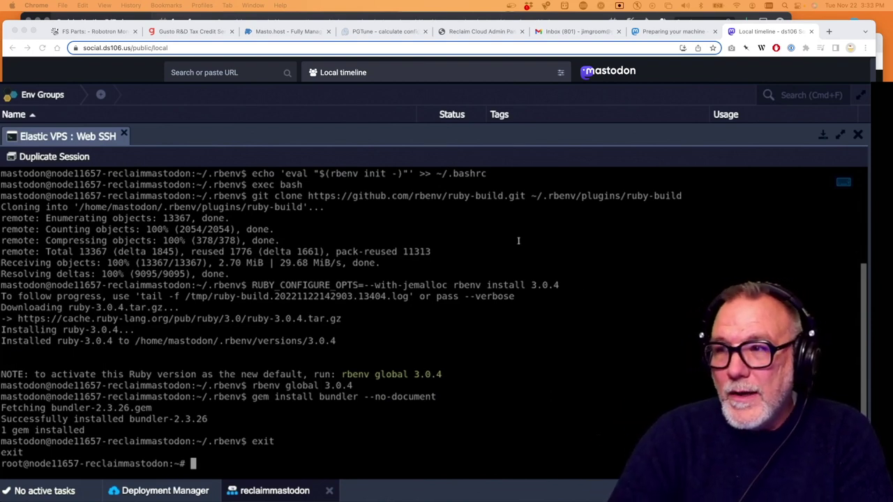
# Start the PostgreSQL service with 'systemctl start postgresql'
pyautogui.press('super+Tab')
pyautogui.scroll(-3, 351, 216)
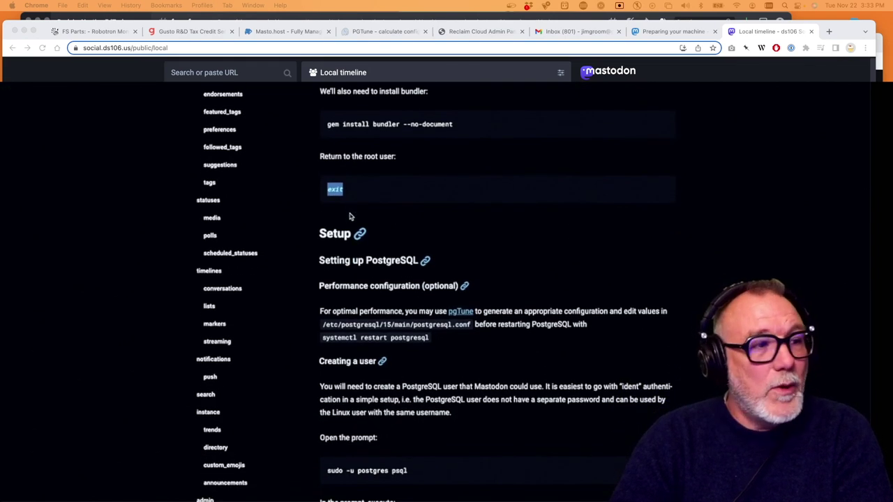
pyautogui.scroll(1, 351, 216)
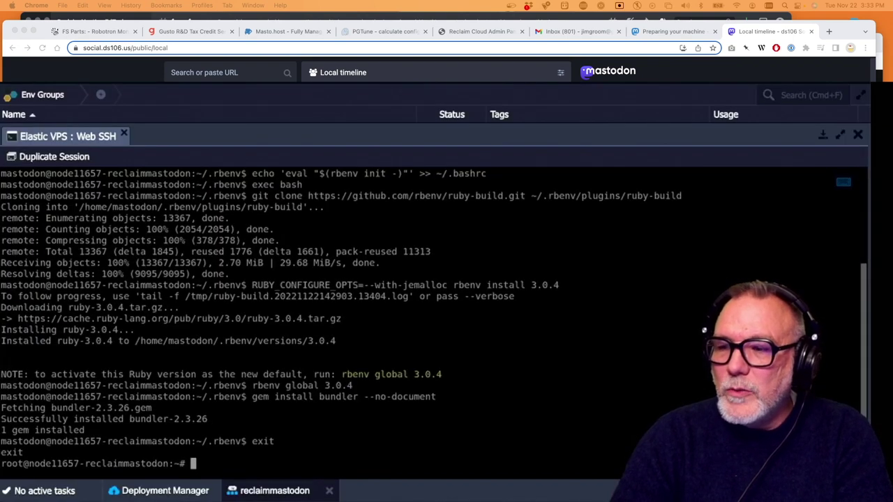
pyautogui.write('system')
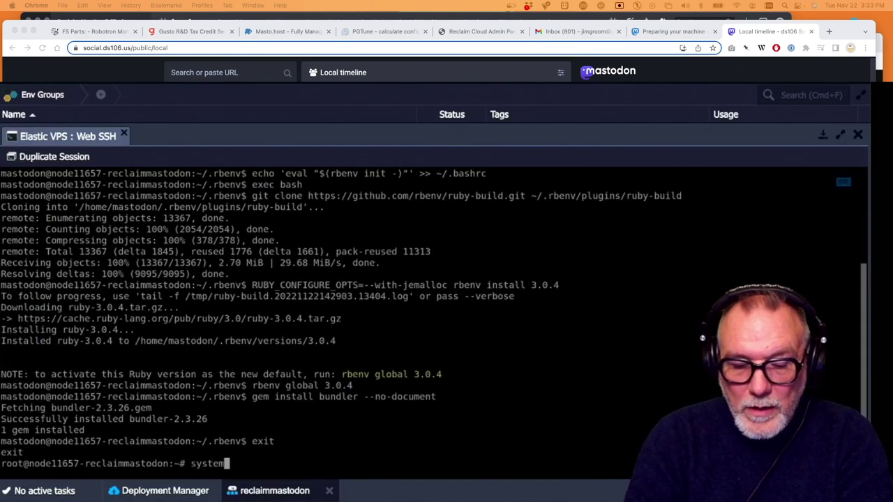
pyautogui.write('ctl')
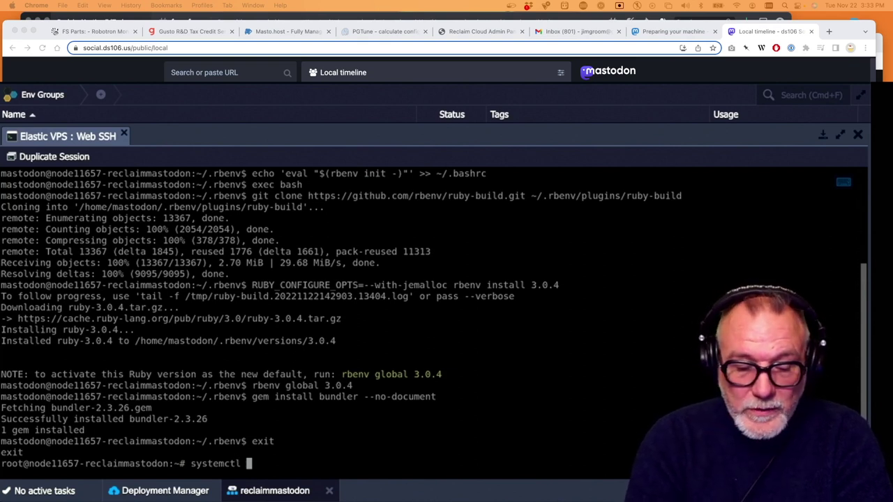
pyautogui.write(' star')
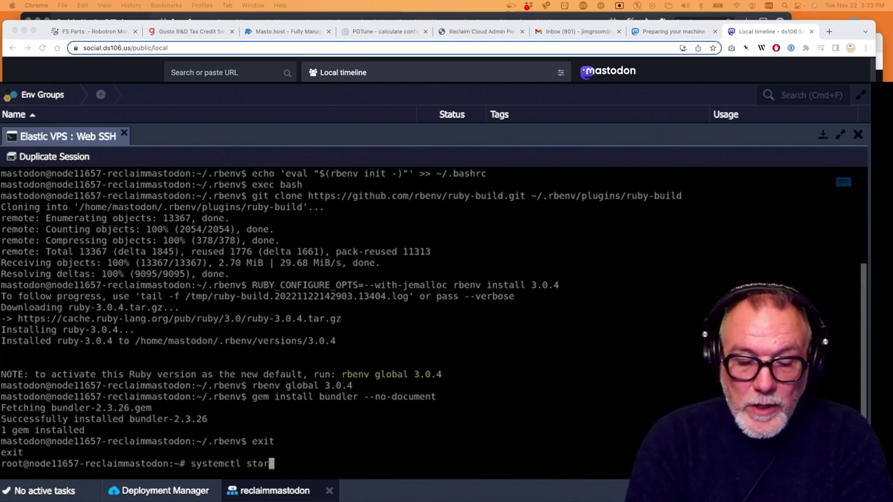
pyautogui.write('t postgr')
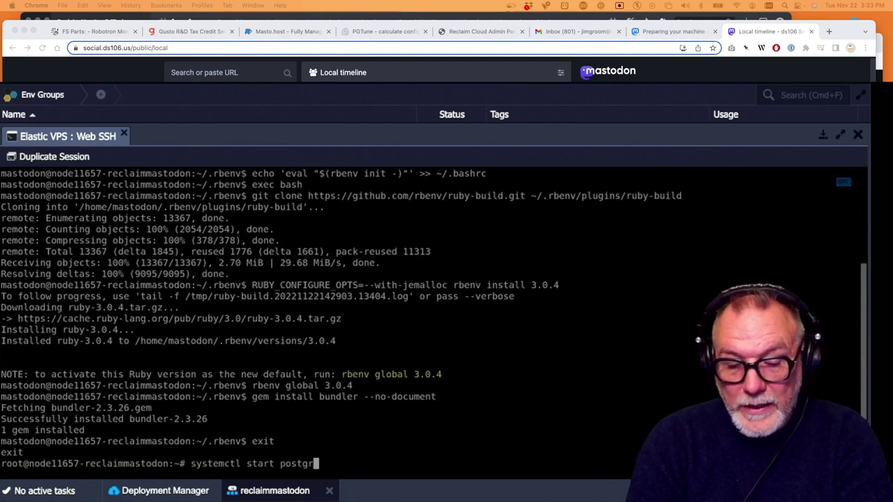
pyautogui.write('esql')
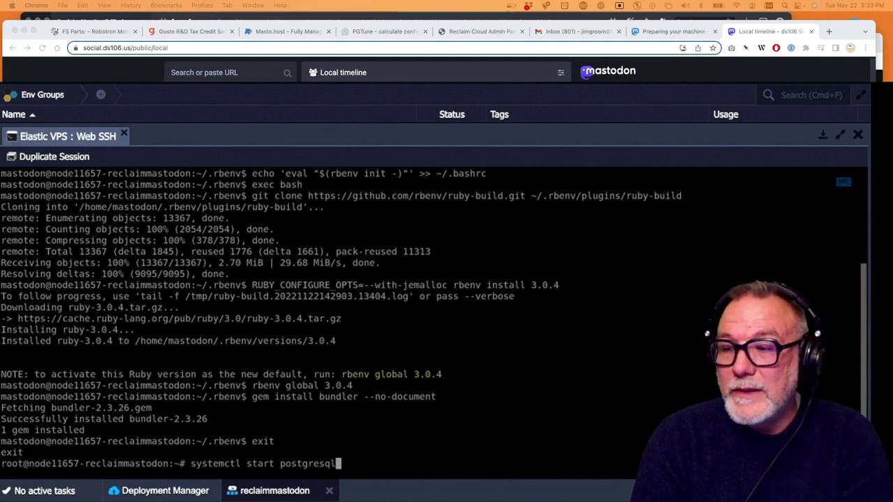
pyautogui.press('Return')
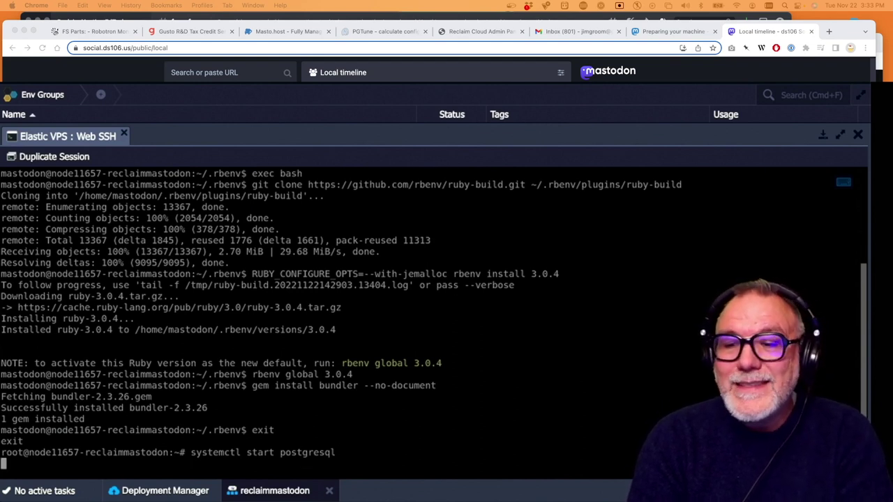
# Edit the recalled command into 'systemctl start redis' and run it to start Redis
pyautogui.press('Up')
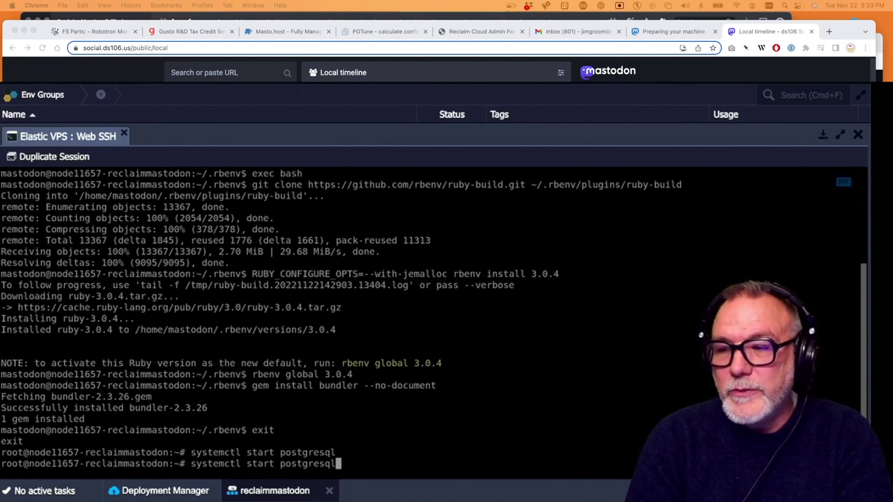
pyautogui.press('BackSpace')
pyautogui.press('BackSpace')
pyautogui.press('BackSpace')
pyautogui.press('BackSpace')
pyautogui.press('BackSpace')
pyautogui.press('BackSpace')
pyautogui.press('BackSpace')
pyautogui.press('BackSpace')
pyautogui.press('BackSpace')
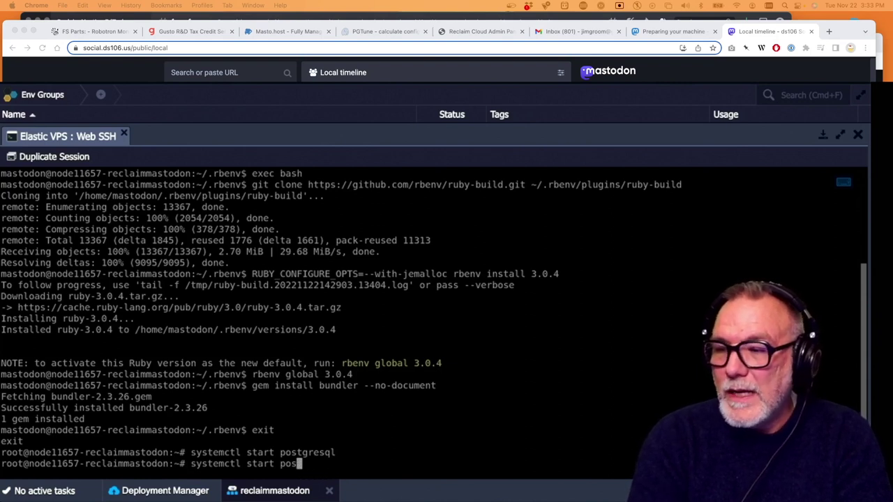
pyautogui.press('BackSpace')
pyautogui.write('re')
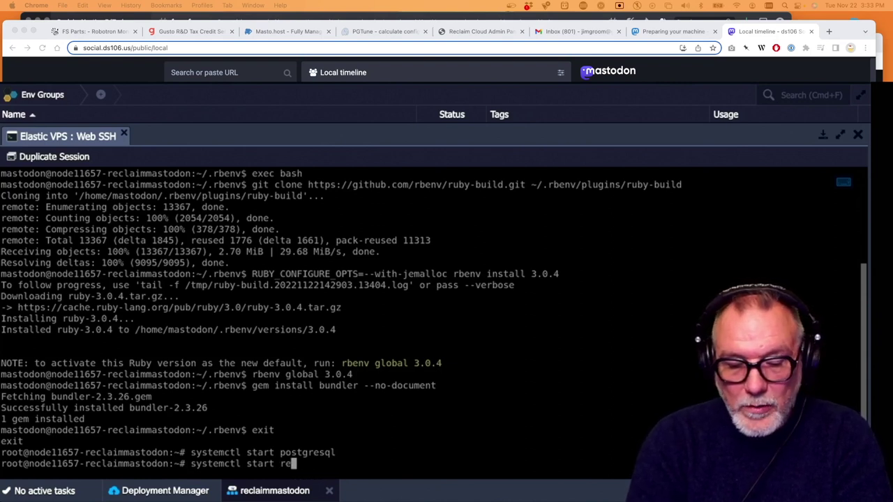
pyautogui.write('dis')
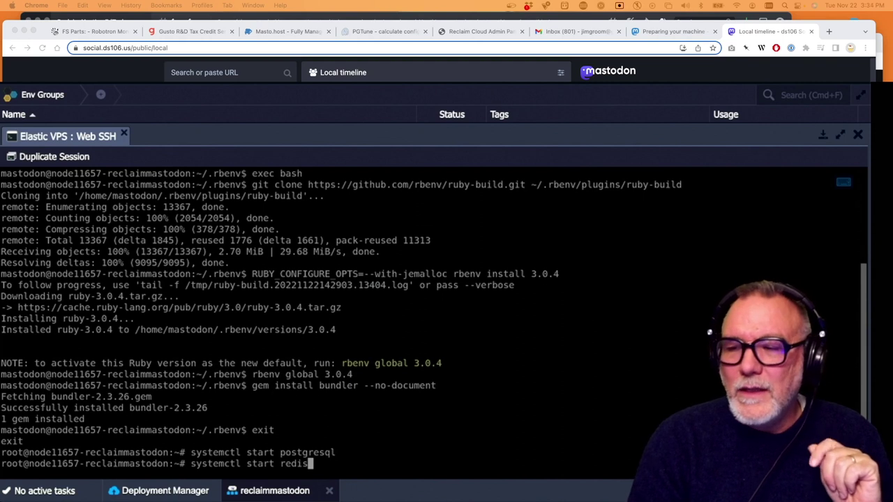
pyautogui.press('Return')
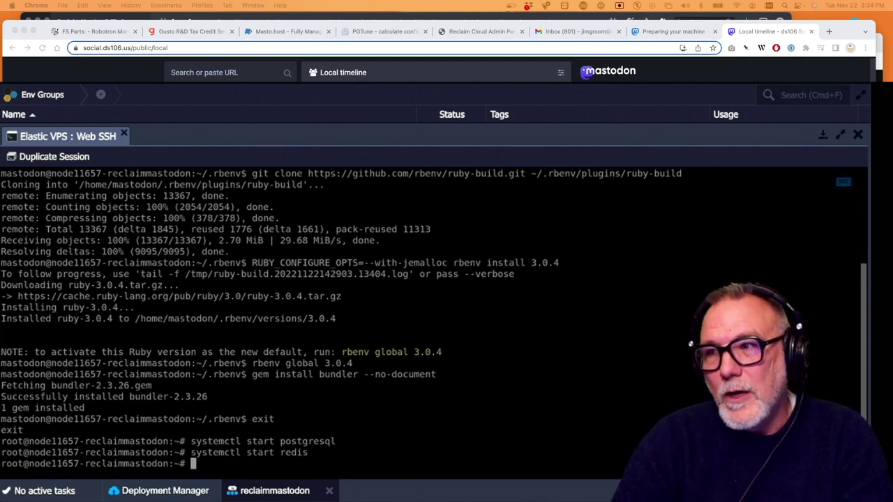
# Scroll the docs to 'Creating a user' and copy 'sudo -u postgres psql'
pyautogui.press('super+Tab')
pyautogui.scroll(-2, 427, 238)
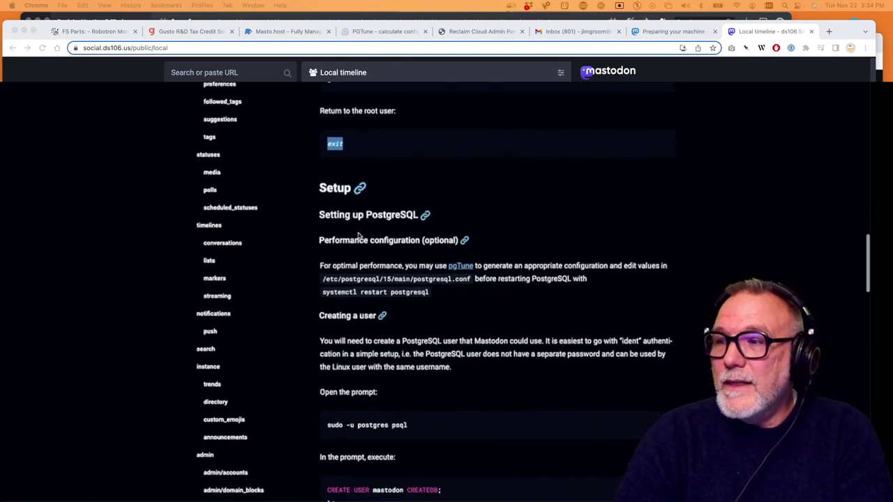
pyautogui.scroll(-1, 349, 272)
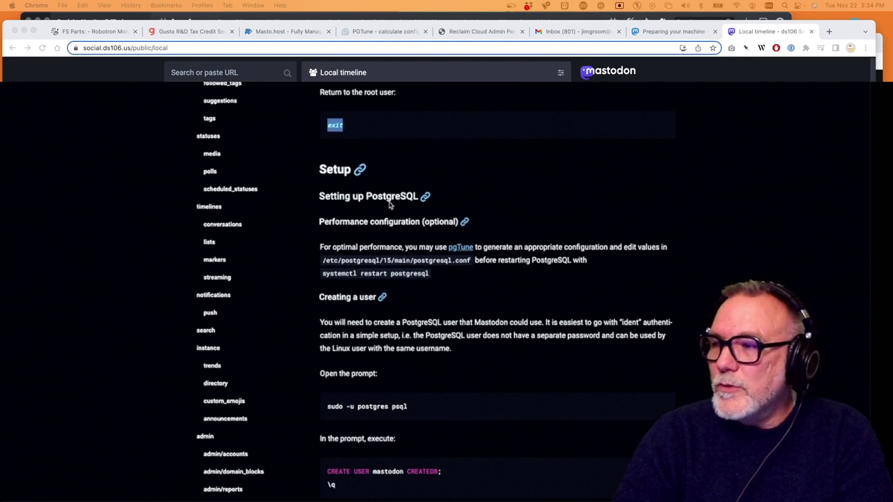
pyautogui.scroll(-1, 391, 204)
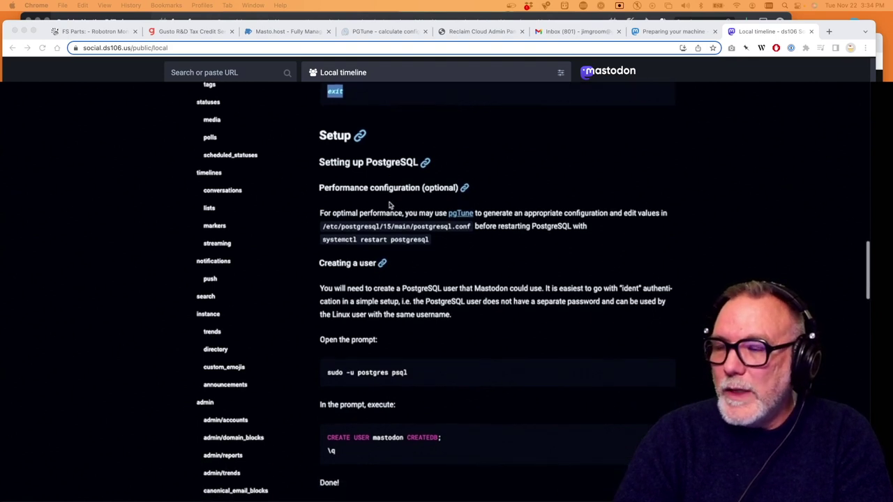
pyautogui.scroll(-3, 419, 188)
pyautogui.scroll(1, 413, 127)
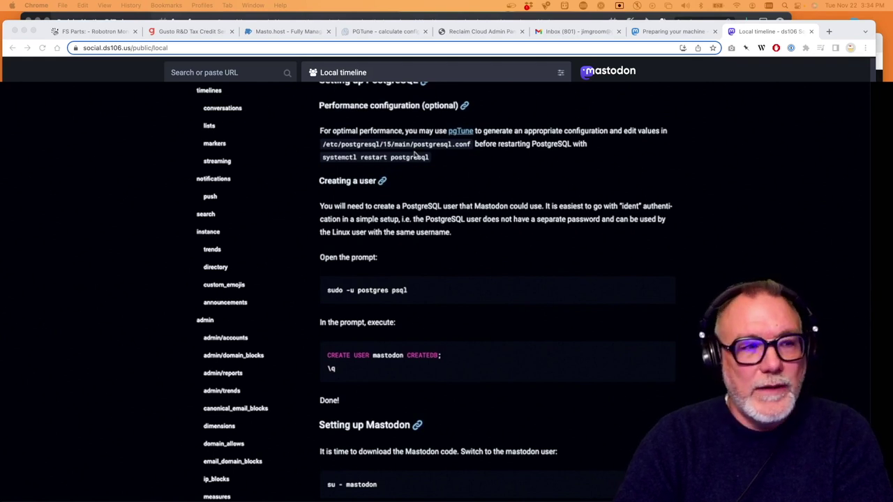
pyautogui.scroll(5, 415, 154)
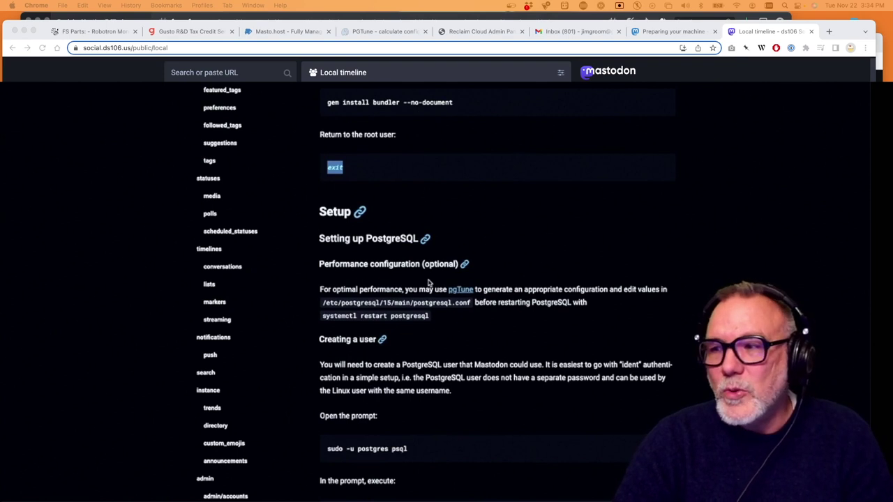
pyautogui.scroll(-2, 429, 285)
pyautogui.scroll(-2, 428, 282)
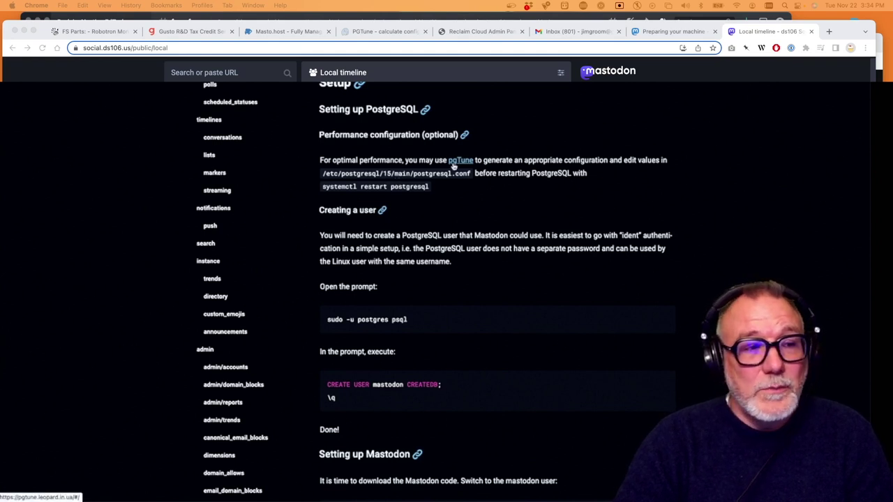
pyautogui.moveTo(412, 321); pyautogui.dragTo(323, 326)
pyautogui.press('super+c')
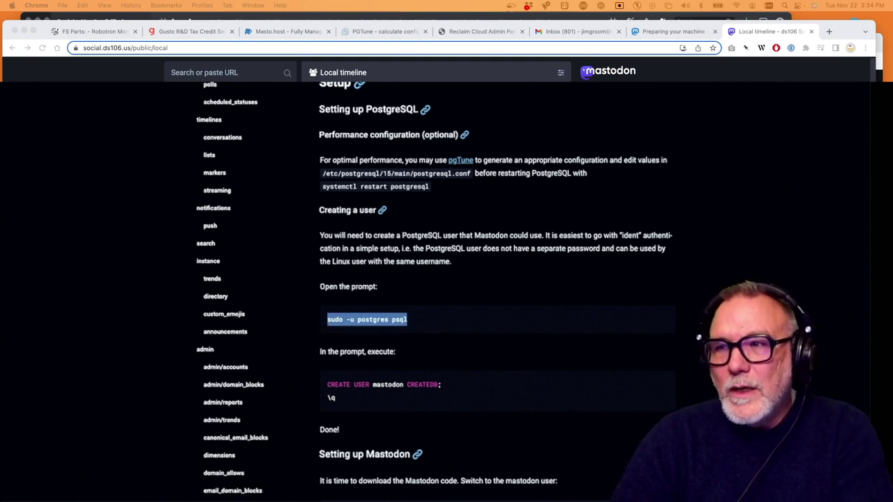
pyautogui.press('super+Tab')
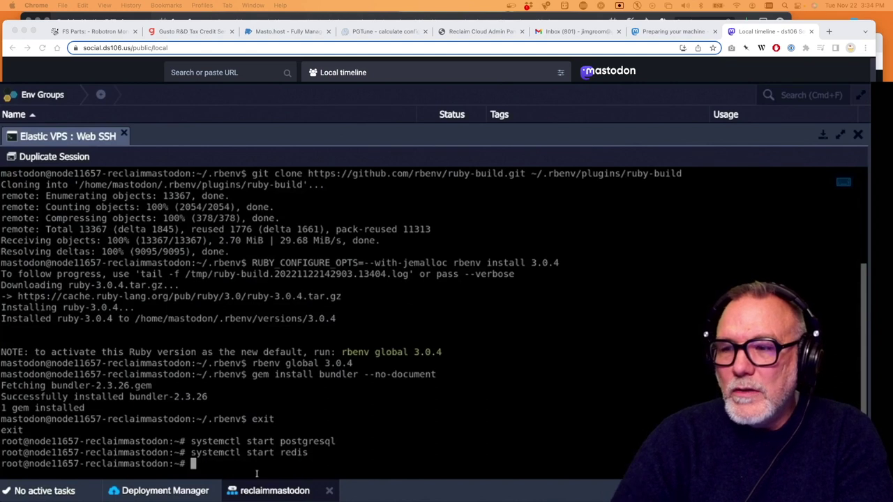
# Open psql as postgres, run 'CREATE USER mastodon CREATEDB;', and quit with \q
pyautogui.press('super+v')
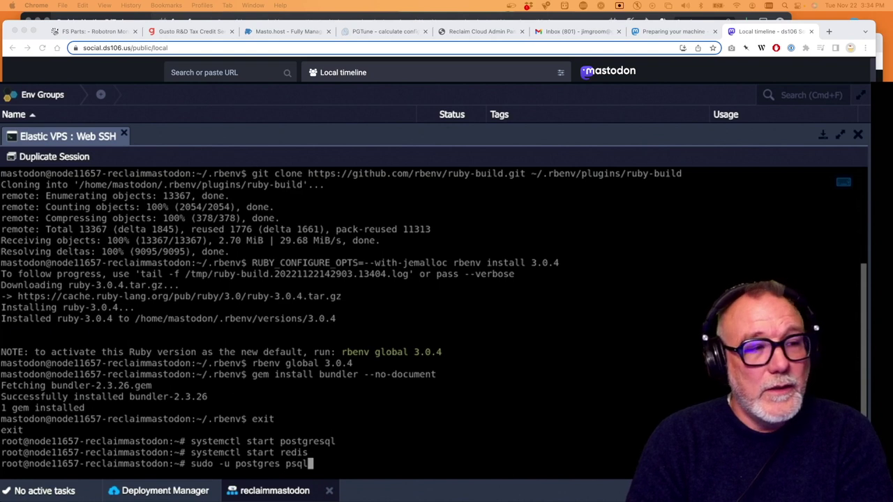
pyautogui.press('Return')
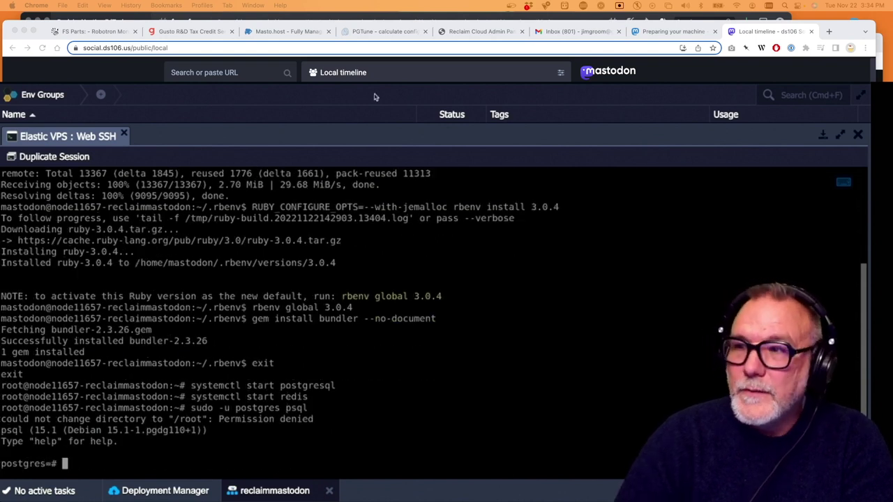
pyautogui.press('super+Tab')
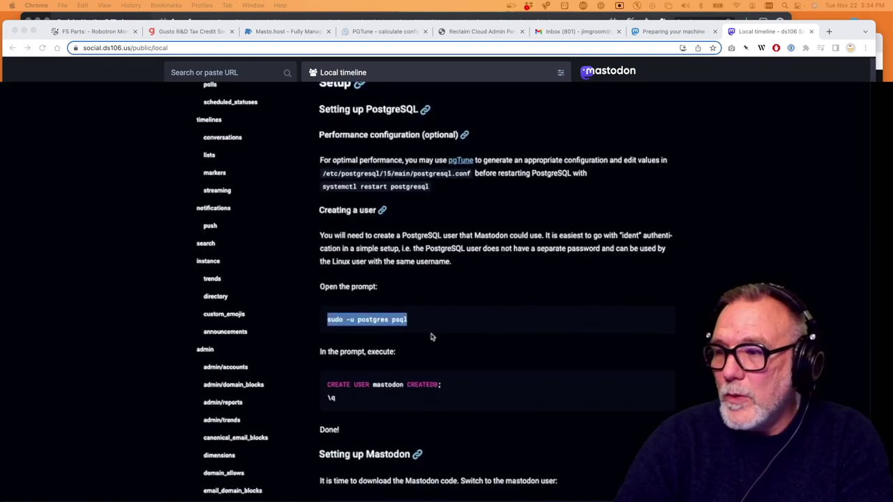
pyautogui.moveTo(354, 402); pyautogui.dragTo(325, 391)
pyautogui.press('super+c')
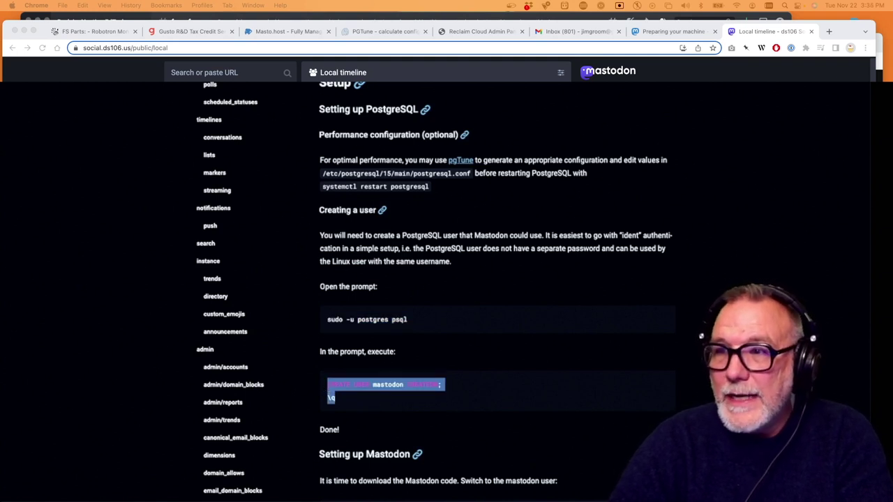
pyautogui.press('super+Tab')
pyautogui.press('super+v')
pyautogui.press('Return')
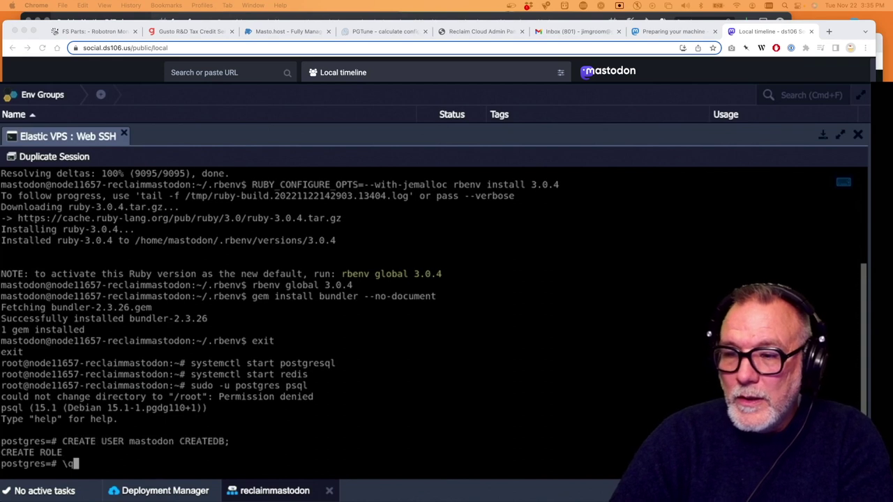
pyautogui.write('\\q')
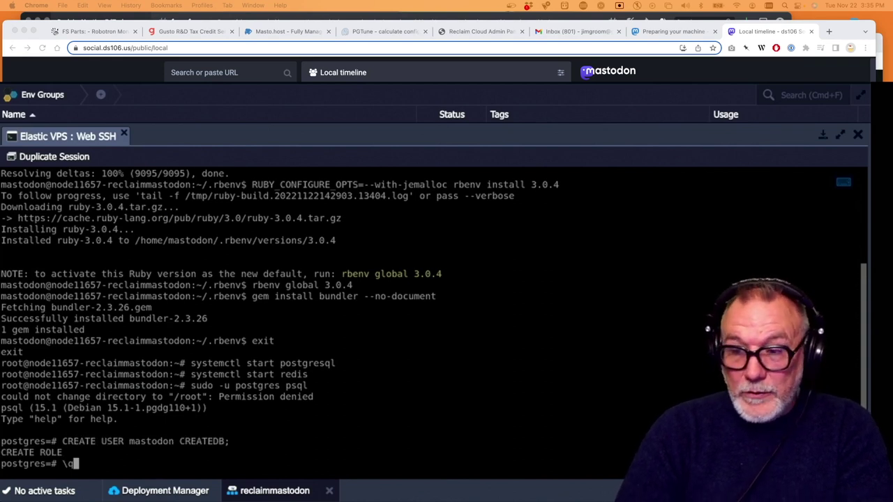
pyautogui.press('Return')
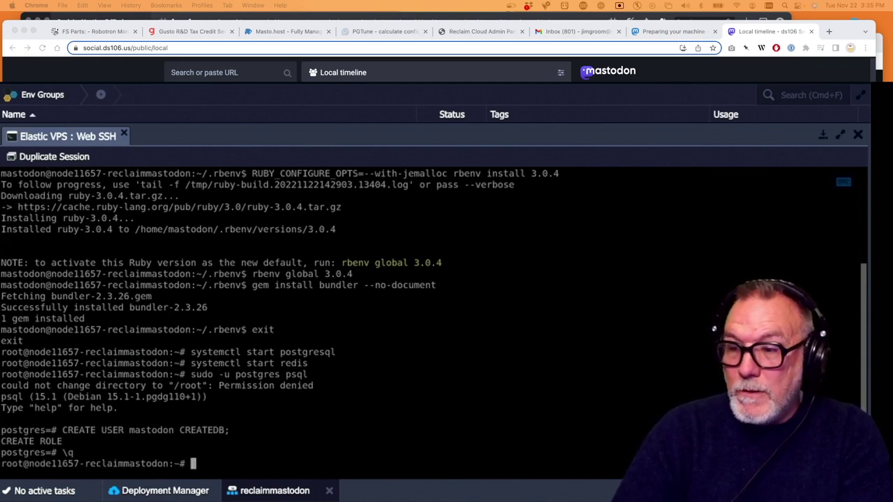
# Switch the shell to the mastodon user with 'su - mastodon'
pyautogui.press('super+Tab')
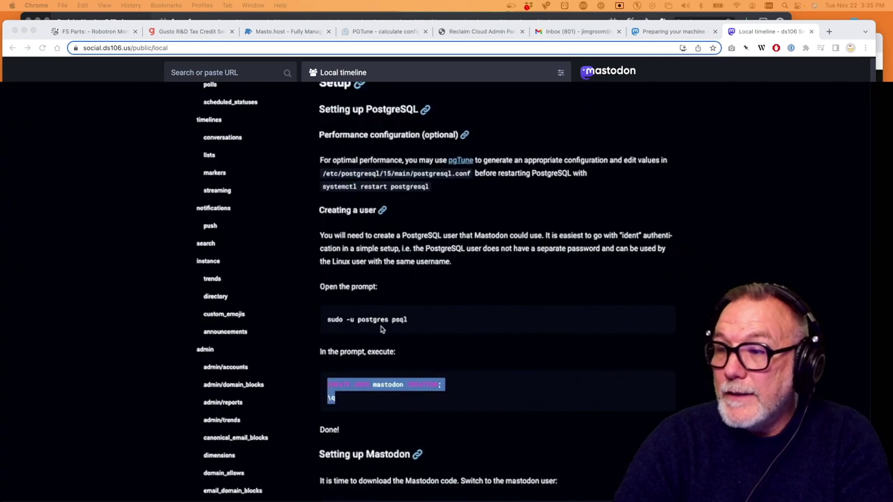
pyautogui.scroll(-5, 382, 325)
pyautogui.moveTo(390, 312); pyautogui.dragTo(317, 307)
pyautogui.press('super+c')
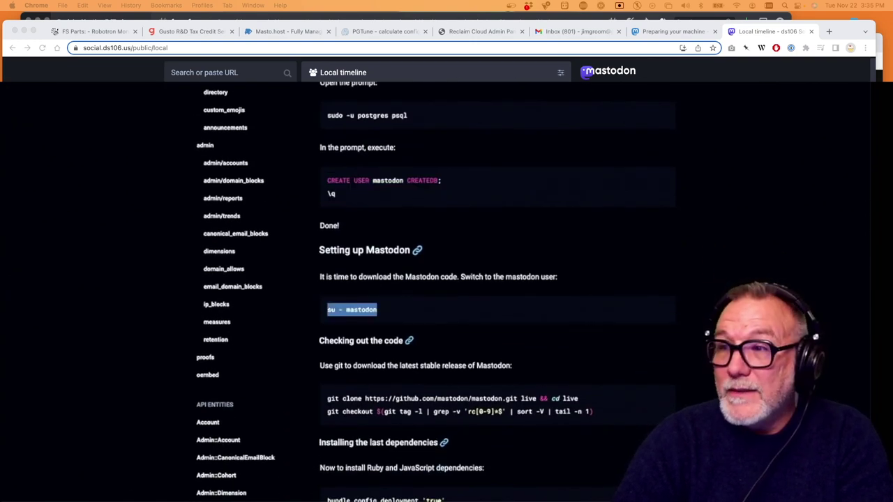
pyautogui.press('super+Tab')
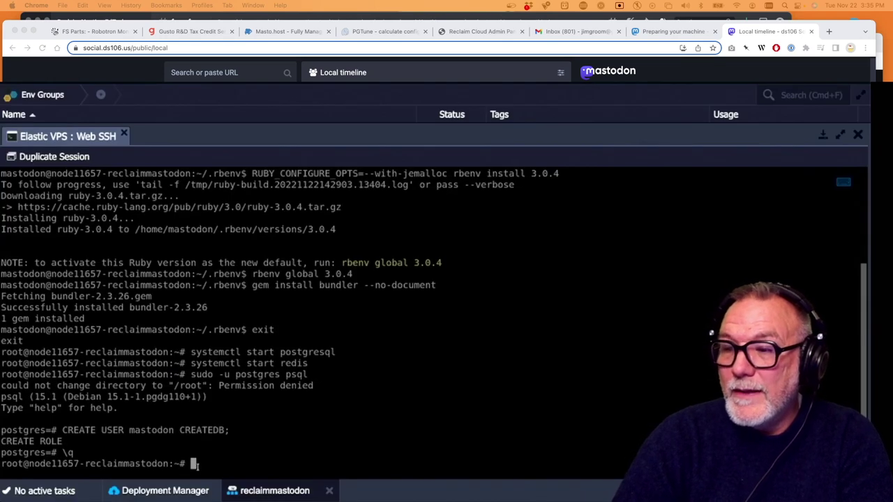
pyautogui.press('super+v')
pyautogui.press('Return')
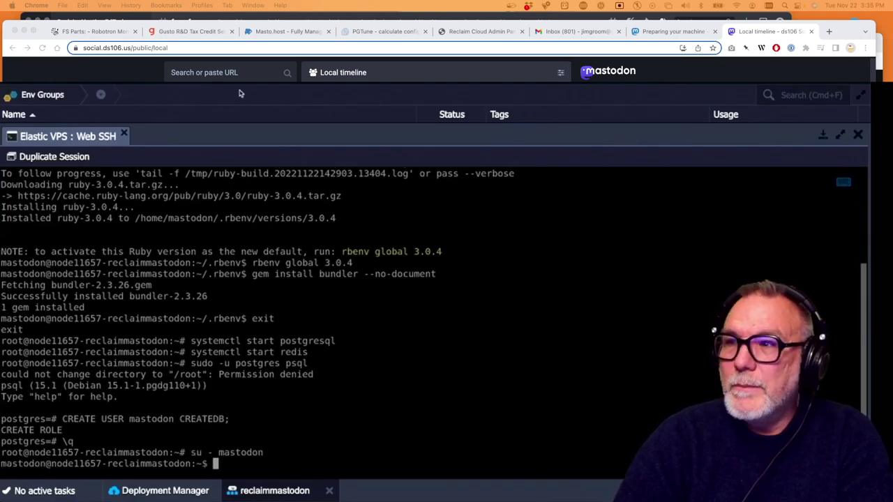
# Clone the Mastodon repository into the live folder with the docs' git clone line
pyautogui.press('super+Tab')
pyautogui.scroll(-2, 351, 333)
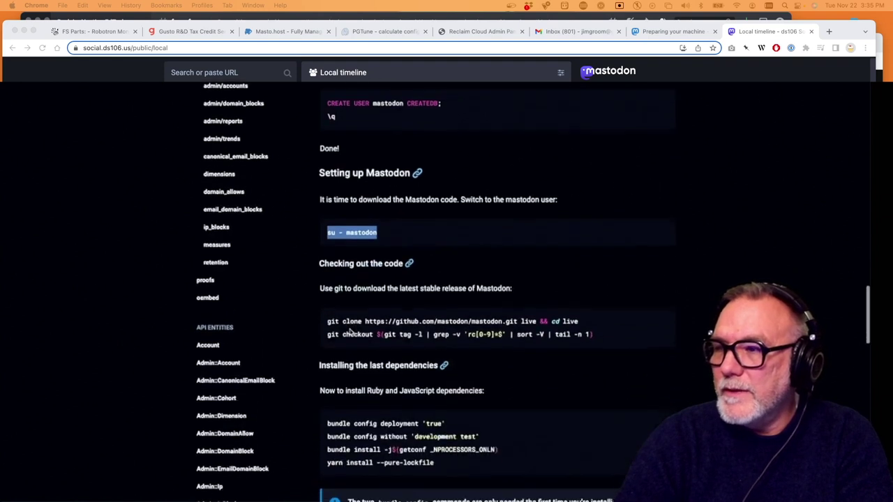
pyautogui.moveTo(594, 333); pyautogui.dragTo(332, 314)
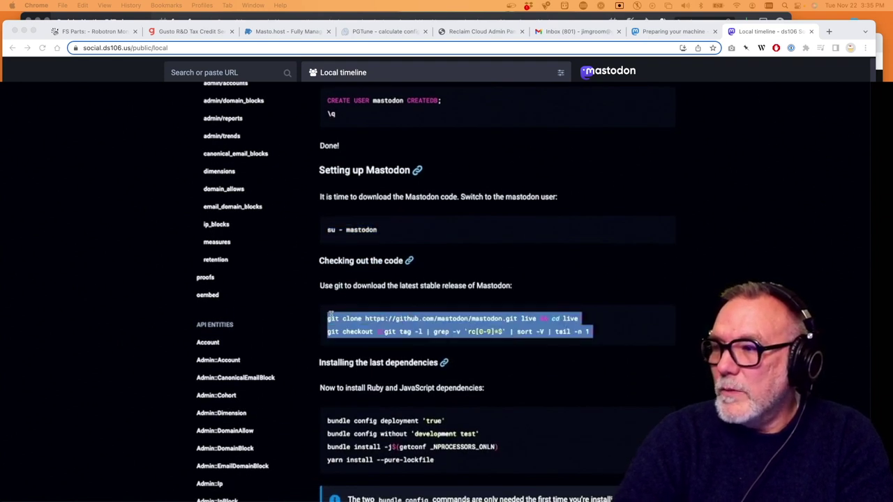
pyautogui.click(592, 320)
pyautogui.moveTo(579, 318); pyautogui.dragTo(322, 319)
pyautogui.press('super+c')
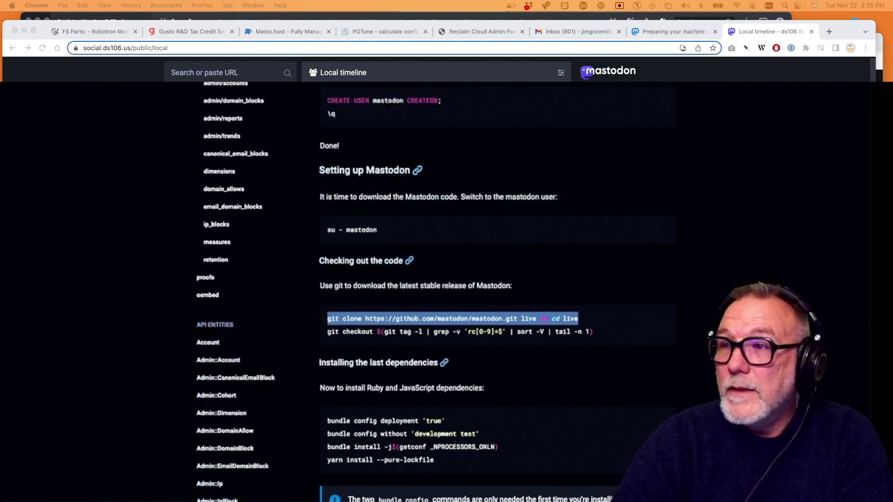
pyautogui.press('super+grave')
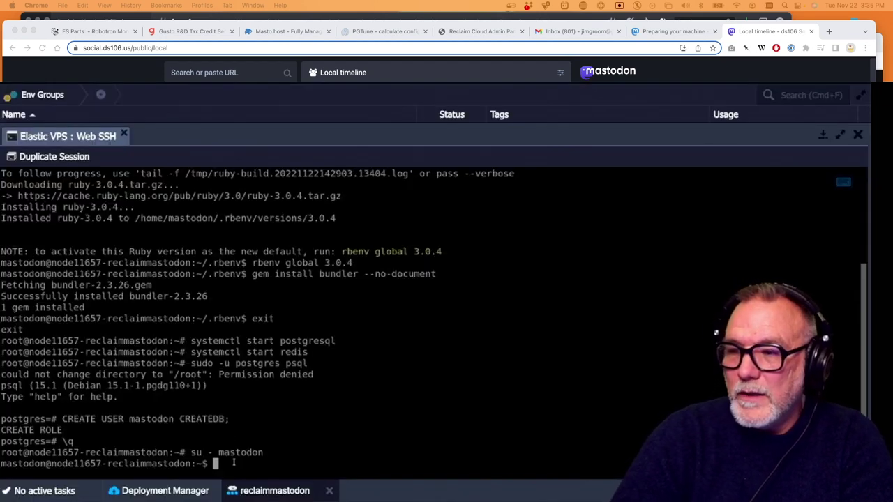
pyautogui.press('super+v')
pyautogui.press('Return')
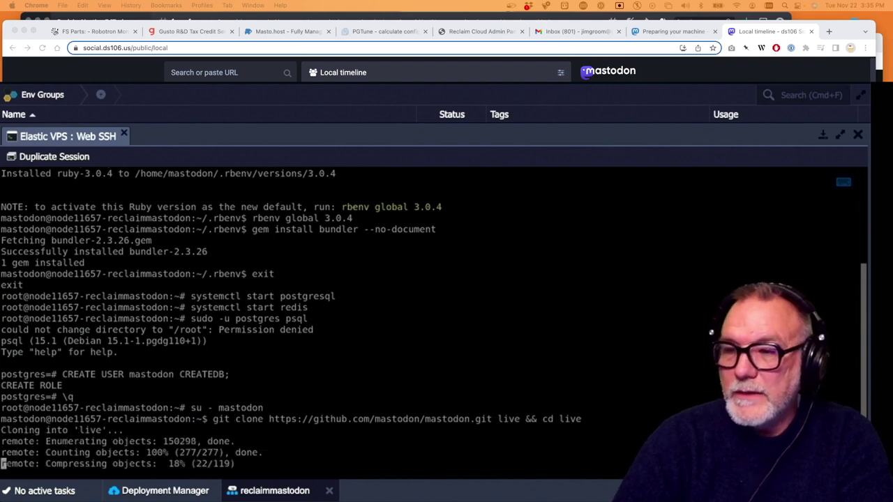
# Check out the latest stable Mastodon release, v4.0.2, with git checkout
pyautogui.press('super+grave')
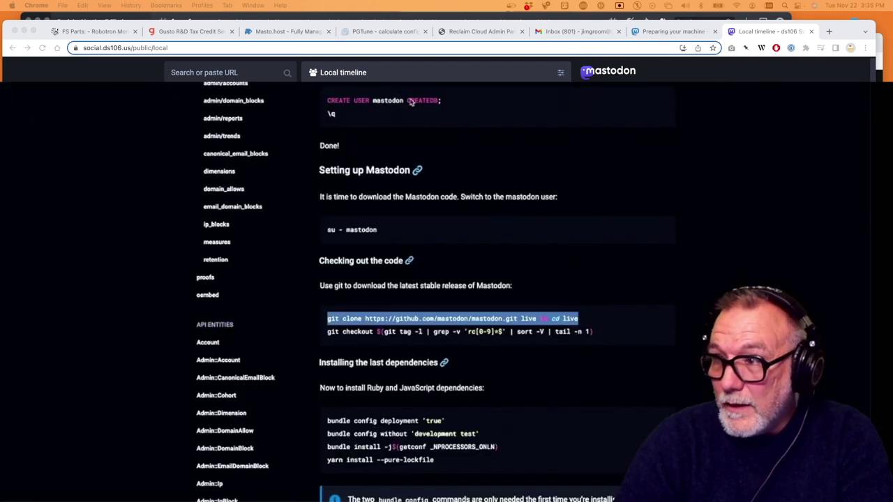
pyautogui.moveTo(600, 335); pyautogui.dragTo(326, 334)
pyautogui.press('super+c')
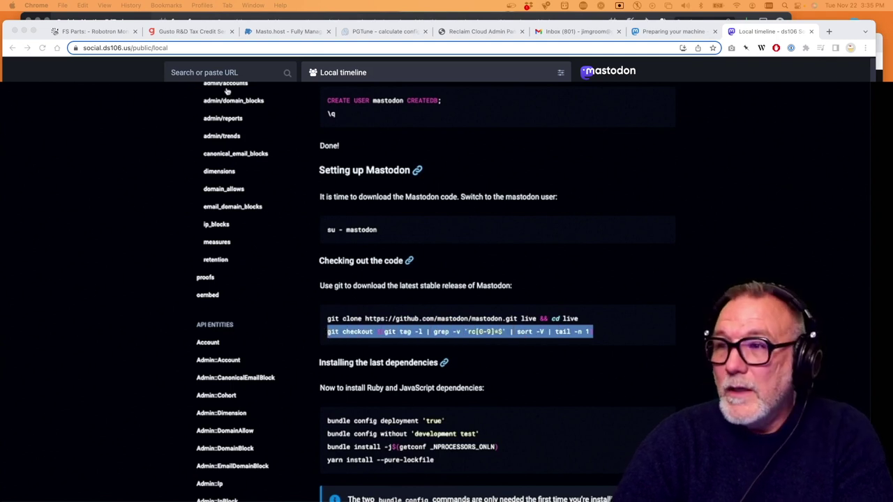
pyautogui.press('super+grave')
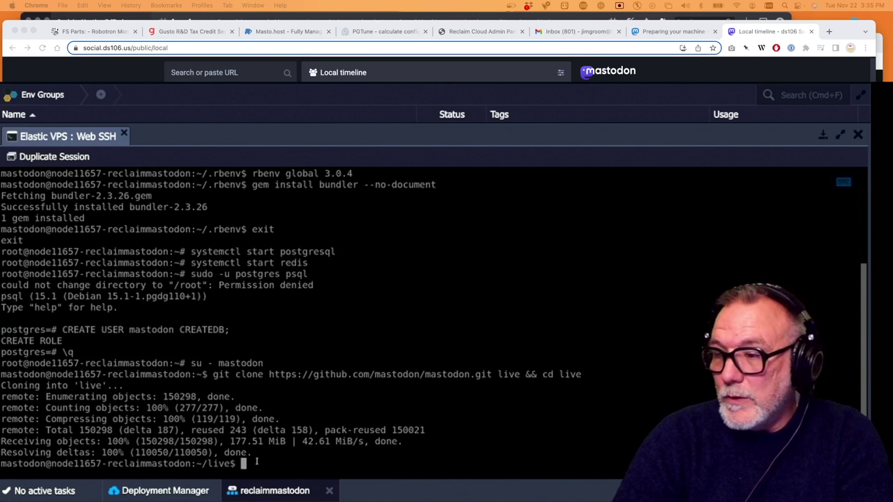
pyautogui.press('super+v')
pyautogui.press('Return')
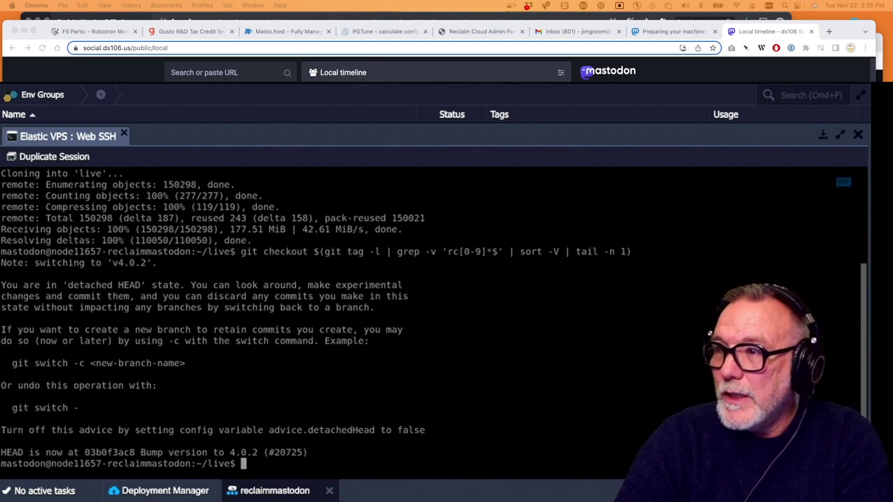
# Put Bundler in deployment mode with 'bundle config deployment'
pyautogui.press('super+Tab')
pyautogui.scroll(-4, 376, 245)
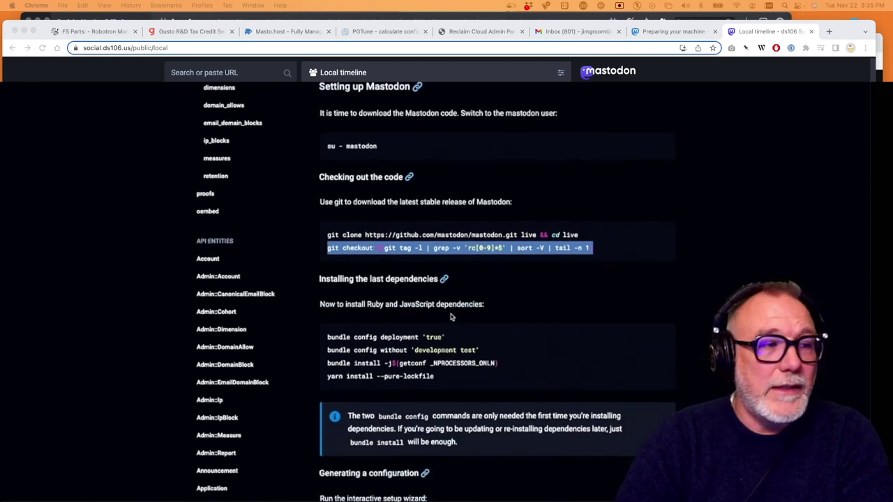
pyautogui.moveTo(447, 337); pyautogui.dragTo(327, 339)
pyautogui.press('super+c')
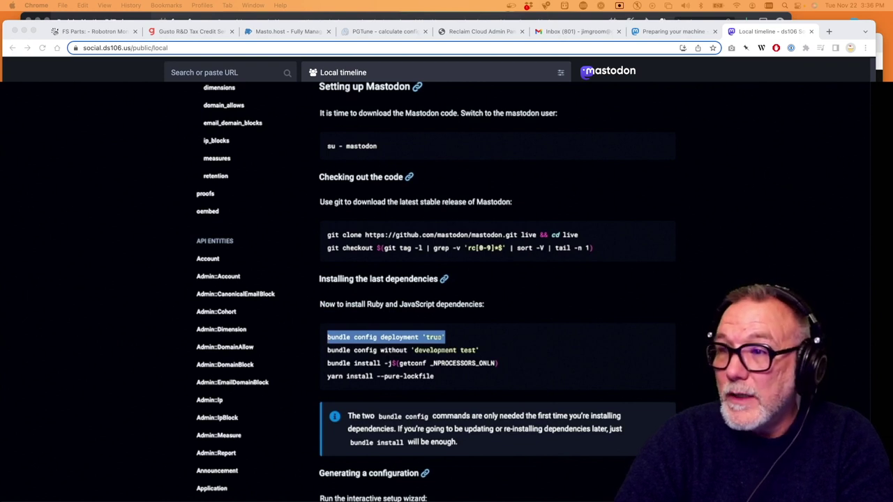
pyautogui.press('super+Tab')
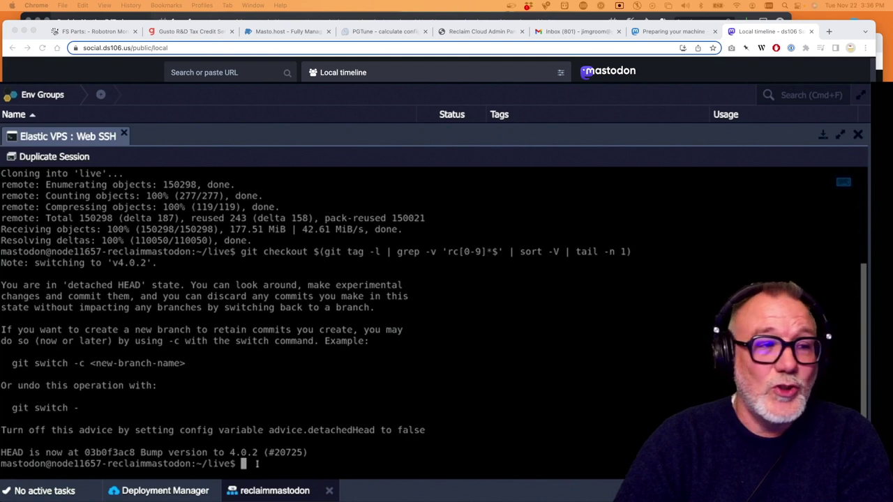
pyautogui.press('super+v')
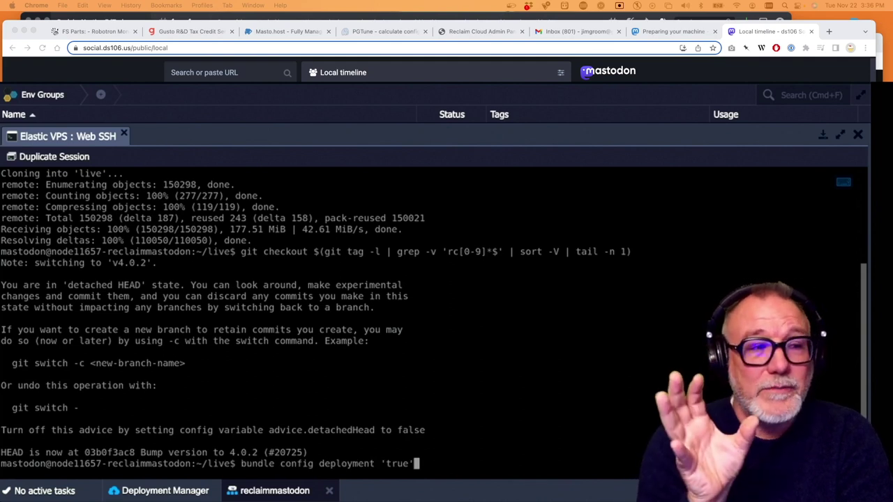
pyautogui.press('Return')
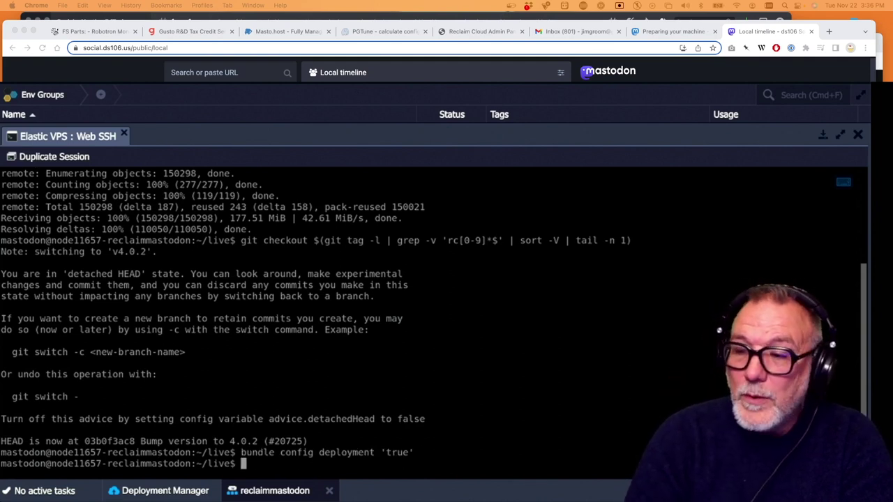
# Exclude the development and test gem groups with 'bundle config without'
pyautogui.press('super+Tab')
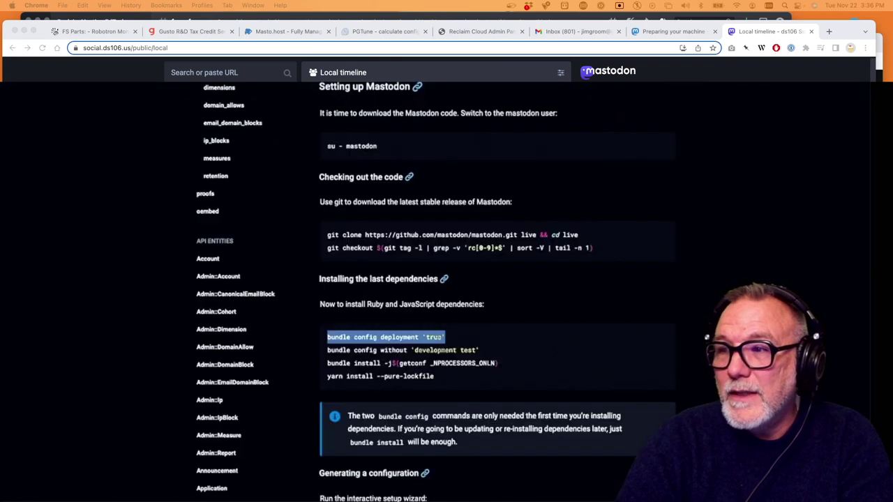
pyautogui.moveTo(483, 351); pyautogui.dragTo(316, 356)
pyautogui.press('super+c')
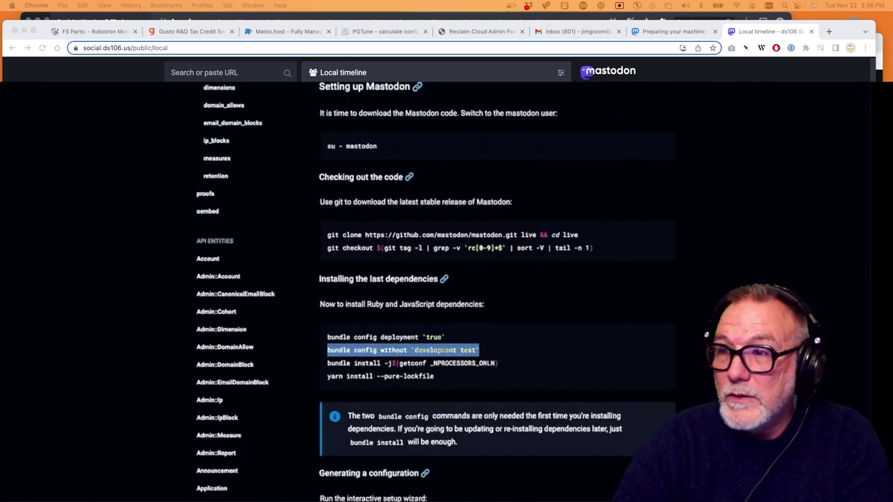
pyautogui.press('super+Tab')
pyautogui.press('super+v')
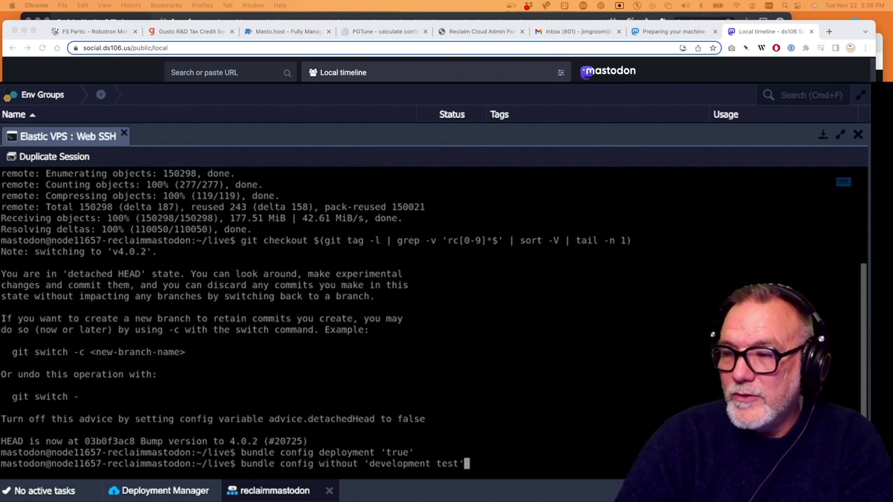
pyautogui.press('Return')
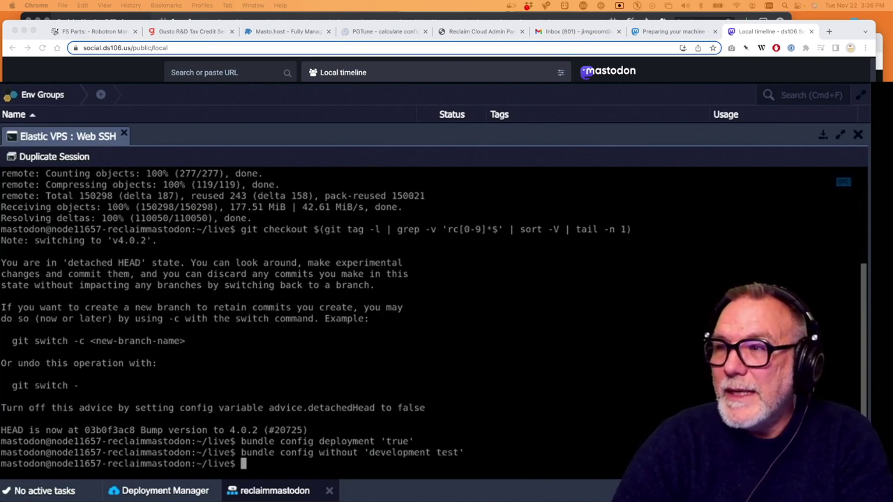
# Start installing Mastodon's Ruby gems with 'bundle install'
pyautogui.press('super+Tab')
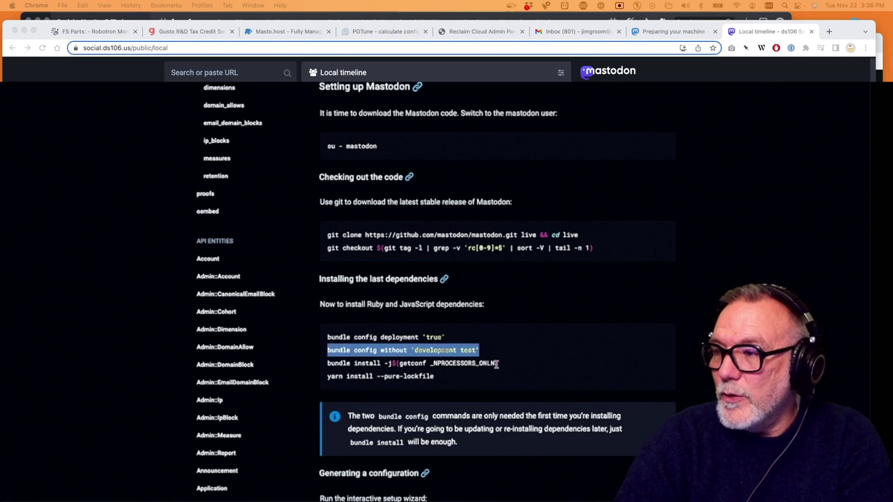
pyautogui.click(496, 362)
pyautogui.moveTo(496, 363); pyautogui.dragTo(324, 363)
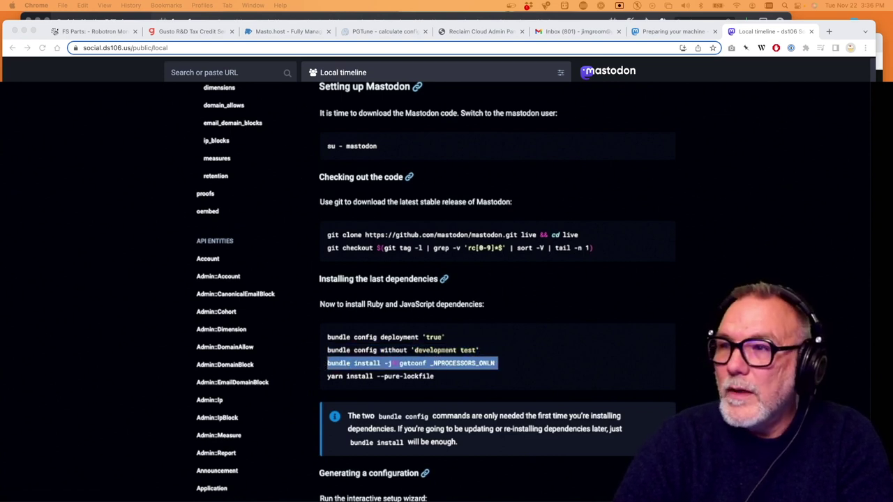
pyautogui.press('super+Tab')
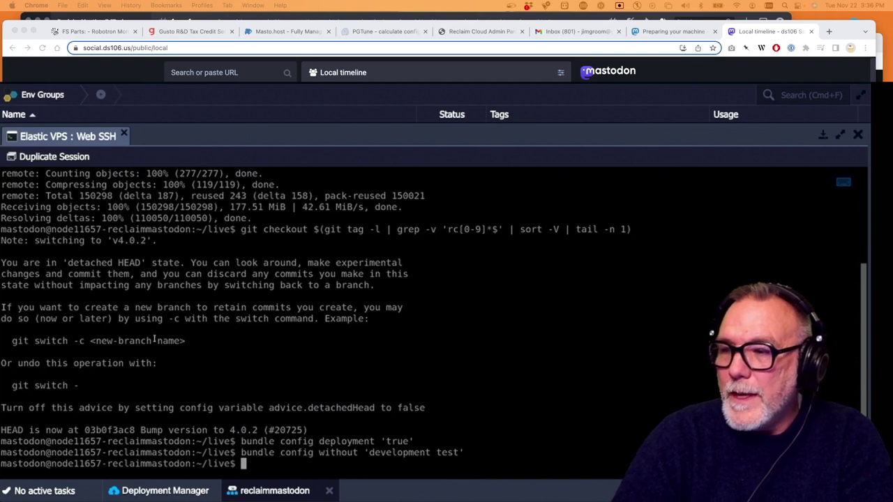
pyautogui.write('bundle install -j$(getconf _NPROCESSORS_ONLN)')
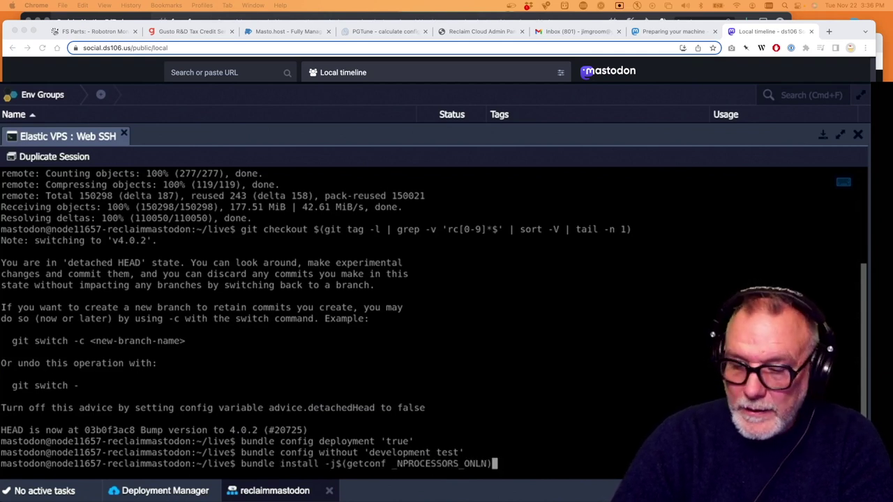
pyautogui.press('Return')
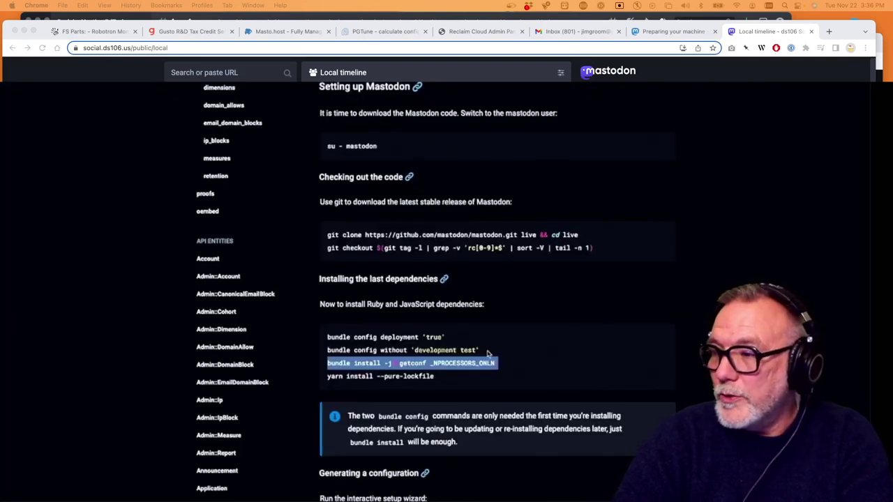
# Let bundle install finish, then scroll the docs to 'Generating a configuration'
pyautogui.moveTo(443, 380); pyautogui.dragTo(324, 375)
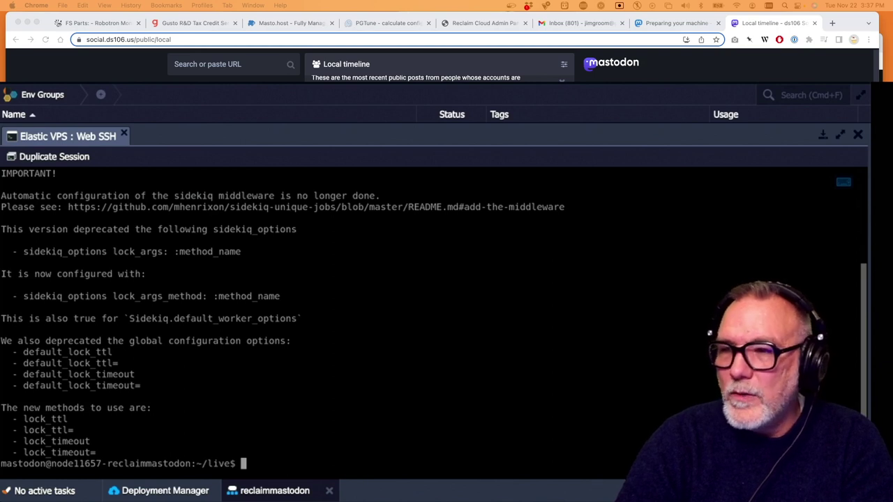
pyautogui.press('super+Tab')
pyautogui.scroll(-5, 417, 307)
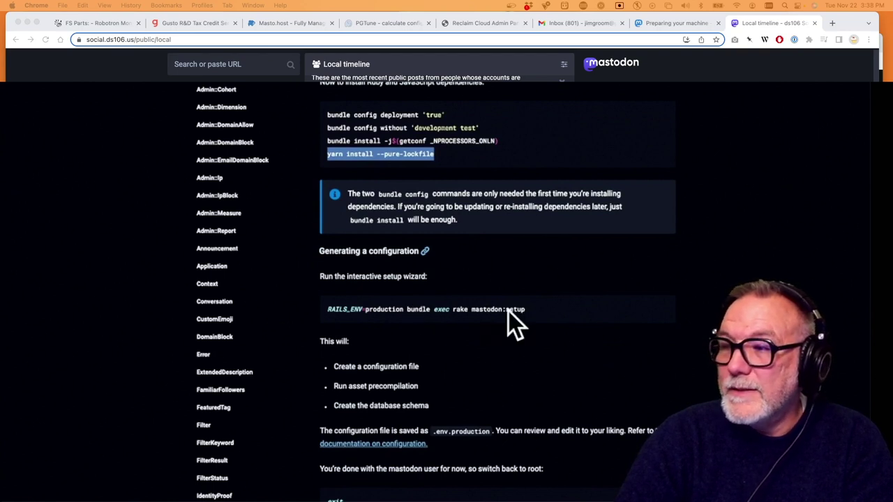
# Paste a clean 'RAILS_ENV=production rake mastodon:setup' line into Web SSH and launch the wizard
pyautogui.moveTo(535, 311); pyautogui.dragTo(319, 309)
pyautogui.press('super+c')
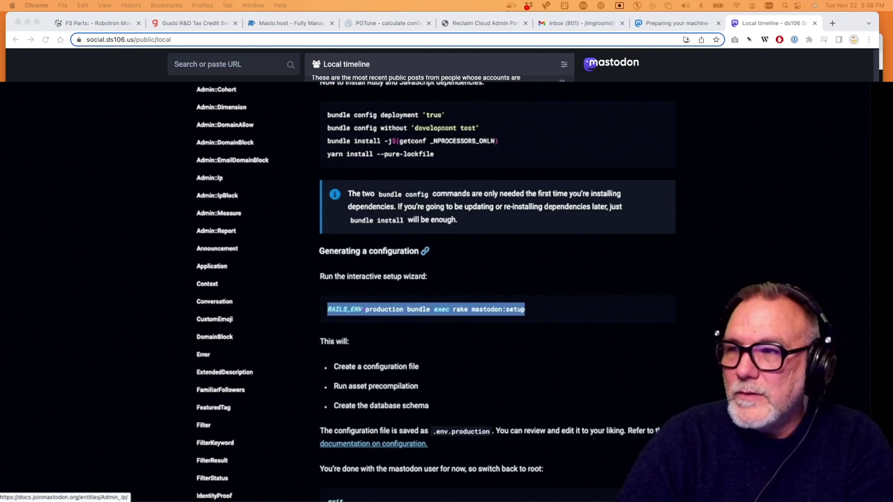
pyautogui.press('super+Tab')
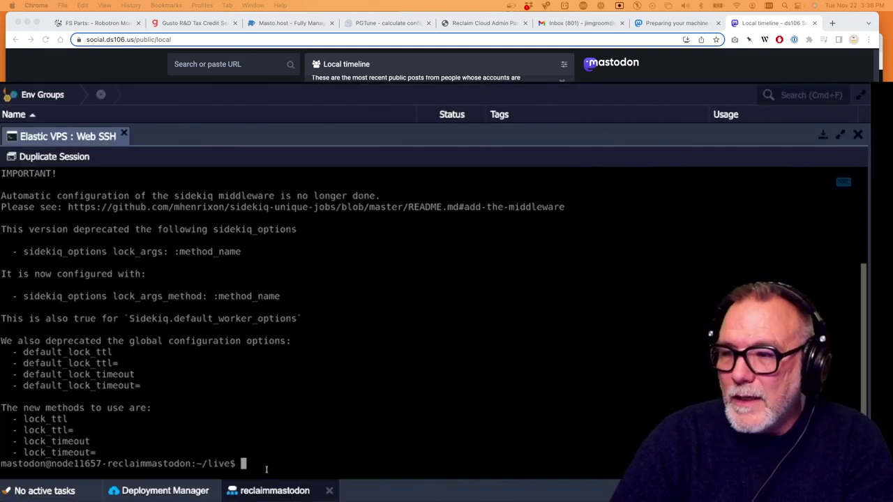
pyautogui.write('b')
pyautogui.press('super+v')
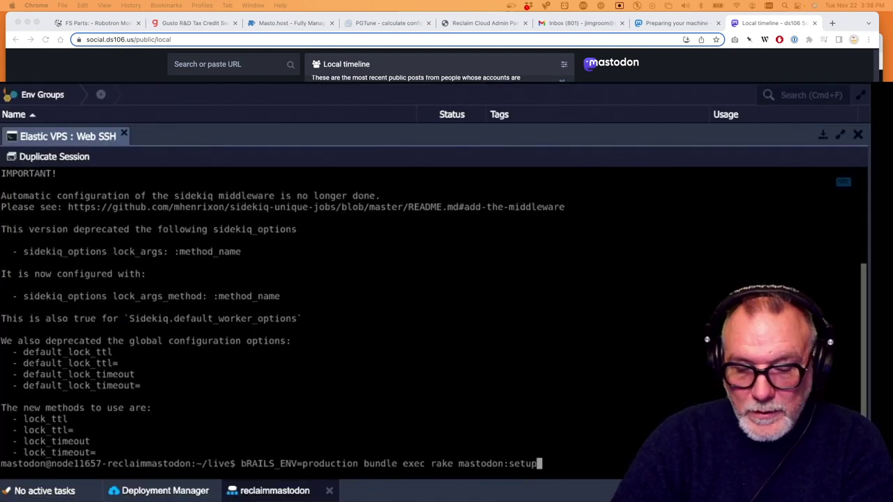
pyautogui.press('super+v')
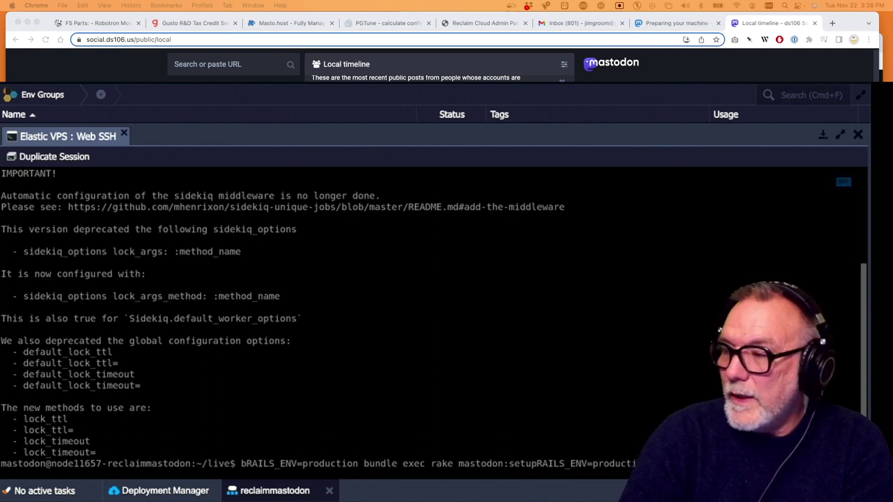
pyautogui.press('BackSpace')
pyautogui.press('BackSpace')
pyautogui.press('BackSpace')
pyautogui.press('BackSpace')
pyautogui.press('BackSpace')
pyautogui.press('BackSpace')
pyautogui.press('BackSpace')
pyautogui.press('BackSpace')
pyautogui.press('BackSpace')
pyautogui.press('BackSpace')
pyautogui.press('BackSpace')
pyautogui.press('BackSpace')
pyautogui.press('BackSpace')
pyautogui.press('BackSpace')
pyautogui.press('BackSpace')
pyautogui.press('BackSpace')
pyautogui.press('BackSpace')
pyautogui.press('BackSpace')
pyautogui.press('BackSpace')
pyautogui.press('BackSpace')
pyautogui.press('BackSpace')
pyautogui.press('BackSpace')
pyautogui.press('BackSpace')
pyautogui.press('BackSpace')
pyautogui.press('BackSpace')
pyautogui.press('BackSpace')
pyautogui.press('BackSpace')
pyautogui.press('BackSpace')
pyautogui.press('BackSpace')
pyautogui.press('BackSpace')
pyautogui.press('BackSpace')
pyautogui.press('BackSpace')
pyautogui.press('BackSpace')
pyautogui.press('BackSpace')
pyautogui.press('BackSpace')
pyautogui.press('BackSpace')
pyautogui.press('BackSpace')
pyautogui.press('BackSpace')
pyautogui.press('BackSpace')
pyautogui.press('BackSpace')
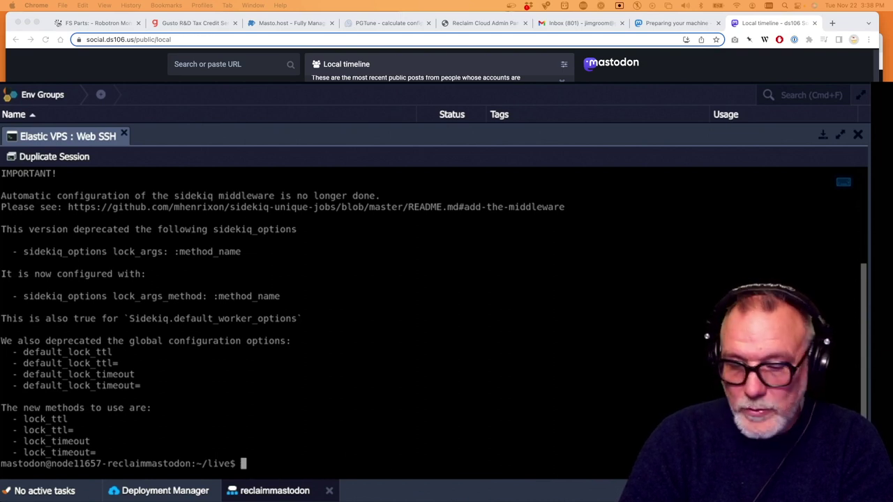
pyautogui.press('super+v')
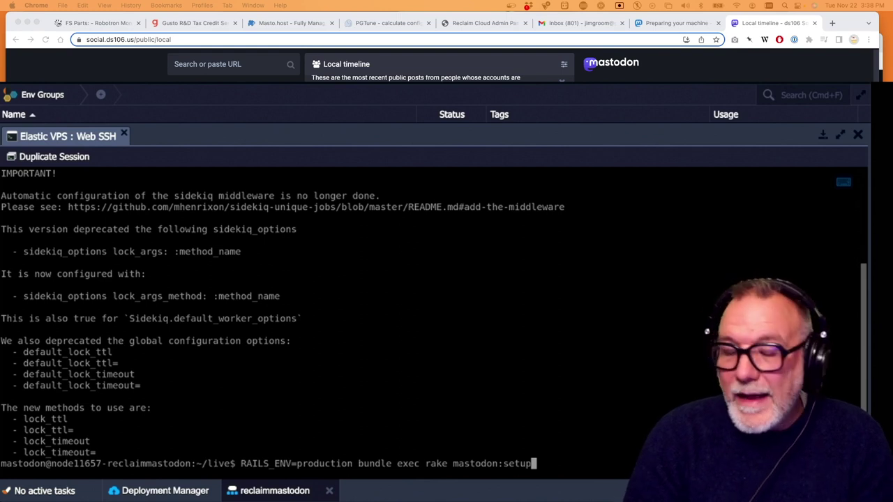
pyautogui.press('Return')
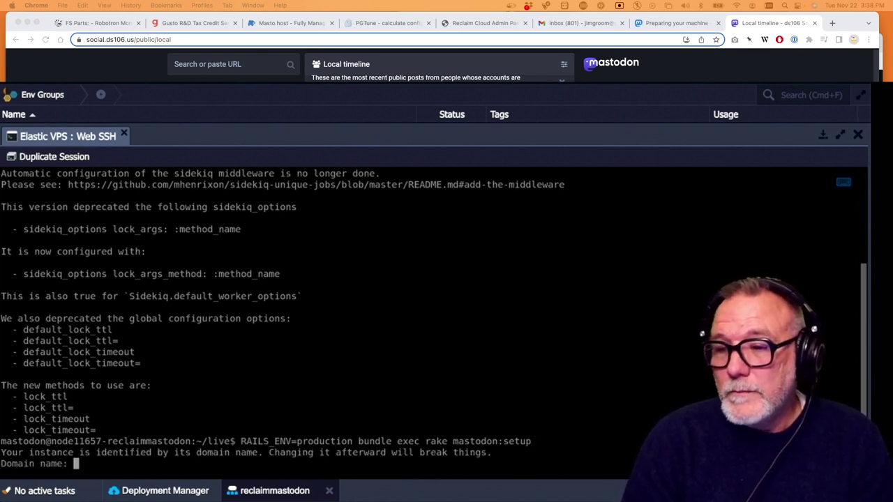
# Set the instance domain to reclaim.rocks, decline single-user mode, and confirm Mastodon isn't in Docker
pyautogui.write('r')
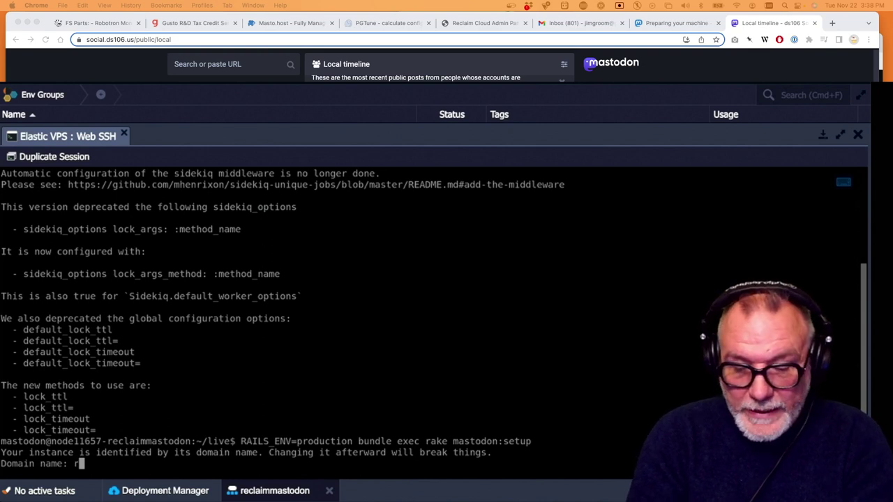
pyautogui.write('eclaim.rocks')
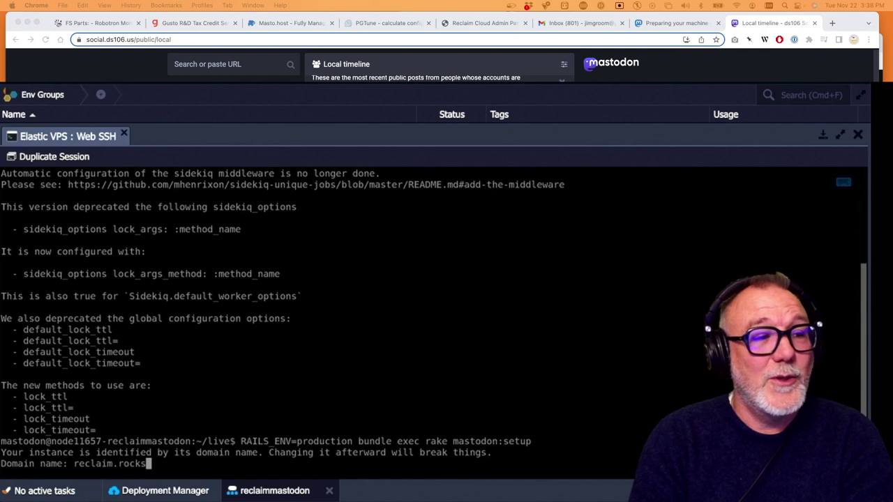
pyautogui.press('Return')
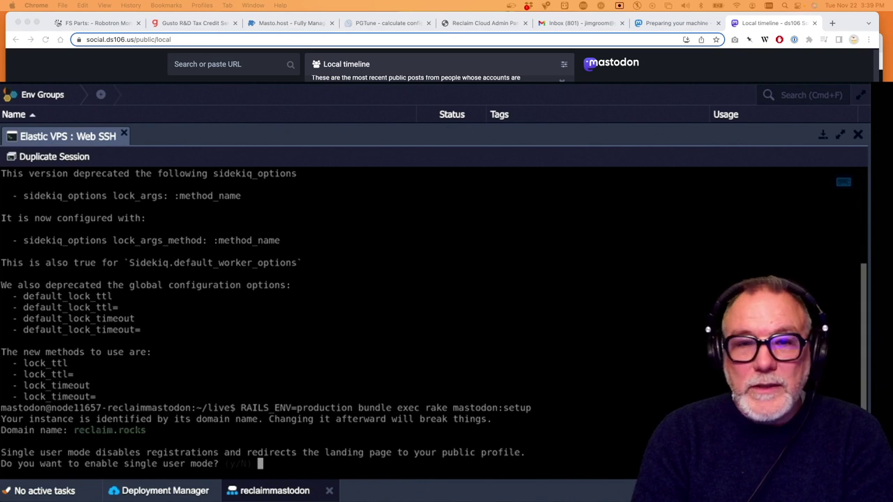
pyautogui.press('Return')
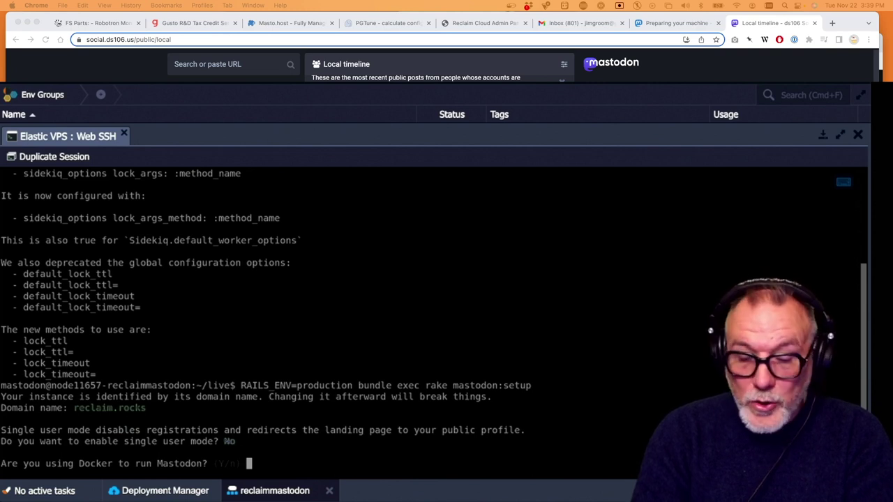
pyautogui.write('n')
pyautogui.press('Return')
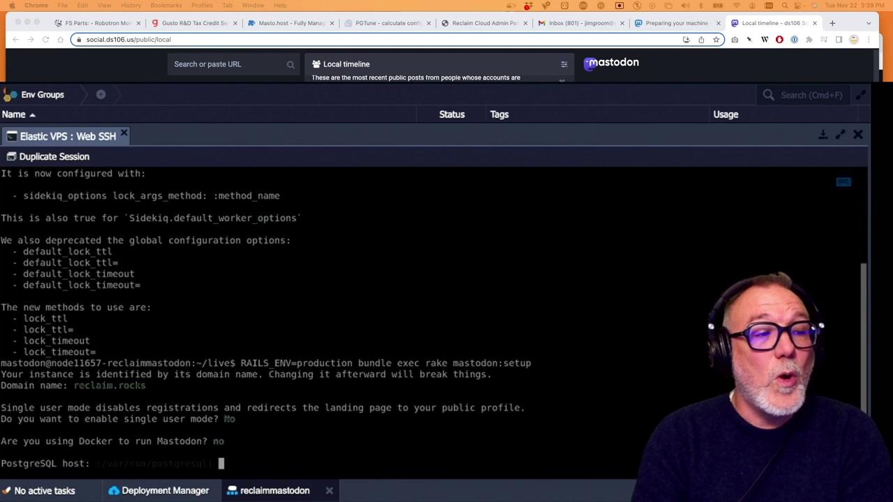
# Accept default PostgreSQL host, port 5432, database mastodon_production, and default Redis host, port and password
pyautogui.press('Return')
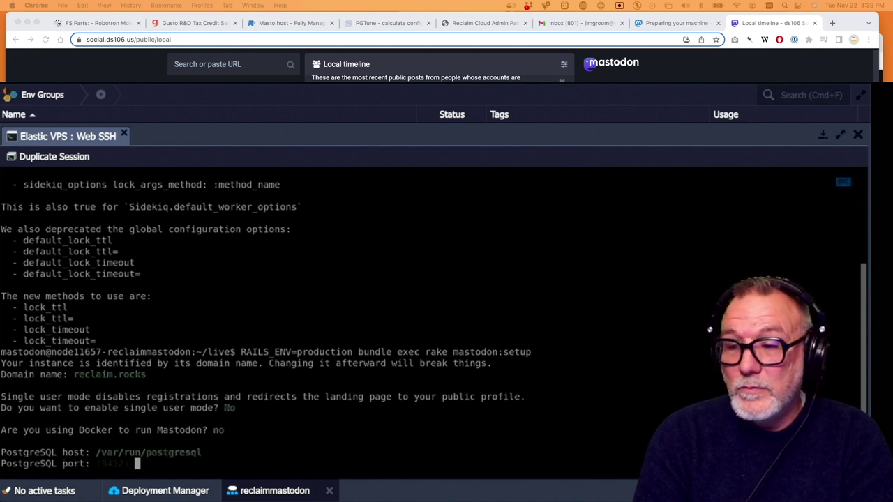
pyautogui.press('Return')
pyautogui.press('Return')
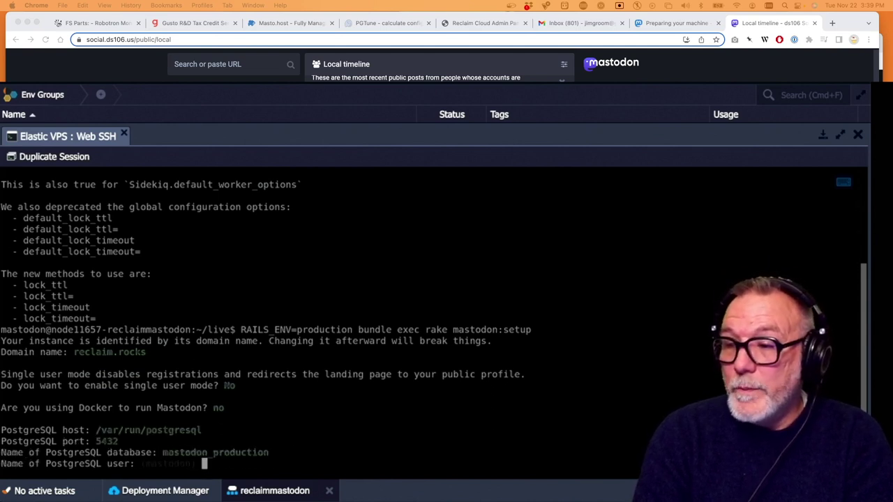
pyautogui.press('Return')
pyautogui.press('Return')
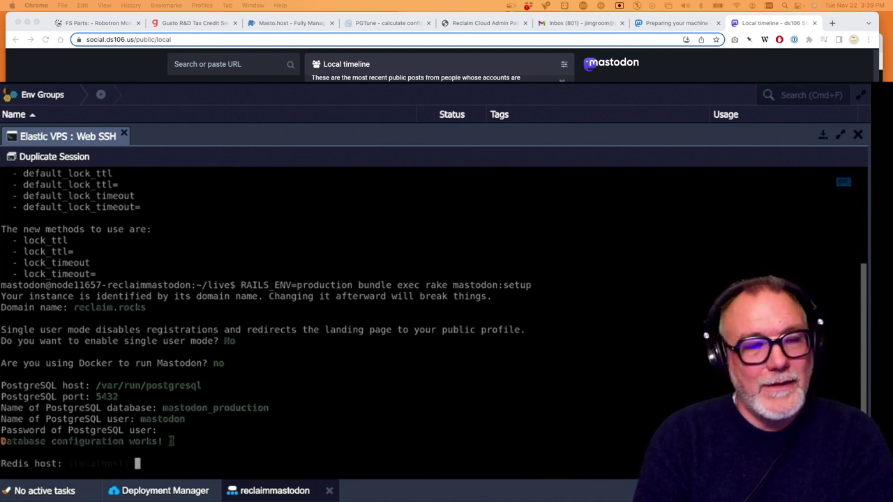
pyautogui.press('Return')
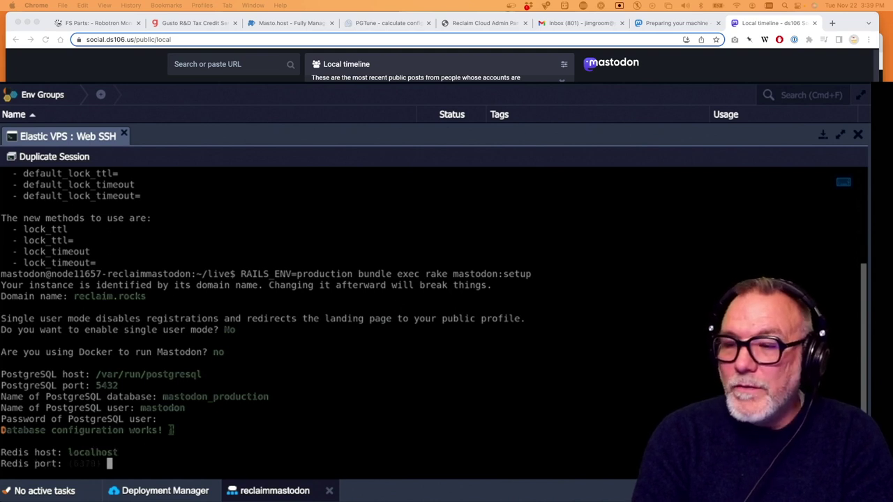
pyautogui.press('Return')
pyautogui.press('Return')
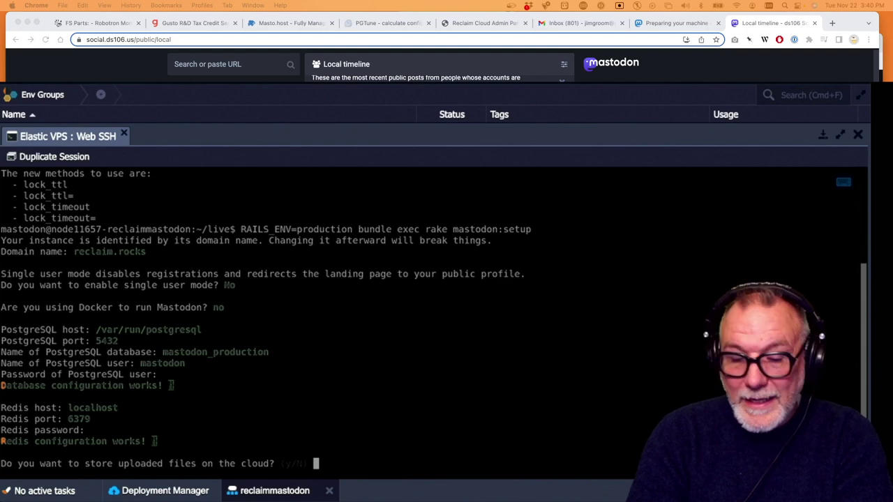
# Store uploads on DigitalOcean Spaces in the reclaimrocks space, region nyc3, with the default endpoint
pyautogui.write('y')
pyautogui.press('Return')
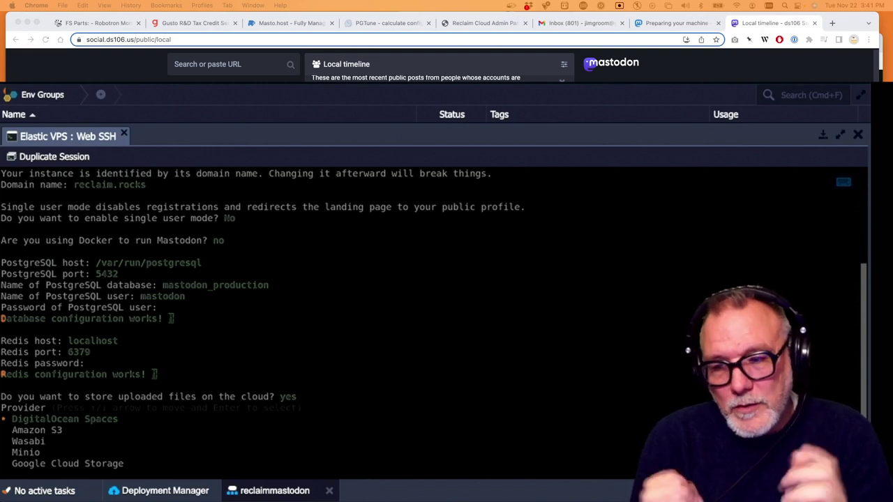
pyautogui.press('Return')
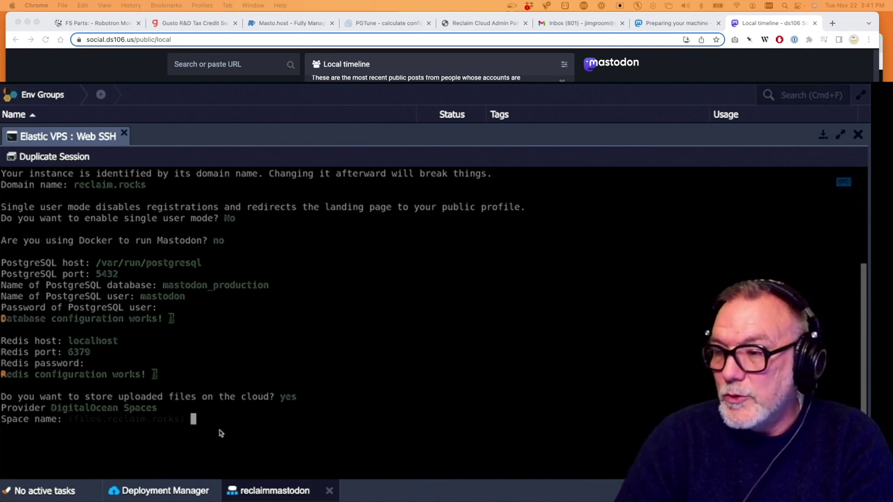
pyautogui.write('recla')
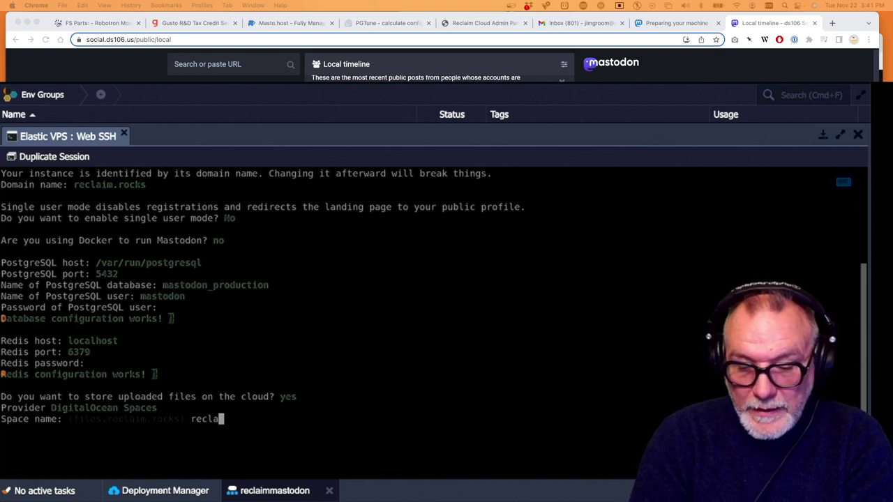
pyautogui.write('imrocks')
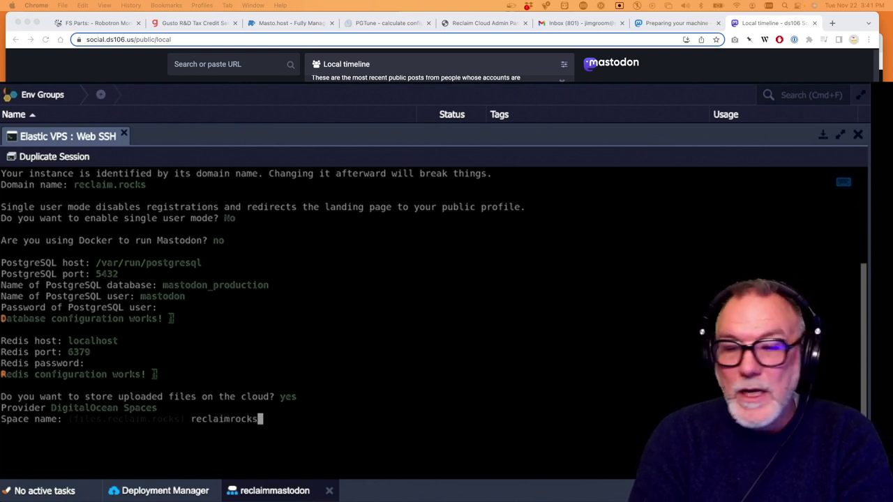
pyautogui.press('Return')
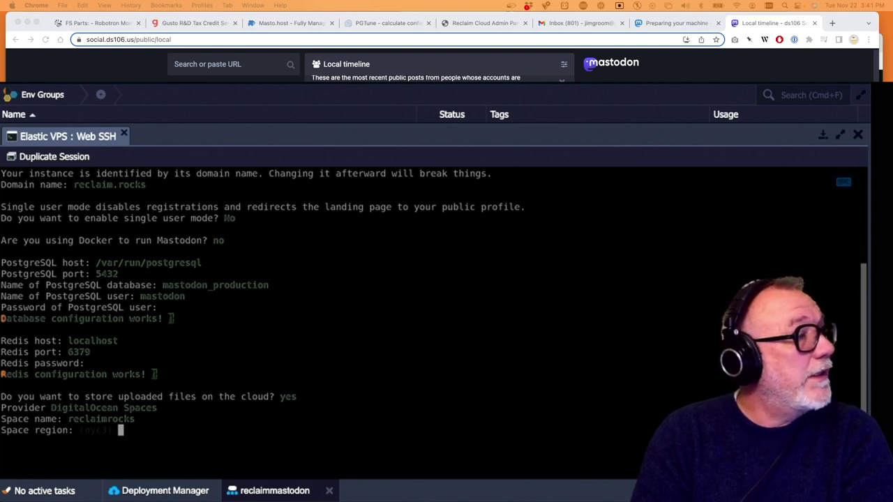
pyautogui.press('Return')
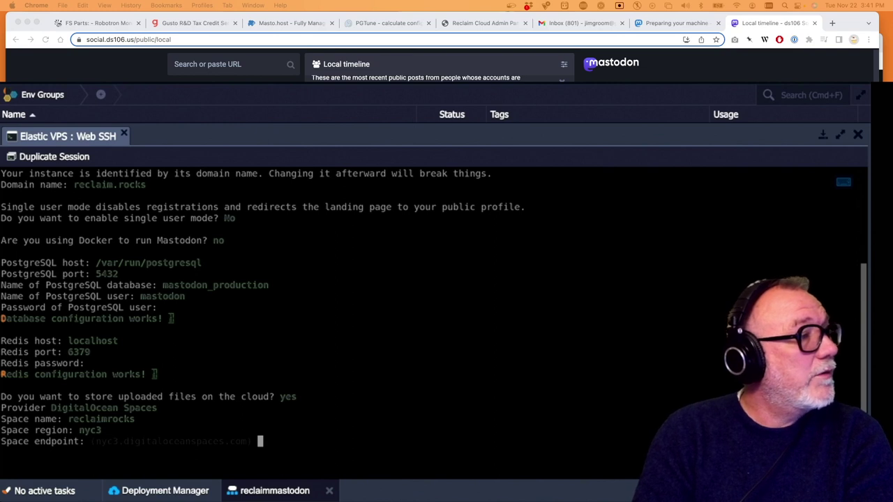
pyautogui.press('Return')
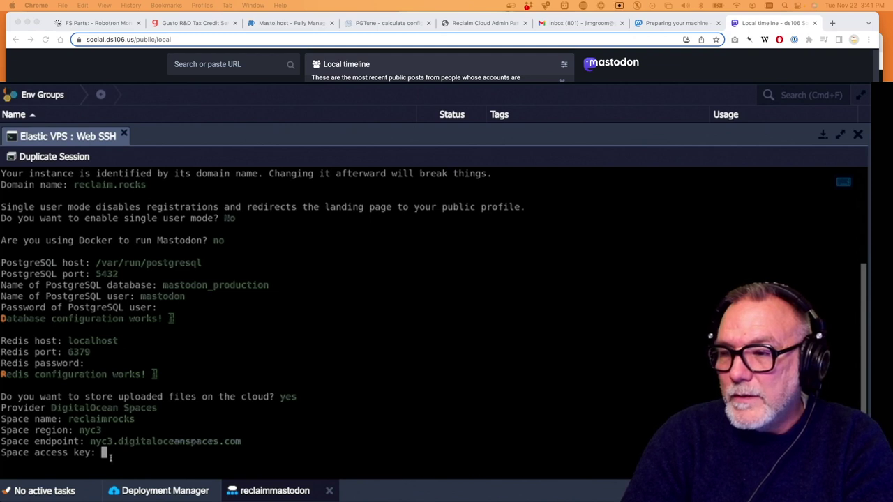
# Paste in the Space access key and secret key
pyautogui.press('super+v')
pyautogui.press('Return')
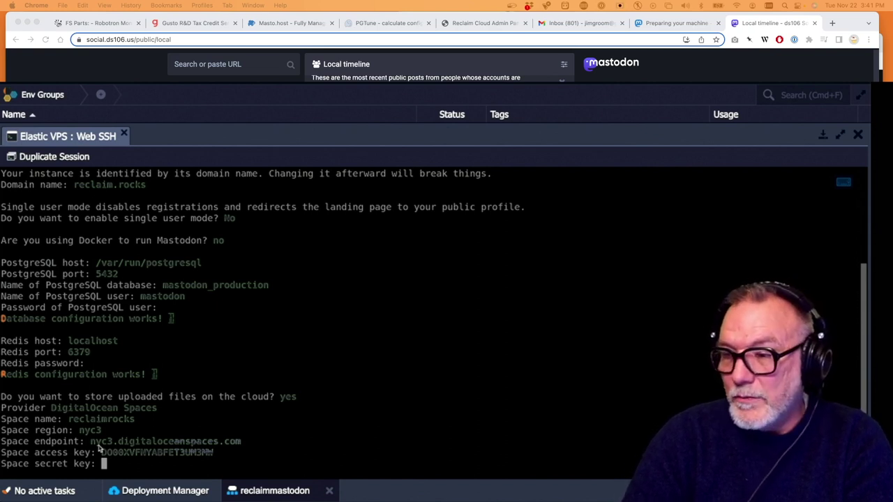
pyautogui.press('super+v')
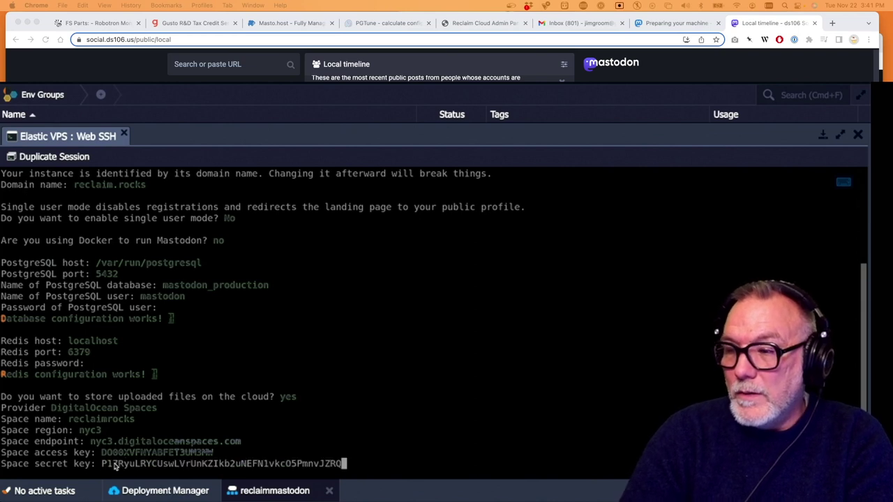
pyautogui.press('Return')
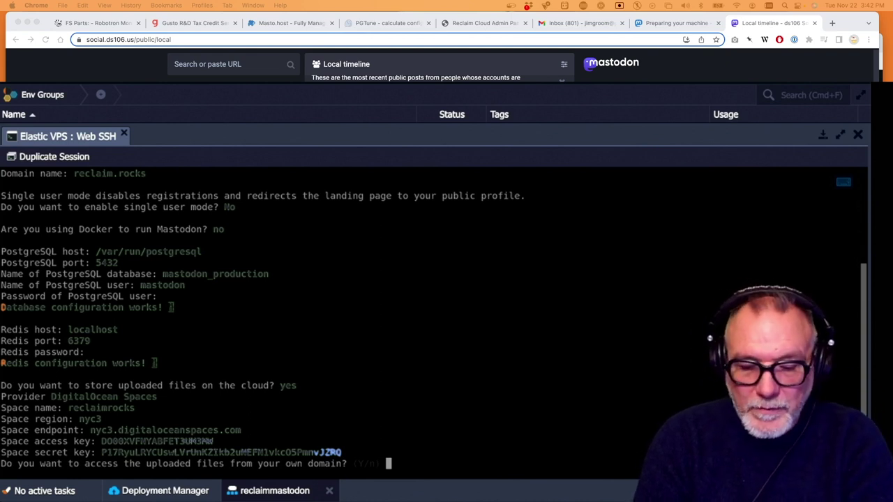
# Decline a custom upload domain and localhost mail, and use smtp.mailgun.org on port 587
pyautogui.write('n')
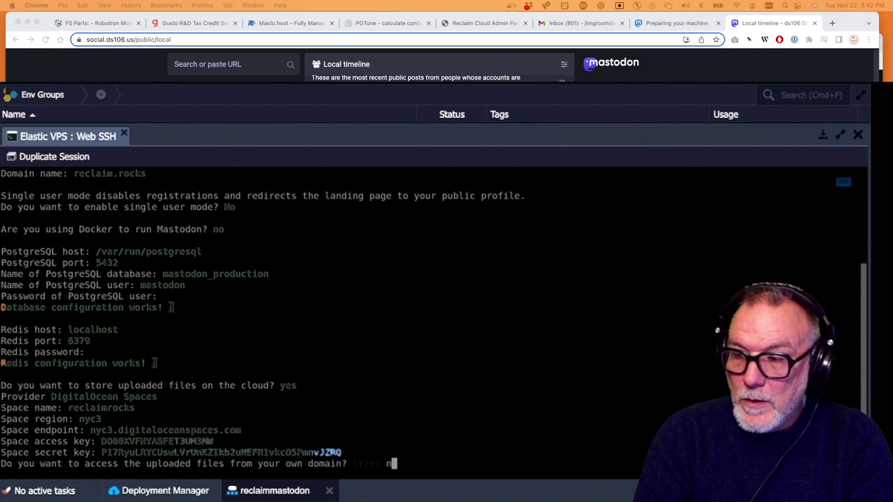
pyautogui.press('Return')
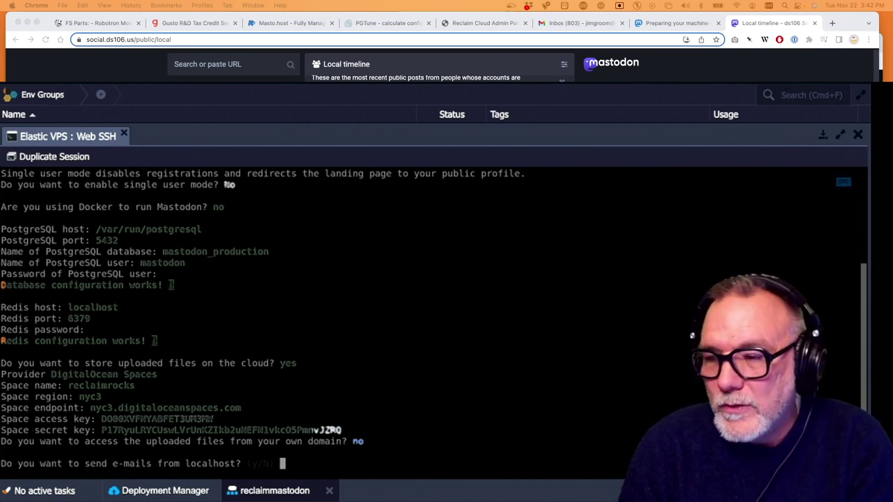
pyautogui.write('N')
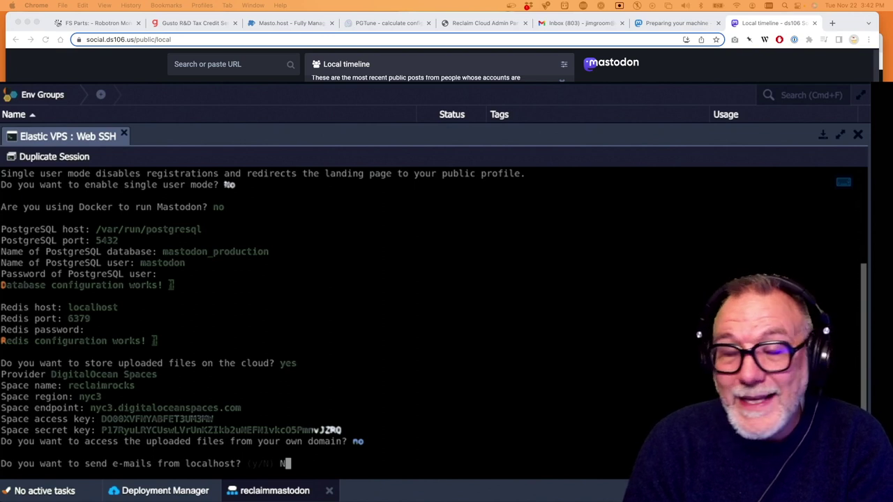
pyautogui.press('Return')
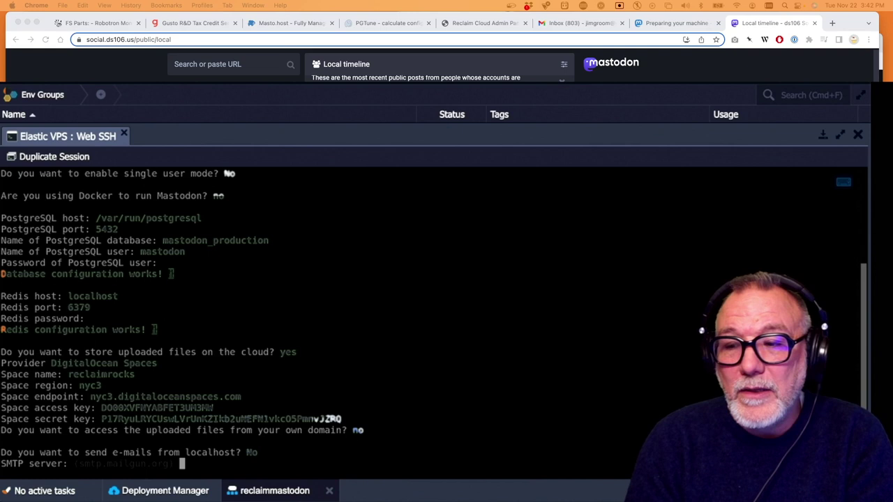
pyautogui.press('Return')
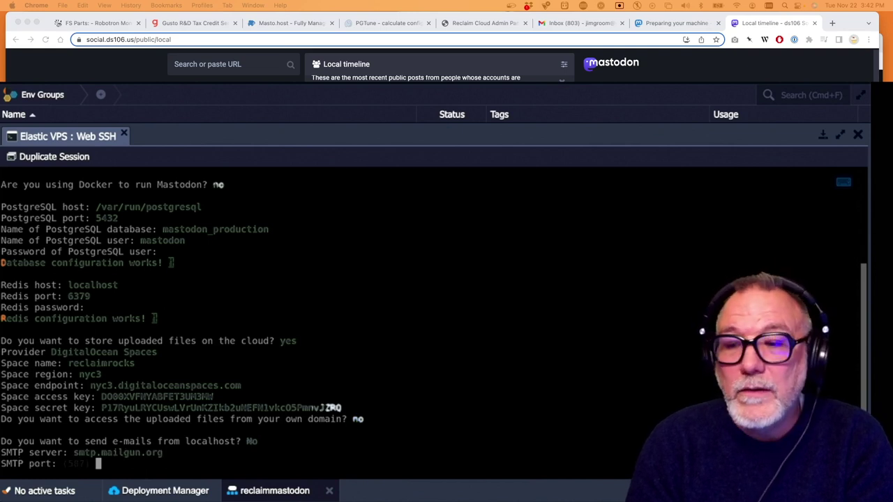
pyautogui.press('Return')
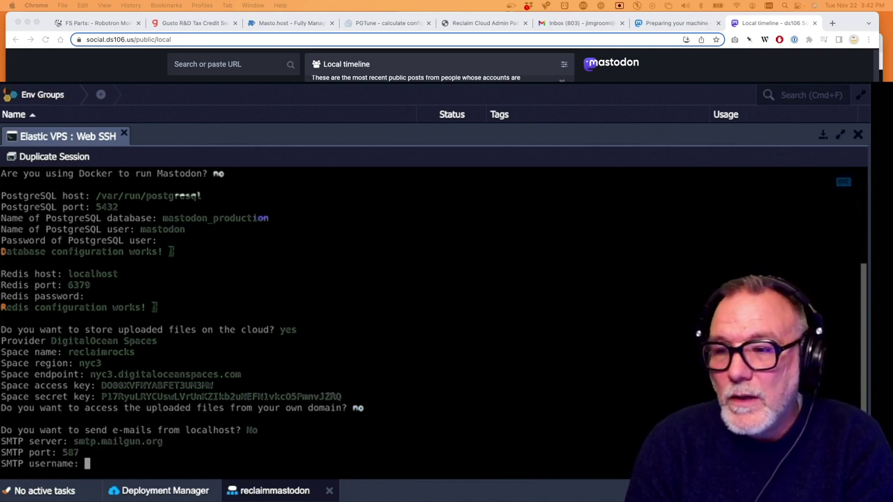
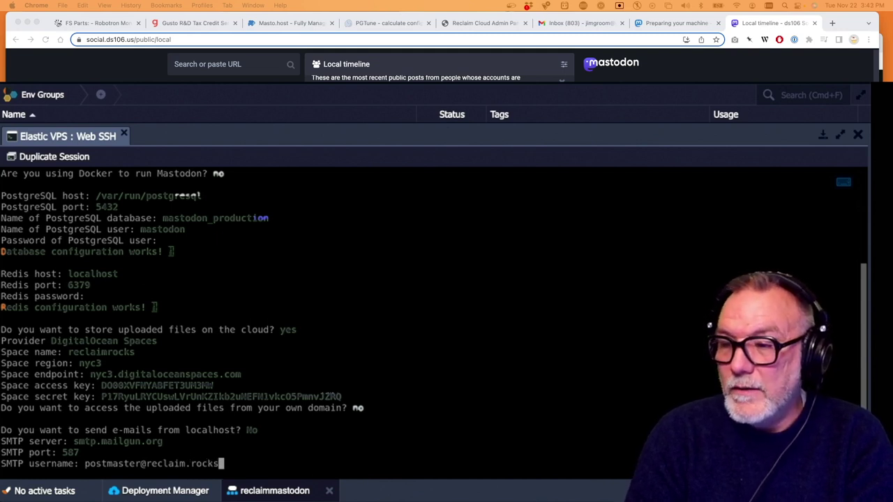
# Enter the SMTP username and password, keeping plain authentication
pyautogui.press('Return')
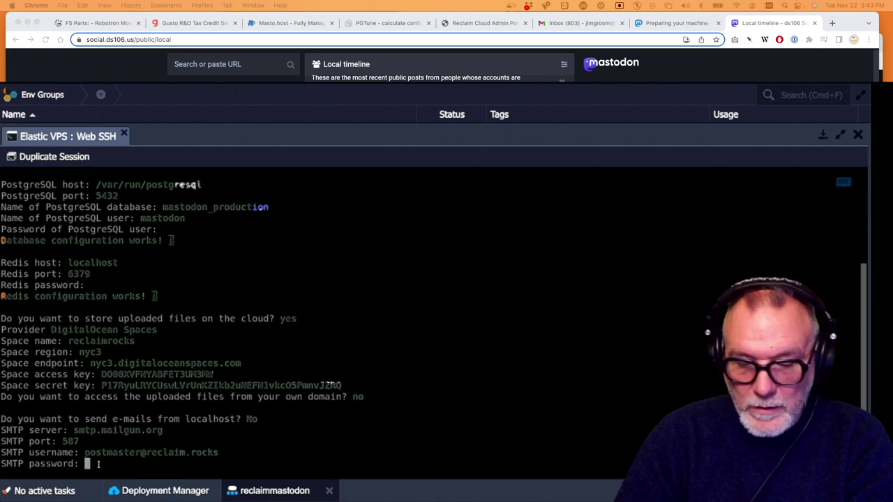
pyautogui.press('Return')
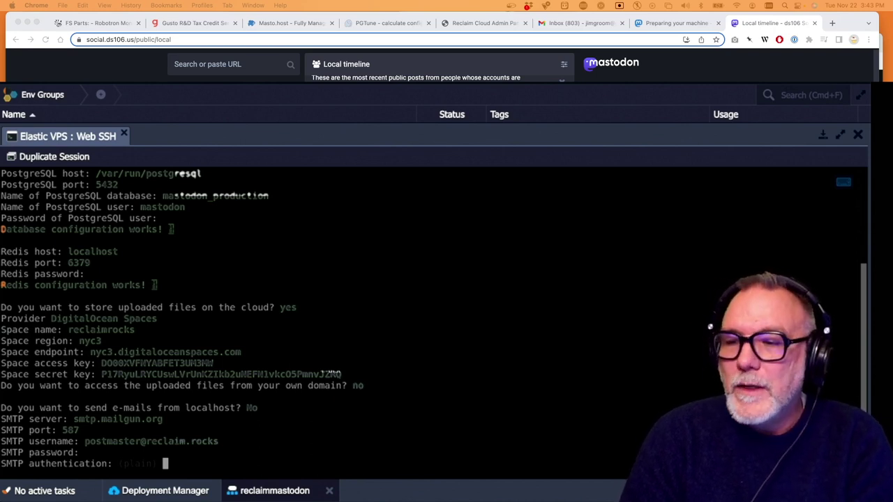
pyautogui.press('Return')
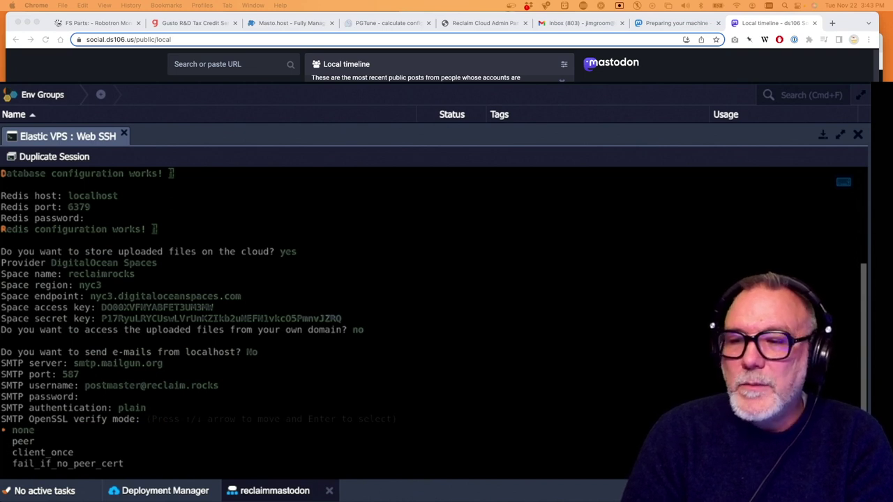
# Keep OpenSSL verify mode none, STARTTLS auto, and the default sender address
pyautogui.press('Return')
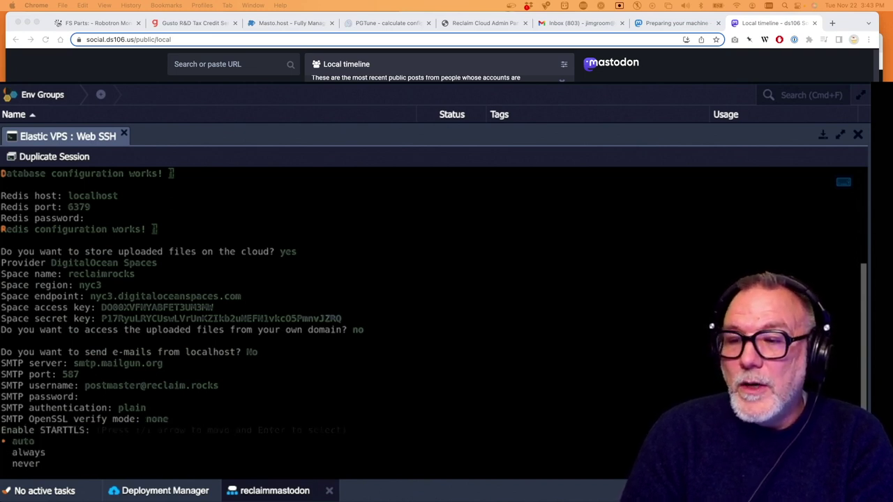
pyautogui.press('Return')
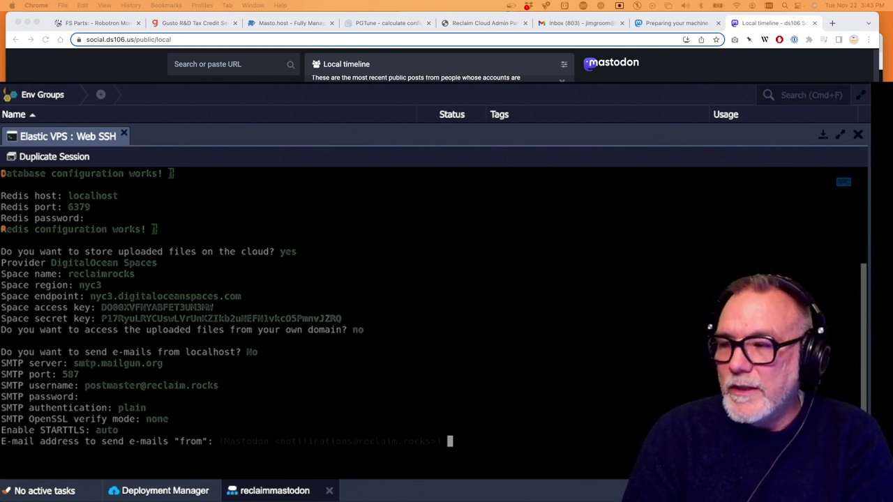
pyautogui.press('Return')
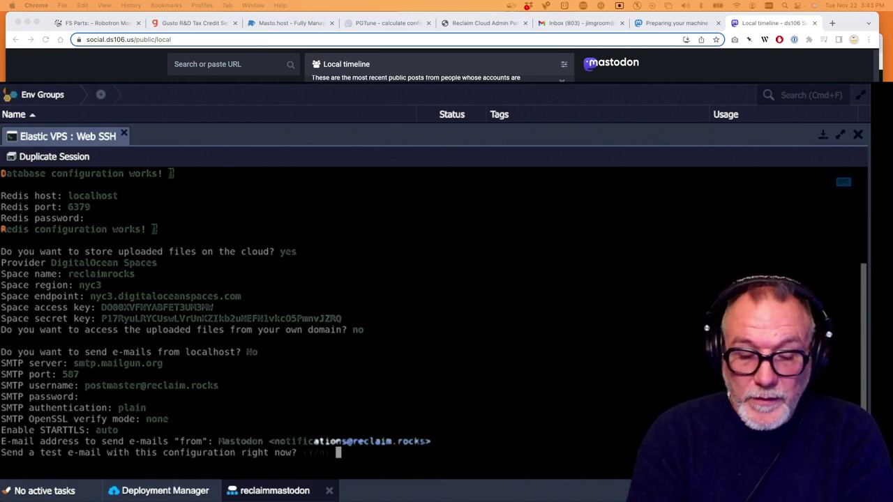
# Send a test e-mail to the recipient's e-mail address
pyautogui.write('Y')
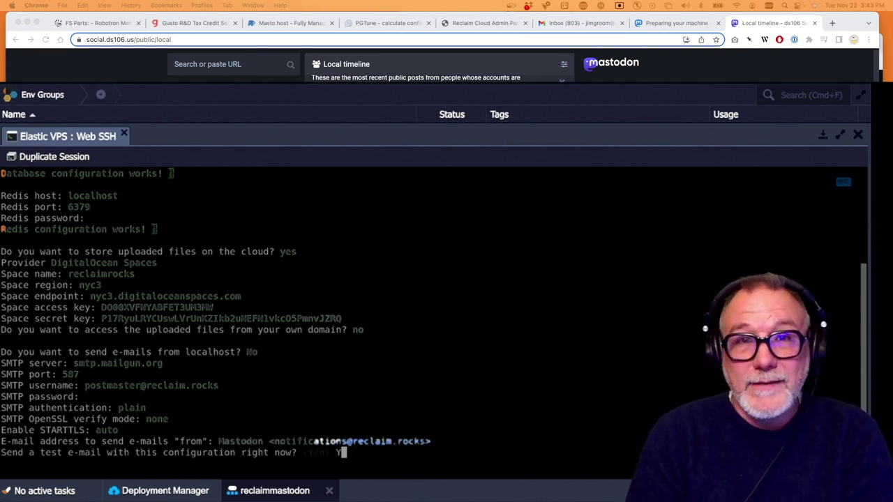
pyautogui.press('Return')
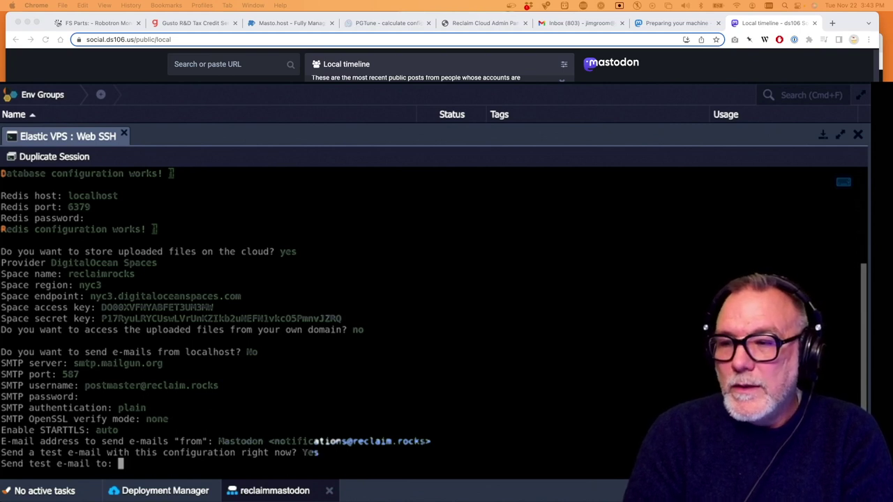
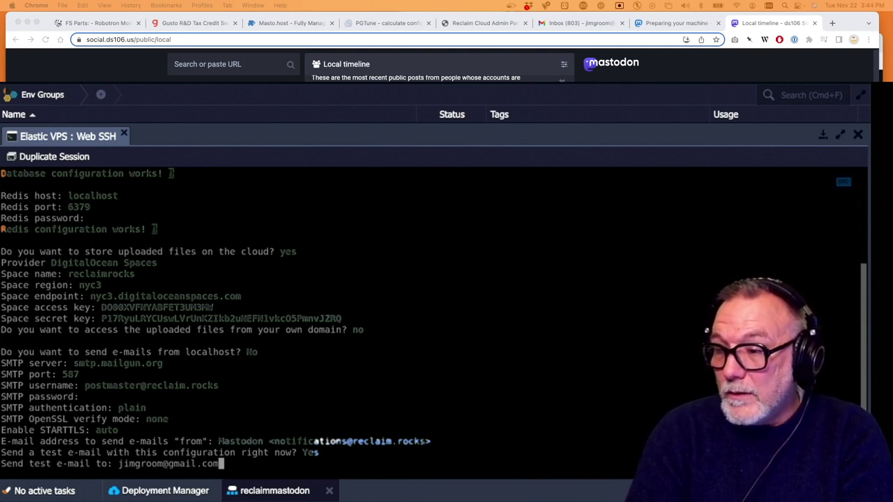
pyautogui.press('Return')
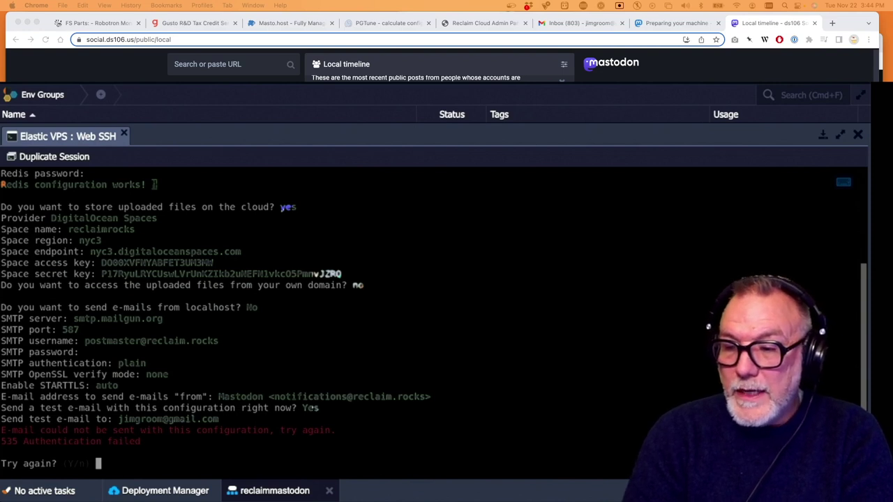
# Retry mail setup without localhost, using smtp.mailgun.org with the SMTP username and password
pyautogui.press('Return')
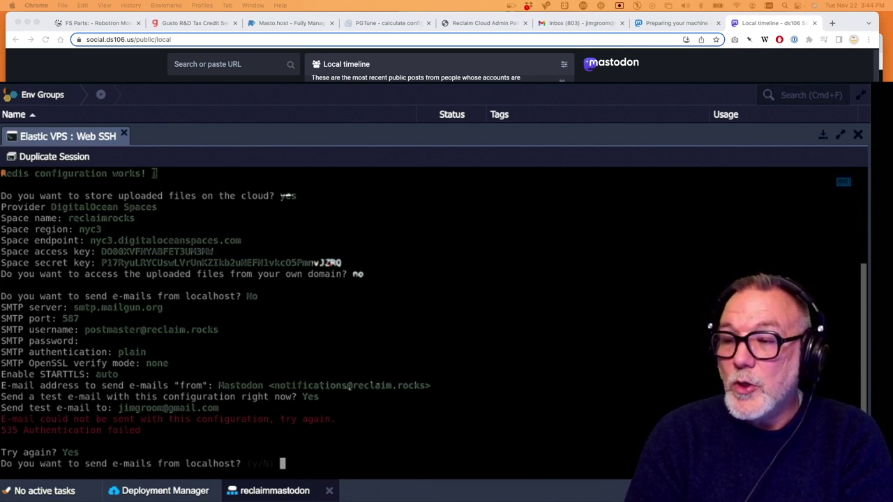
pyautogui.press('Return')
pyautogui.press('Return')
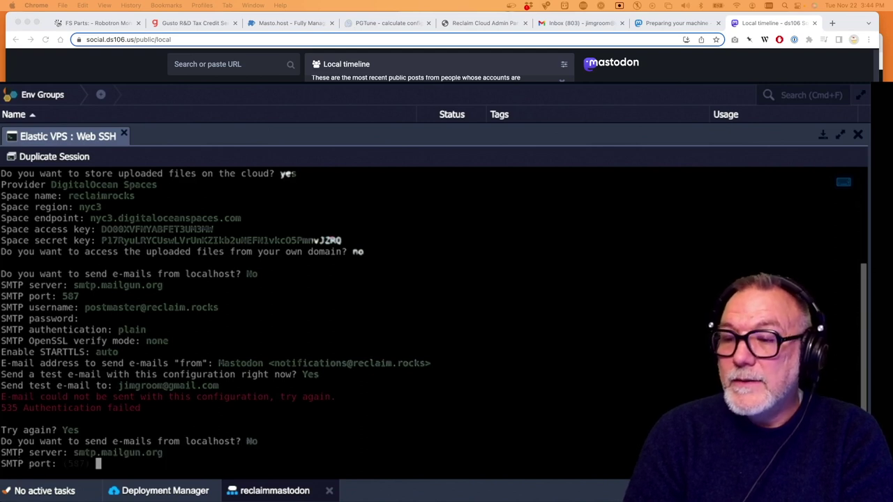
pyautogui.press('Return')
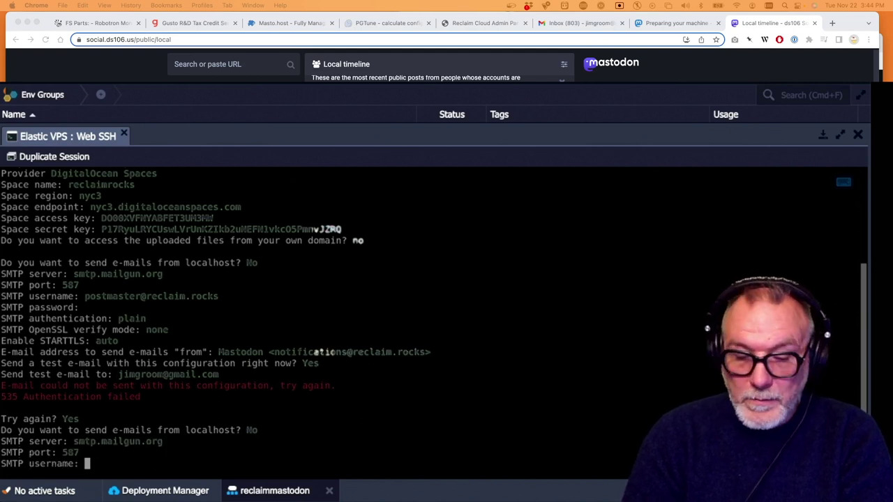
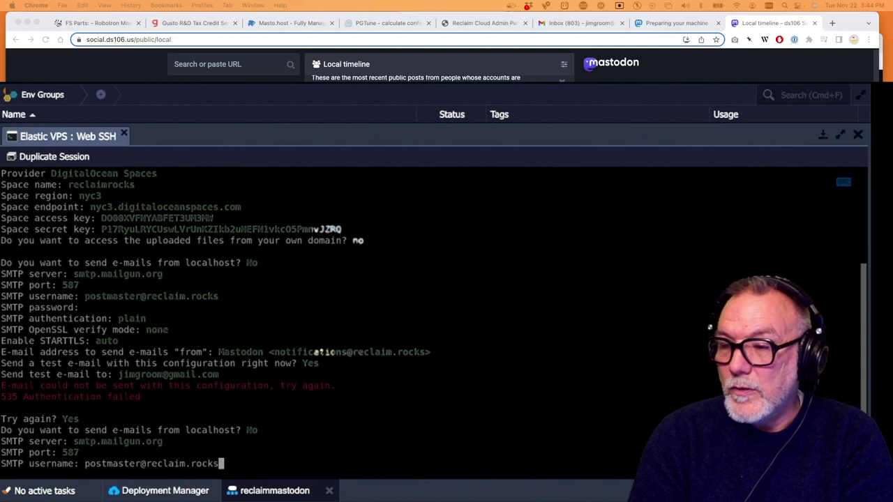
pyautogui.press('Return')
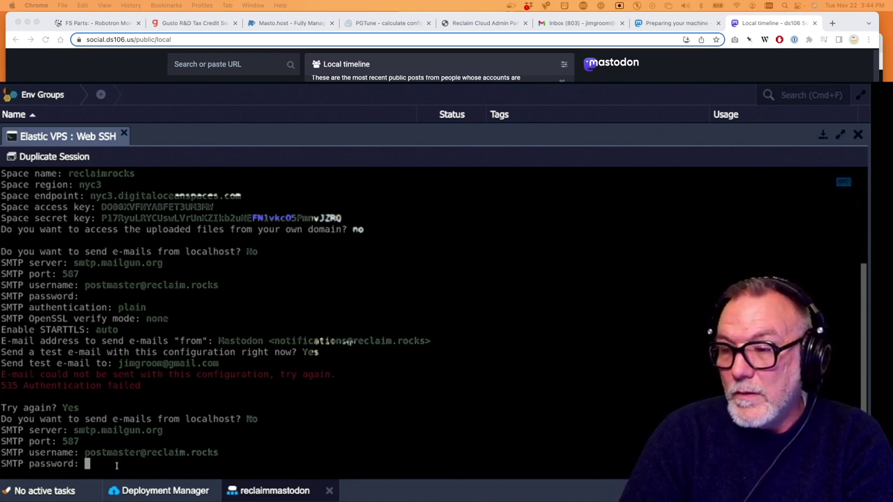
pyautogui.press('Return')
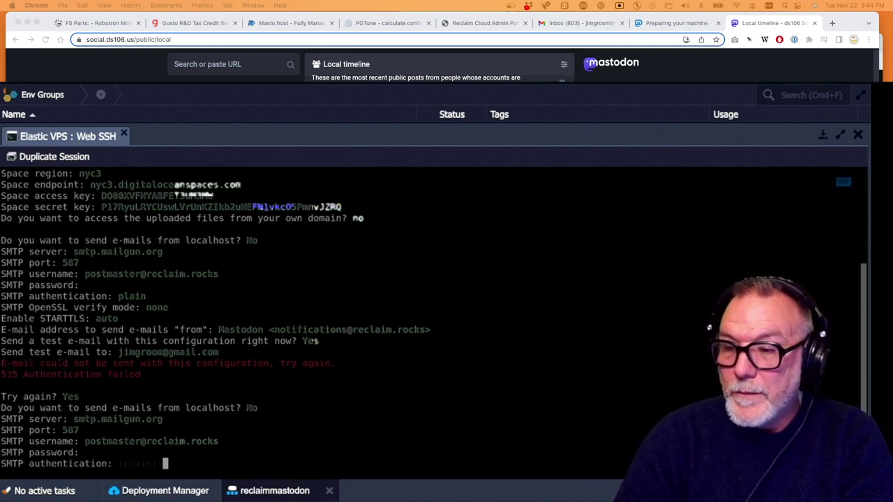
# Keep plain auth, verify mode none, STARTTLS auto, default sender, and resend the test e-mail
pyautogui.press('Return')
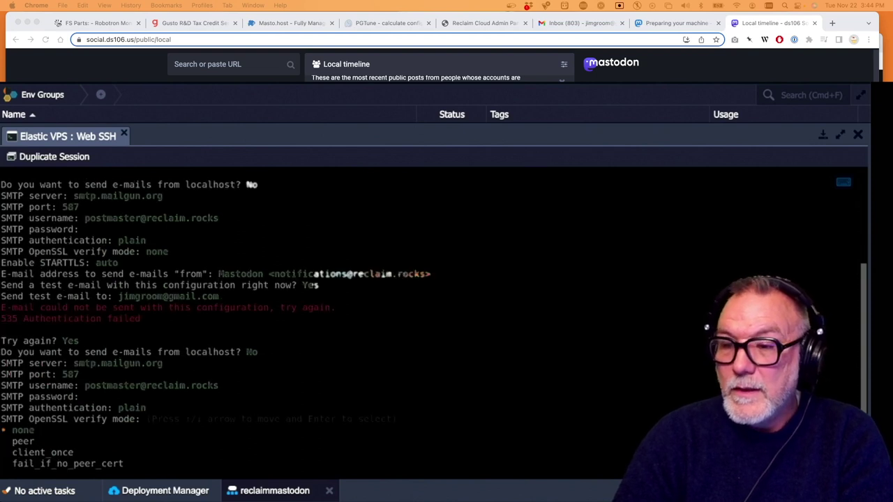
pyautogui.press('Return')
pyautogui.press('Return')
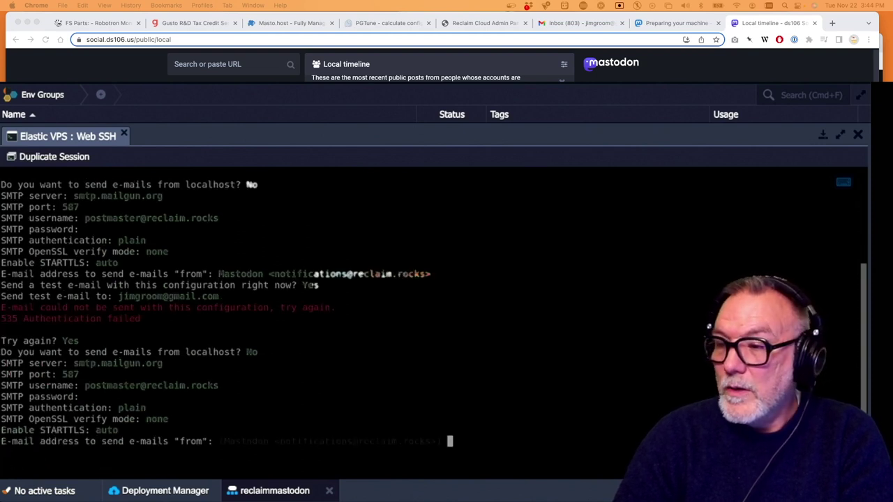
pyautogui.press('Return')
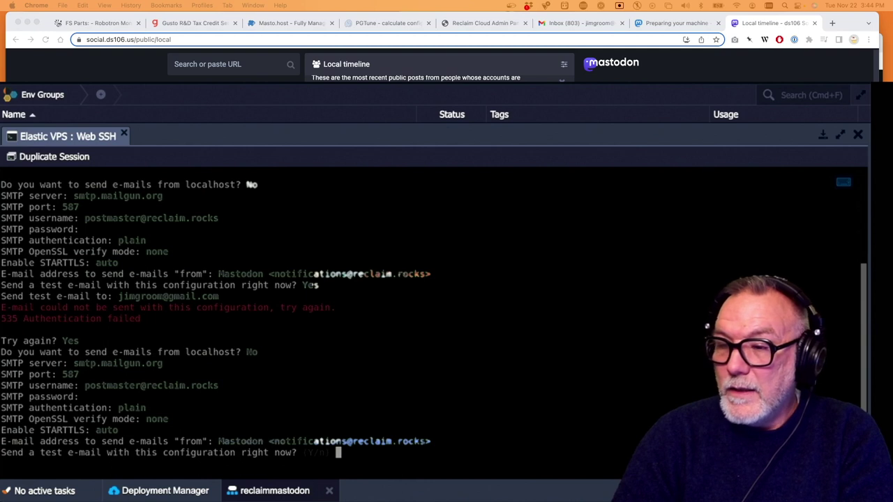
pyautogui.press('Return')
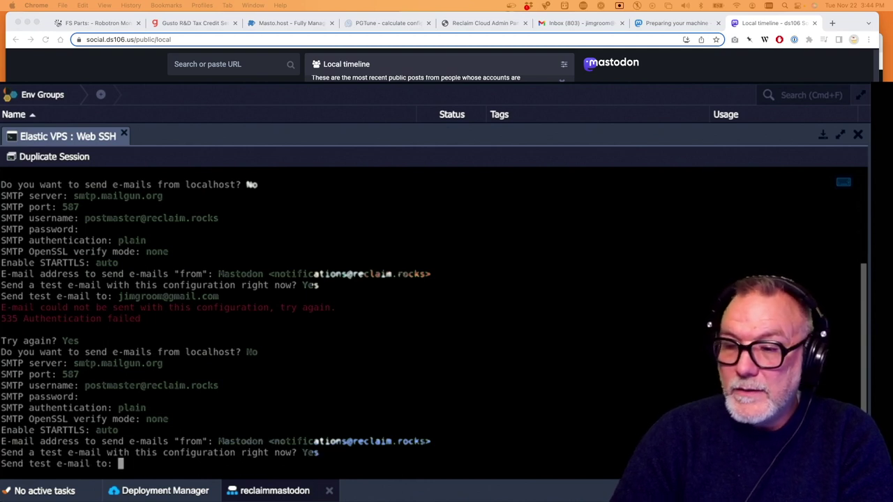
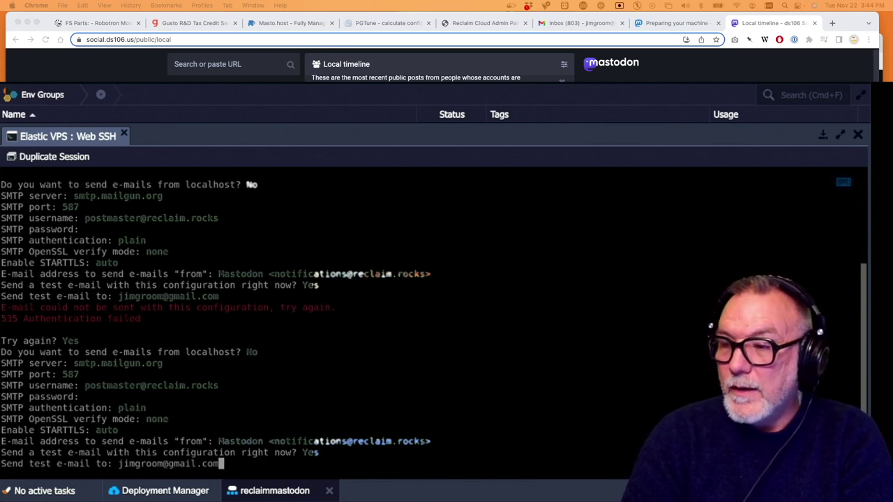
pyautogui.press('Return')
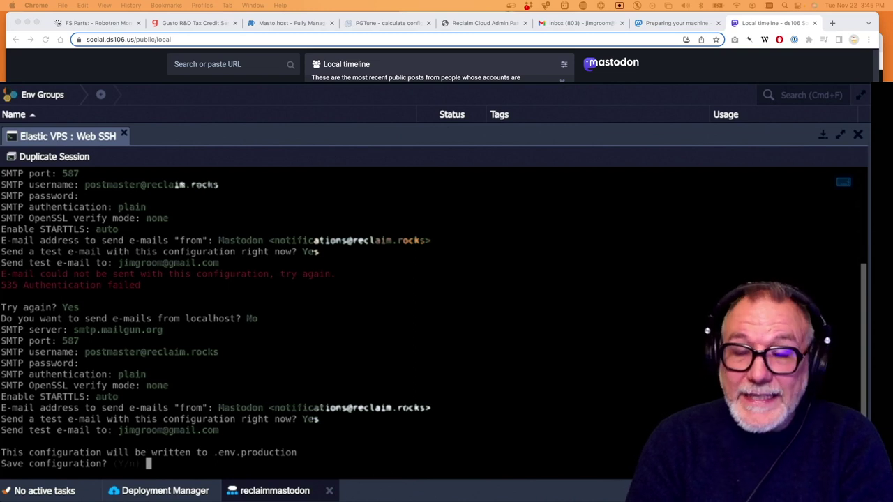
# Save to .env.production, prepare the database, start asset compilation, and bring forward the Mastodon docs window
pyautogui.press('Return')
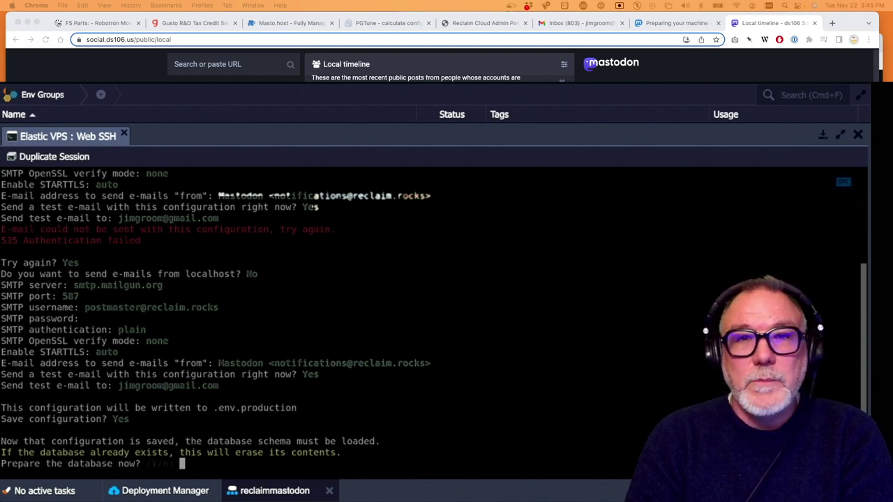
pyautogui.press('Return')
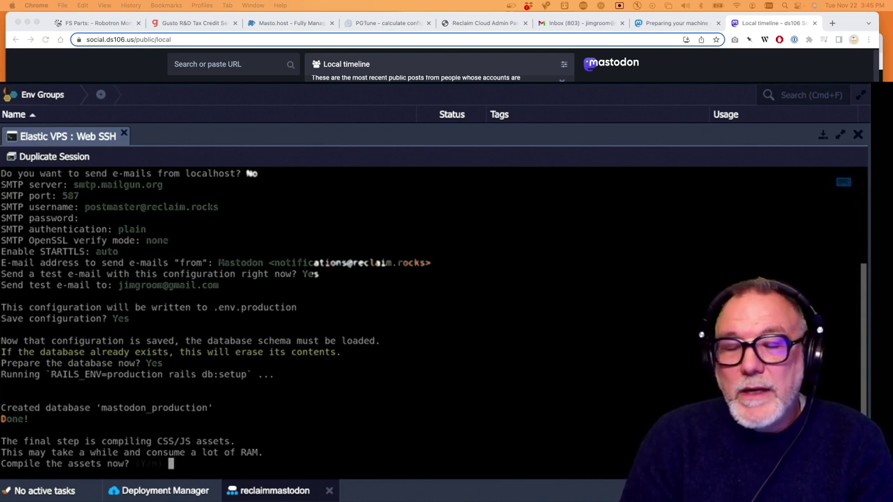
pyautogui.press('Return')
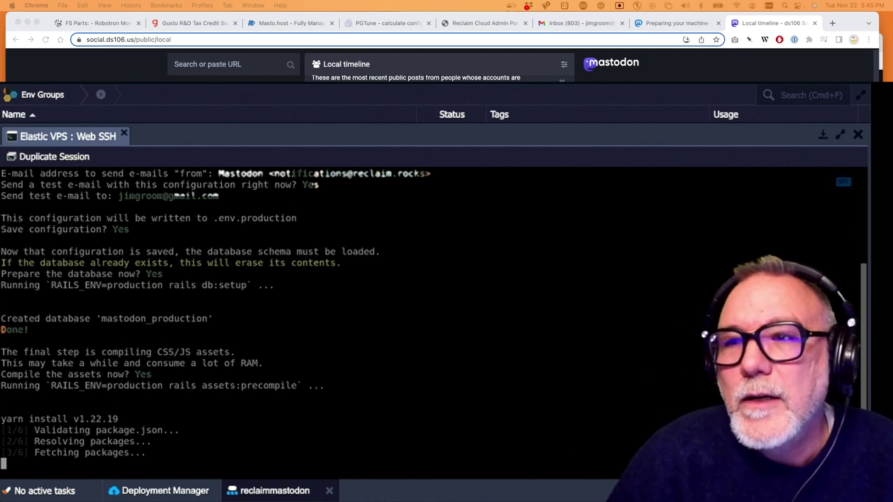
pyautogui.moveTo(850, 18); pyautogui.dragTo(821, 15)
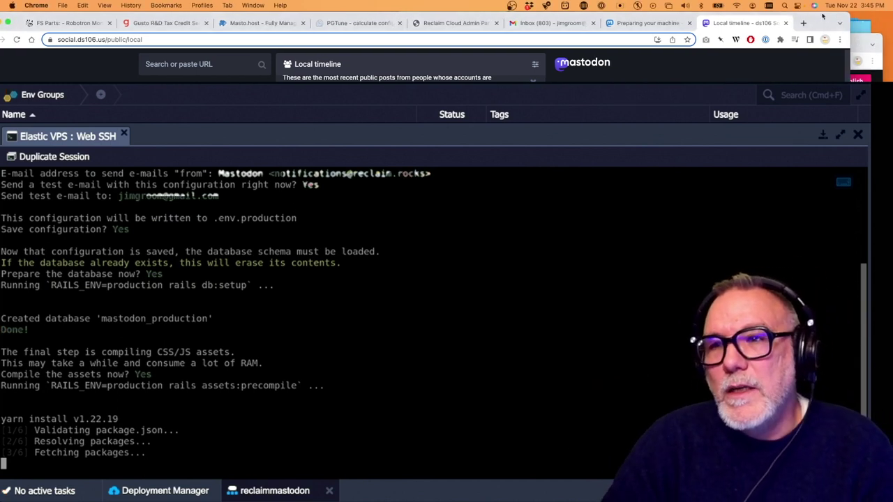
pyautogui.click(861, 40)
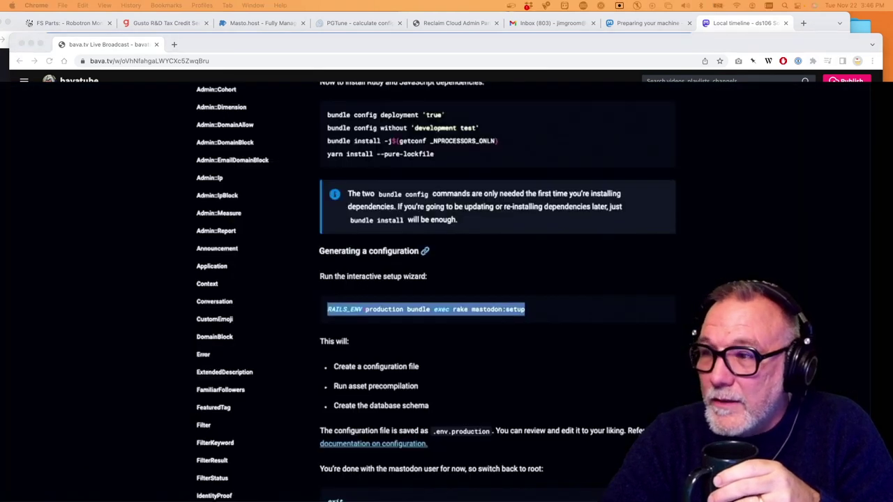
# Scroll the Mastodon install docs down to the 'Setting up nginx' section
pyautogui.scroll(-3, 335, 265)
pyautogui.scroll(-2, 333, 265)
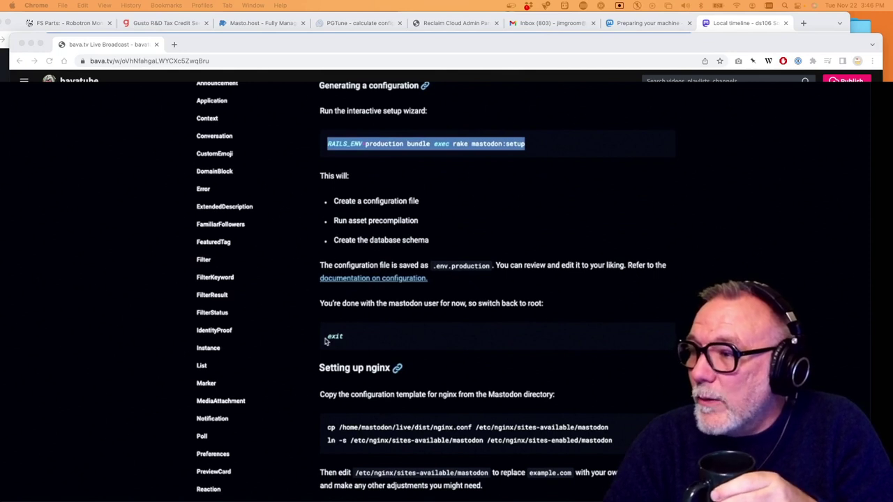
pyautogui.scroll(-2, 345, 346)
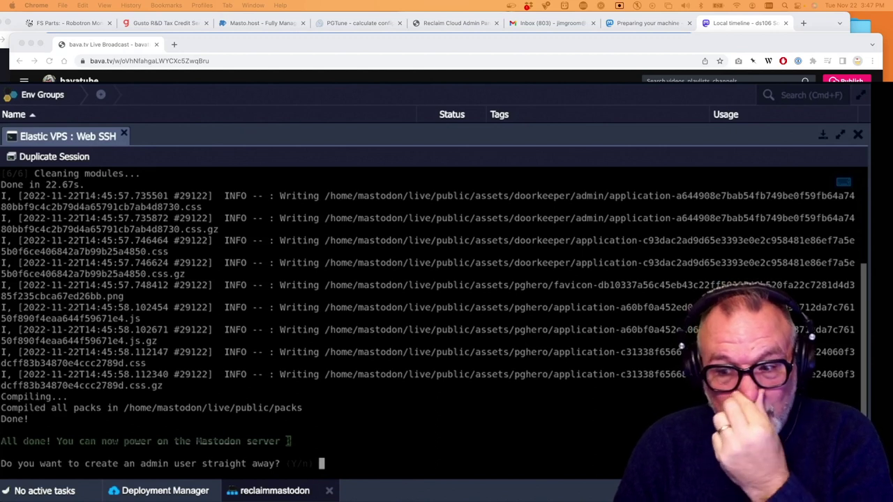
# Create an admin user named reclaim with the admin's e-mail address
pyautogui.write('recla')
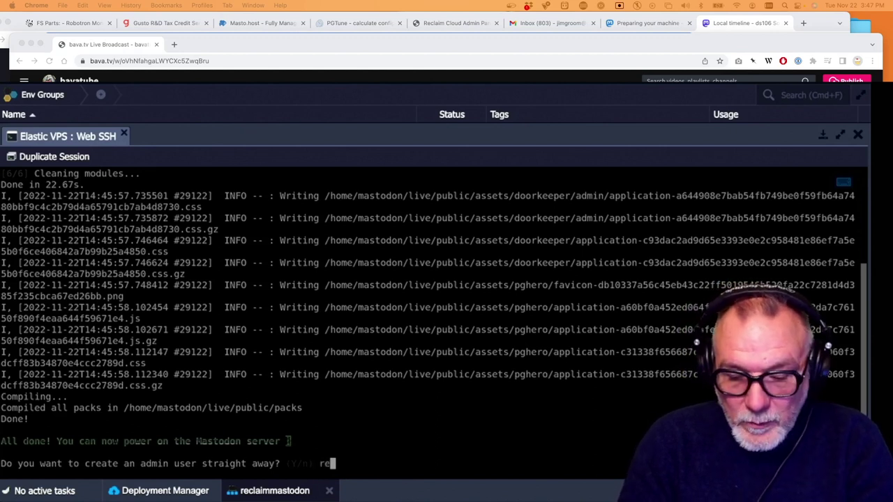
pyautogui.write('im')
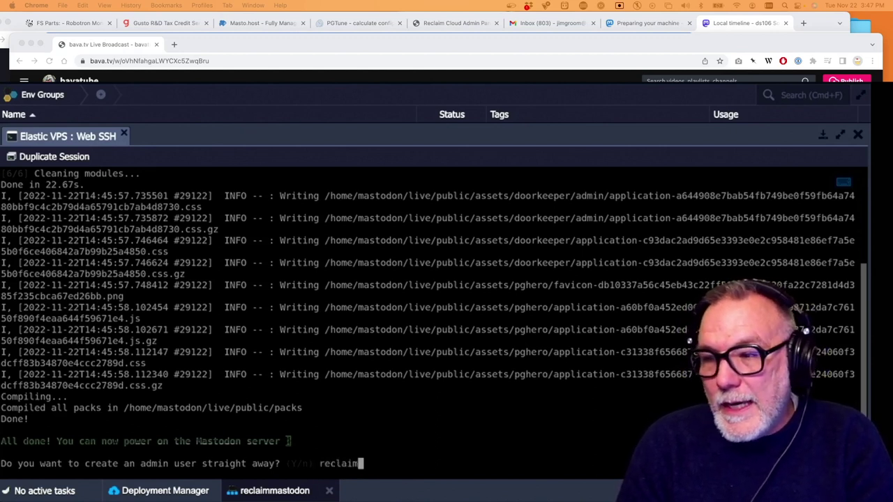
pyautogui.press('BackSpace')
pyautogui.press('BackSpace')
pyautogui.press('BackSpace')
pyautogui.press('BackSpace')
pyautogui.press('BackSpace')
pyautogui.press('BackSpace')
pyautogui.press('BackSpace')
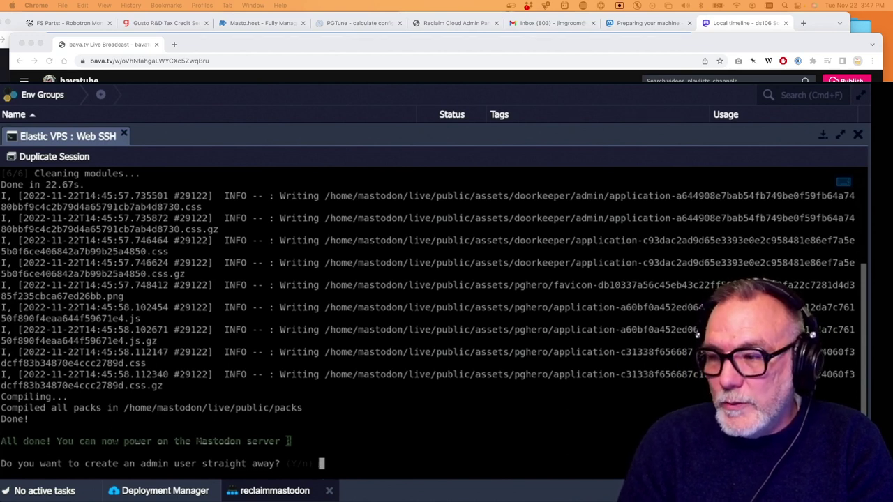
pyautogui.press('Return')
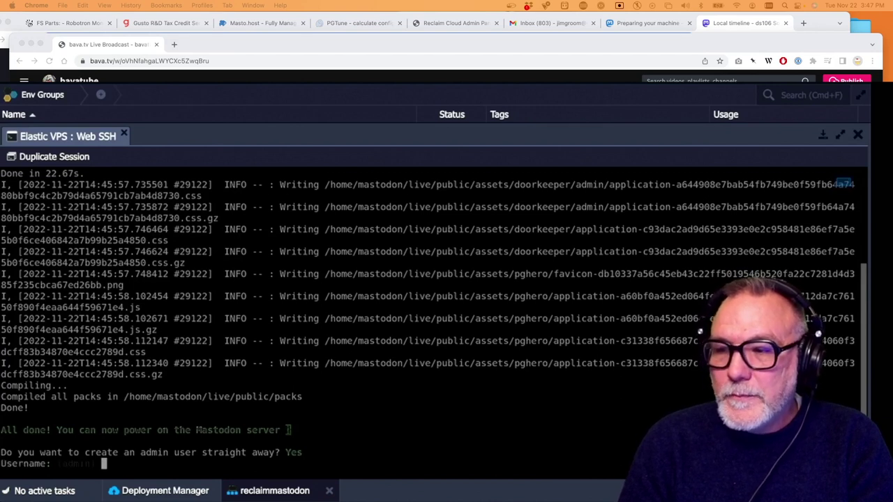
pyautogui.write('reclaim')
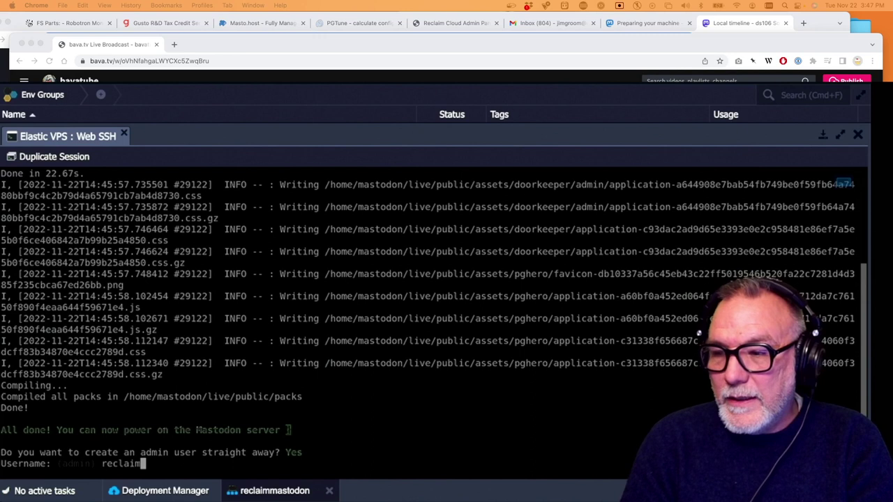
pyautogui.press('Return')
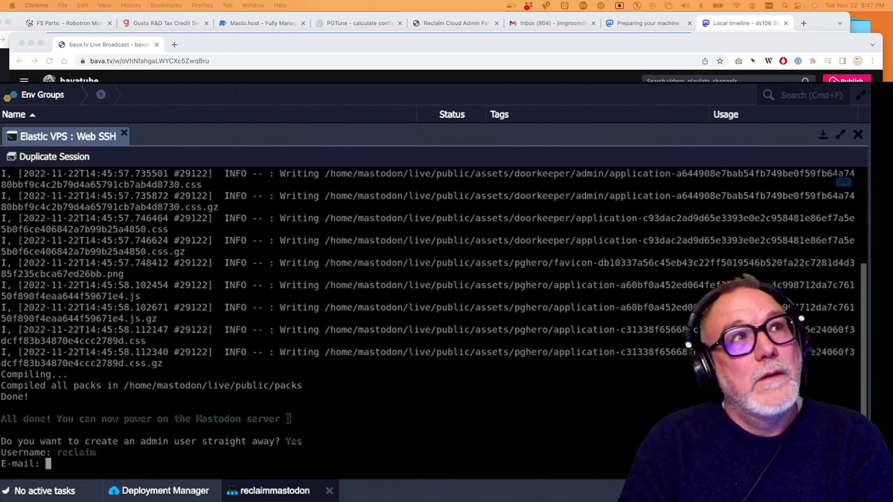
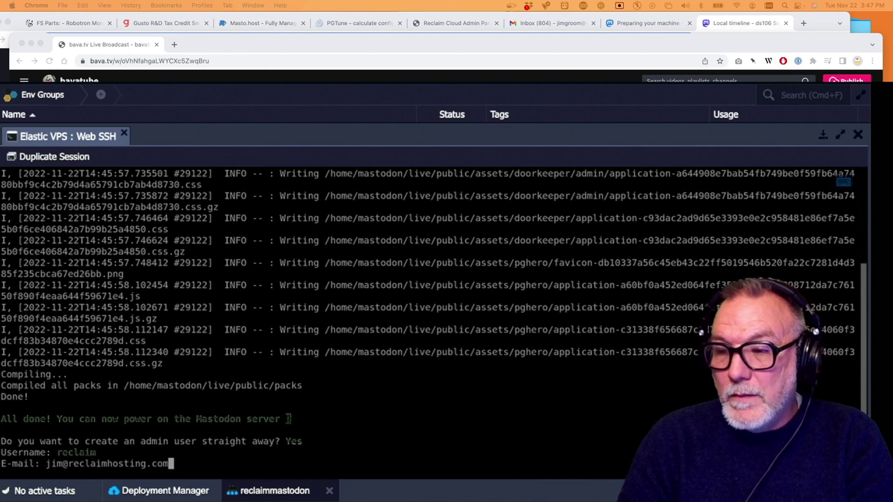
pyautogui.press('Return')
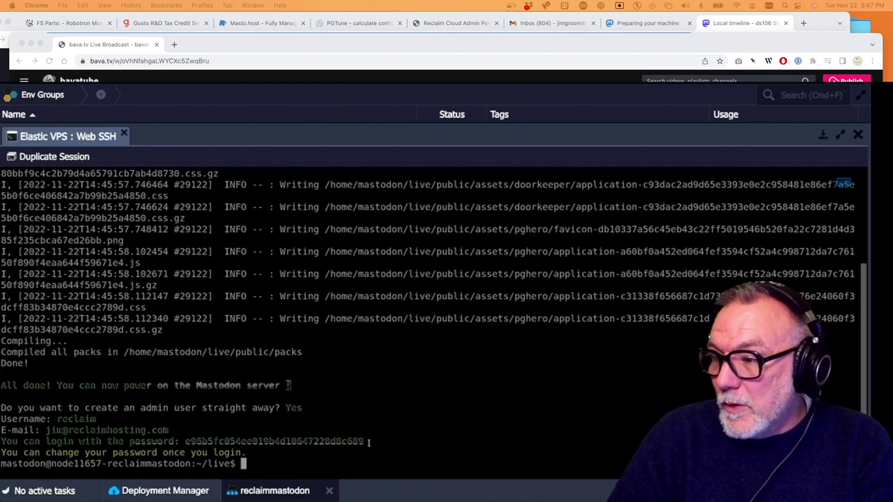
# Copy the generated admin password and the admin account's e-mail address
pyautogui.moveTo(363, 441); pyautogui.dragTo(187, 441)
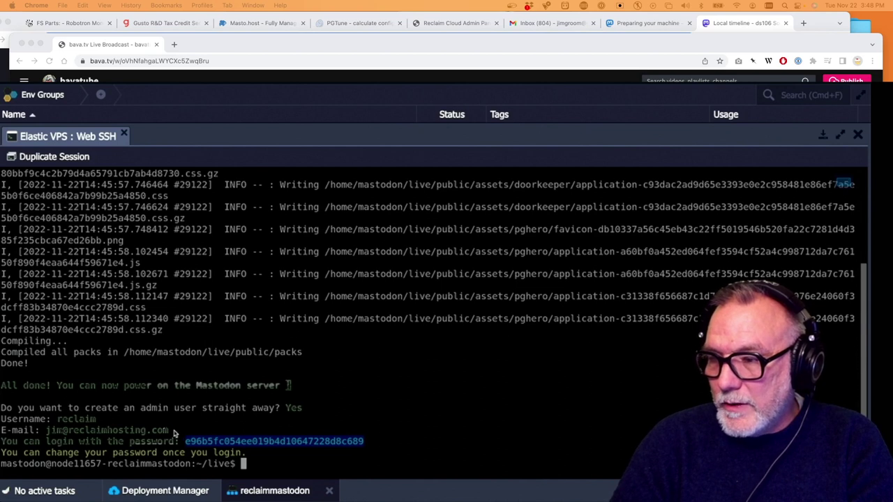
pyautogui.moveTo(172, 432); pyautogui.dragTo(45, 431)
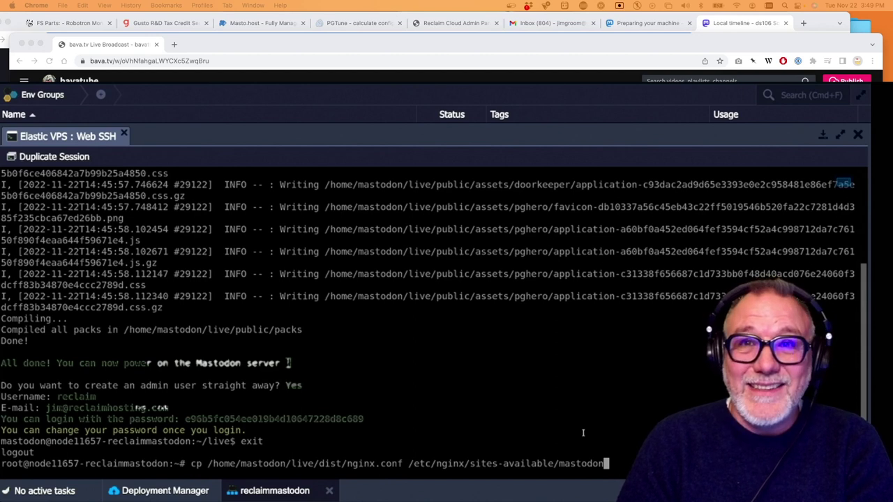
# Copy nginx.conf to sites-available/mastodon and symlink it into sites-enabled using the docs' ln -s command
pyautogui.press('Return')
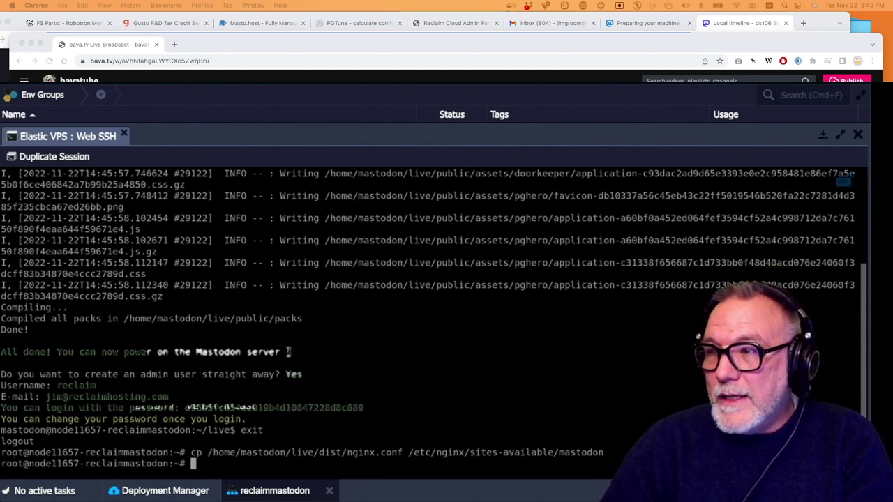
pyautogui.press('super+Tab')
pyautogui.moveTo(614, 299); pyautogui.dragTo(325, 301)
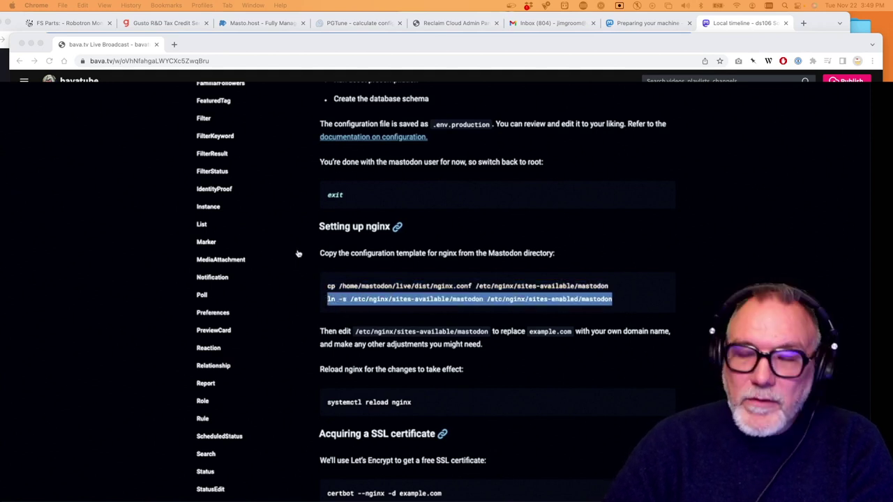
pyautogui.press('super+Tab')
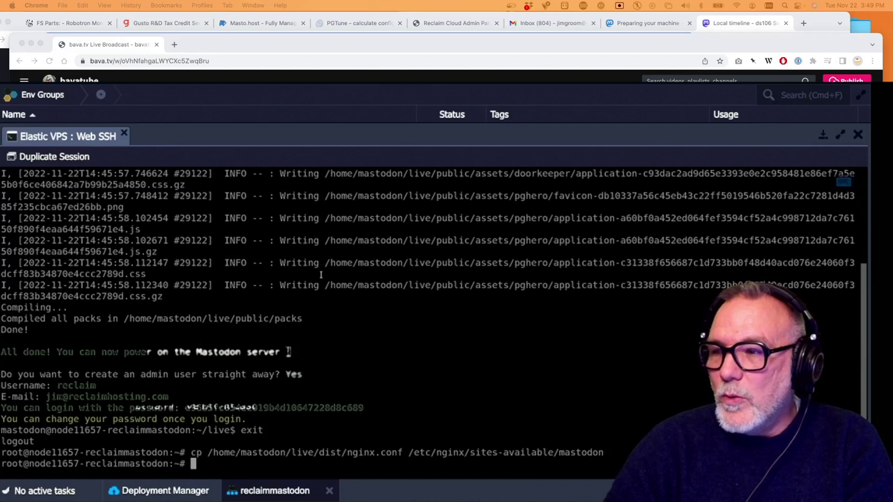
pyautogui.write('ln -s /etc/nginx/sites-available/mastodon /etc/nginx/sites-enabled/mastodon')
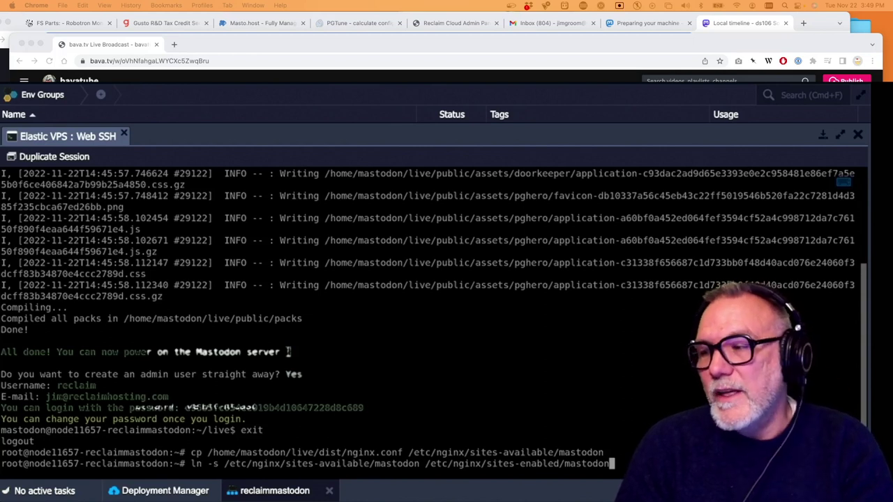
pyautogui.press('Return')
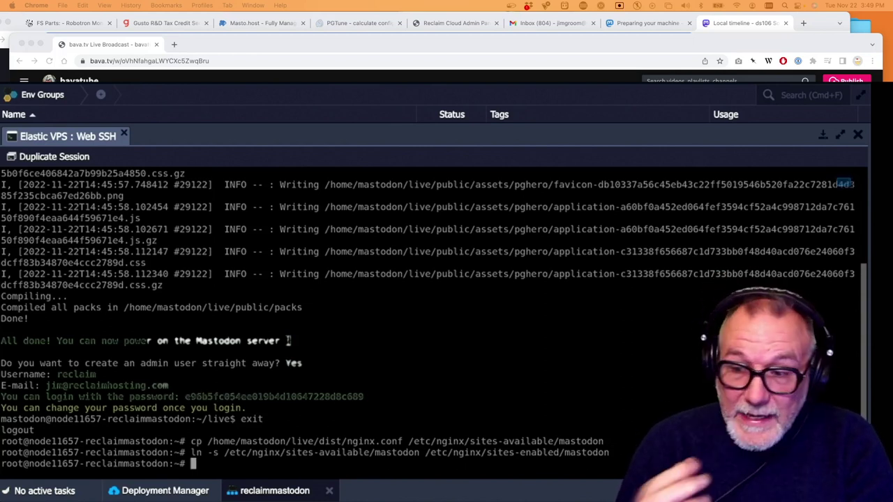
# Copy the nginx reload command from the Mastodon docs
pyautogui.press('super+Tab')
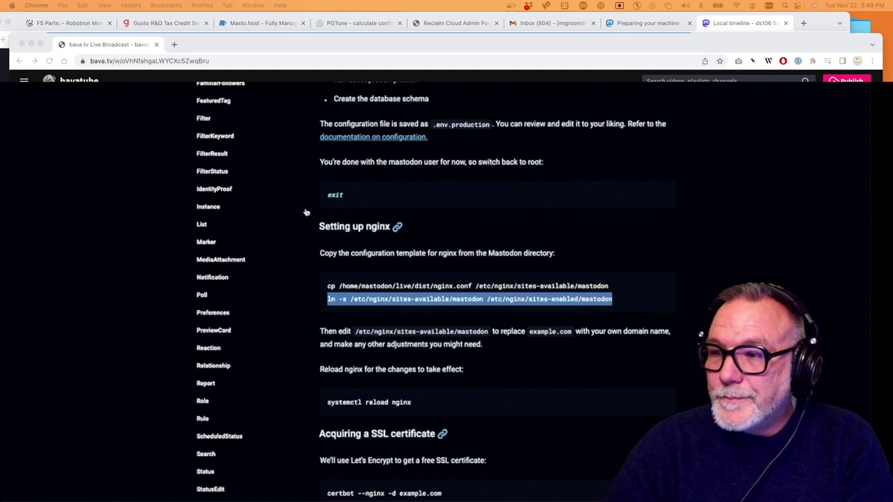
pyautogui.scroll(-2, 354, 315)
pyautogui.moveTo(419, 338); pyautogui.dragTo(326, 335)
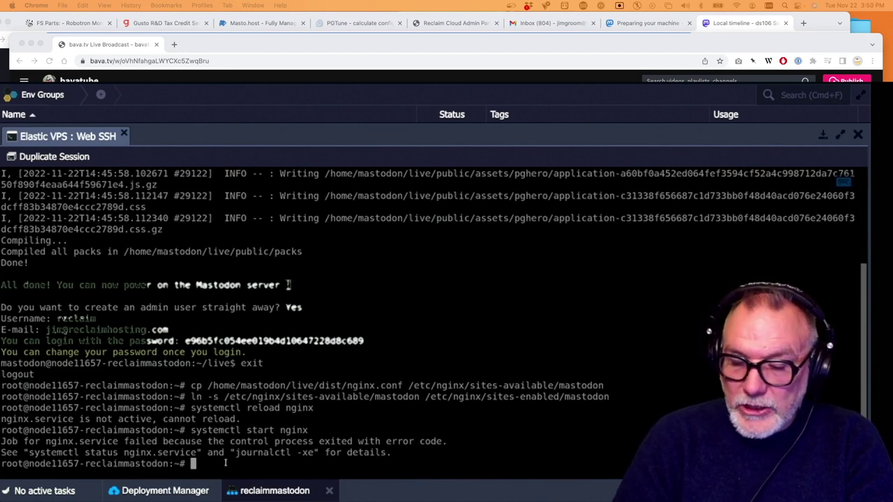
# Edit the recalled command to systemctl restart nginx and run it; nginx still fails
pyautogui.press('Up')
pyautogui.press('Left')
pyautogui.press('Left')
pyautogui.press('Left')
pyautogui.press('Left')
pyautogui.press('Left')
pyautogui.press('Left')
pyautogui.press('Left')
pyautogui.press('Left')
pyautogui.press('Left')
pyautogui.press('Left')
pyautogui.press('Left')
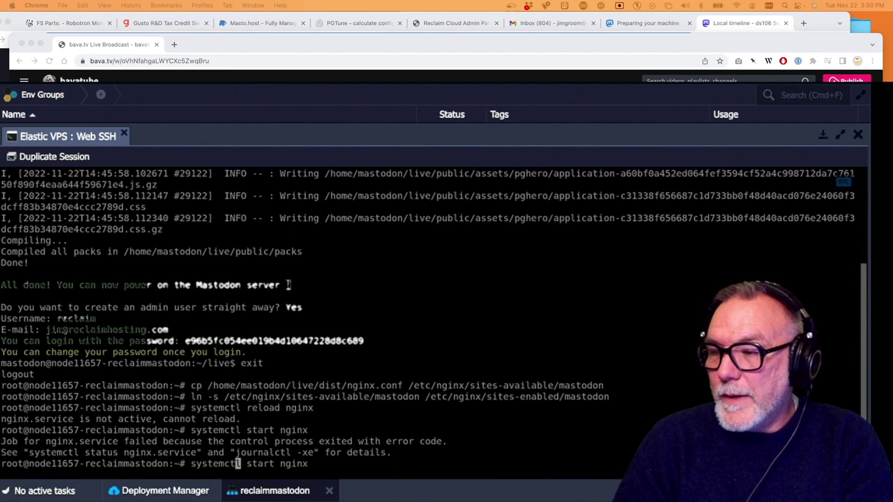
pyautogui.write('re')
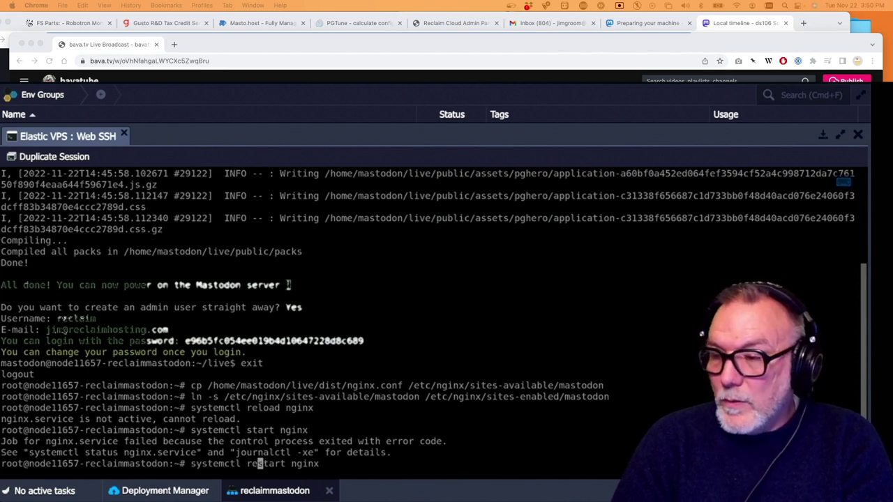
pyautogui.press('Return')
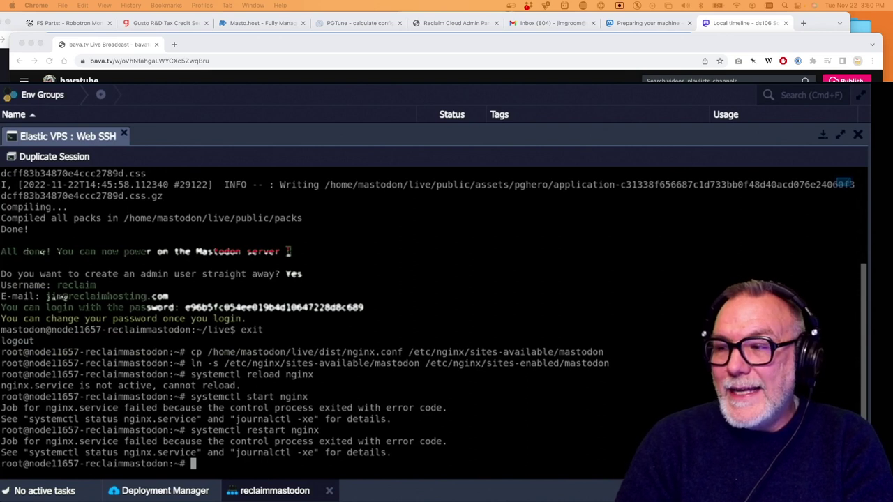
# Check the Mastodon setup instructions, copy the sites-available config path, and close the Web SSH panel
pyautogui.press('super+Tab')
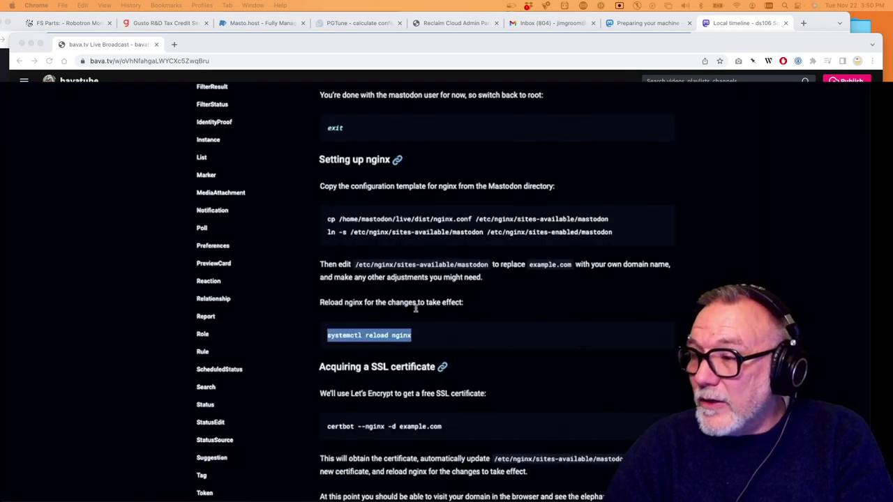
pyautogui.scroll(-2, 433, 335)
pyautogui.scroll(3, 433, 335)
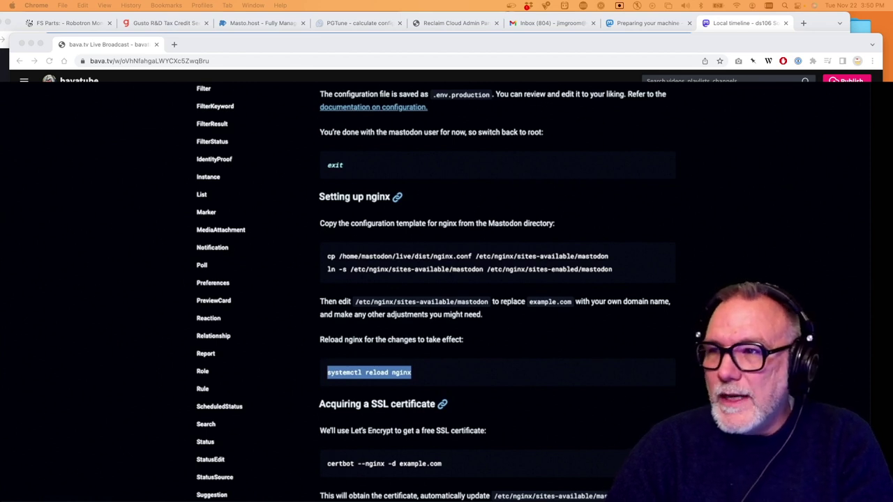
pyautogui.press('super+Tab')
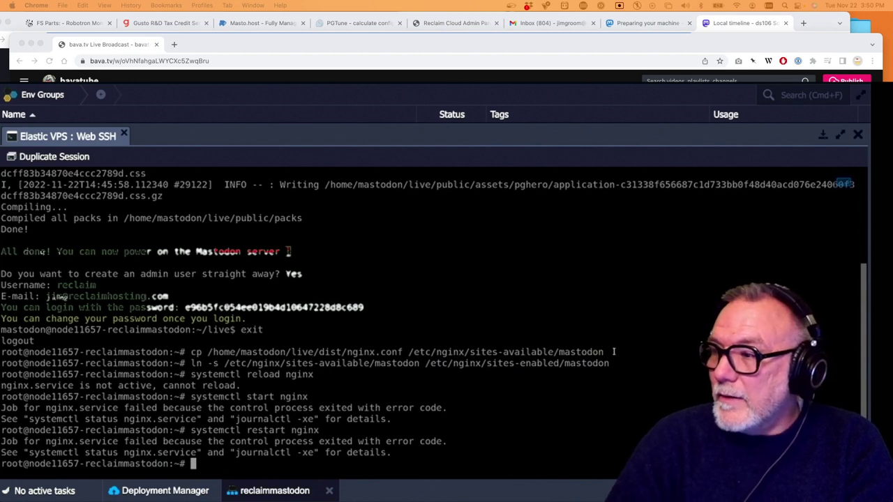
pyautogui.moveTo(604, 352); pyautogui.dragTo(411, 352)
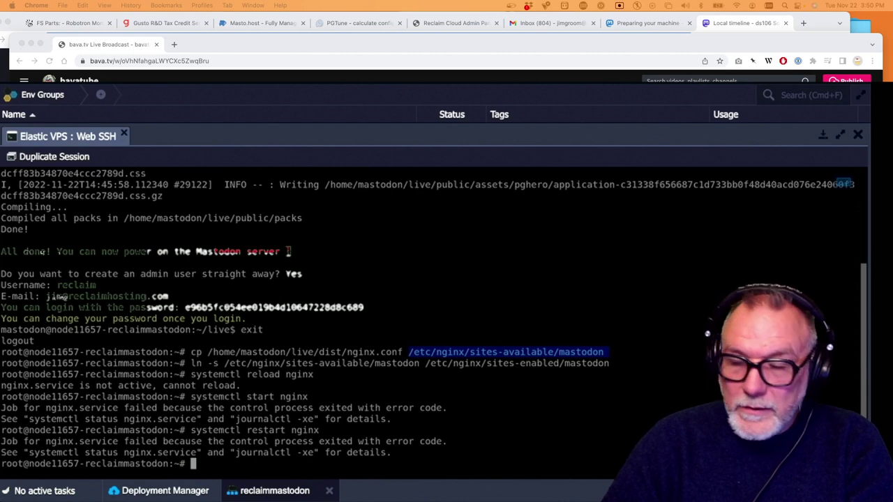
pyautogui.click(245, 468)
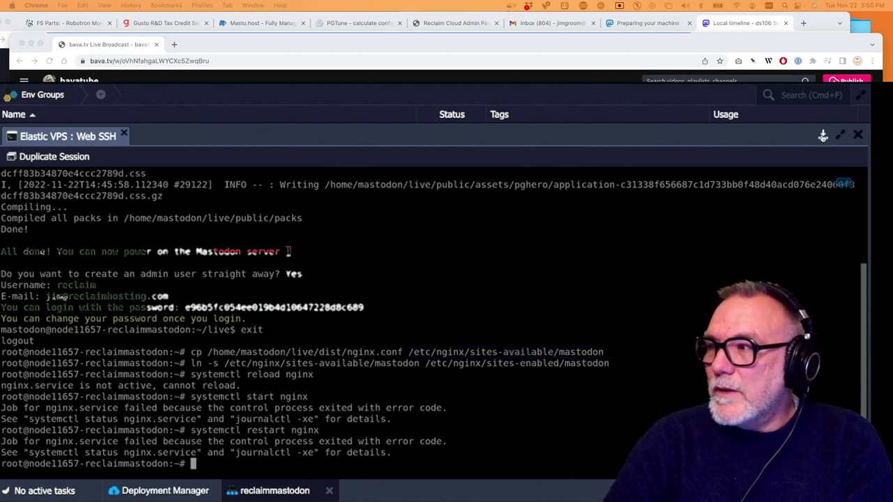
pyautogui.click(858, 134)
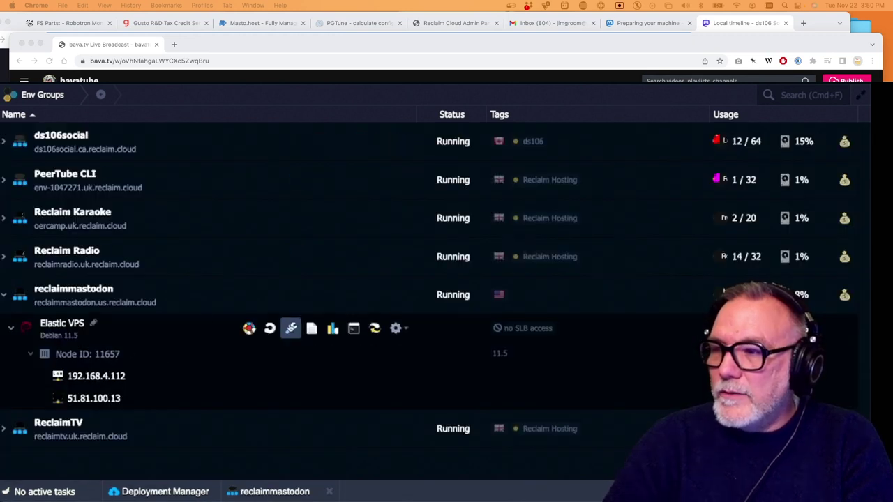
# Open the VPS config file manager, browse into /etc, and add the nginx folder to Favorites
pyautogui.click(291, 328)
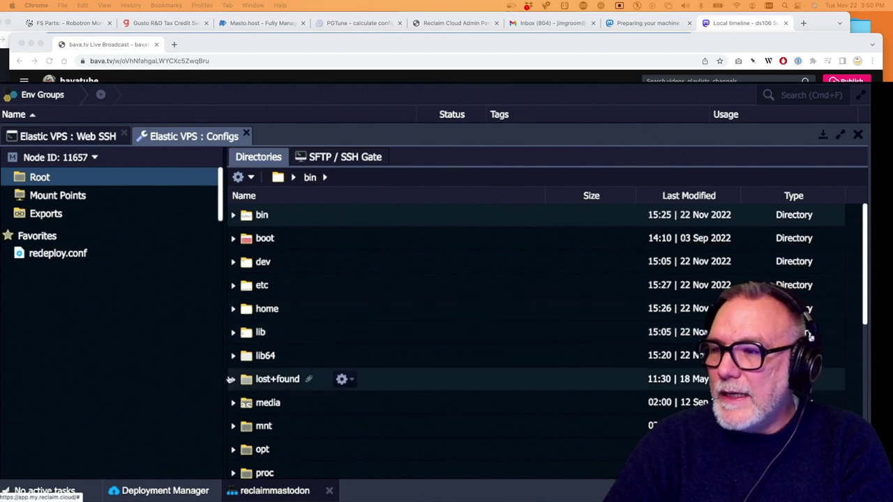
pyautogui.scroll(-1, 305, 377)
pyautogui.scroll(-4, 304, 376)
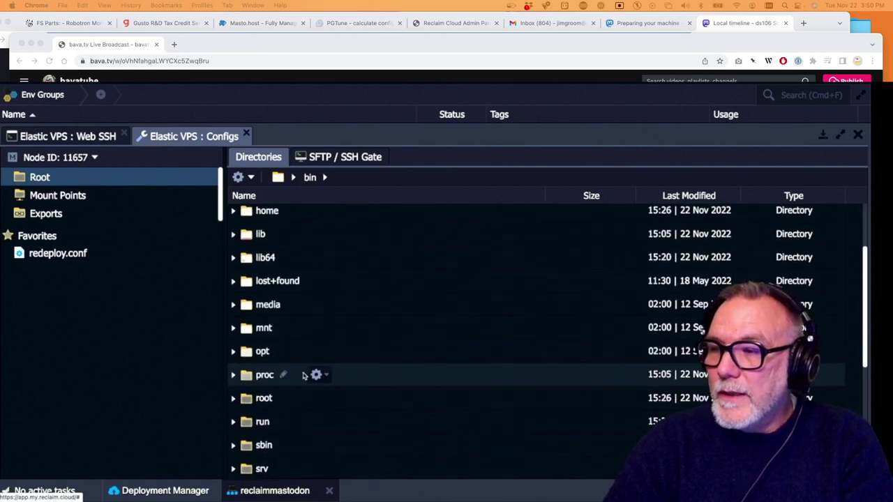
pyautogui.scroll(-1, 304, 377)
pyautogui.scroll(6, 304, 377)
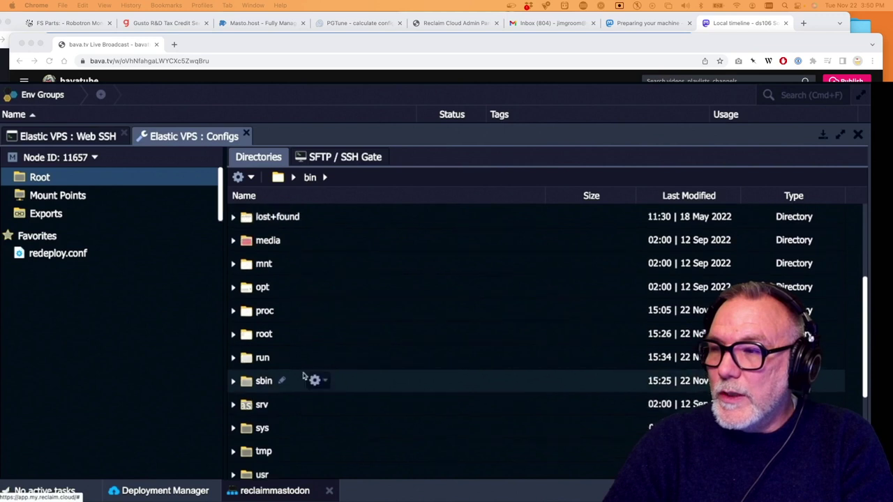
pyautogui.doubleClick(260, 285)
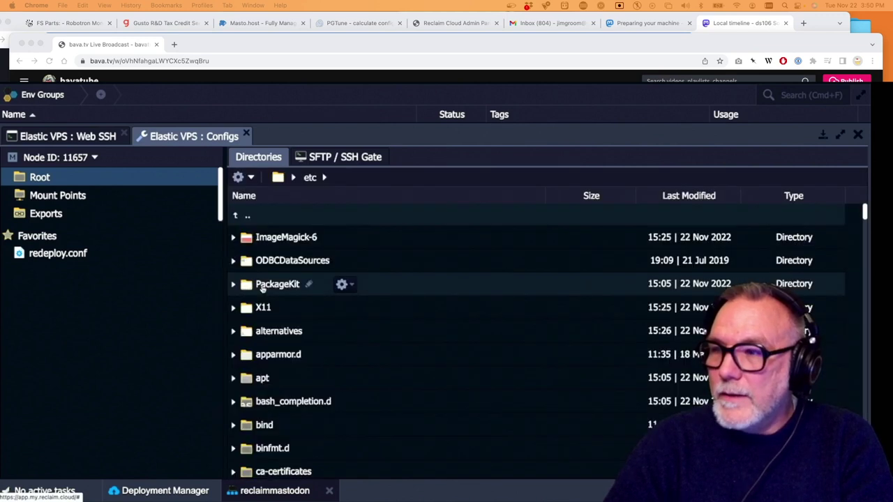
pyautogui.scroll(-12, 273, 369)
pyautogui.scroll(-10, 274, 368)
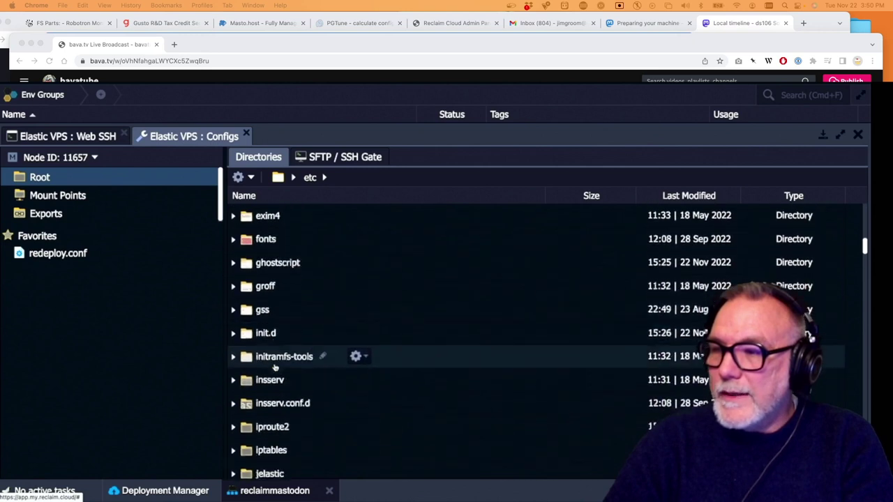
pyautogui.scroll(-10, 276, 367)
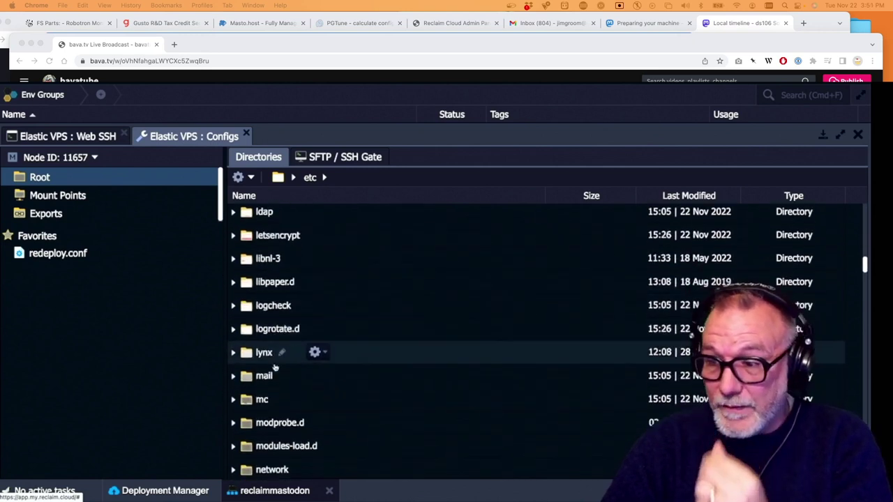
pyautogui.scroll(-1, 274, 367)
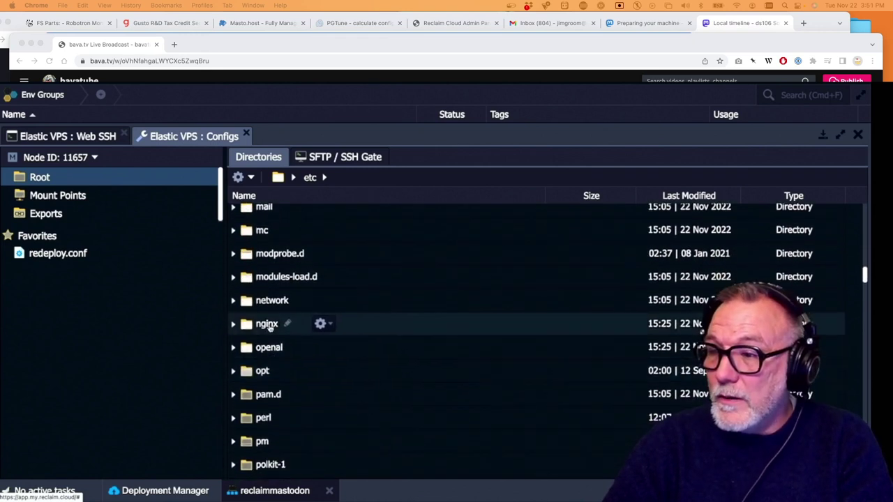
pyautogui.click(322, 323)
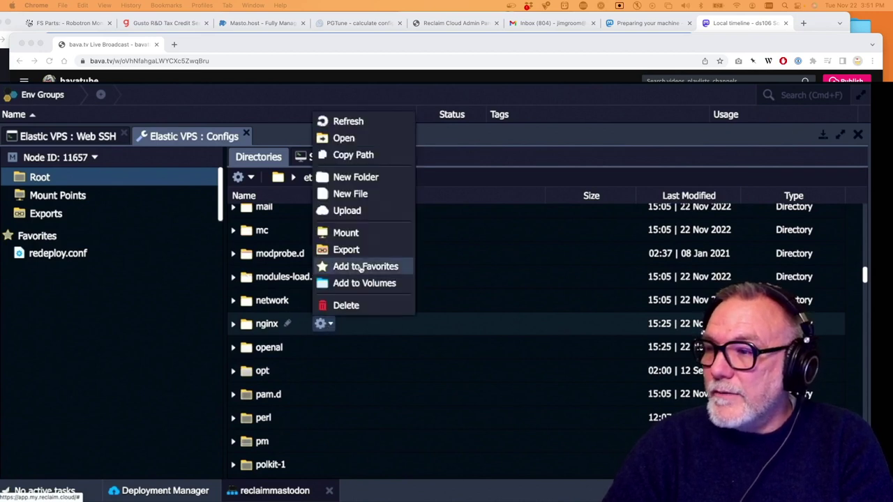
pyautogui.click(361, 267)
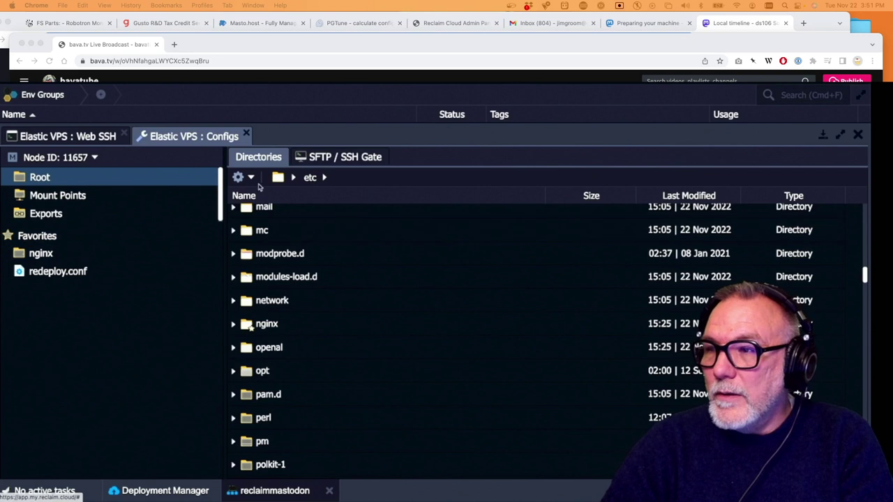
# Add /home/mastodon/live to Favorites, then open nginx's sites-available folder via the nginx favorite
pyautogui.click(277, 177)
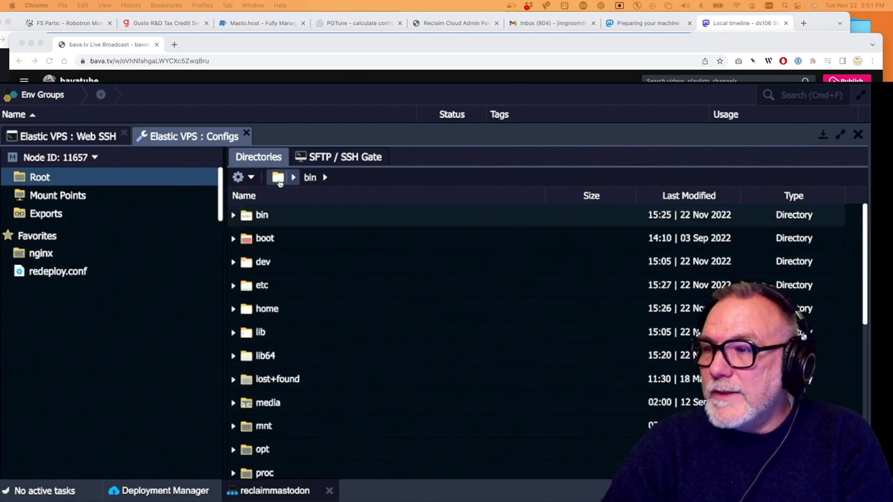
pyautogui.click(259, 308)
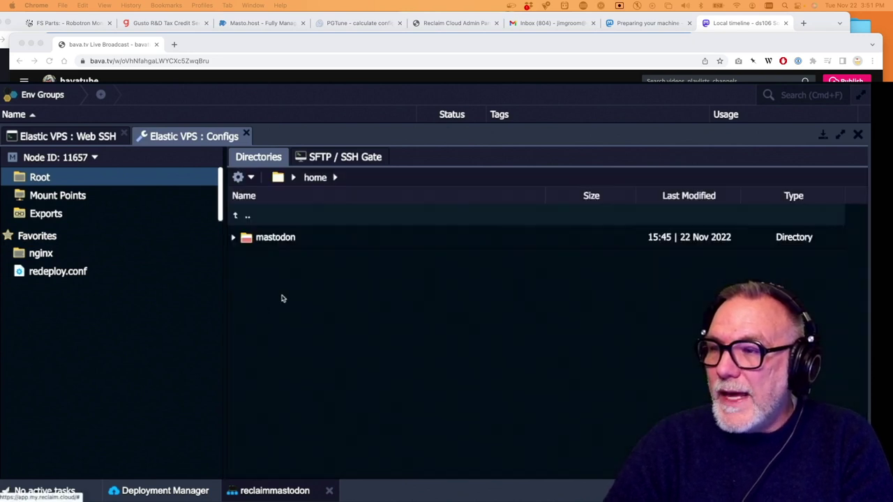
pyautogui.click(282, 239)
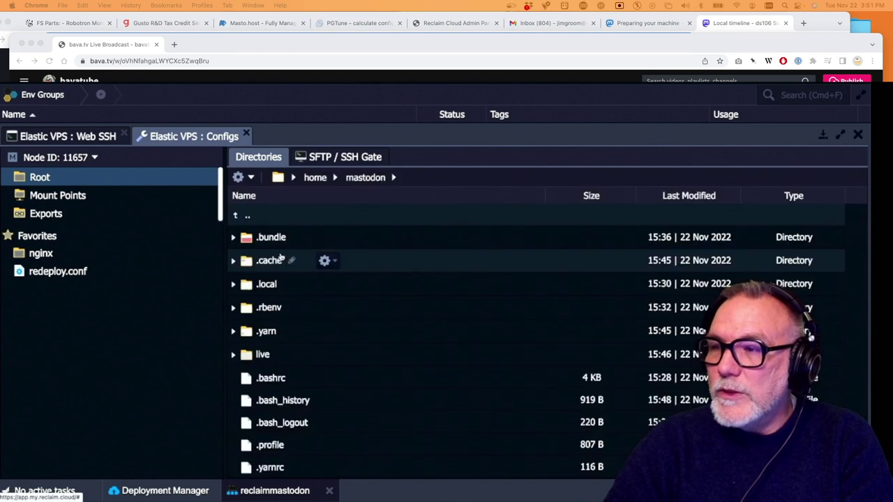
pyautogui.click(258, 354)
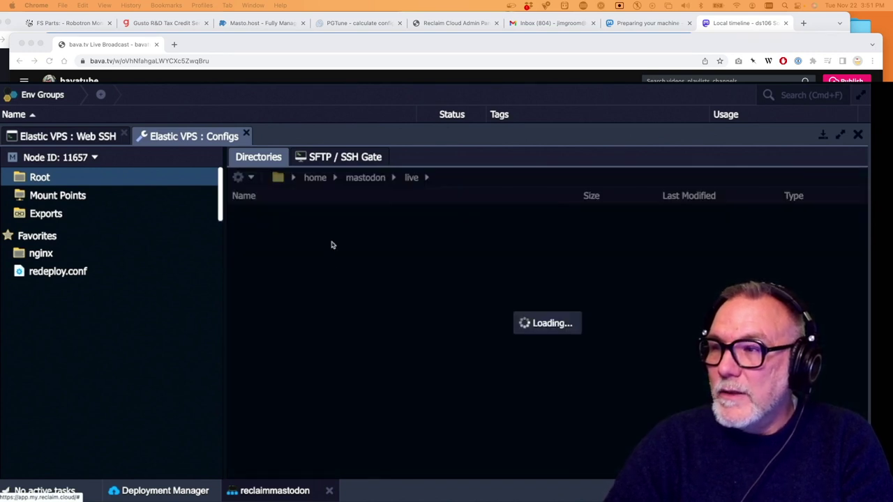
pyautogui.click(369, 179)
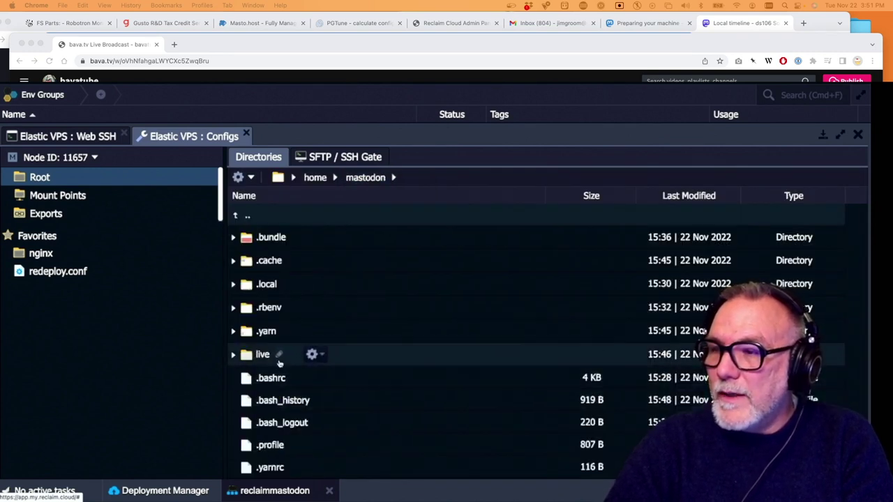
pyautogui.click(314, 354)
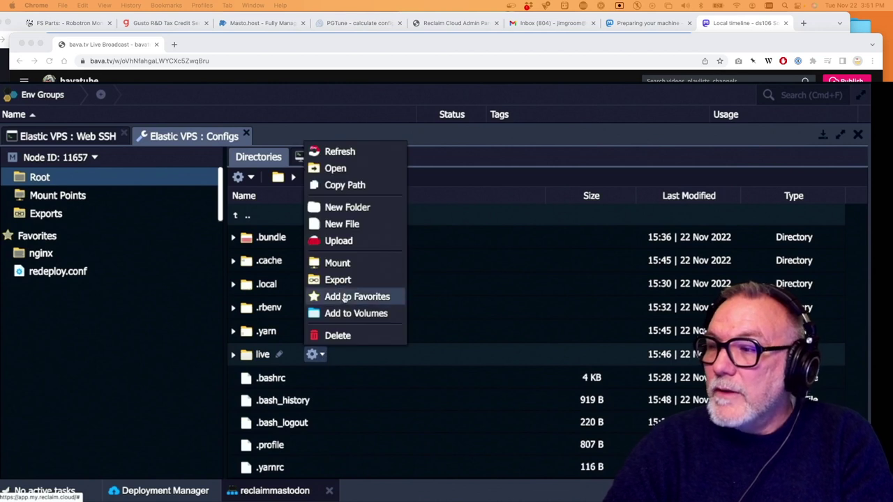
pyautogui.click(346, 298)
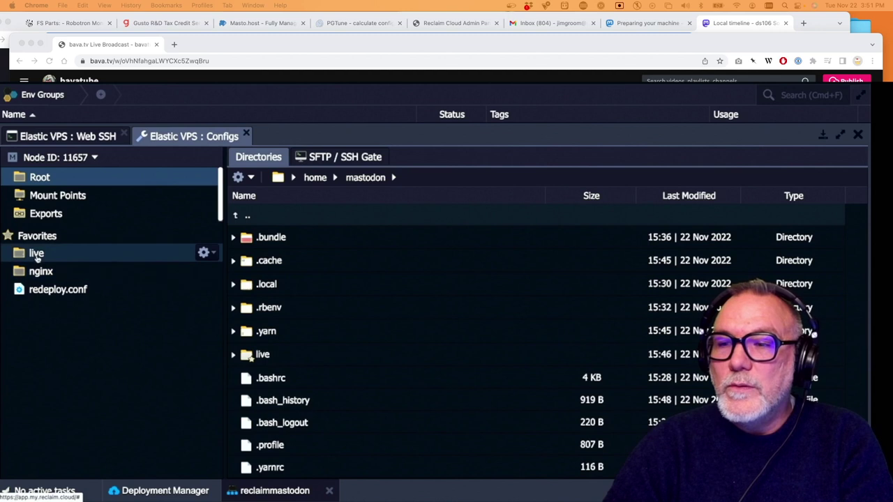
pyautogui.click(41, 273)
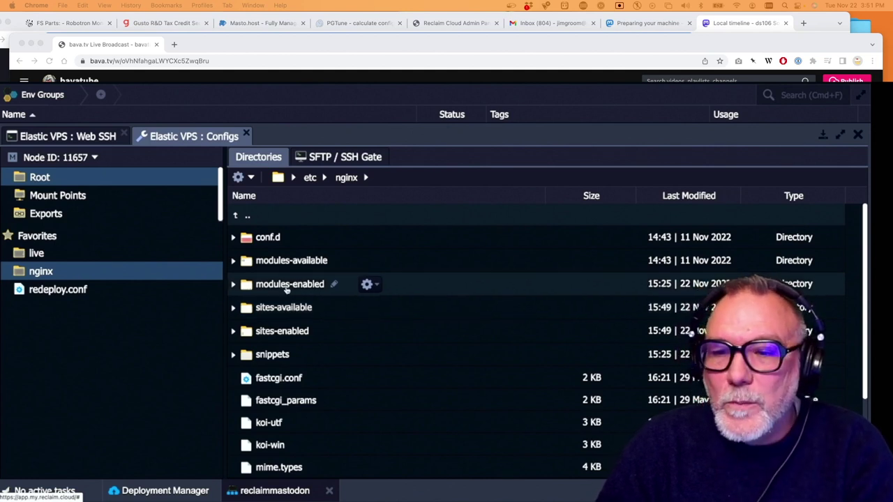
pyautogui.doubleClick(285, 308)
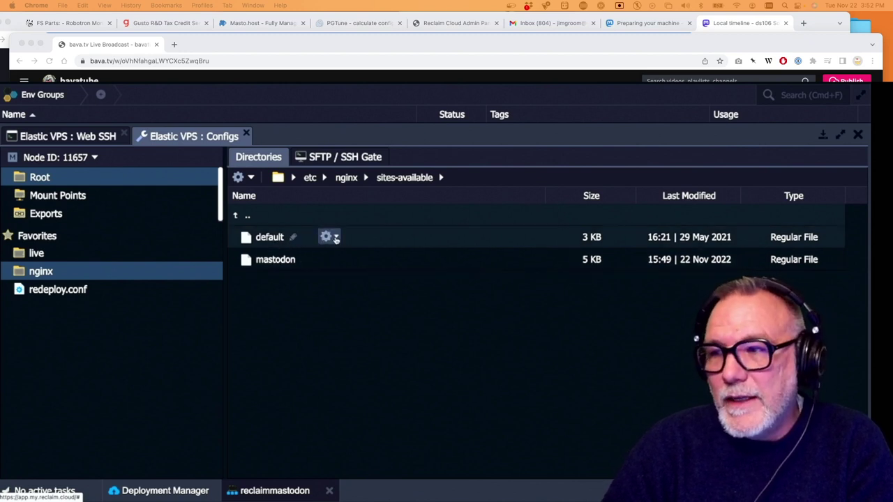
# Delete the stock default site file from sites-available
pyautogui.click(335, 238)
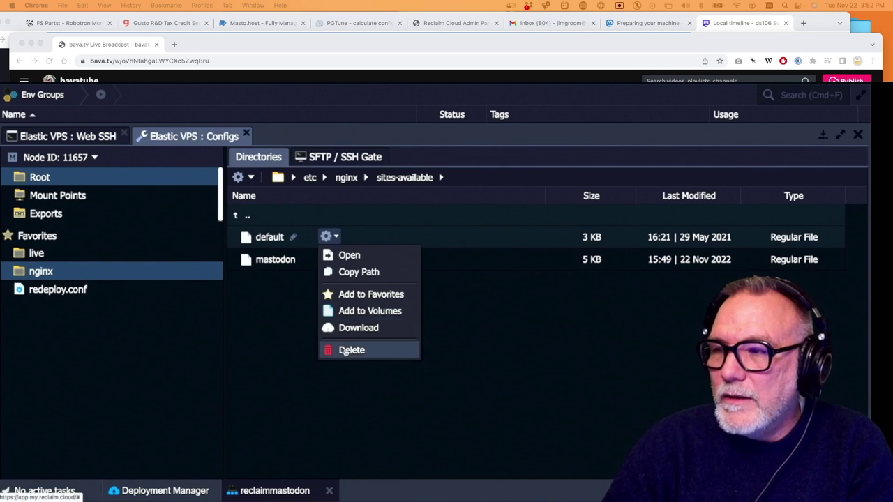
pyautogui.click(344, 351)
pyautogui.click(404, 305)
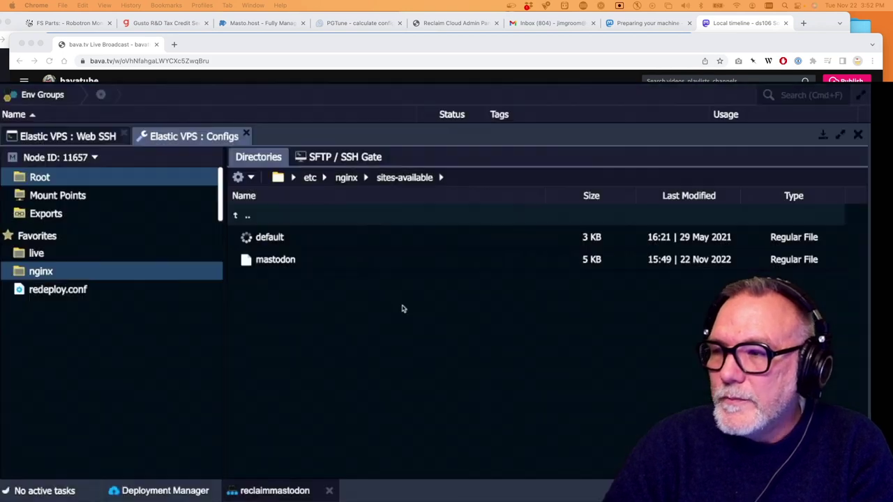
# Rename the mastodon site file to default
pyautogui.click(305, 238)
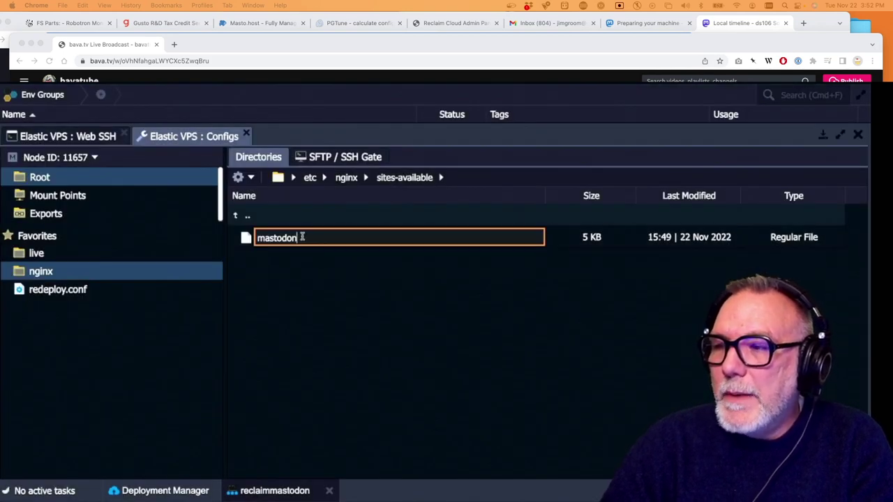
pyautogui.doubleClick(302, 237)
pyautogui.write('default')
pyautogui.press('Return')
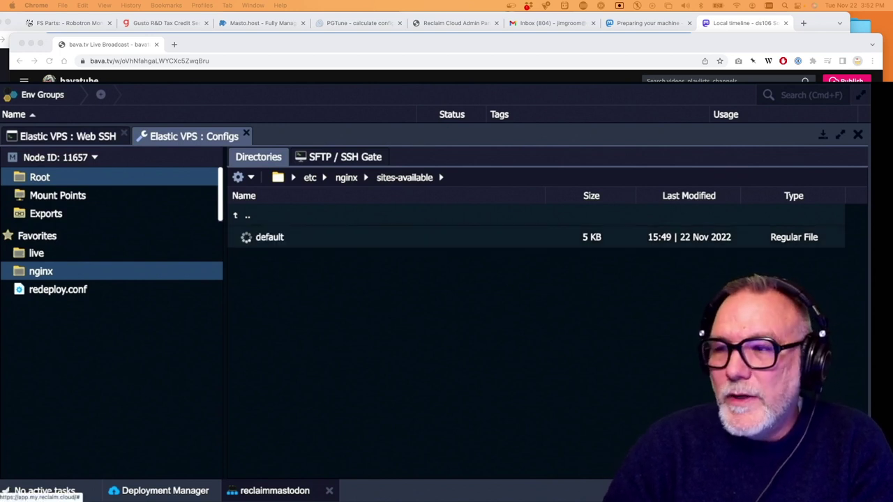
pyautogui.click(349, 239)
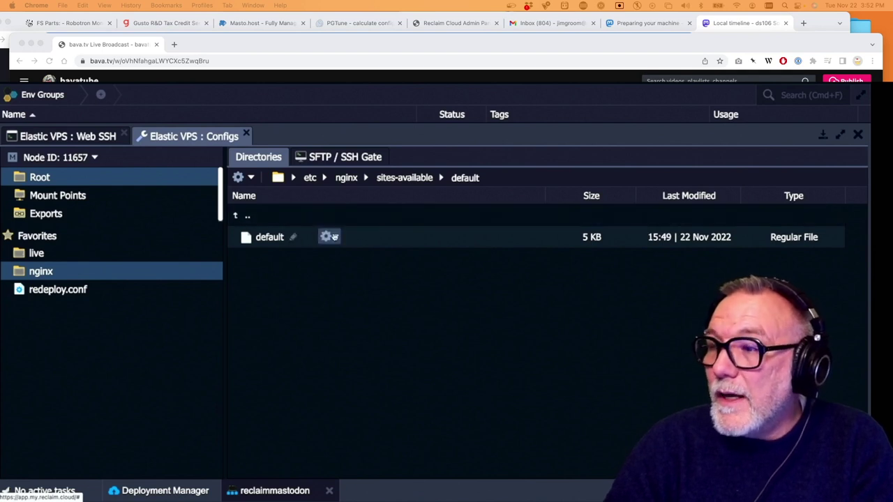
pyautogui.click(328, 237)
# Open sites-available/default in the editor and review Mastodon's stock config with server_name example.com
pyautogui.click(349, 255)
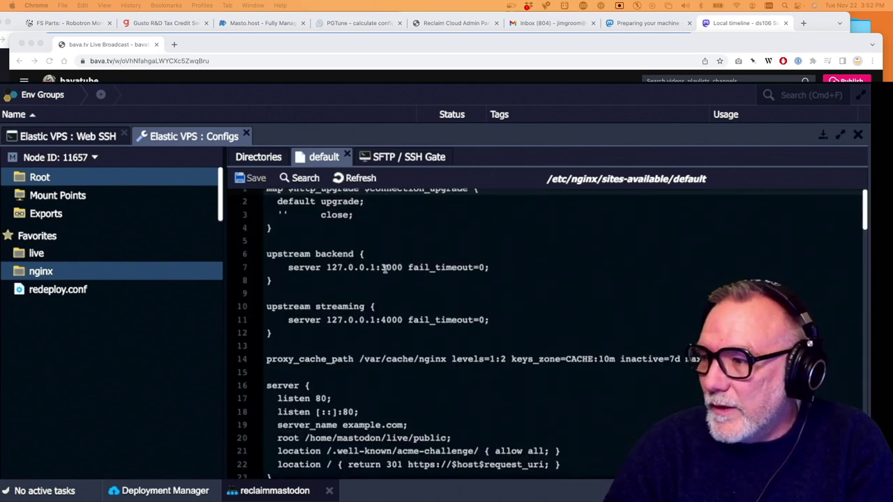
pyautogui.scroll(-3, 384, 268)
pyautogui.scroll(-7, 384, 269)
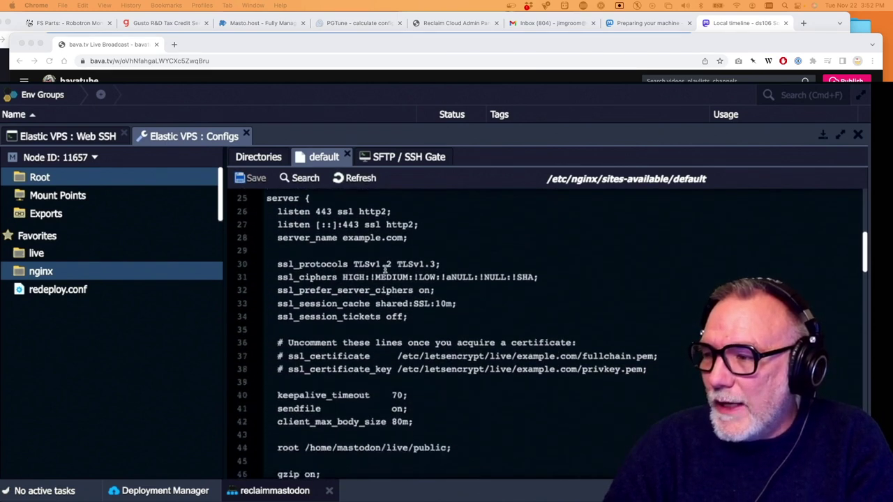
pyautogui.scroll(4, 384, 270)
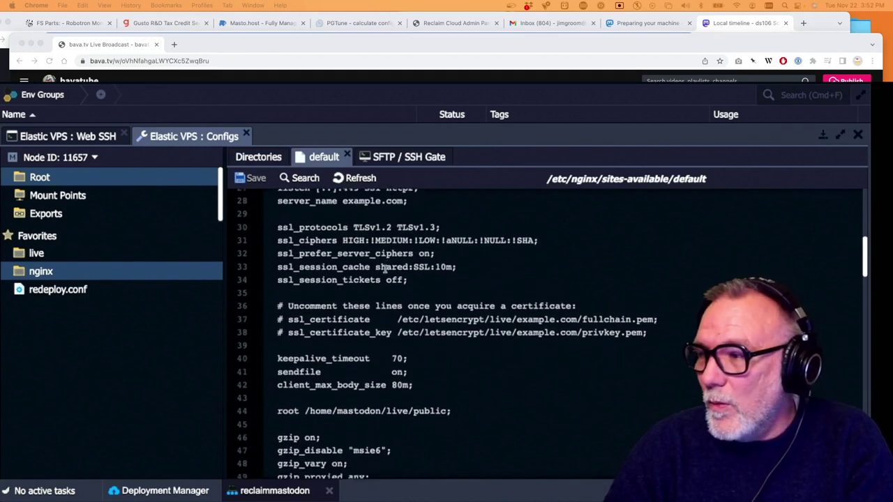
pyautogui.scroll(1, 384, 270)
pyautogui.scroll(-1, 385, 270)
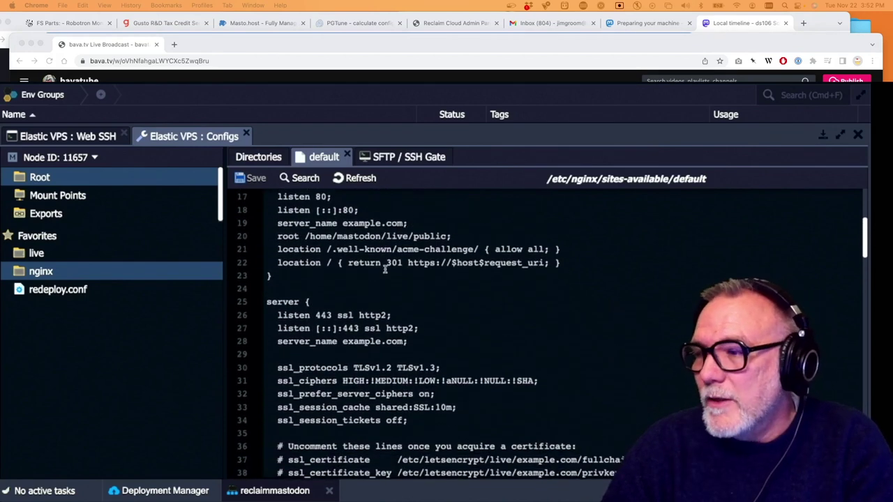
pyautogui.scroll(1, 384, 269)
pyautogui.scroll(5, 385, 270)
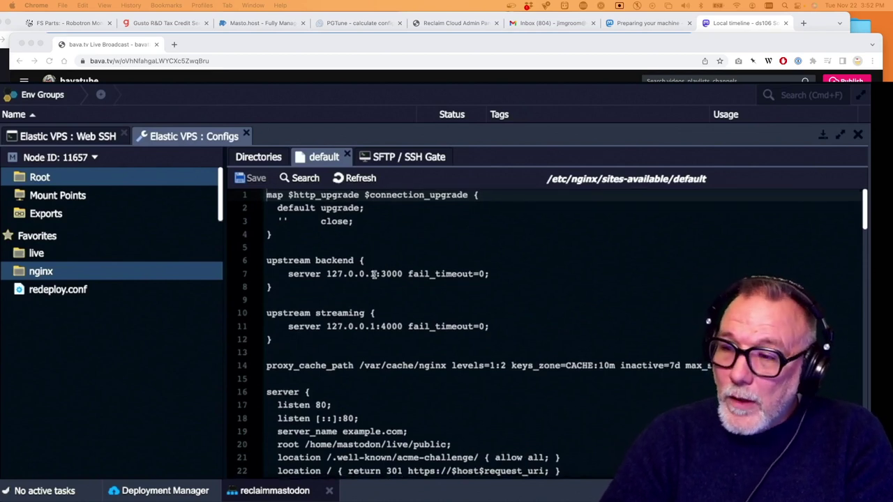
pyautogui.scroll(-1, 375, 276)
pyautogui.scroll(1, 375, 277)
pyautogui.scroll(-5, 374, 276)
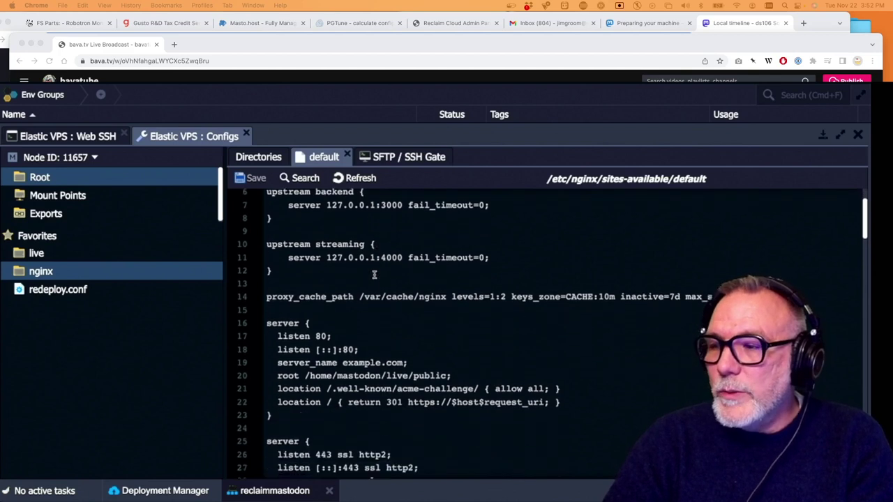
pyautogui.scroll(-1, 375, 276)
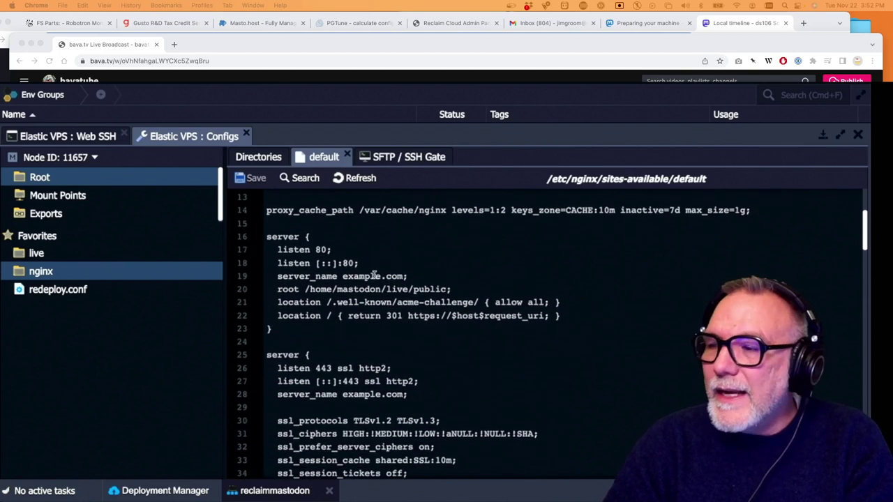
pyautogui.scroll(-2, 375, 276)
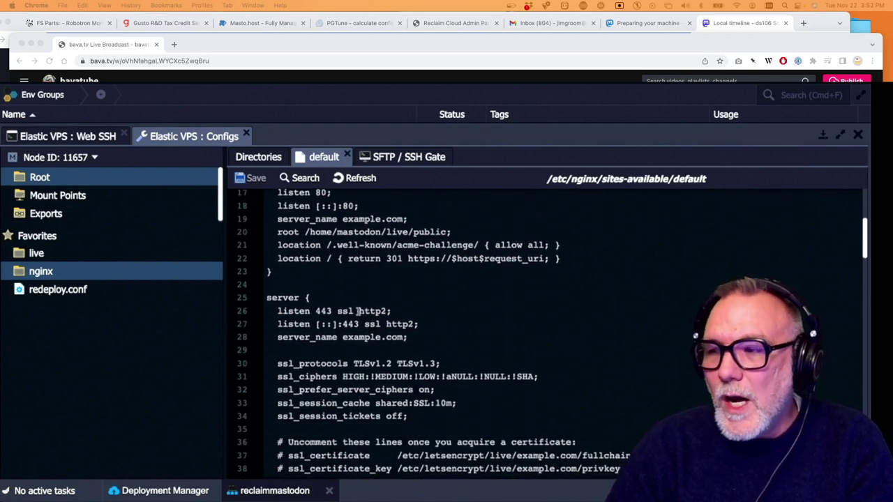
# Comment out the ssl http2 listen lines 26–27 and paste a copy below as lines 28–29
pyautogui.click(278, 311)
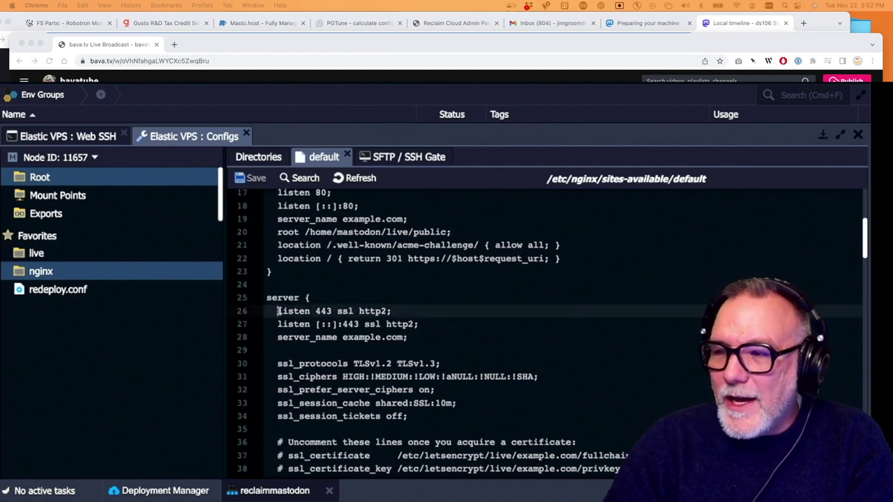
pyautogui.write('#')
pyautogui.click(279, 324)
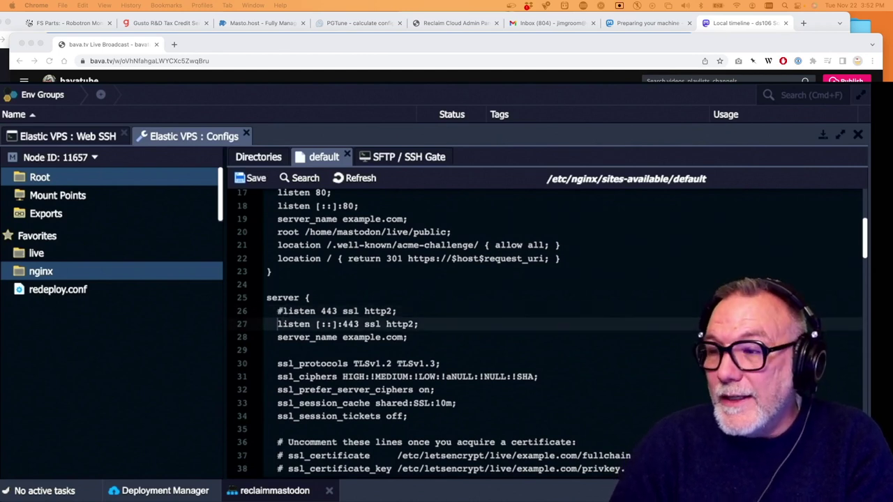
pyautogui.write('#')
pyautogui.click(279, 311)
pyautogui.moveTo(278, 311); pyautogui.dragTo(423, 324)
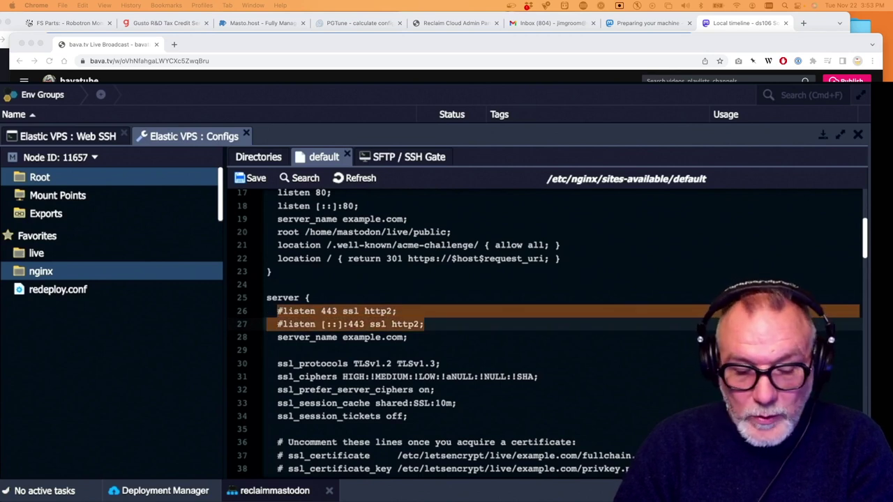
pyautogui.hotkey('ctrl', 'c')
pyautogui.press('Right')
pyautogui.press('Return')
pyautogui.hotkey('ctrl', 'v')
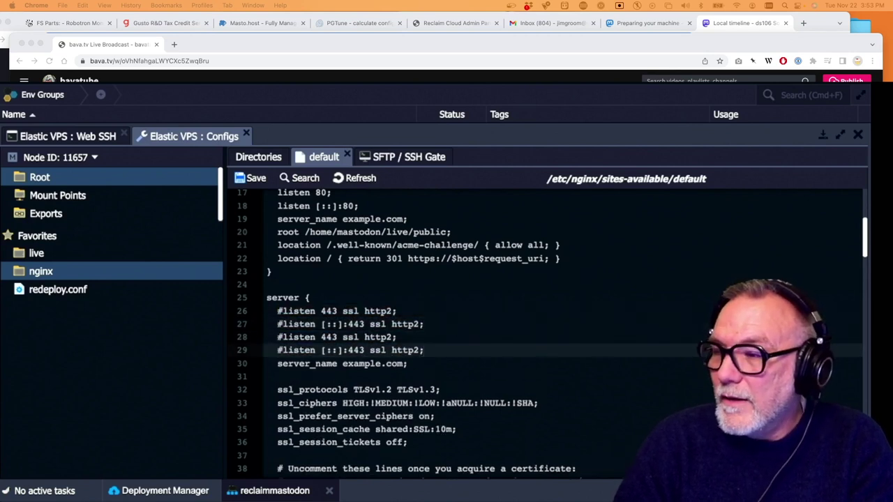
# Uncomment lines 28–29 and remove 'ssl http2' so they read plain listen 443 and listen [::]:443
pyautogui.hotkey('shift', 'Home')
pyautogui.press('Home')
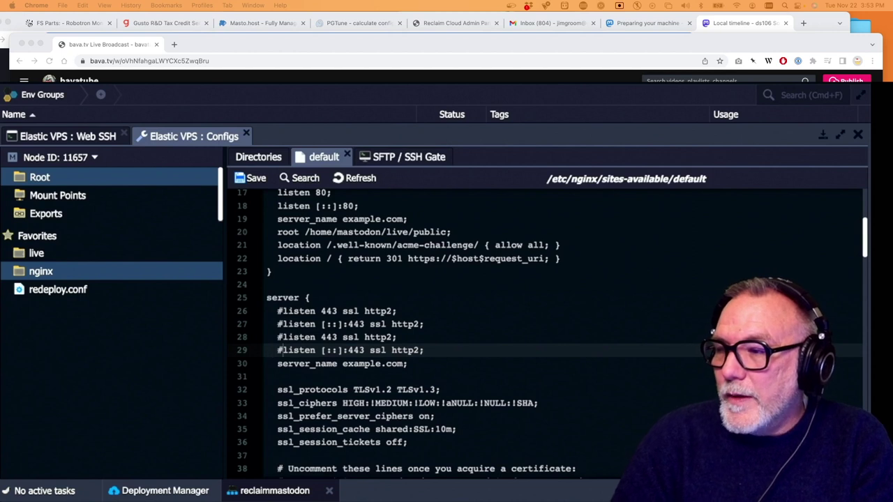
pyautogui.press('Delete')
pyautogui.press('Up')
pyautogui.press('Delete')
pyautogui.press('Left')
pyautogui.press('BackSpace')
pyautogui.press('BackSpace')
pyautogui.press('BackSpace')
pyautogui.press('BackSpace')
pyautogui.press('BackSpace')
pyautogui.press('BackSpace')
pyautogui.press('BackSpace')
pyautogui.press('BackSpace')
pyautogui.press('BackSpace')
pyautogui.press('BackSpace')
pyautogui.press('Down')
pyautogui.press('Right')
pyautogui.press('Right')
pyautogui.press('Right')
pyautogui.press('Right')
pyautogui.press('Right')
pyautogui.press('Up')
pyautogui.press('Up')
pyautogui.press('Up')
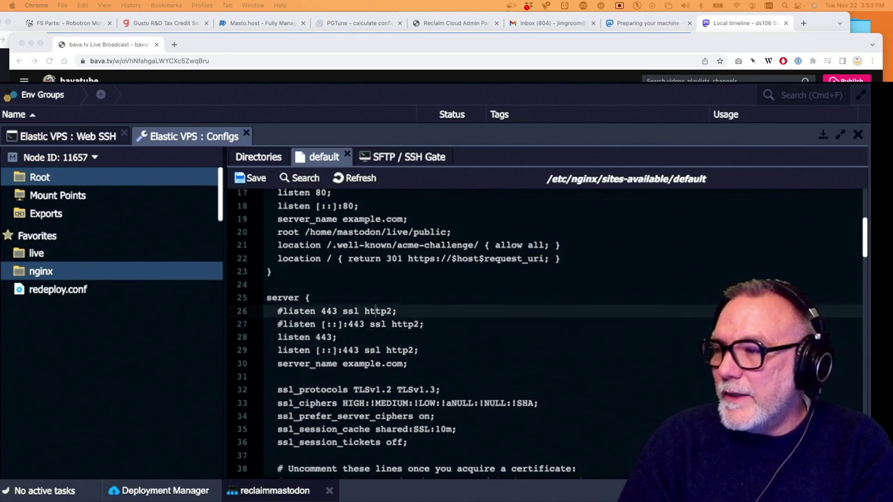
pyautogui.press('Down')
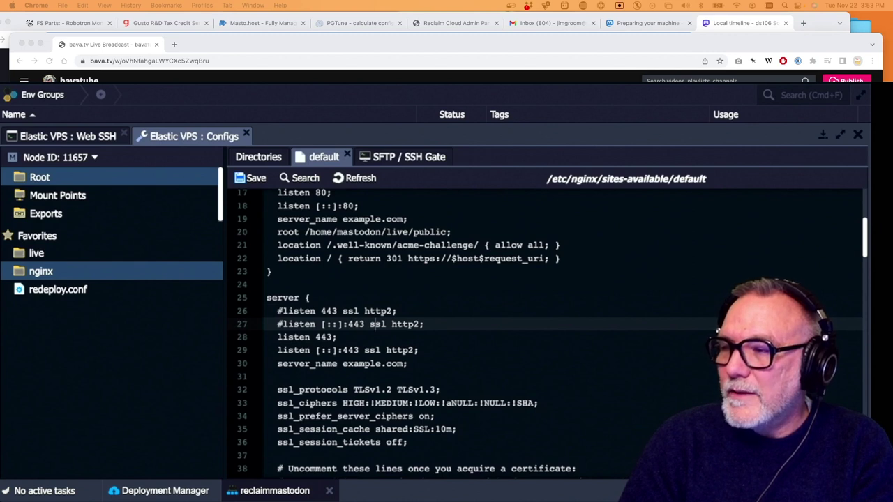
pyautogui.press('Down')
pyautogui.press('Down')
pyautogui.hotkey('shift', 'Right')
pyautogui.hotkey('shift', 'Right')
pyautogui.hotkey('shift', 'Right')
pyautogui.hotkey('shift', 'Right')
pyautogui.hotkey('shift', 'Right')
pyautogui.hotkey('shift', 'Right')
pyautogui.hotkey('shift', 'Right')
pyautogui.hotkey('shift', 'Right')
pyautogui.hotkey('shift', 'Right')
pyautogui.hotkey('shift', 'Right')
pyautogui.press('BackSpace')
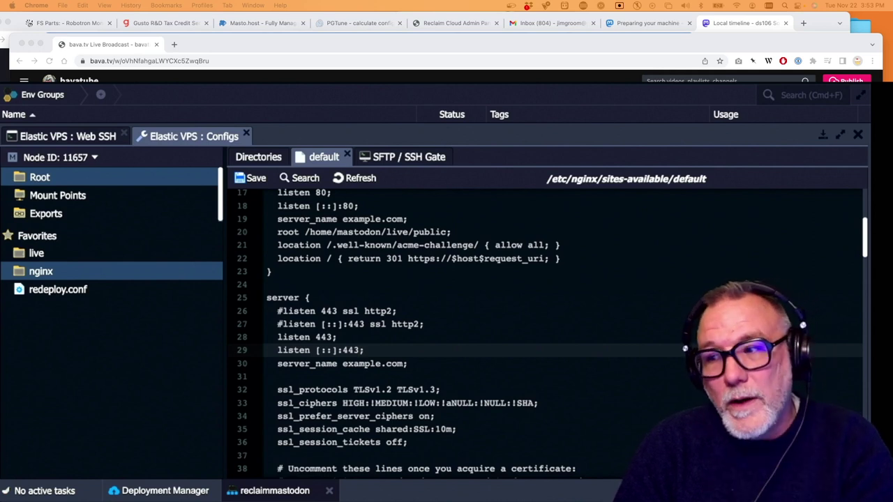
pyautogui.click(325, 351)
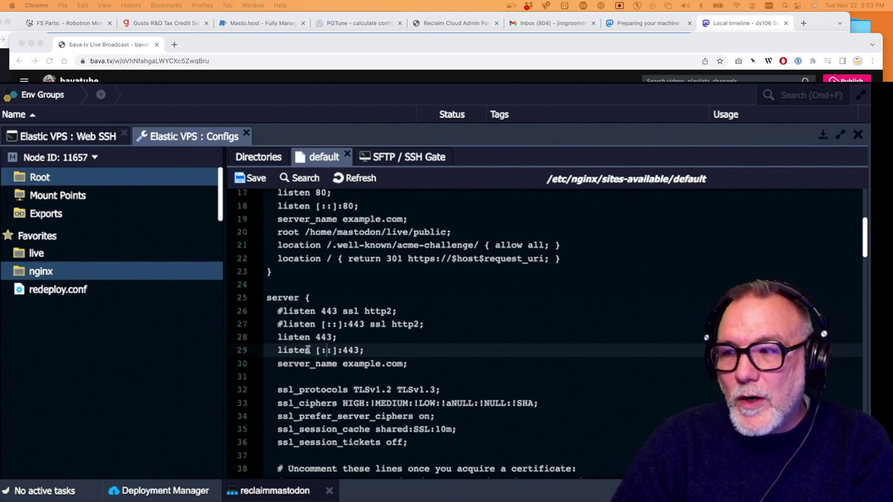
# Replace example.com with reclaim.rocks in server_name and the certificate paths on lines 39–40
pyautogui.scroll(-3, 308, 350)
pyautogui.moveTo(342, 328); pyautogui.dragTo(402, 327)
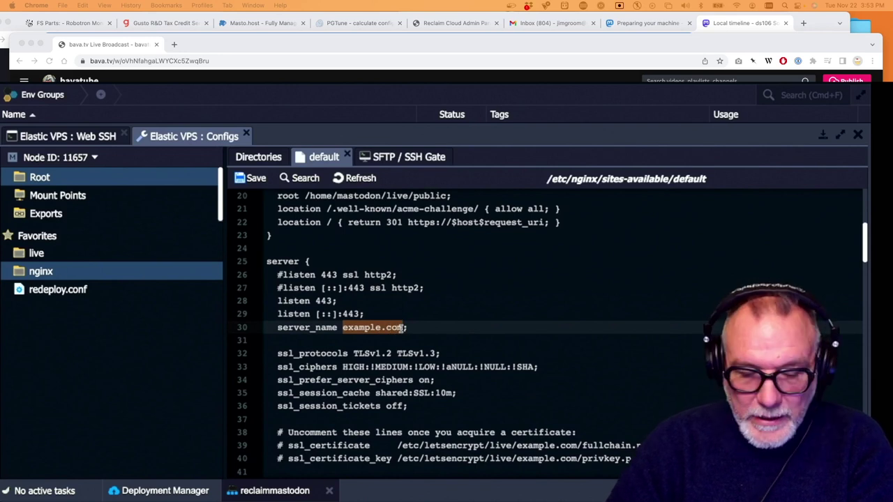
pyautogui.write('reclaim.')
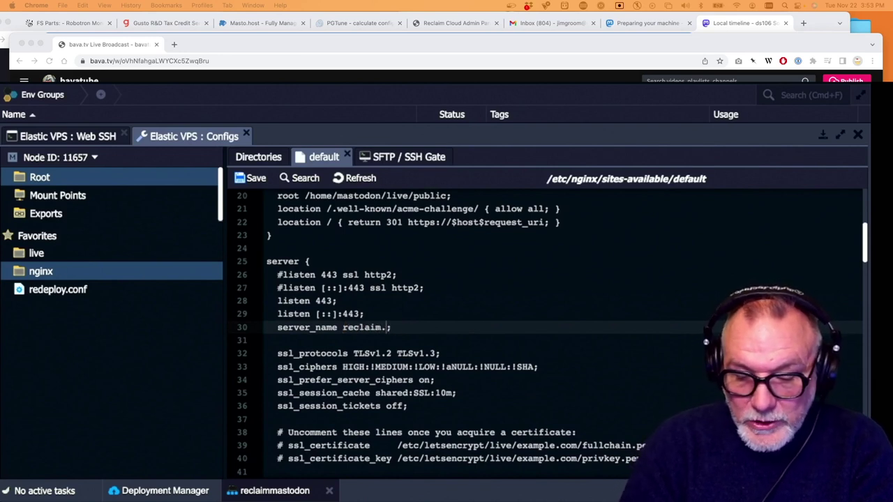
pyautogui.write('rocks')
pyautogui.moveTo(414, 327); pyautogui.dragTo(342, 327)
pyautogui.hotkey('ctrl', 'c')
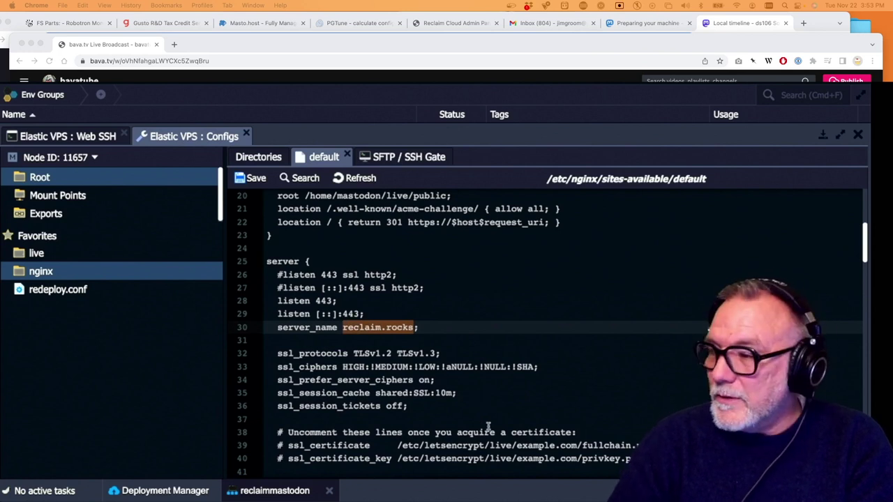
pyautogui.scroll(-5, 456, 404)
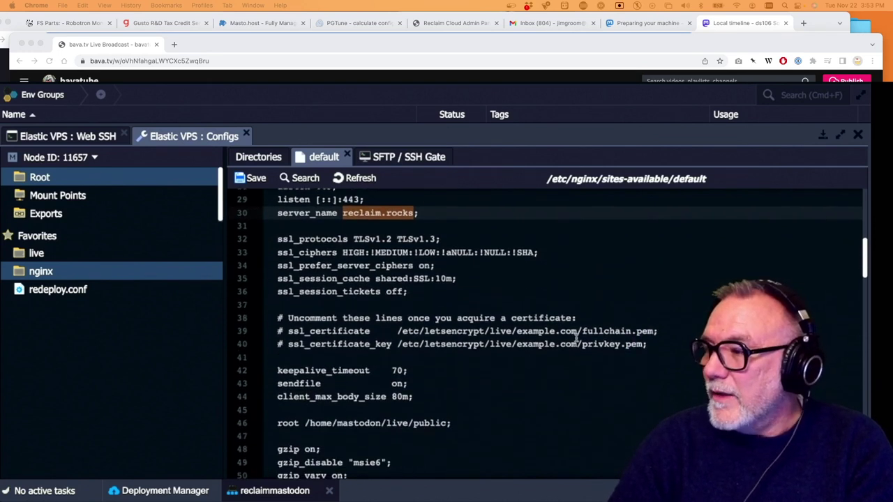
pyautogui.moveTo(578, 333); pyautogui.dragTo(517, 333)
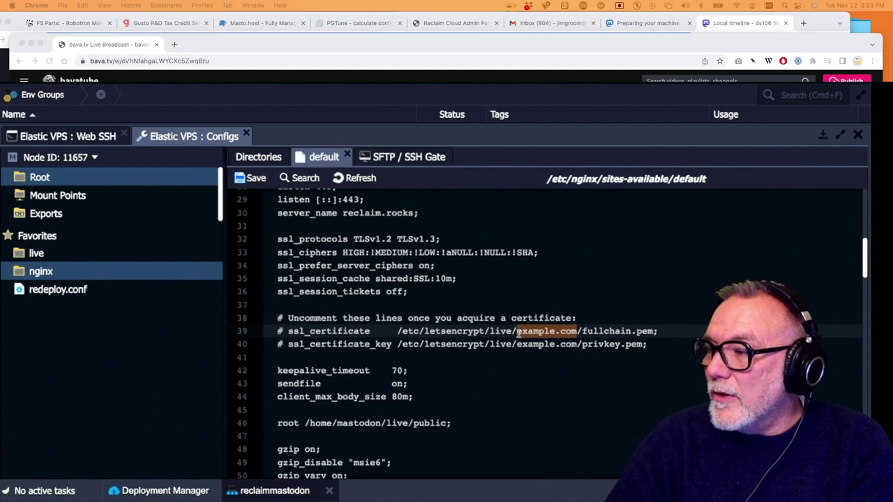
pyautogui.hotkey('ctrl', 'v')
pyautogui.moveTo(576, 345); pyautogui.dragTo(517, 345)
pyautogui.hotkey('ctrl', 'v')
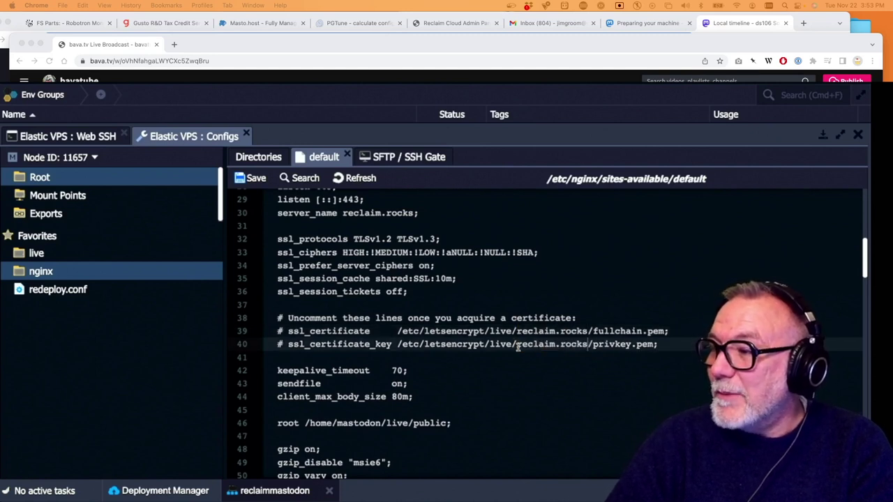
# Replace example.com with reclaim.rocks in the port-80 server_name on line 19
pyautogui.scroll(-3, 375, 356)
pyautogui.scroll(-4, 375, 356)
pyautogui.scroll(-5, 376, 361)
pyautogui.scroll(12, 377, 360)
pyautogui.scroll(3, 377, 361)
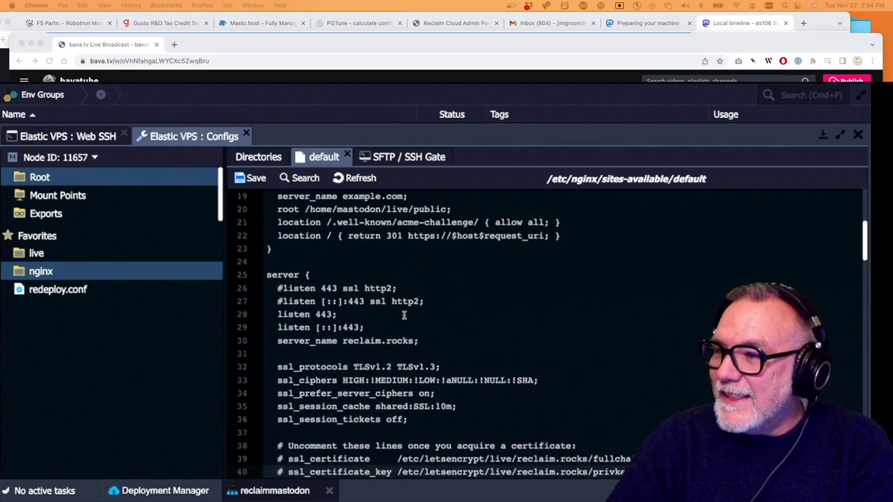
pyautogui.scroll(3, 403, 315)
pyautogui.moveTo(403, 315); pyautogui.dragTo(343, 313)
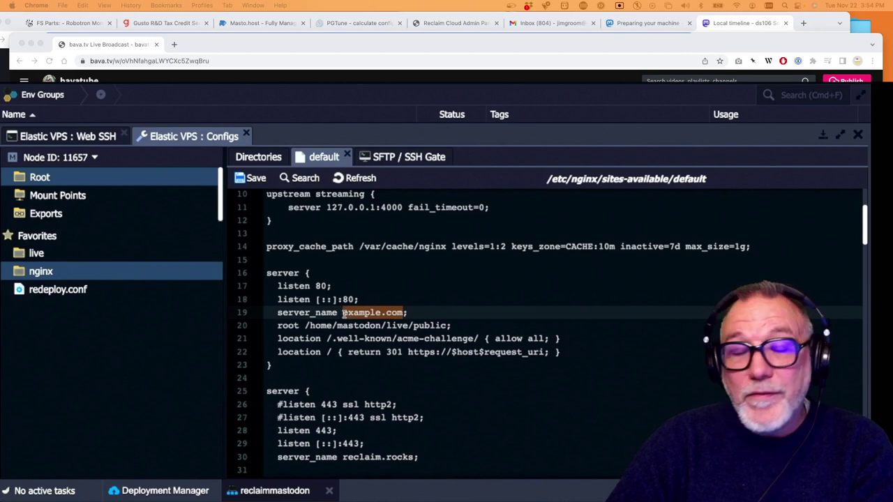
pyautogui.hotkey('ctrl', 'v')
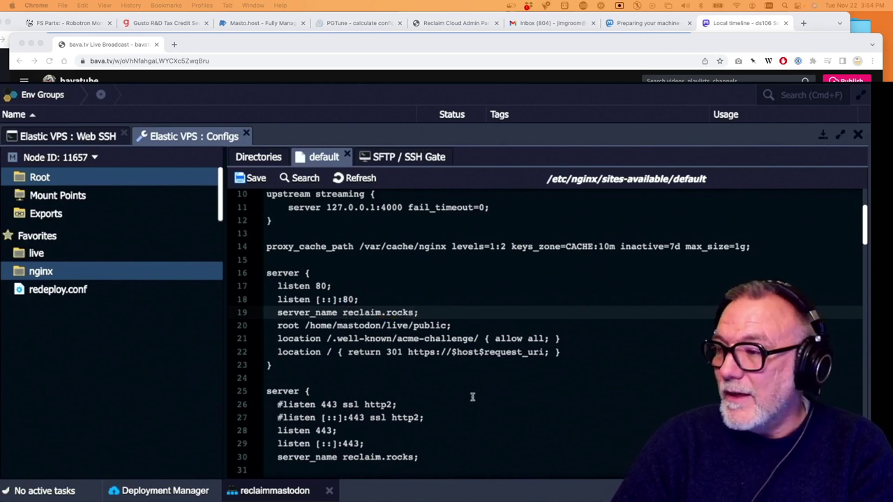
# Add the missing { after server on line 25 and save the default file
pyautogui.click(472, 395)
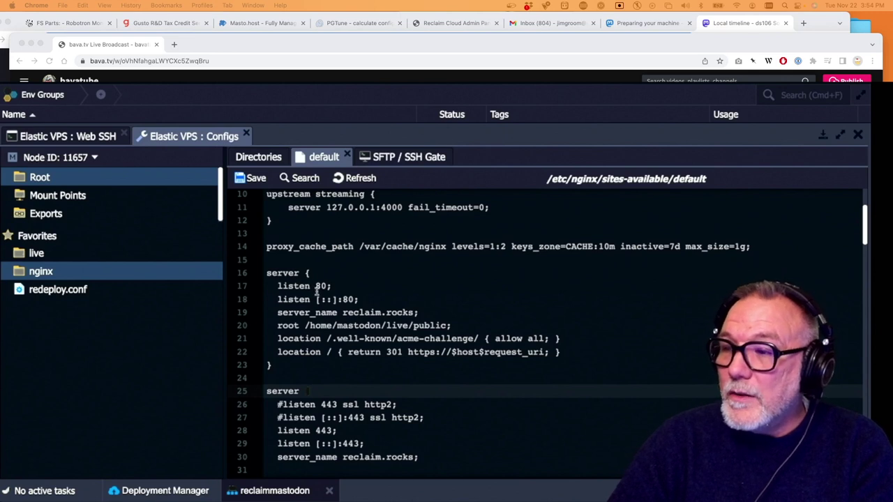
pyautogui.write('{')
pyautogui.scroll(-2, 316, 292)
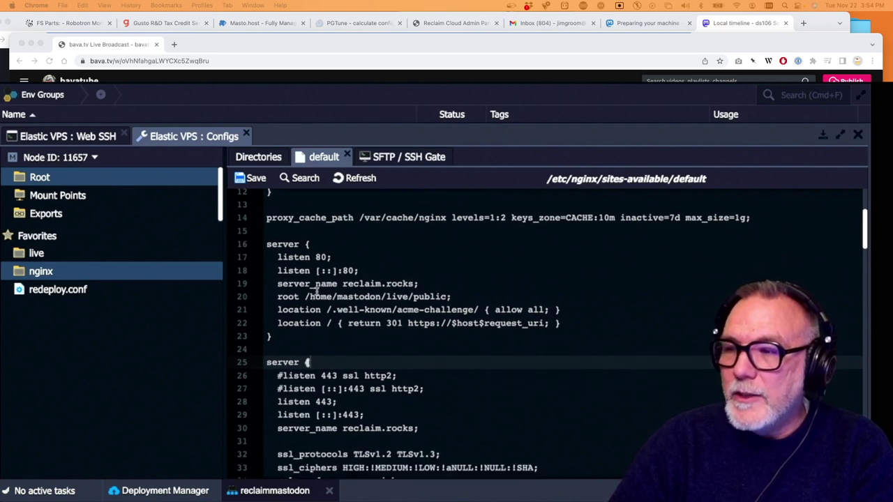
pyautogui.scroll(-4, 317, 291)
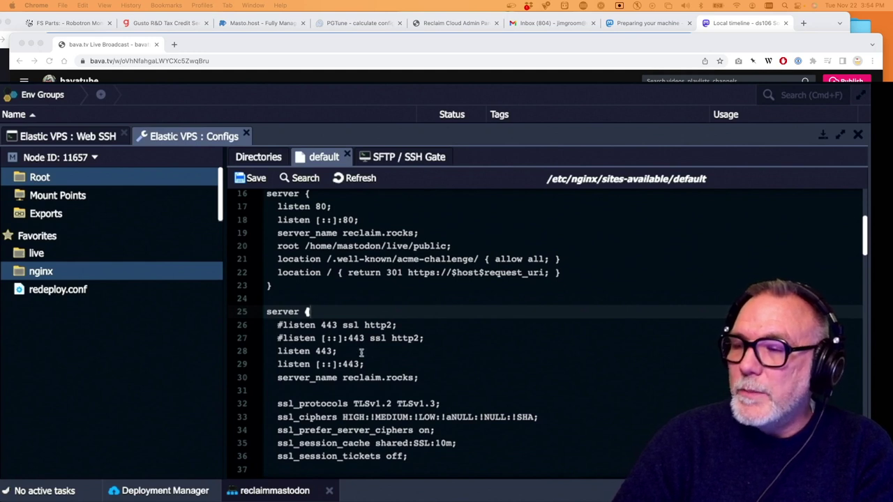
pyautogui.scroll(-5, 377, 380)
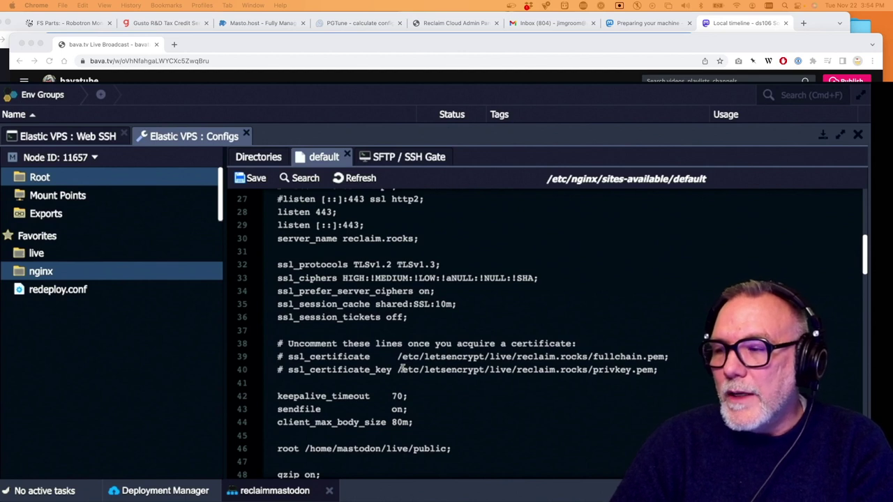
pyautogui.scroll(5, 403, 367)
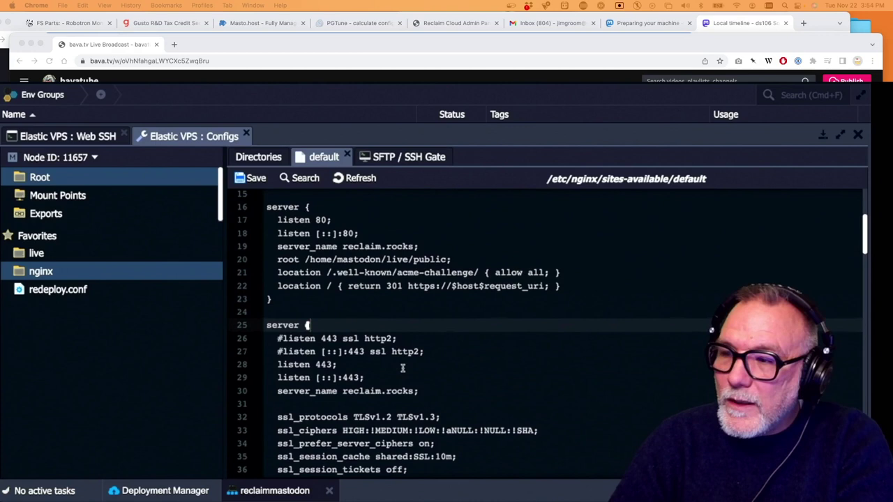
pyautogui.scroll(1, 403, 367)
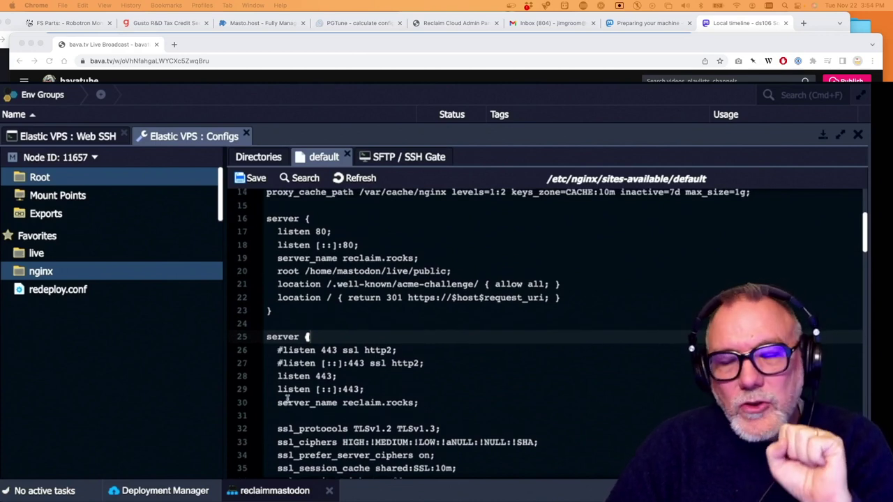
pyautogui.scroll(6, 287, 398)
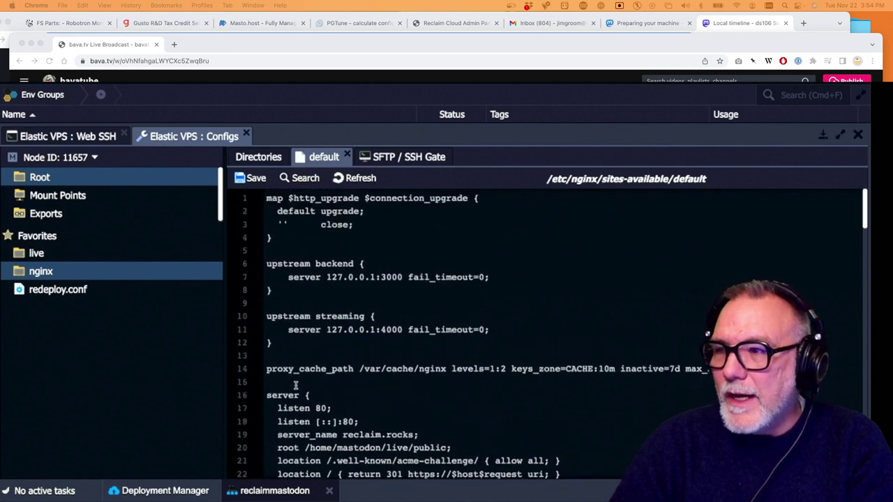
pyautogui.scroll(-10, 295, 386)
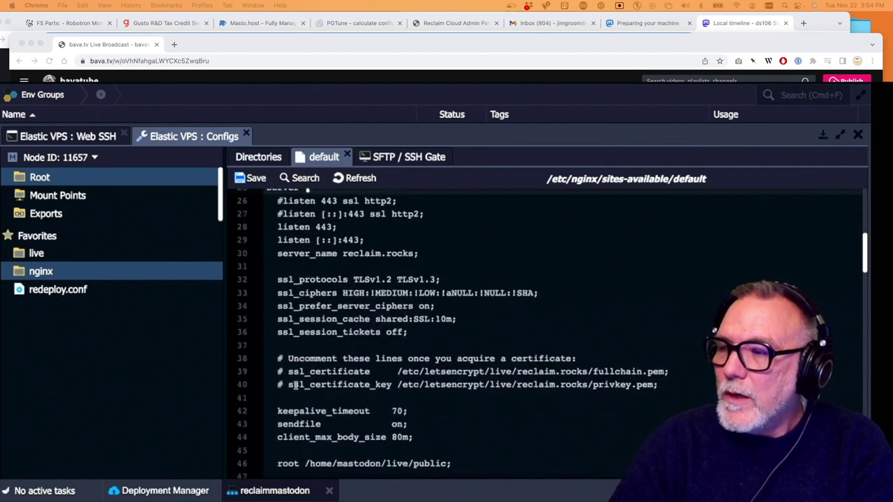
pyautogui.click(252, 178)
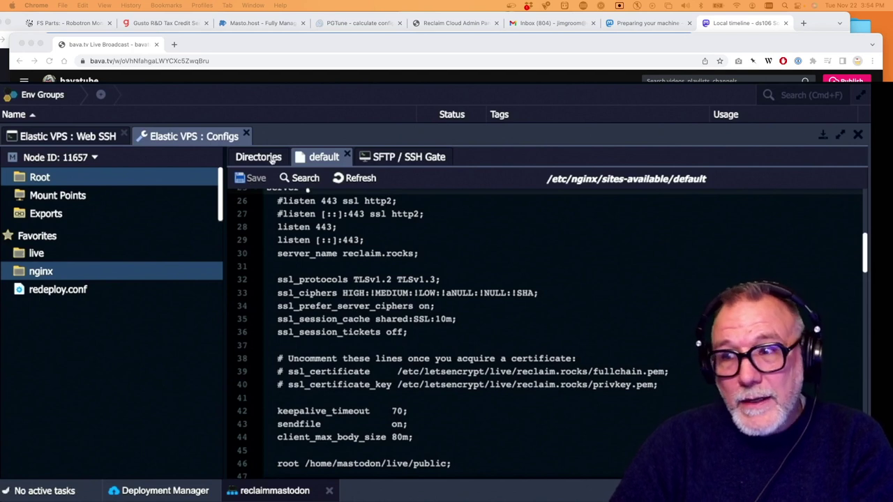
pyautogui.click(258, 158)
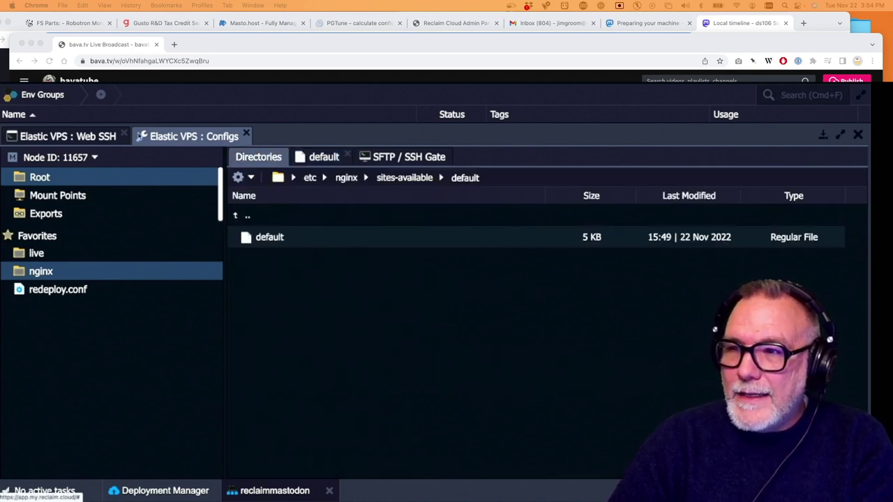
# In Web SSH, rerun systemctl restart nginx, then systemctl start nginx; both fail with a control process error
pyautogui.click(75, 136)
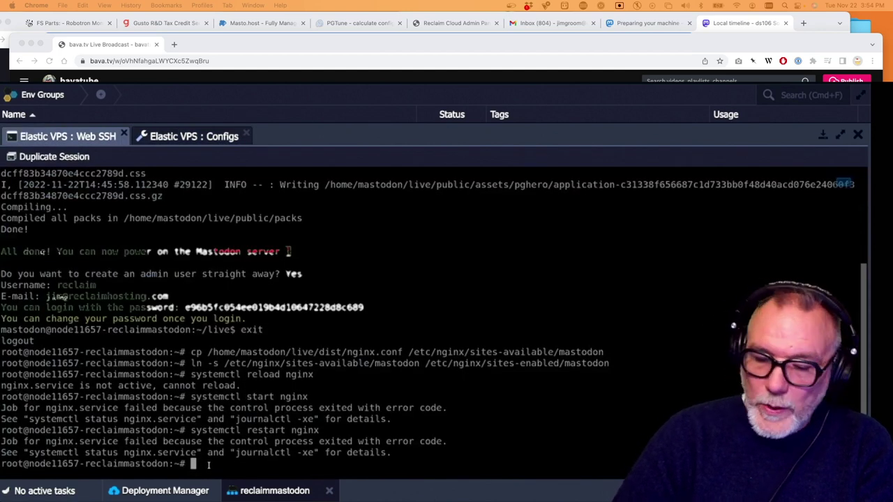
pyautogui.press('Up')
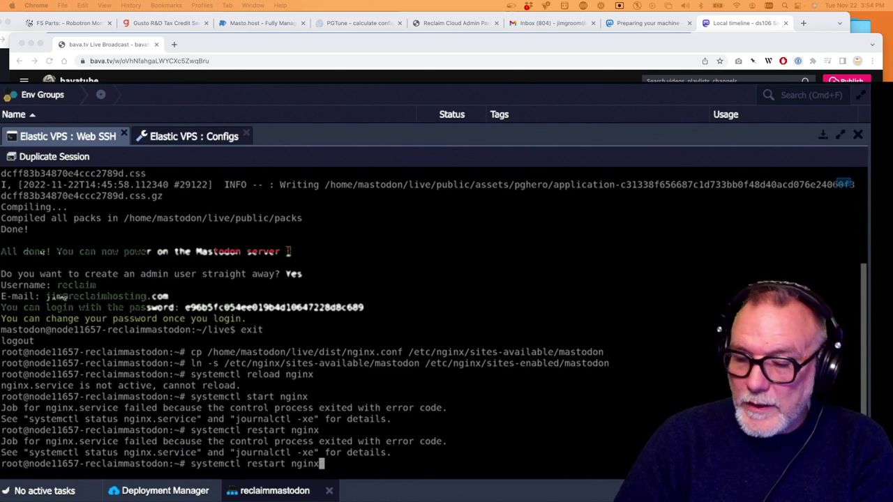
pyautogui.press('Return')
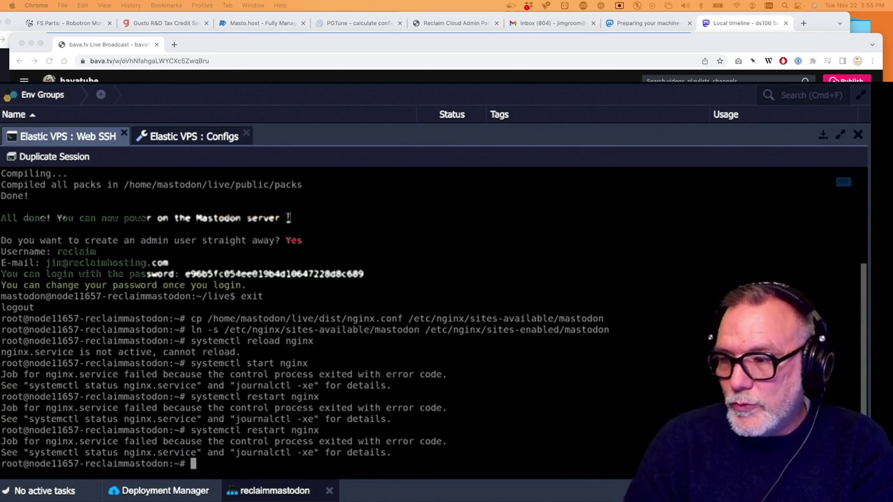
pyautogui.press('Up')
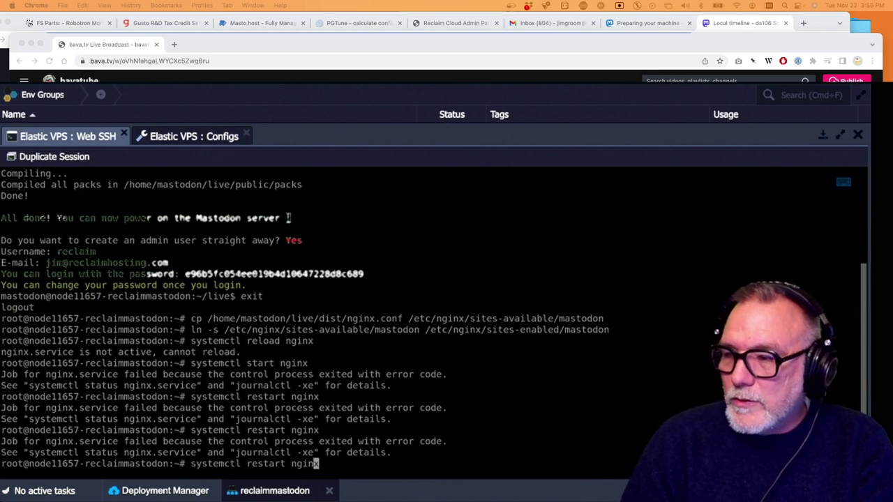
pyautogui.press('Left')
pyautogui.press('Left')
pyautogui.press('Left')
pyautogui.press('Left')
pyautogui.press('Left')
pyautogui.press('Left')
pyautogui.press('Left')
pyautogui.press('Left')
pyautogui.press('Left')
pyautogui.press('Left')
pyautogui.press('BackSpace')
pyautogui.press('BackSpace')
pyautogui.press('Return')
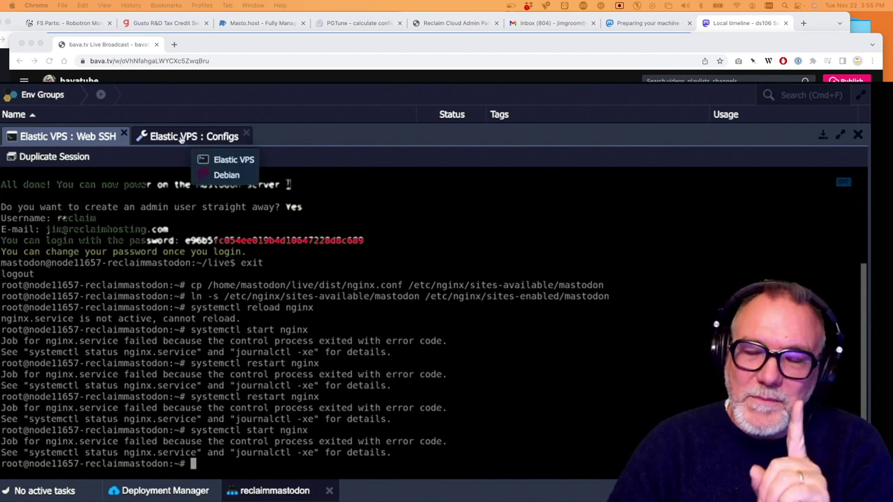
# Return to the Configs browser at /etc/nginx and open nginx.conf in the editor
pyautogui.click(173, 137)
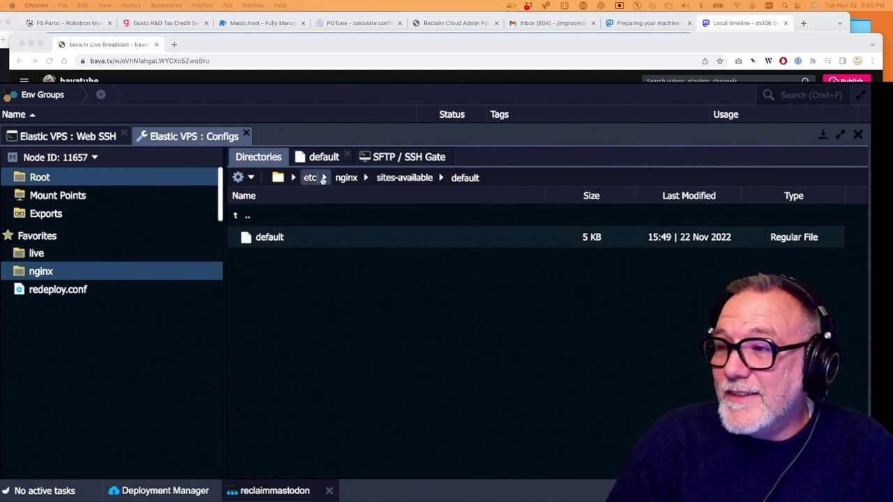
pyautogui.click(346, 178)
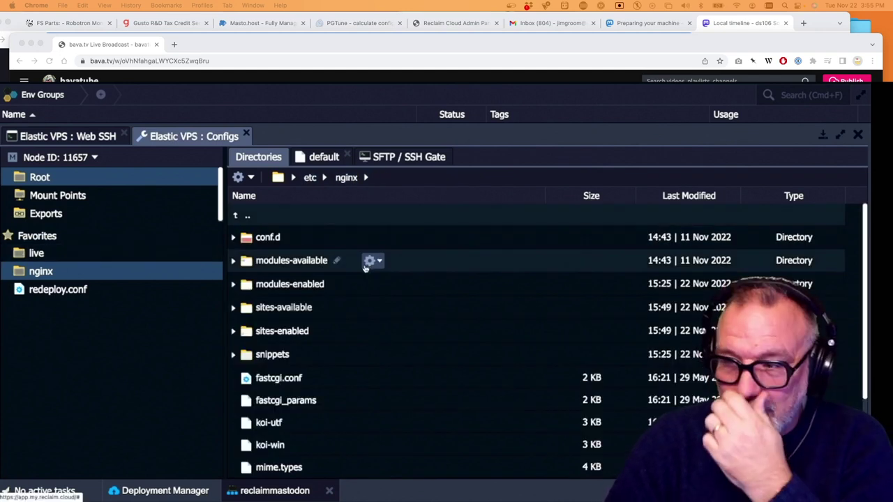
pyautogui.scroll(-1, 260, 333)
pyautogui.scroll(-3, 260, 333)
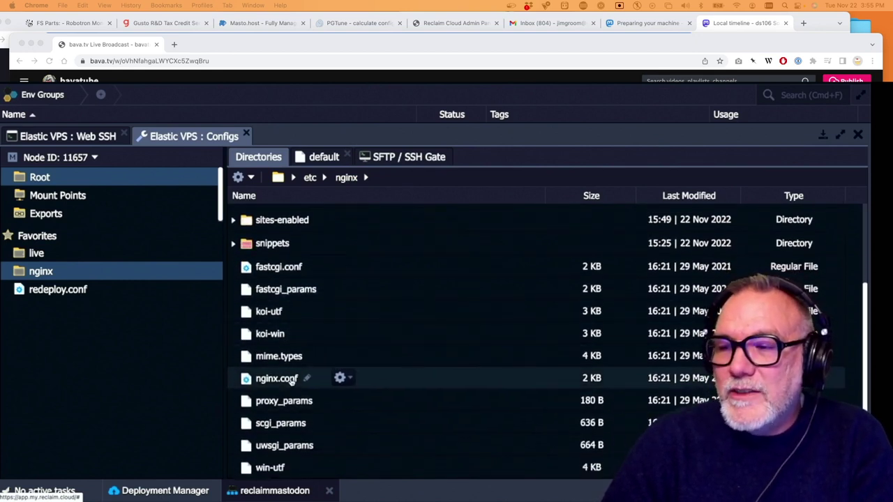
pyautogui.scroll(5, 294, 380)
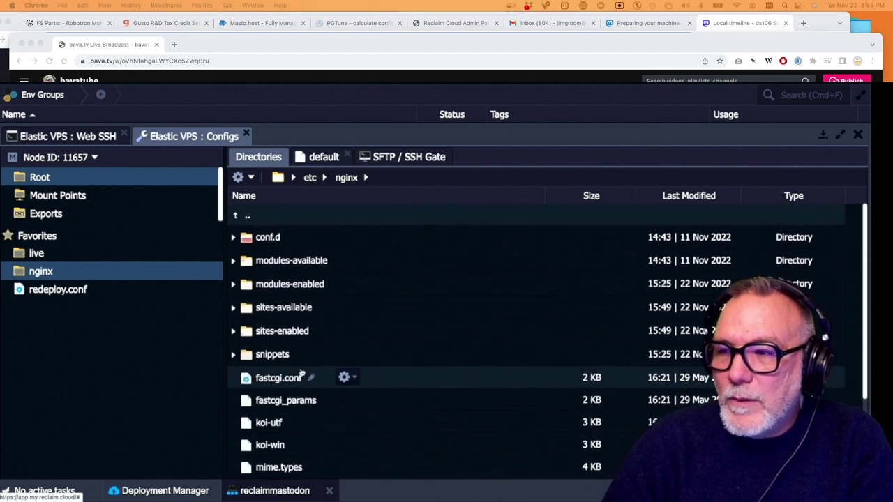
pyautogui.doubleClick(286, 311)
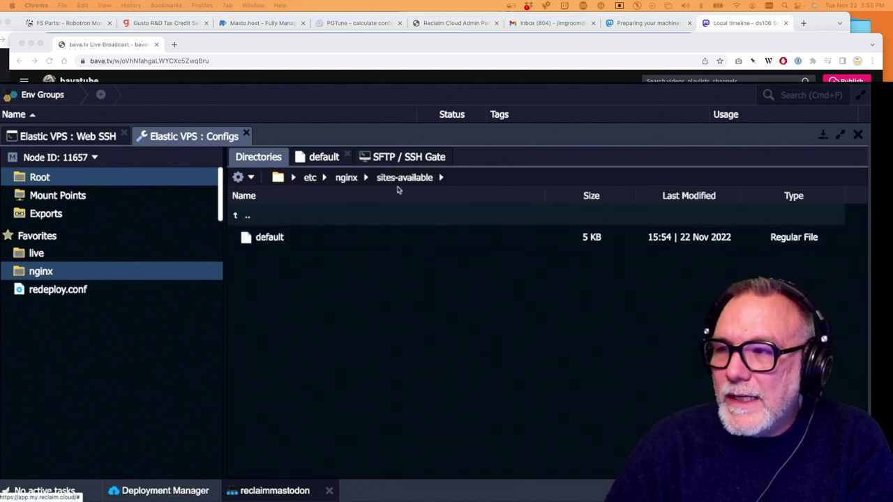
pyautogui.click(347, 178)
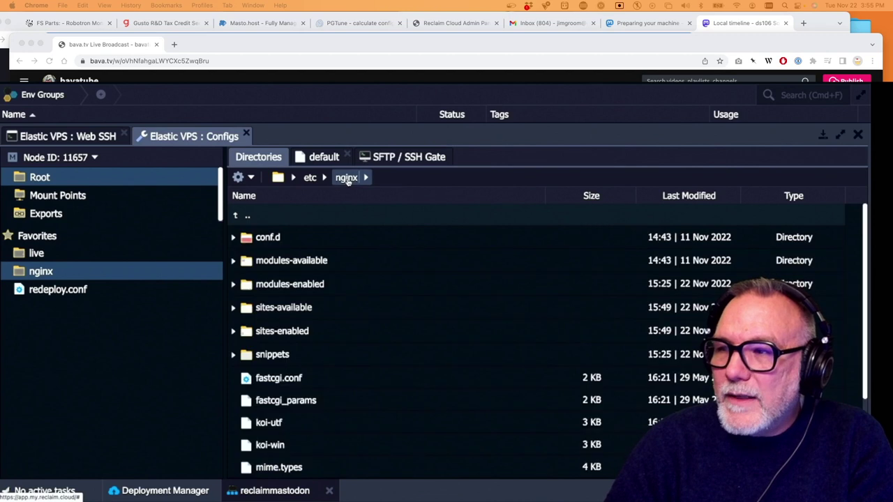
pyautogui.scroll(-3, 317, 293)
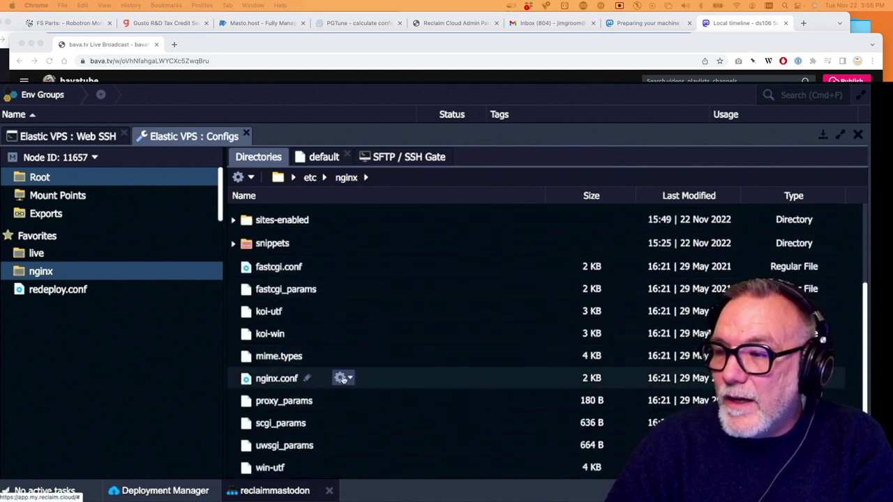
pyautogui.click(354, 377)
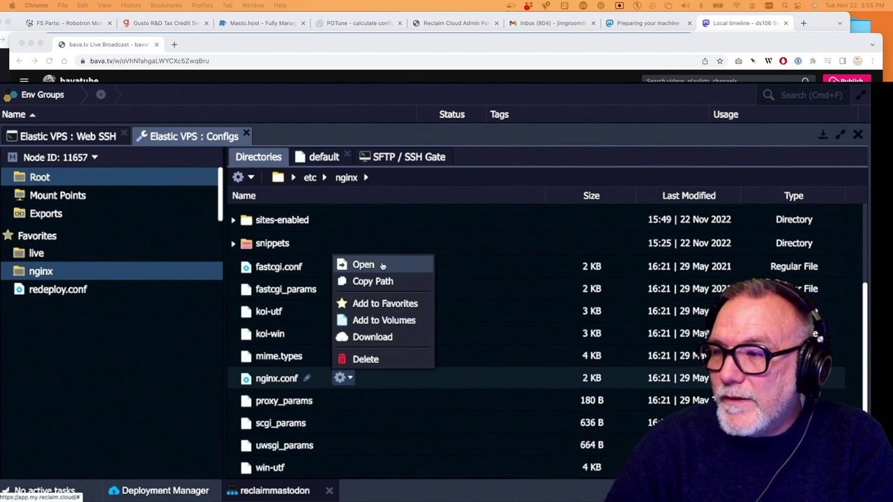
pyautogui.click(377, 264)
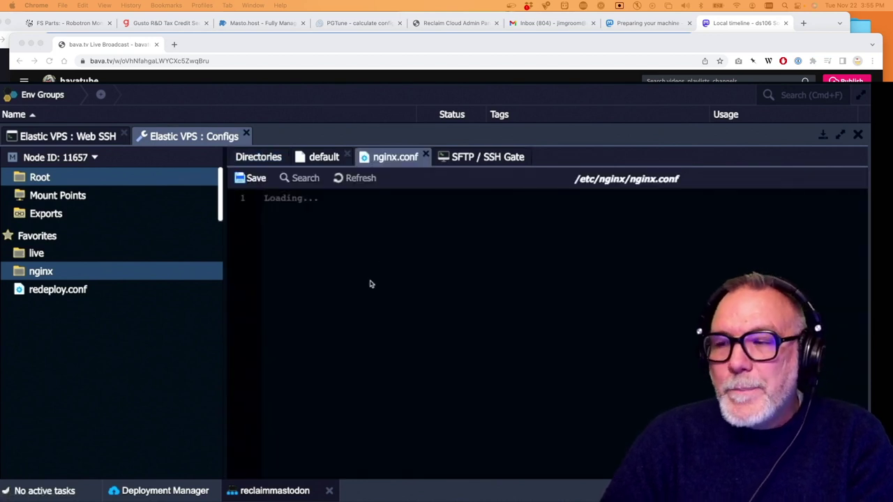
# Change line 60's include from sites-enabled/* to sites-enabled/default and save nginx.conf
pyautogui.scroll(-7, 369, 283)
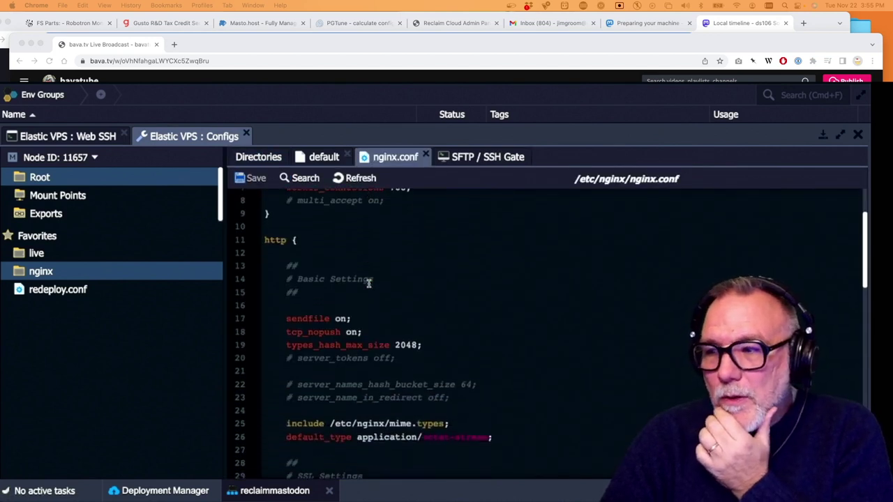
pyautogui.scroll(-3, 369, 283)
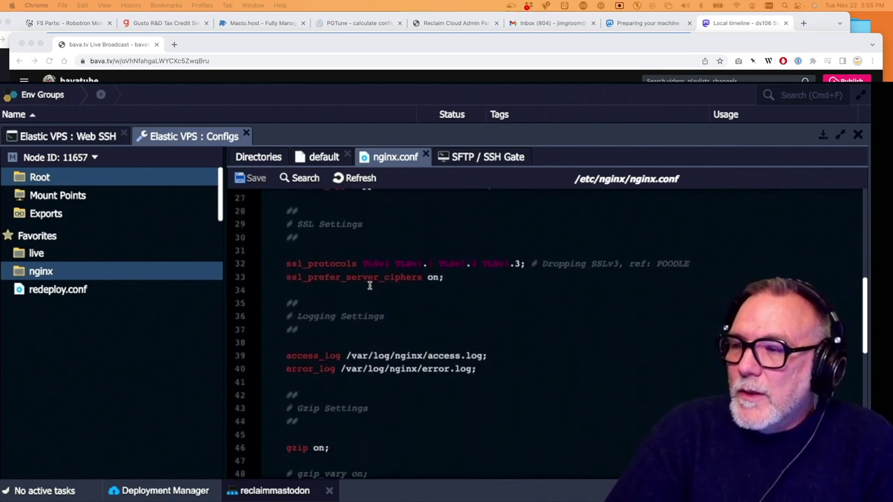
pyautogui.scroll(3, 369, 283)
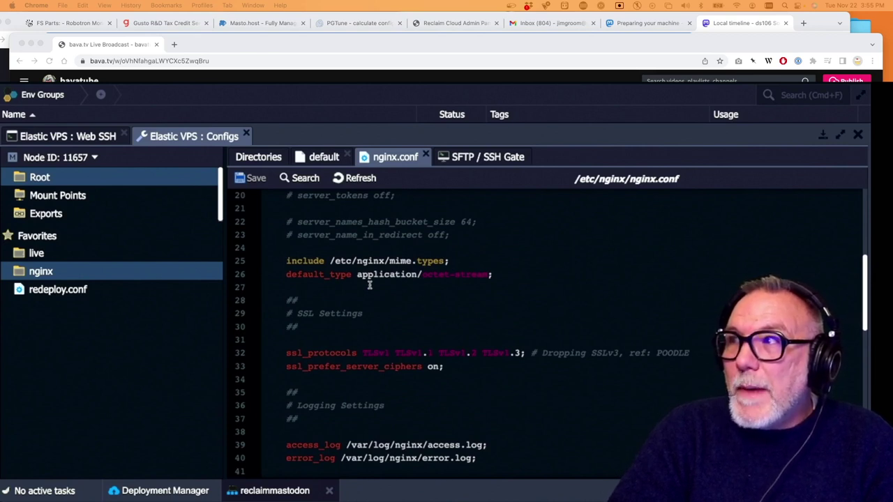
pyautogui.scroll(-5, 369, 283)
pyautogui.scroll(-4, 370, 286)
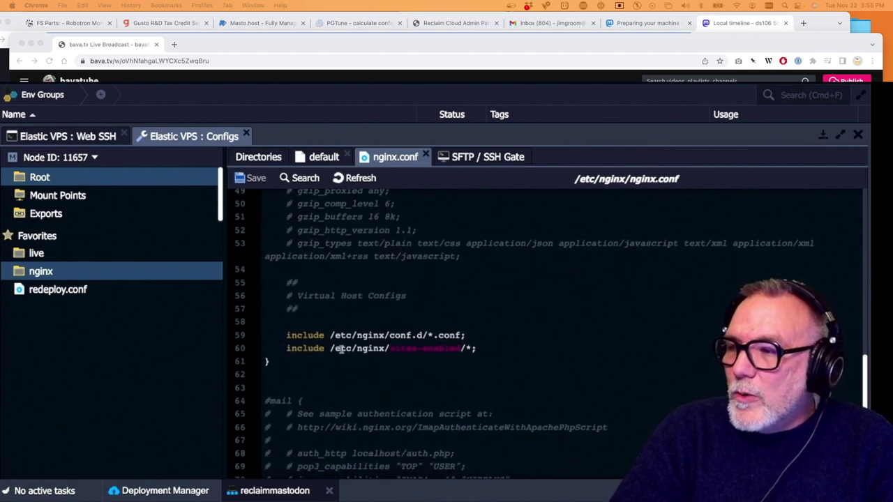
pyautogui.click(467, 350)
pyautogui.press('BackSpace')
pyautogui.write('default')
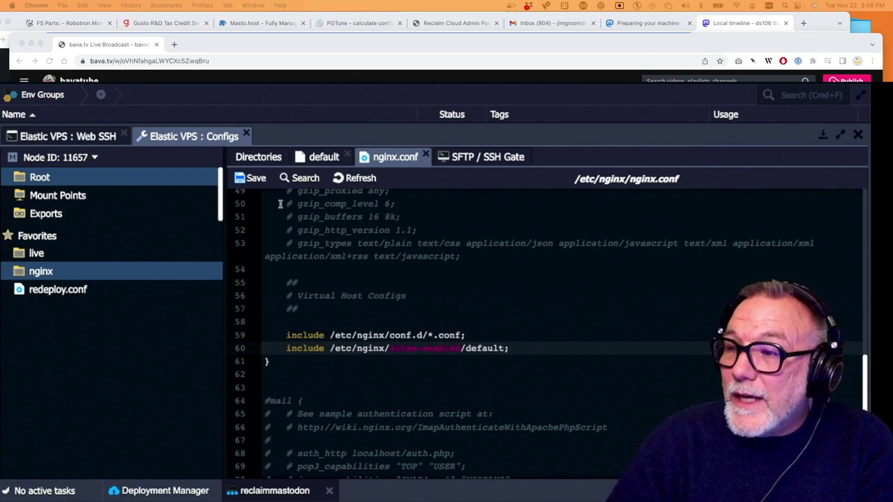
pyautogui.click(239, 180)
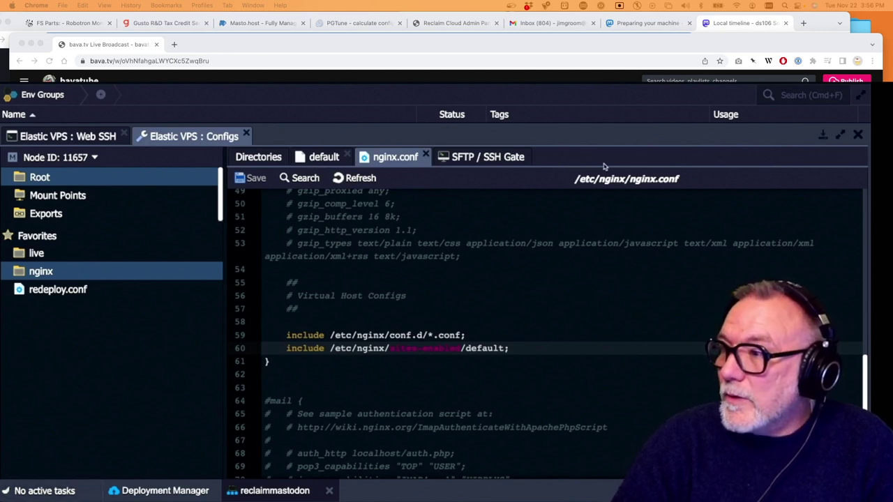
pyautogui.click(484, 159)
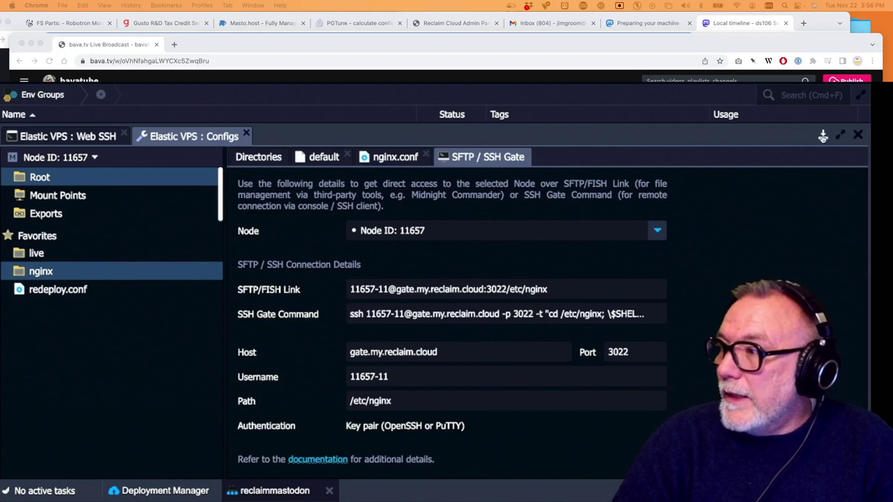
# Reopen Web SSH on the Elastic VPS and rerun systemctl start nginx, which now succeeds
pyautogui.press('Escape')
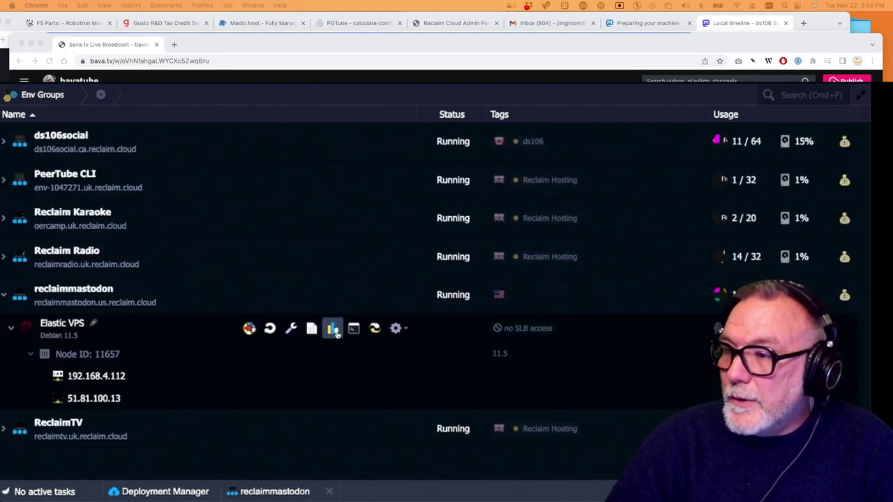
pyautogui.click(355, 329)
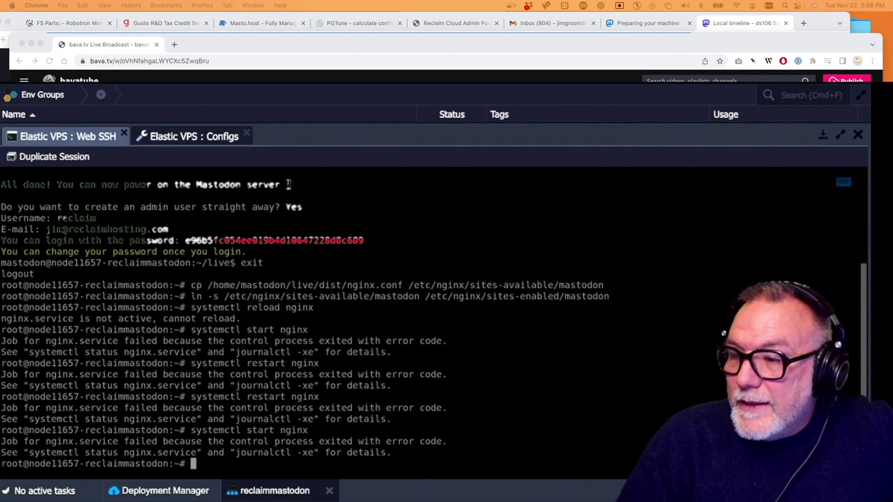
pyautogui.press('Up')
pyautogui.press('Return')
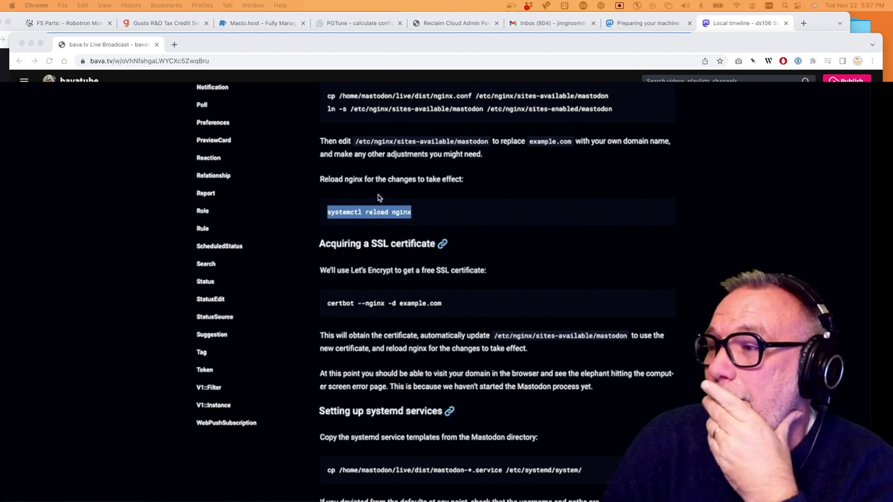
# Select the 'certbot --nginx -d' command in the docs' 'Acquiring a SSL certificate' section
pyautogui.scroll(-2, 365, 231)
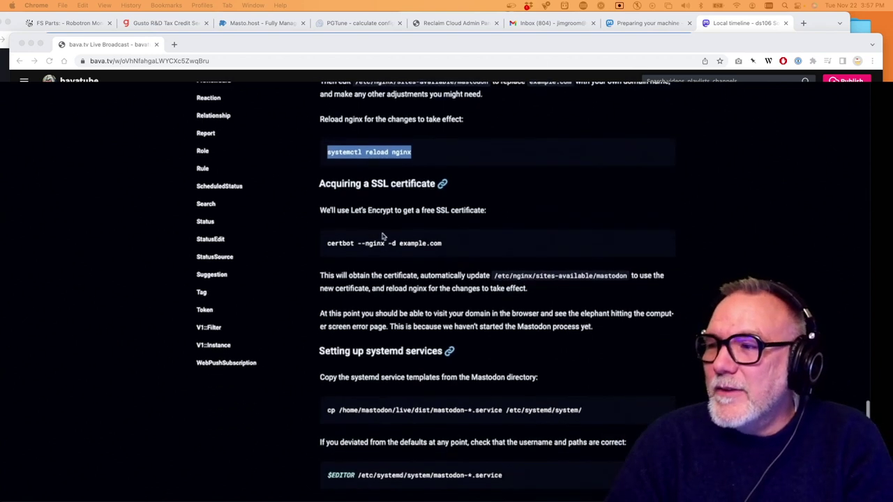
pyautogui.click(457, 252)
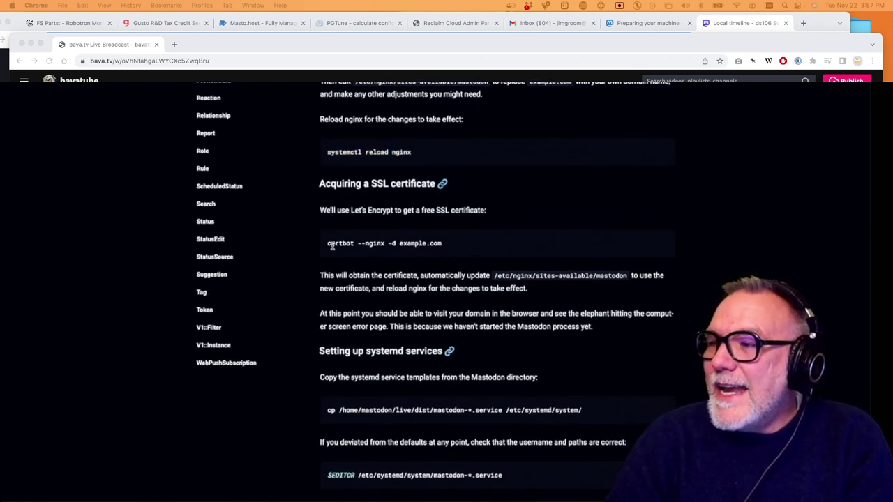
pyautogui.moveTo(325, 243); pyautogui.dragTo(398, 244)
pyautogui.press('super+c')
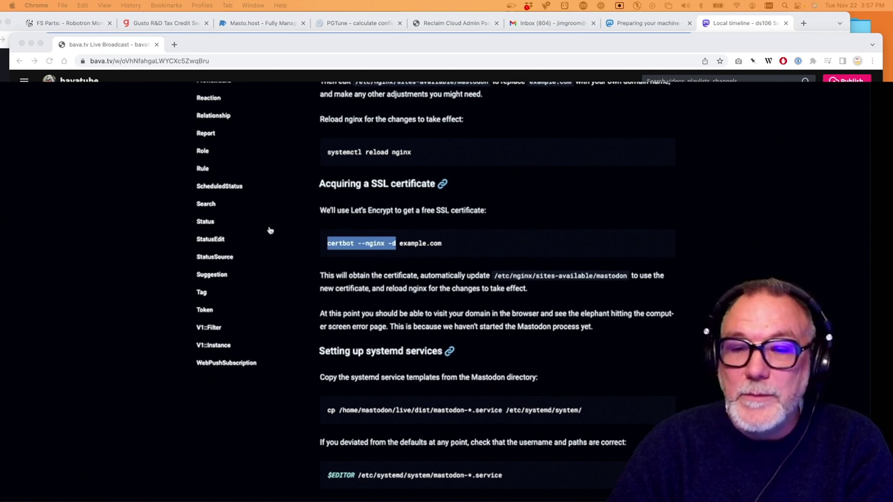
# In the Reclaim Cloud terminal, run 'certbot --nginx -d reclaim.rocks'
pyautogui.press('super+grave')
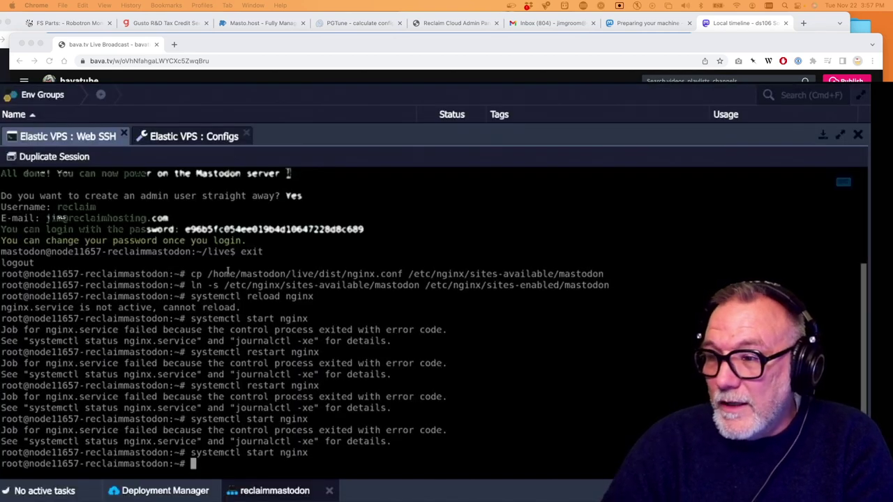
pyautogui.press('super+v')
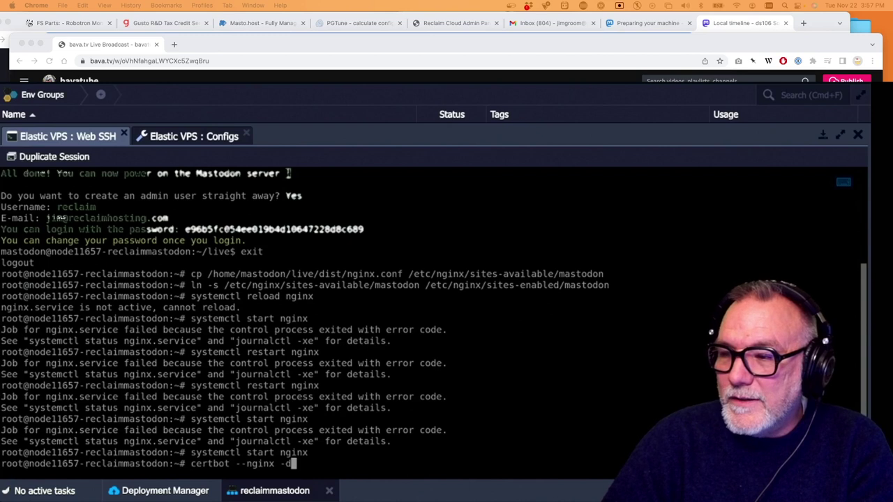
pyautogui.write('reclaim')
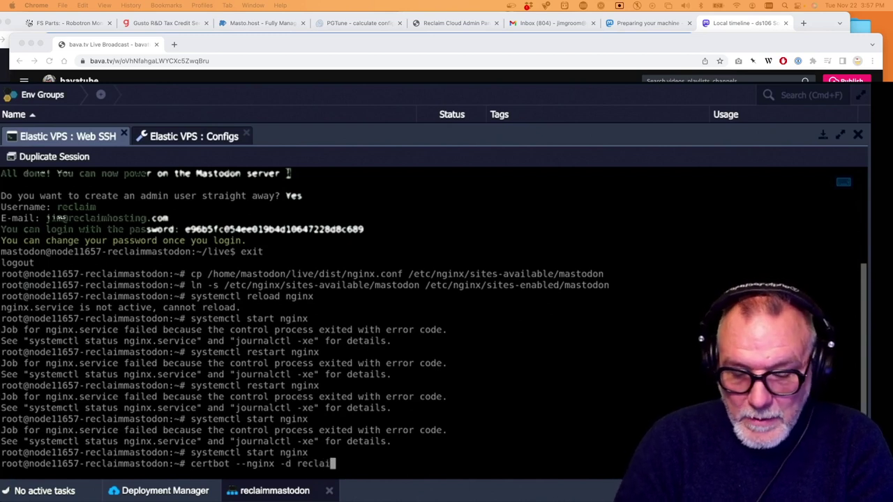
pyautogui.write('.rocks')
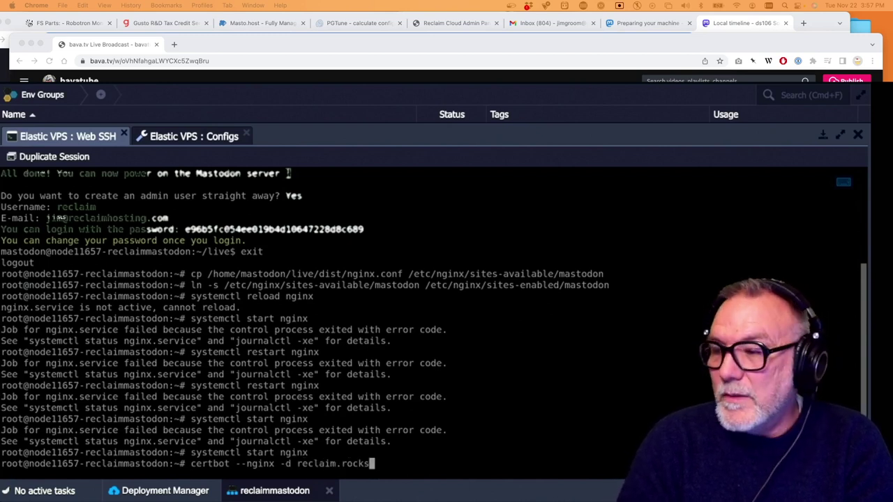
pyautogui.press('Return')
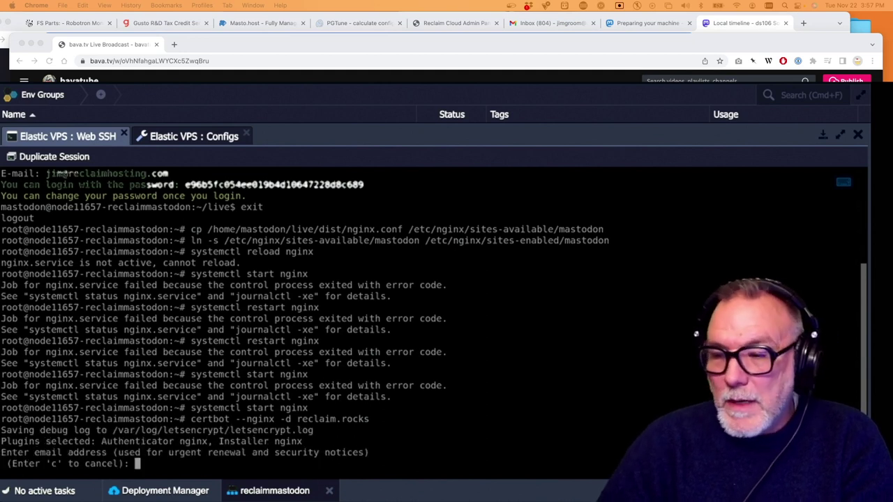
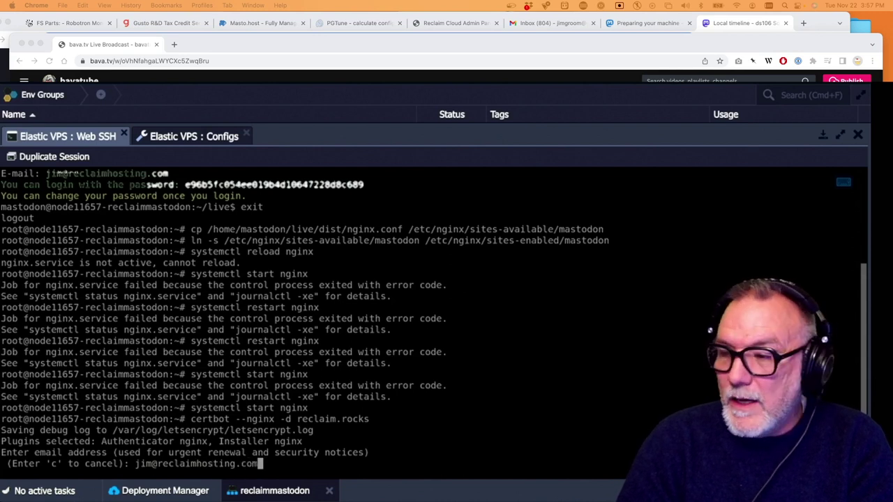
# Enter the contact e-mail address, then answer Y to the Let's Encrypt terms and to EFF sharing
pyautogui.press('Return')
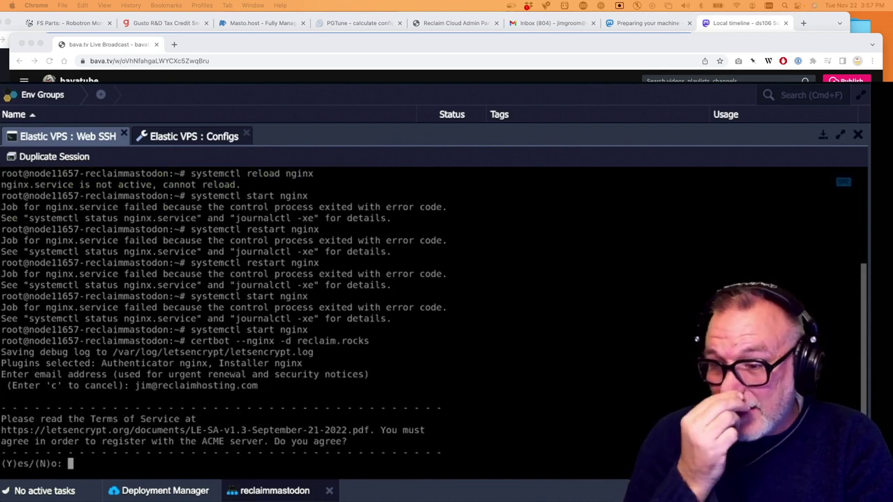
pyautogui.press('Return')
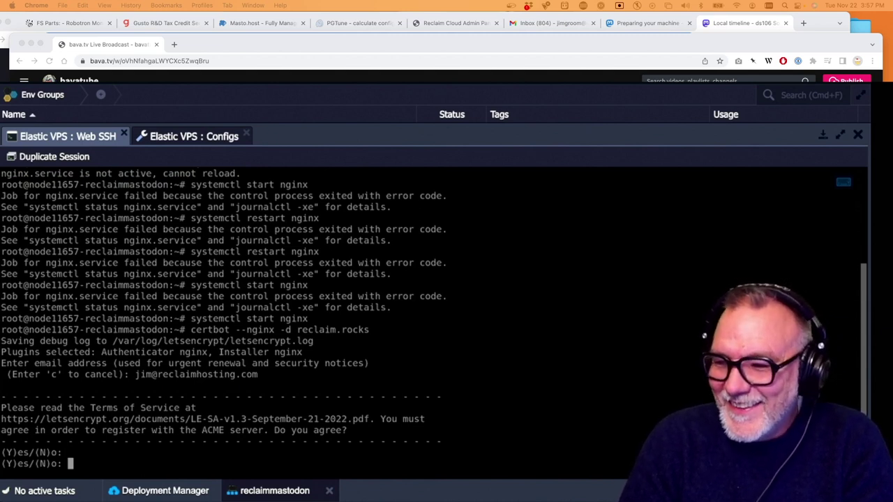
pyautogui.write('Y')
pyautogui.press('Return')
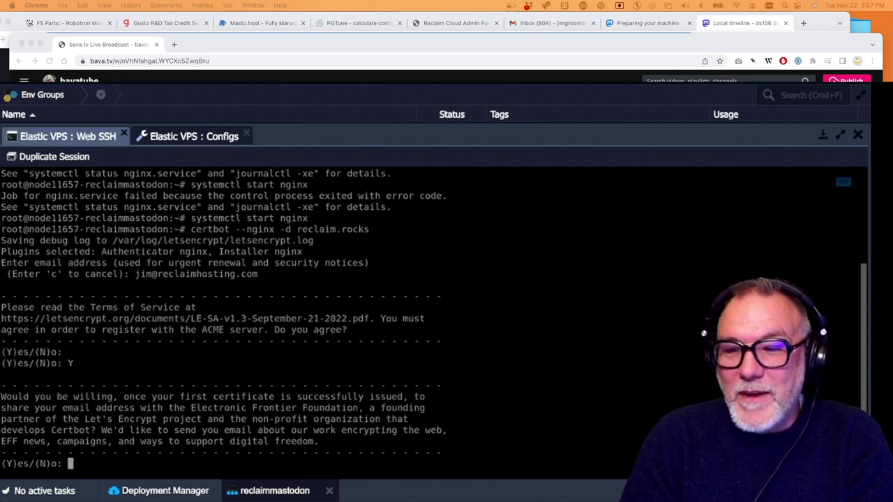
pyautogui.write('Y')
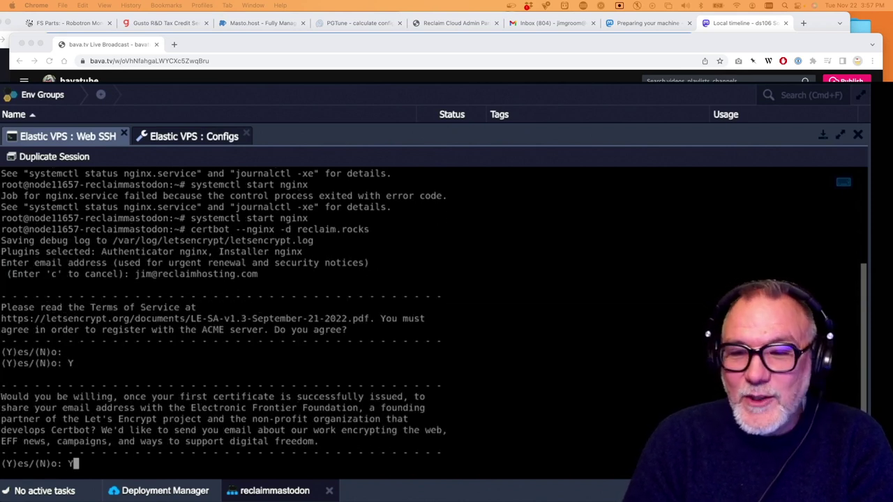
pyautogui.press('Return')
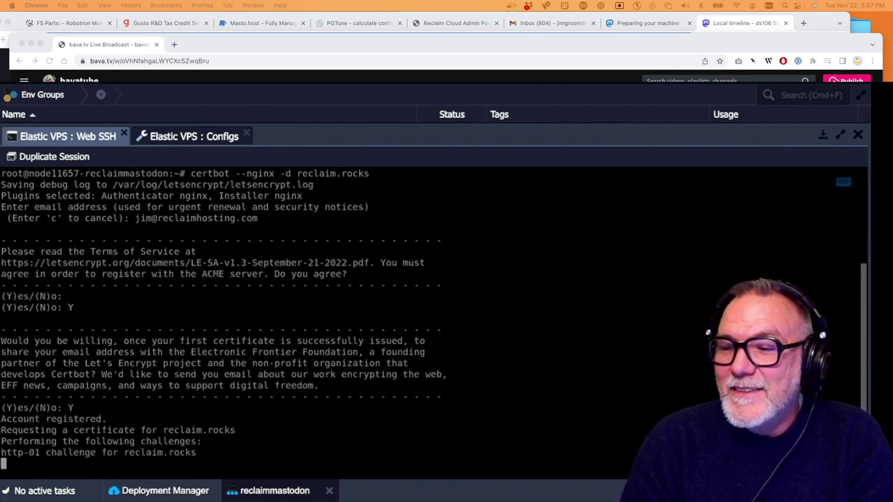
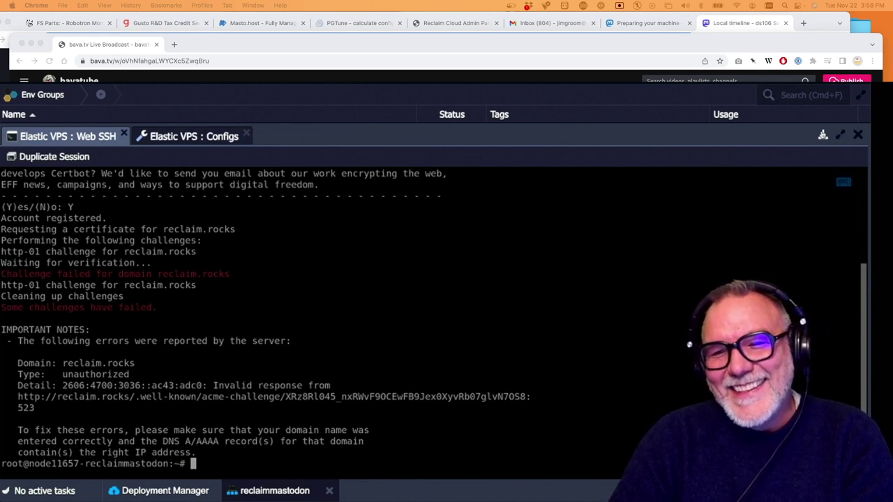
# Hide Web SSH, then open and cancel the reclaimmastodon topology wizard without changes
pyautogui.click(823, 135)
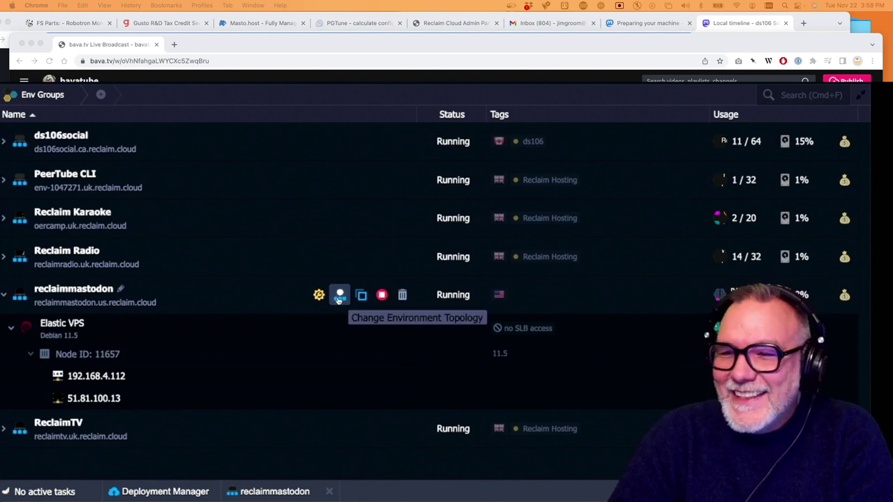
pyautogui.click(340, 296)
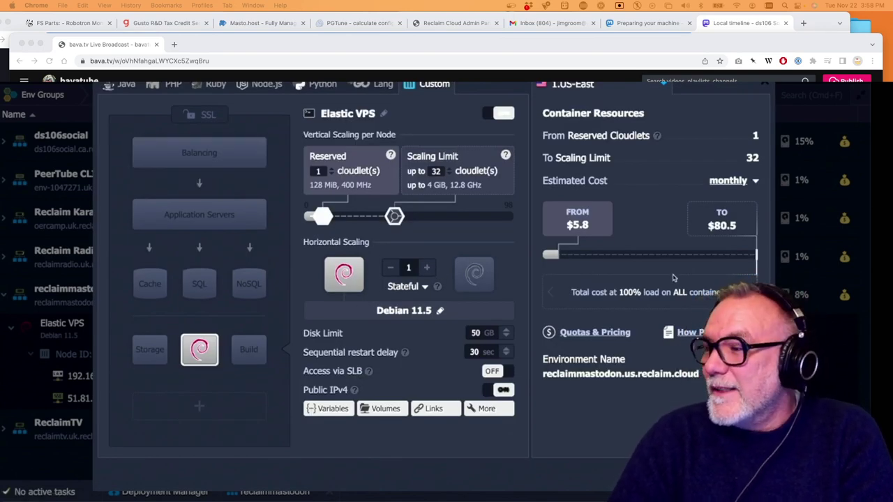
pyautogui.press('Escape')
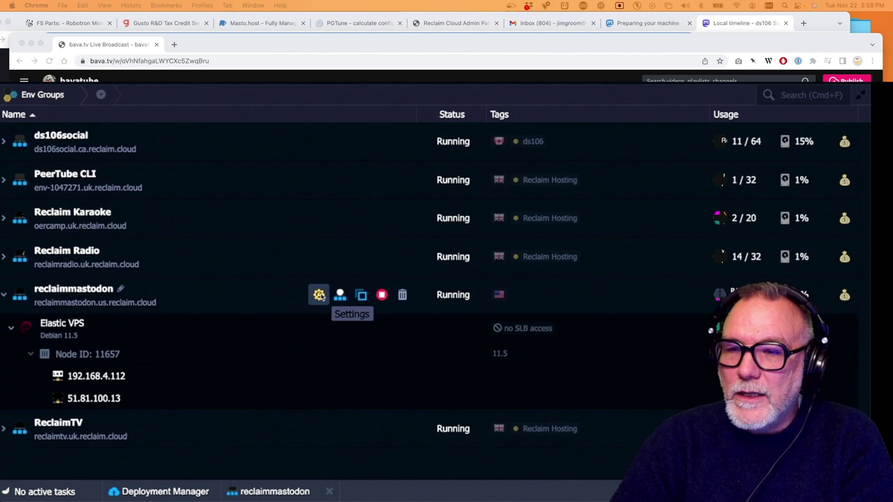
# Add an inbound firewall rule for HTTP on port 80 using TCP/UDP
pyautogui.click(320, 295)
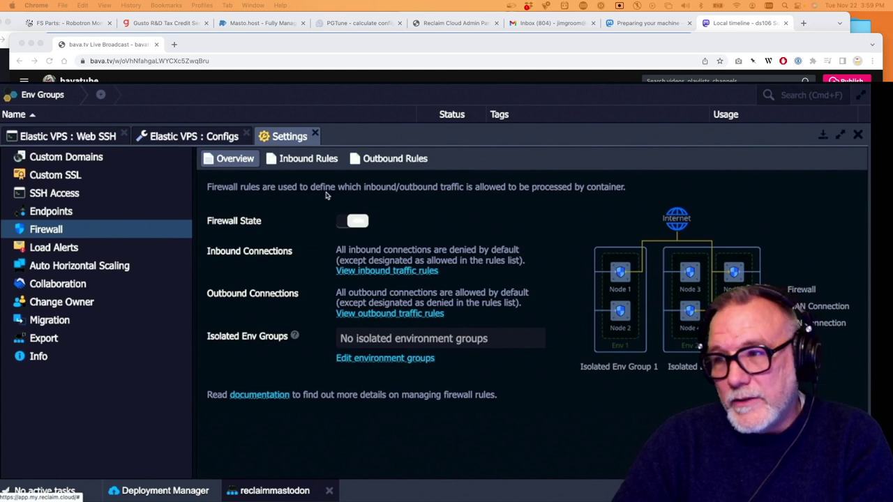
pyautogui.click(318, 160)
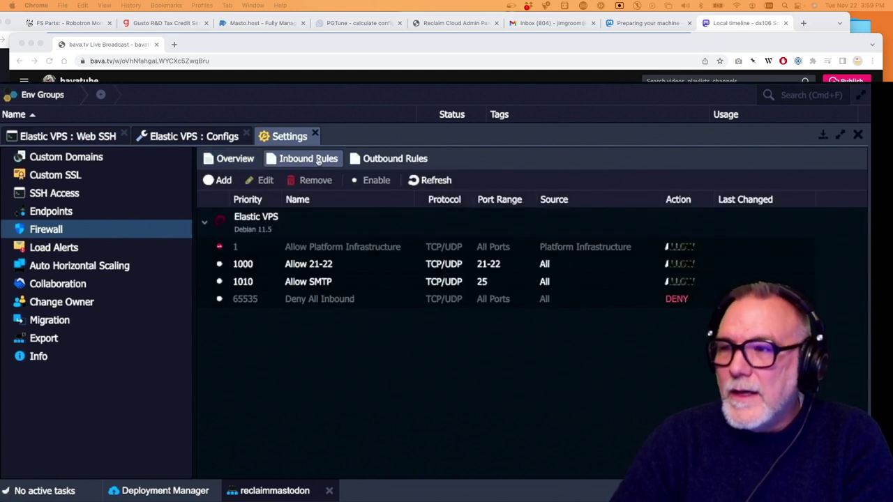
pyautogui.click(222, 181)
pyautogui.write('http')
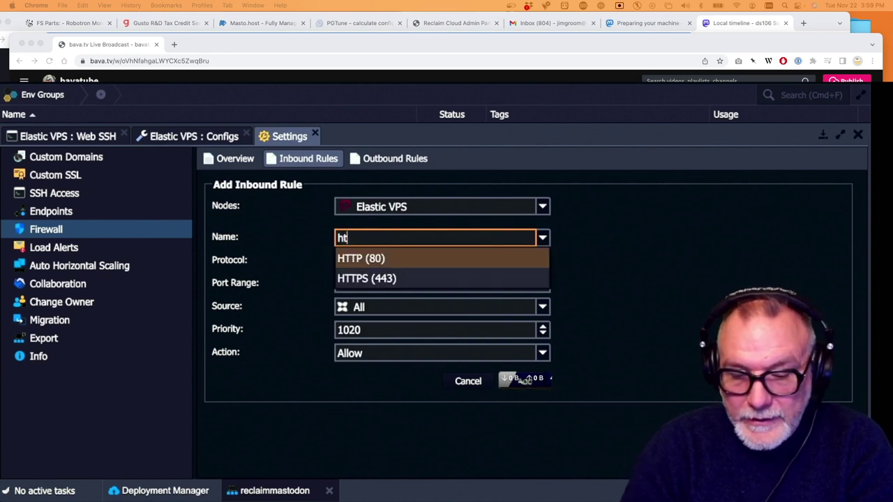
pyautogui.click(388, 259)
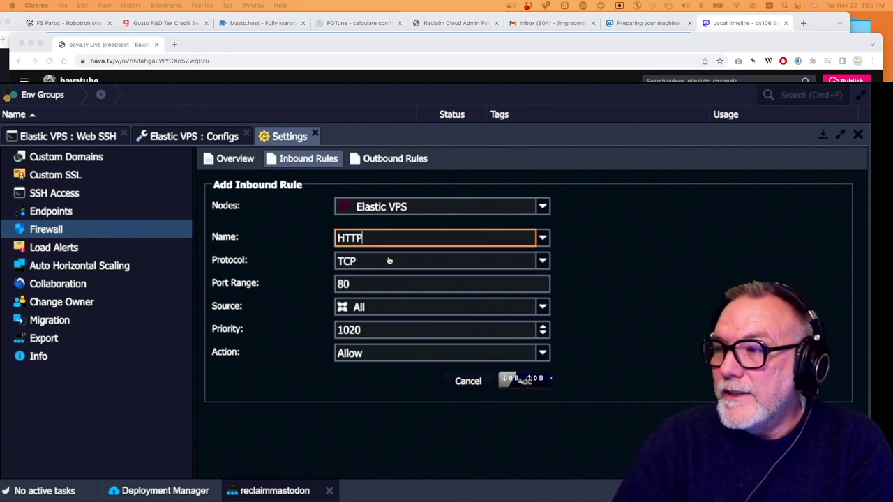
pyautogui.click(435, 268)
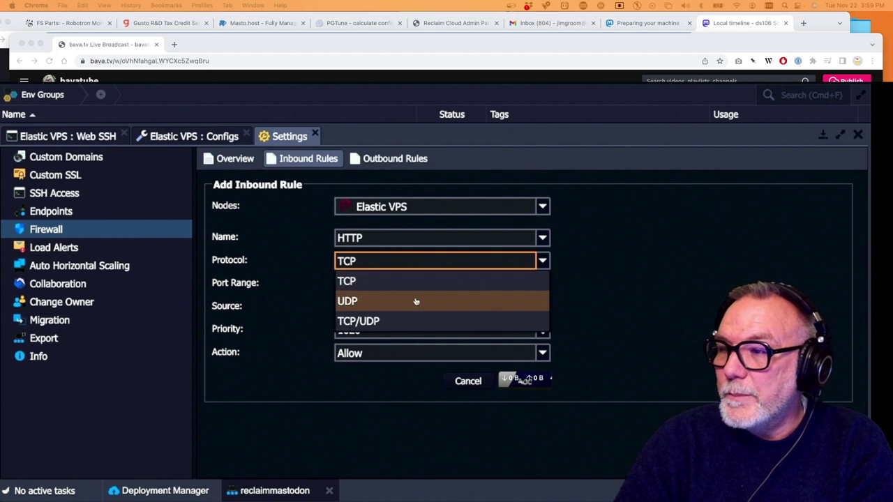
pyautogui.click(410, 321)
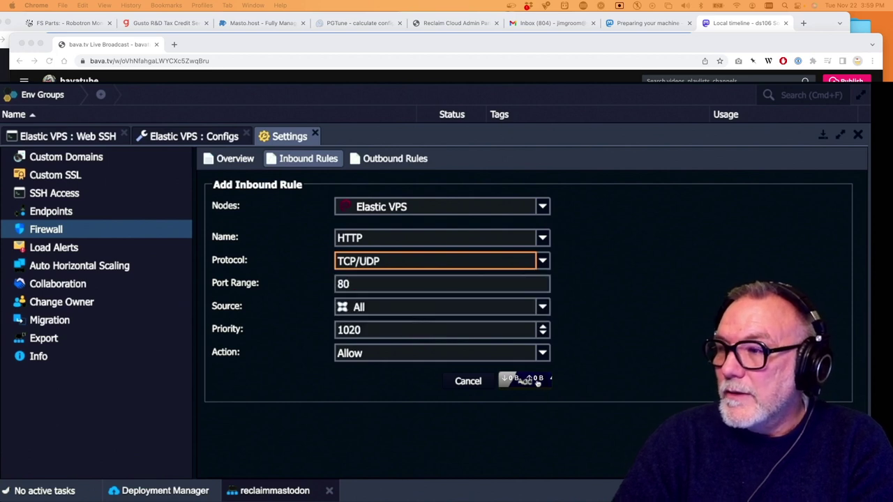
pyautogui.click(524, 381)
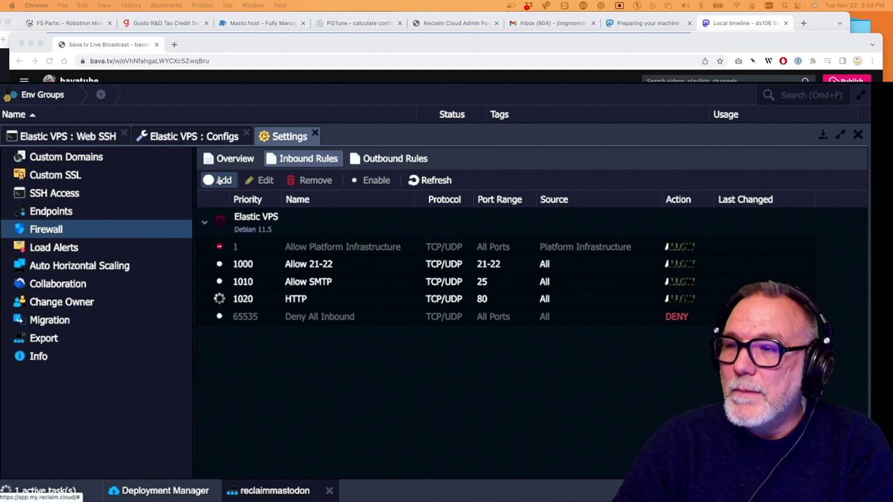
# Add an inbound firewall rule for HTTPS on port 443 using TCP/UDP
pyautogui.click(222, 180)
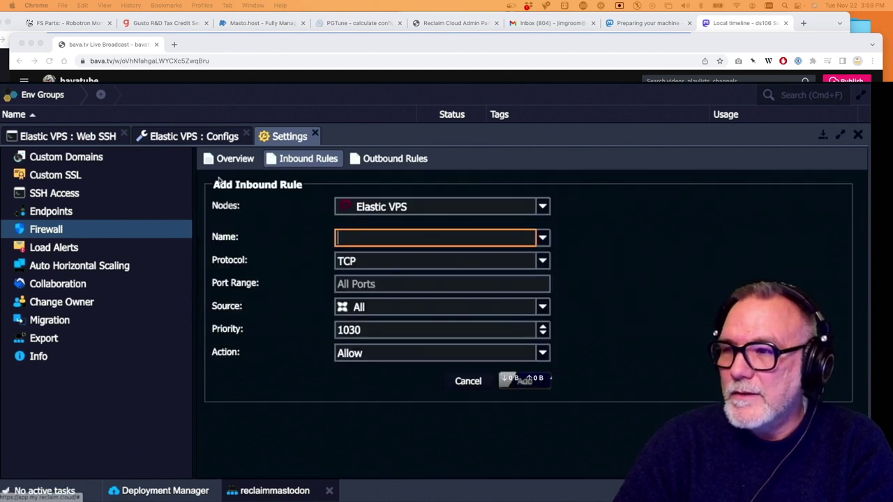
pyautogui.write('https')
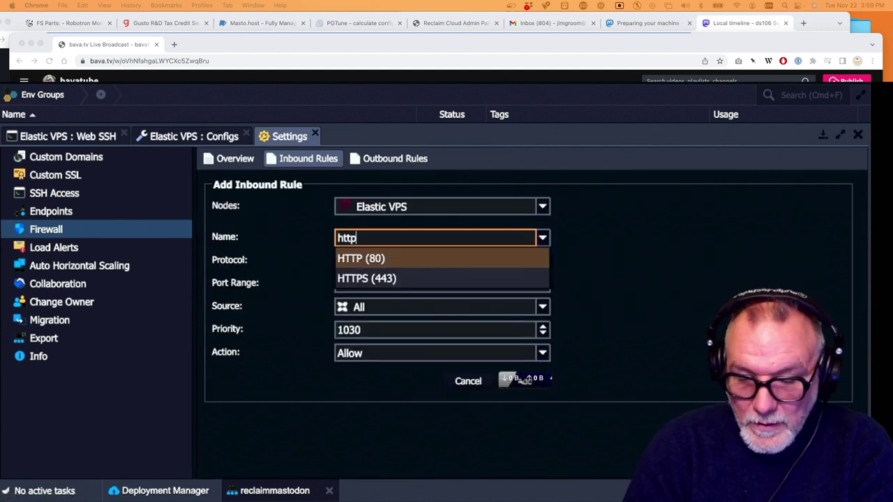
pyautogui.click(396, 258)
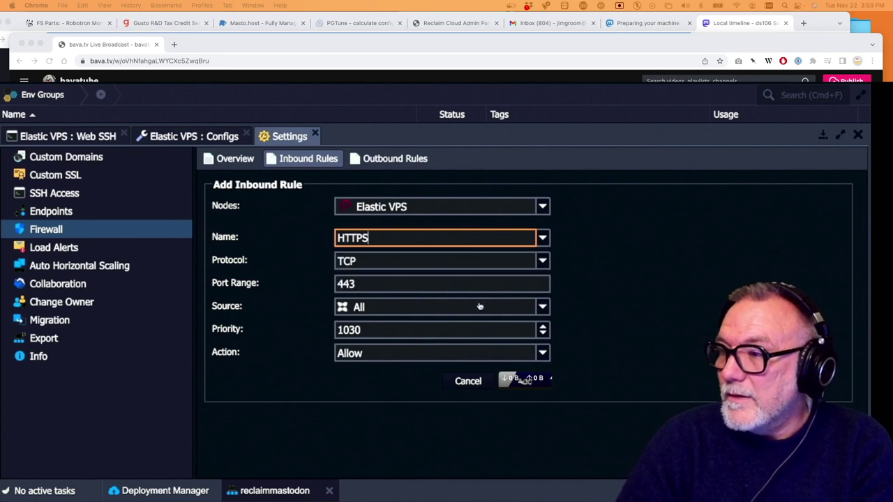
pyautogui.click(458, 262)
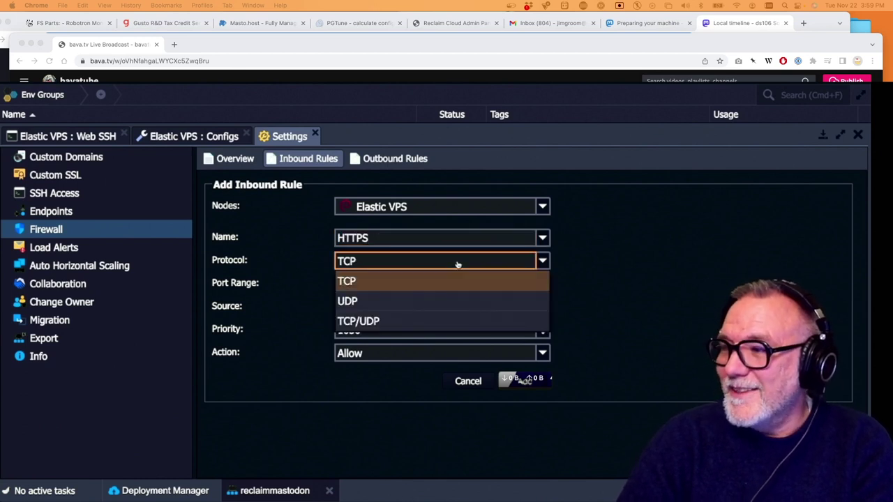
pyautogui.click(418, 319)
pyautogui.click(524, 381)
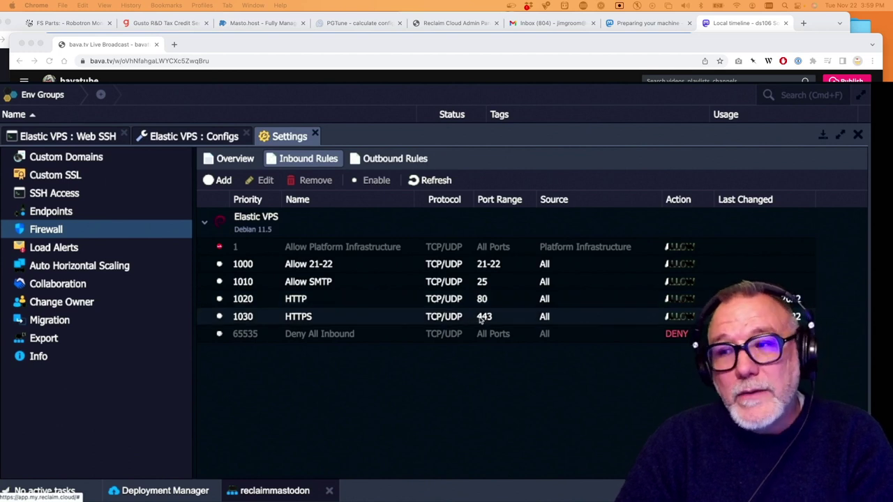
# Turn the Elastic VPS firewall off, confirm, and close Settings
pyautogui.click(241, 160)
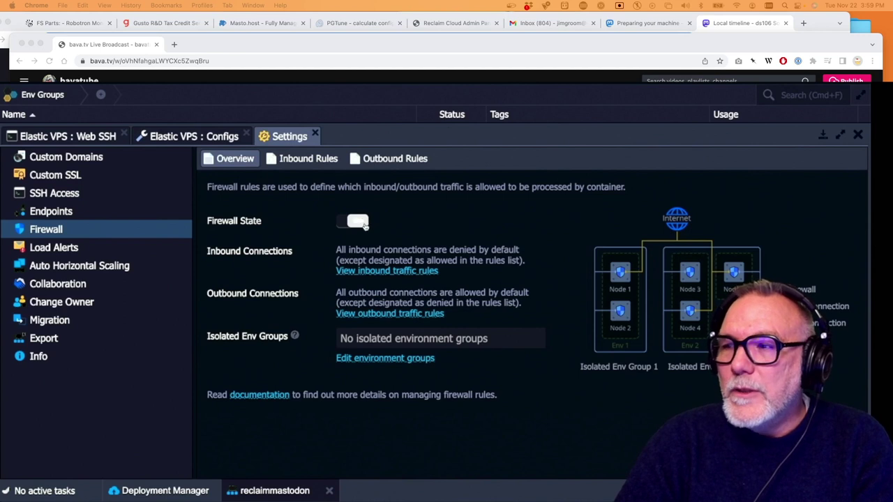
pyautogui.click(364, 225)
pyautogui.click(419, 307)
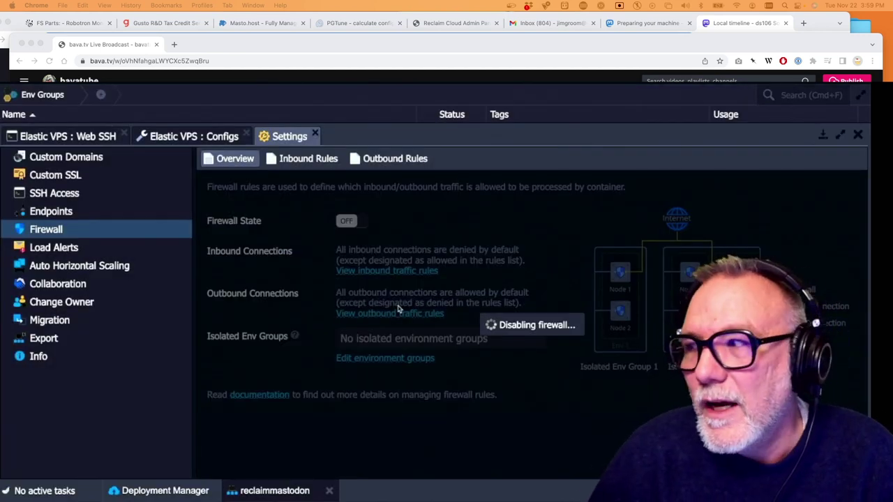
pyautogui.click(823, 137)
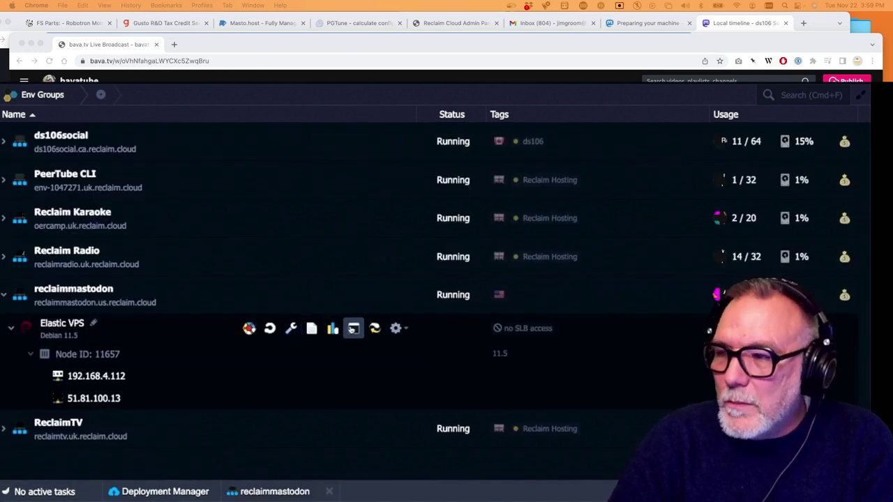
# Run certbot --nginx -d reclaim.rocks in Web SSH, then select the docs' systemd template cp command
pyautogui.click(352, 328)
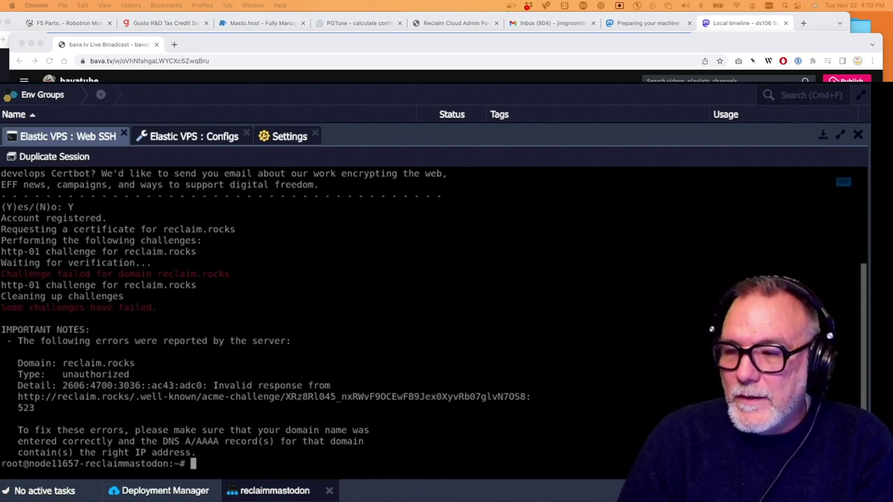
pyautogui.press('Up')
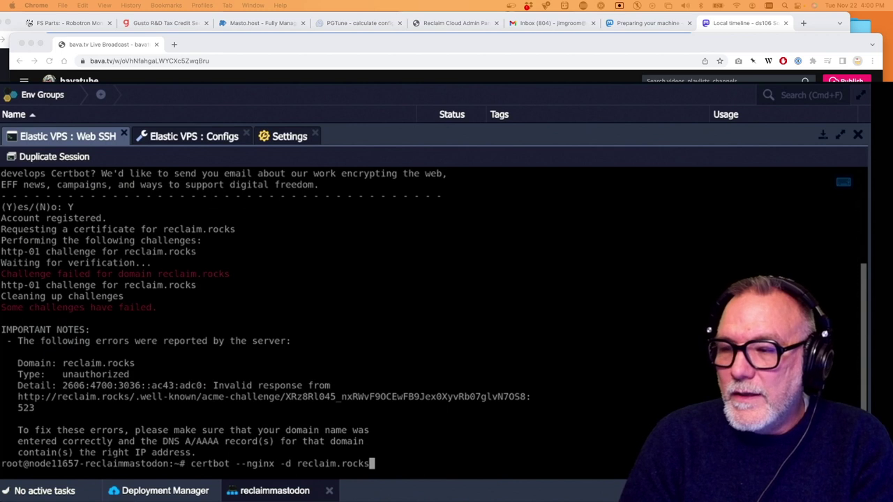
pyautogui.press('Return')
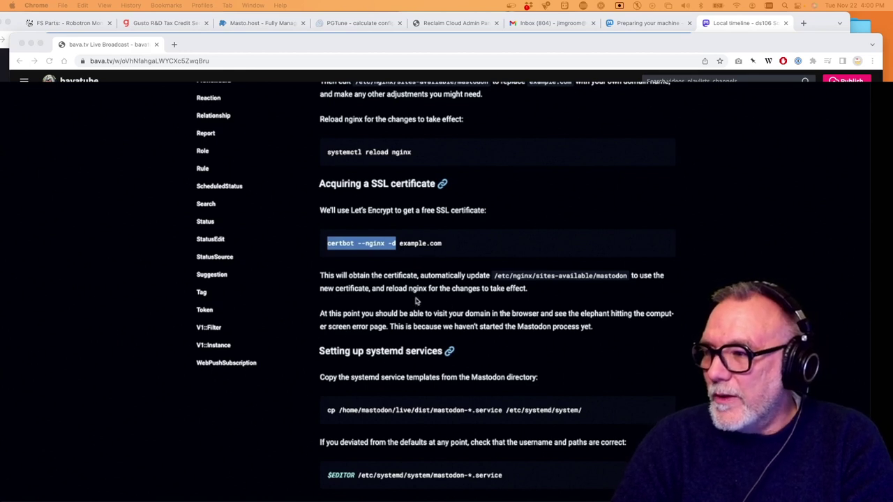
pyautogui.moveTo(578, 410); pyautogui.dragTo(325, 416)
pyautogui.press('super+c')
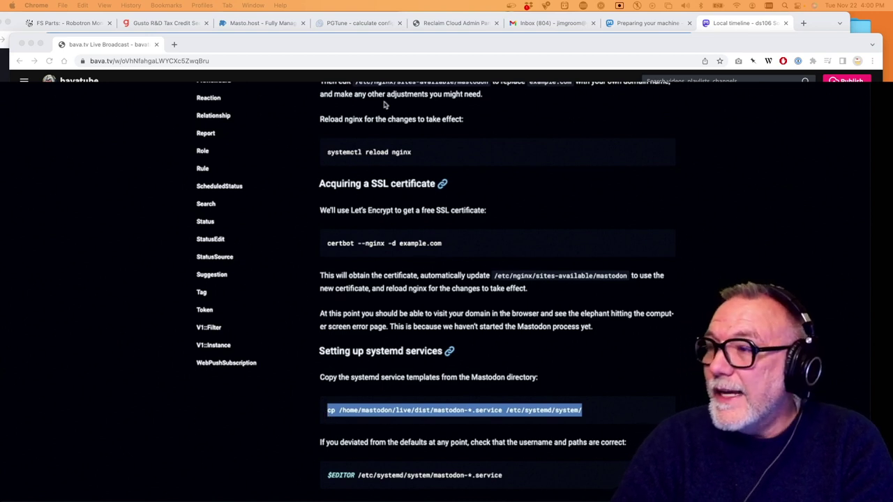
# Run the copied command that copies Mastodon's systemd service templates
pyautogui.press('super+Tab')
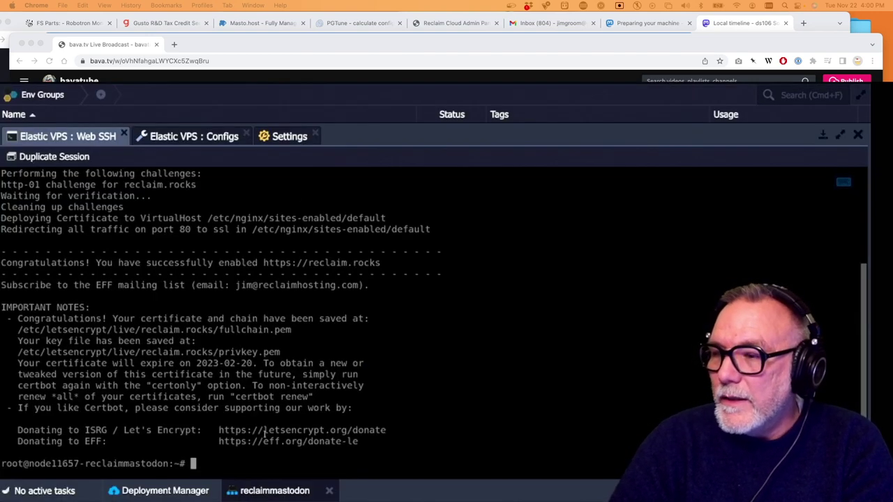
pyautogui.press('super+v')
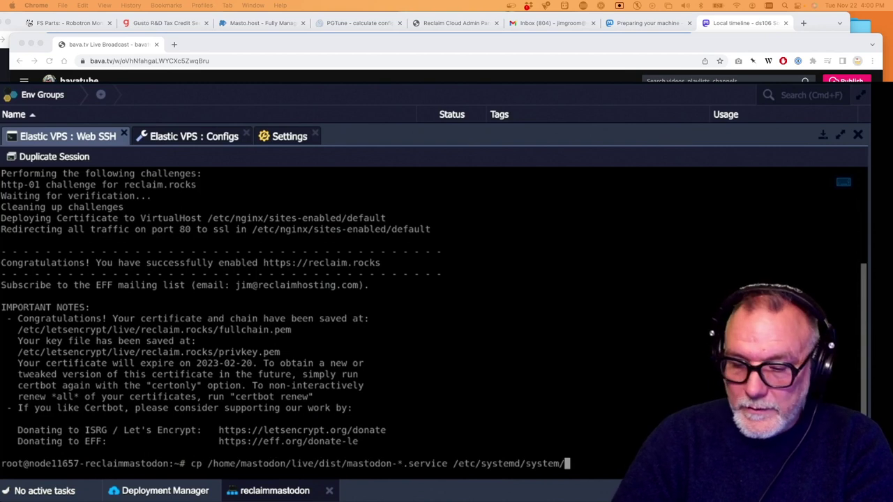
pyautogui.press('Return')
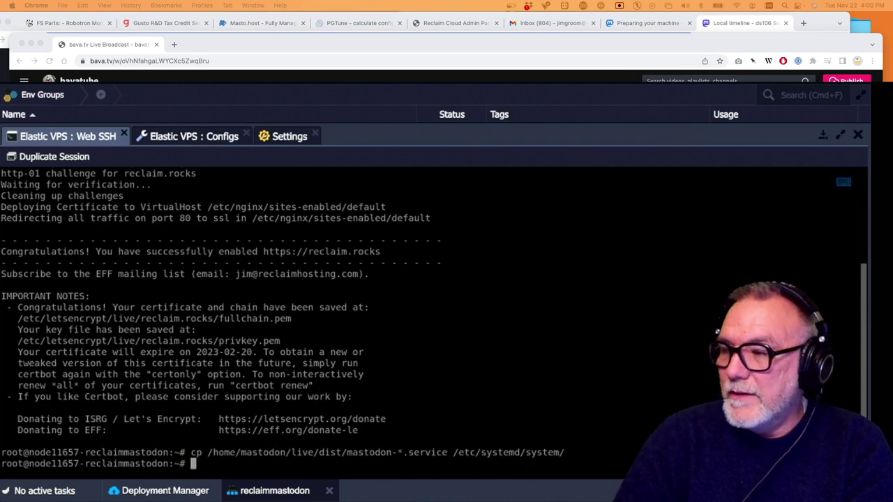
# Copy the docs' service-file editing command and run it in the terminal
pyautogui.press('super+Tab')
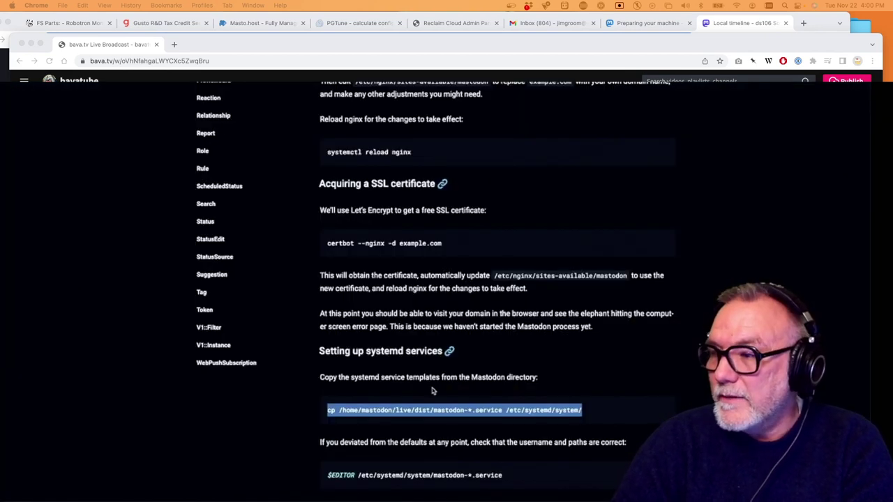
pyautogui.moveTo(502, 475); pyautogui.dragTo(326, 474)
pyautogui.press('super+c')
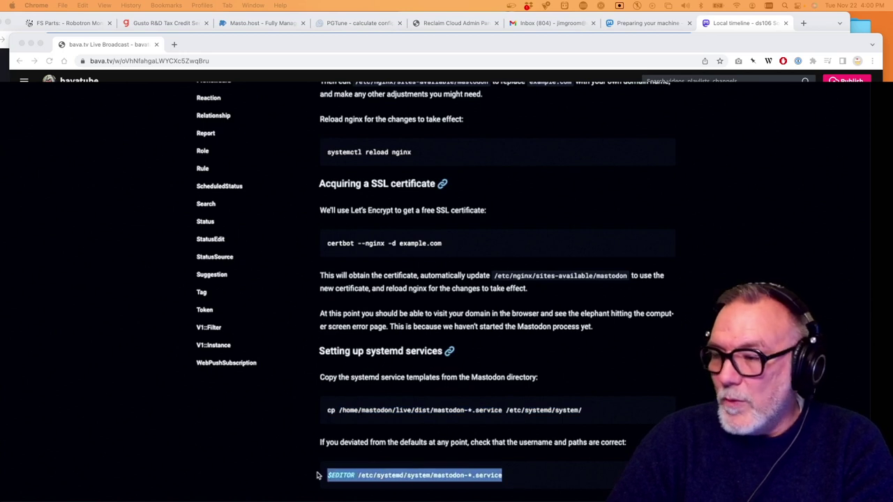
pyautogui.press('super+Tab')
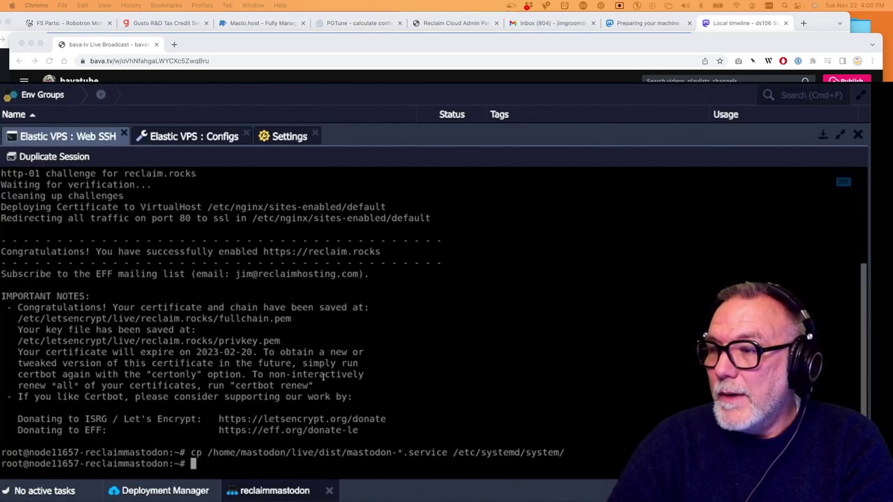
pyautogui.press('super+v')
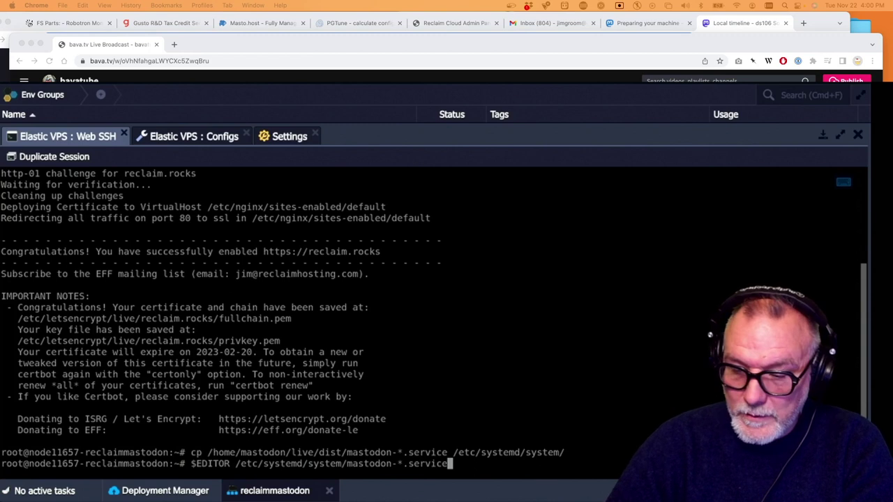
pyautogui.press('Return')
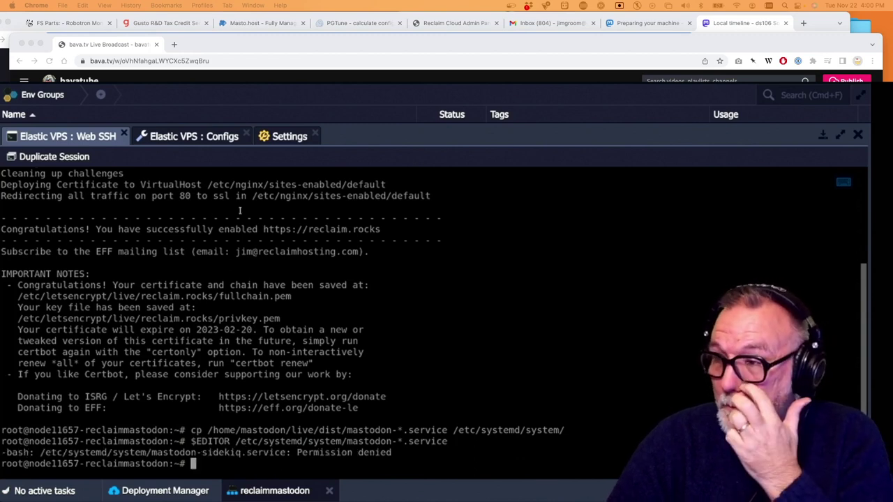
# Copy and run systemctl daemon-reload on the VPS
pyautogui.press('super+Tab')
pyautogui.scroll(-5, 327, 200)
pyautogui.moveTo(430, 326); pyautogui.dragTo(328, 324)
pyautogui.press('super+c')
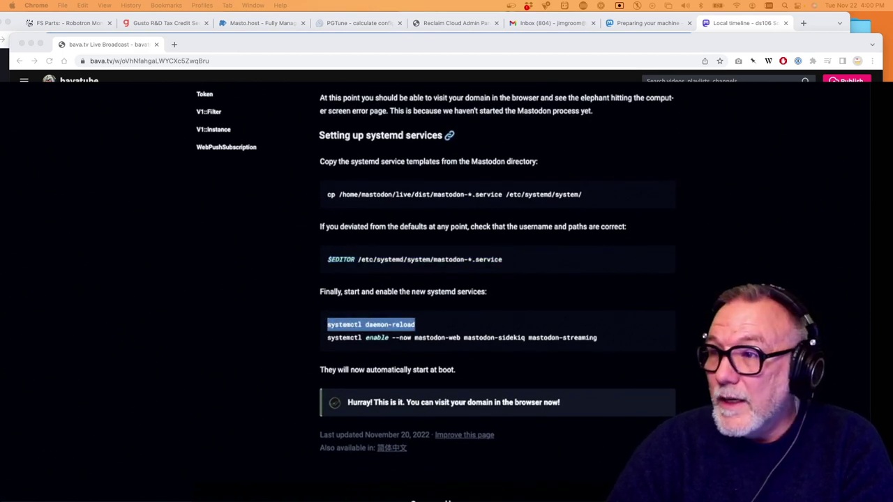
pyautogui.press('super+Tab')
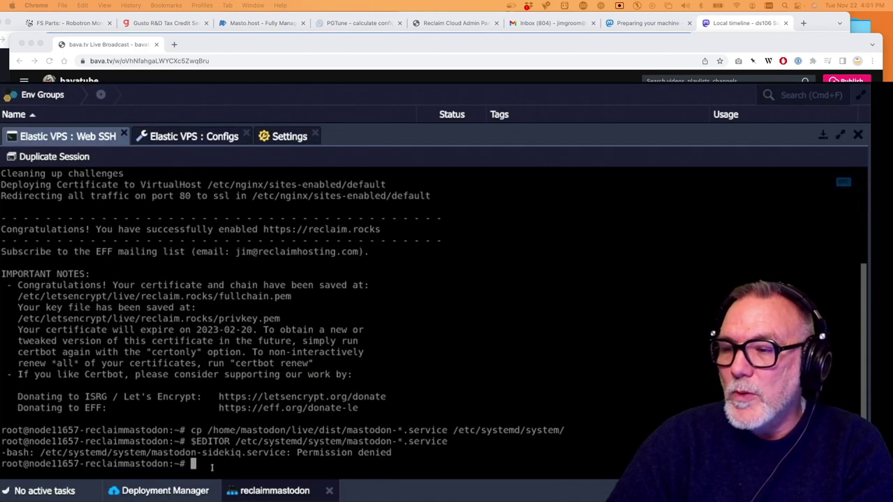
pyautogui.press('super+v')
pyautogui.press('Return')
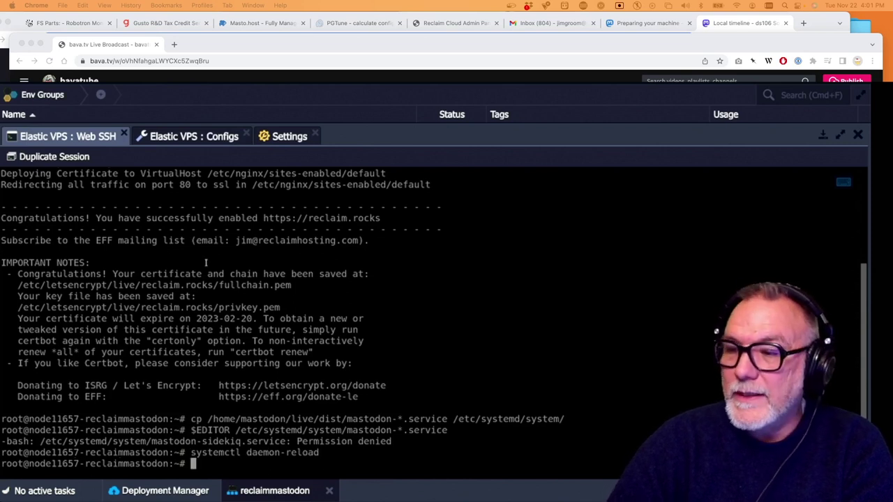
# Run systemctl enable --now for mastodon-web, mastodon-sidekiq and mastodon-streaming
pyautogui.press('super+Tab')
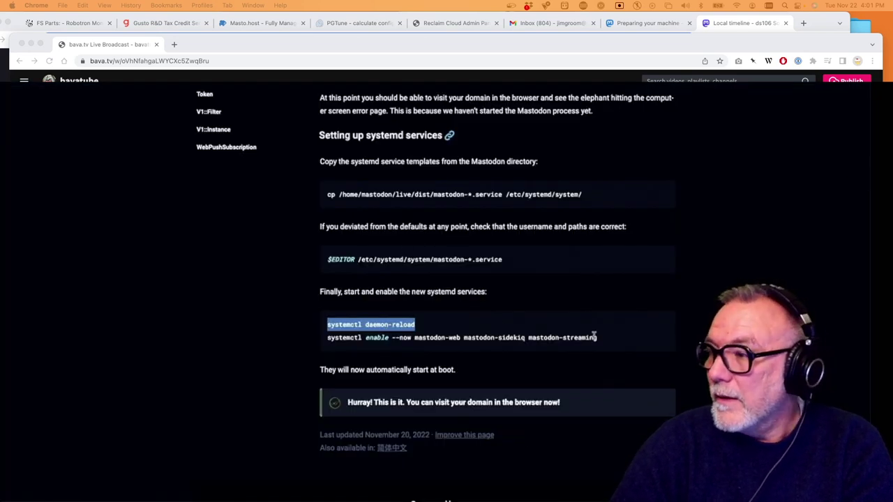
pyautogui.moveTo(607, 341); pyautogui.dragTo(326, 341)
pyautogui.press('super+c')
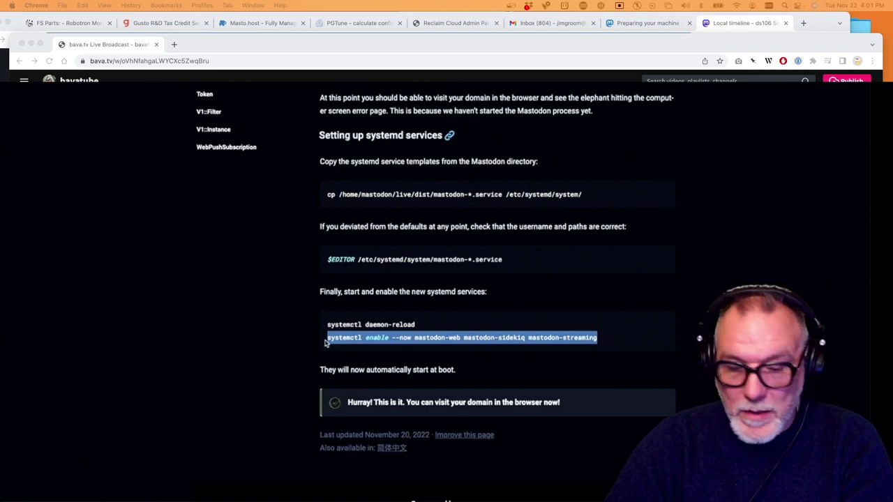
pyautogui.press('super+Tab')
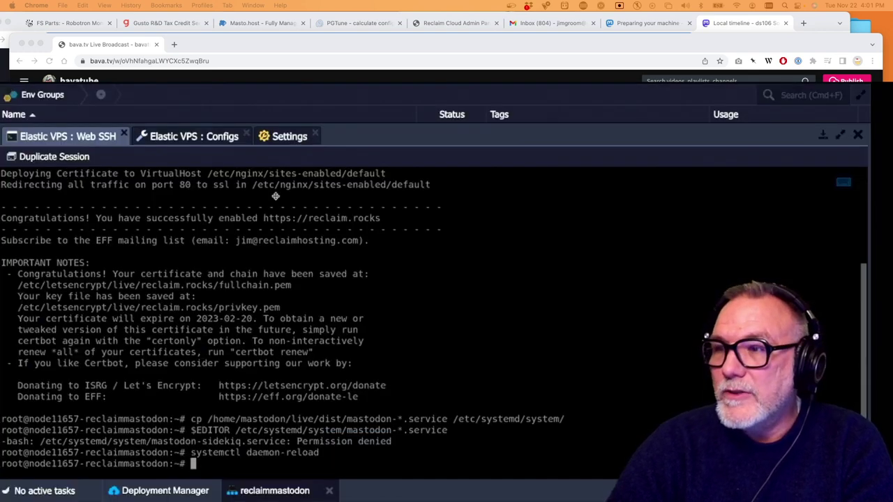
pyautogui.press('super+v')
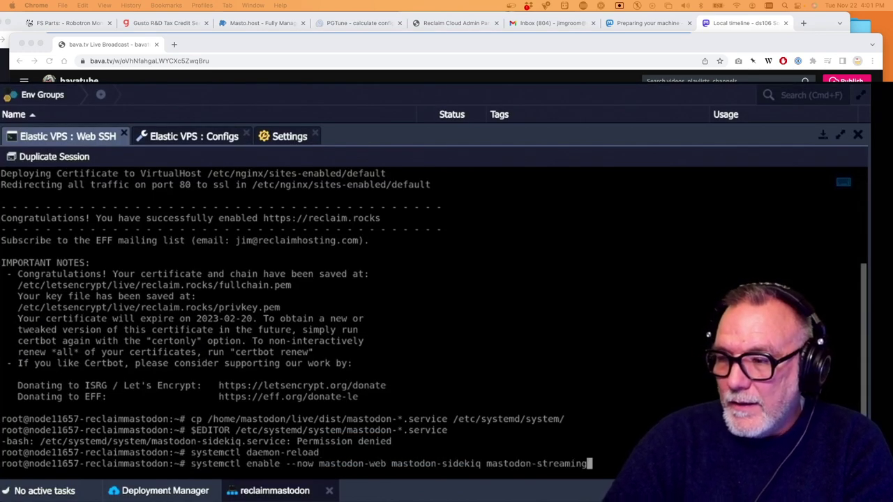
pyautogui.press('Return')
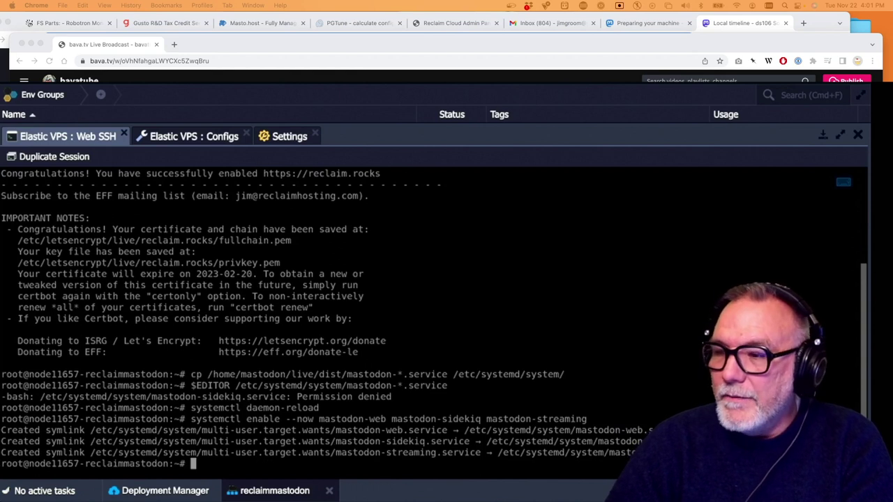
# Collapse the terminal and return to the Reclaim Cloud environment list
pyautogui.click(823, 136)
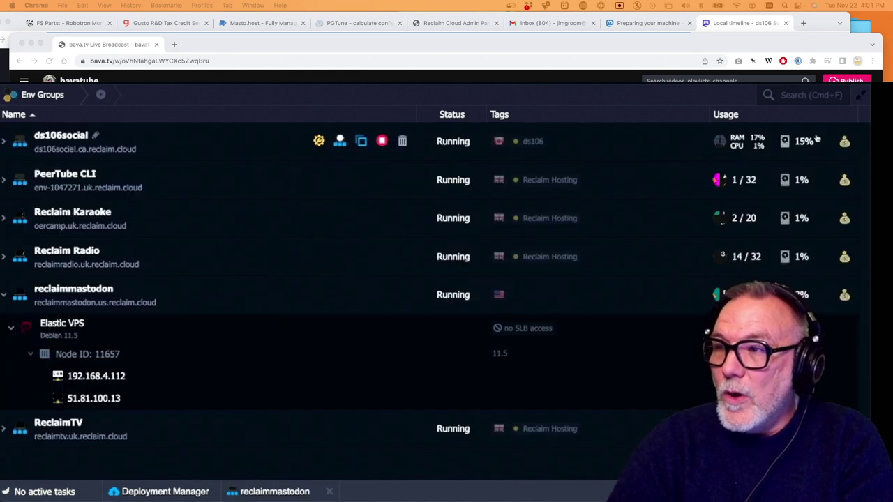
pyautogui.press('super+Tab')
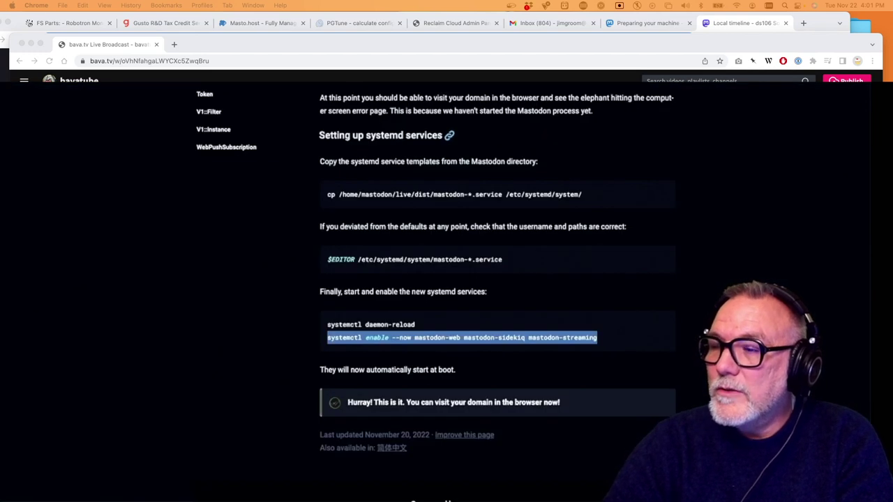
pyautogui.press('super+Tab')
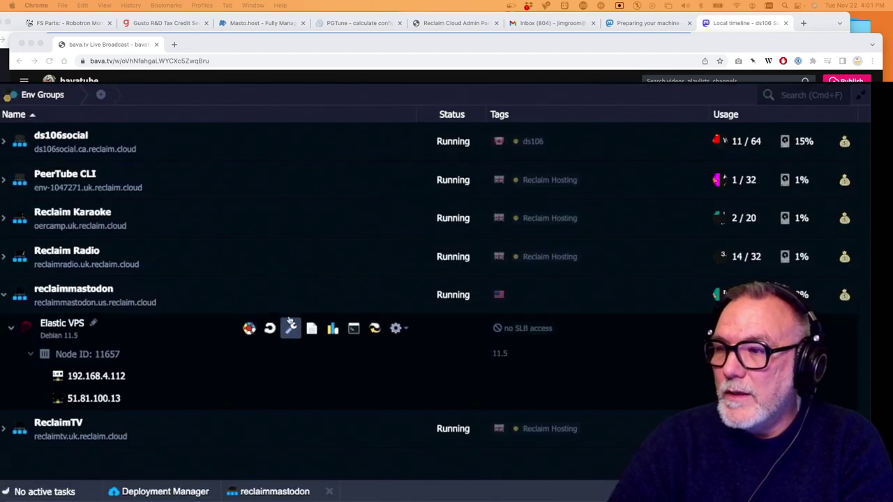
# Switch the reclaimmastodon Firewall State toggle on and confirm with Yes
pyautogui.click(319, 295)
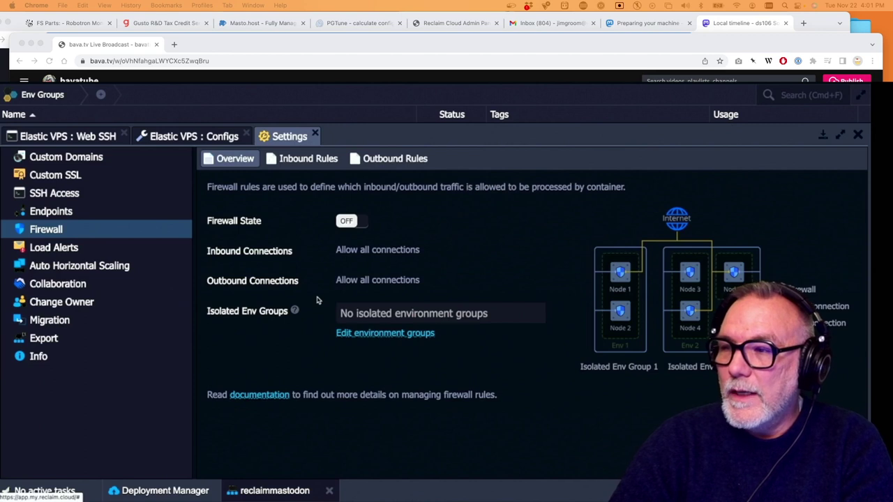
pyautogui.click(347, 220)
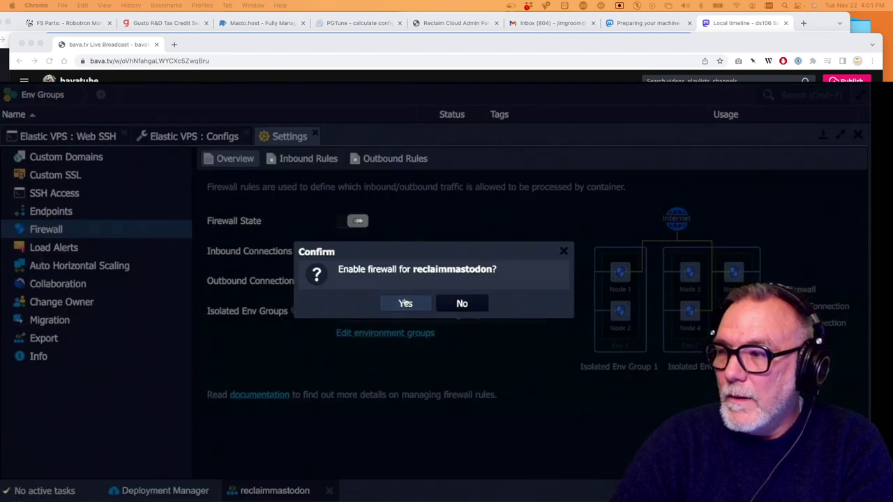
pyautogui.click(405, 301)
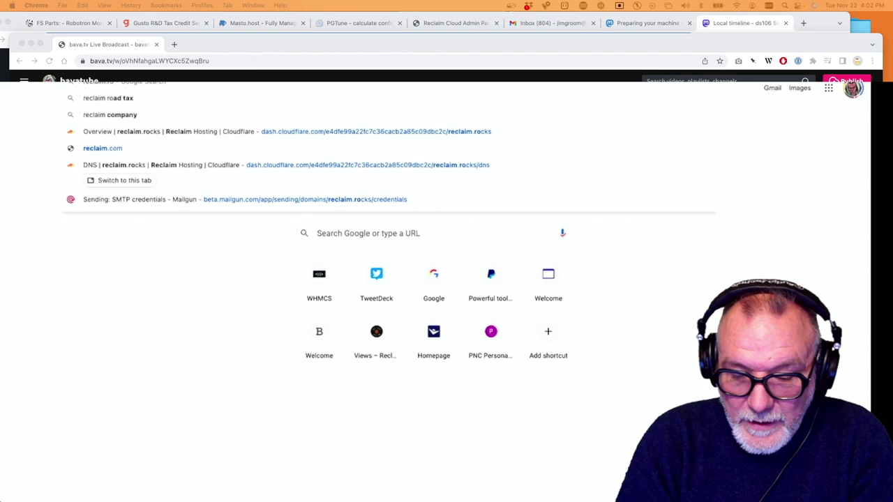
# Load reclaim.rocks, hit ERR_TOO_MANY_REDIRECTS, and go back to Reclaim Cloud's firewall settings
pyautogui.press('Return')
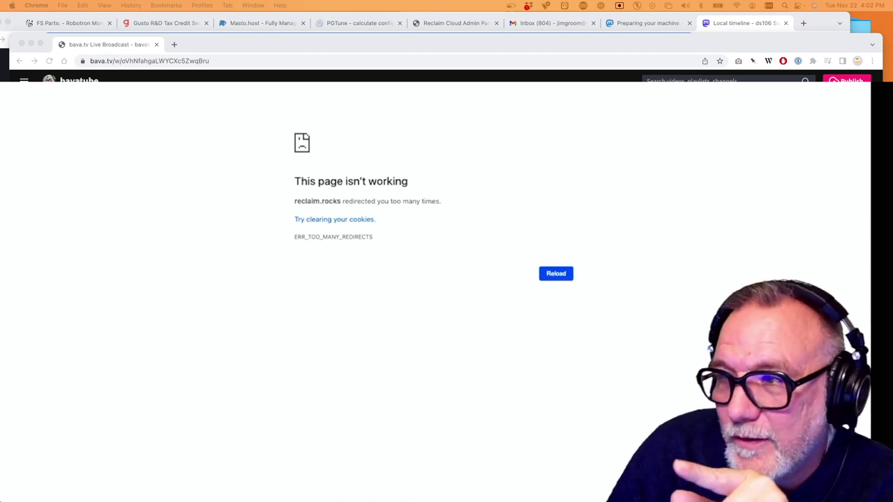
pyautogui.press('super+Tab')
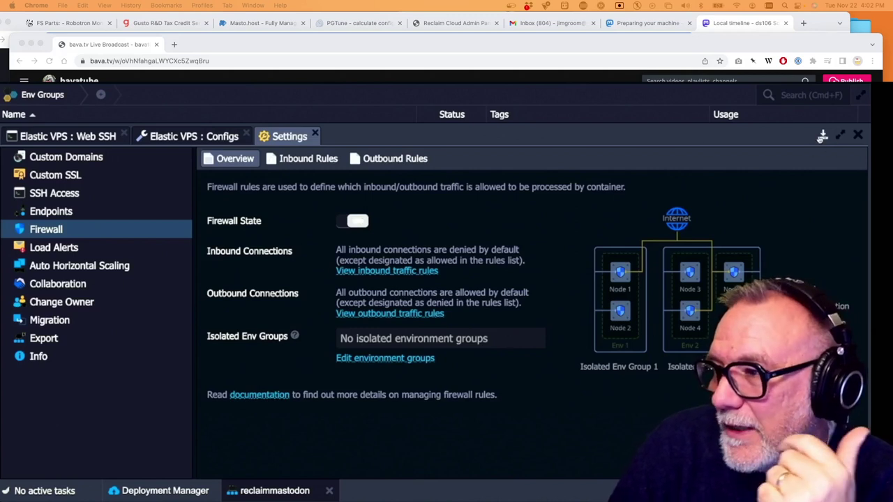
# Open the Elastic VPS's /etc/nginx/sites-available/default file in the config editor
pyautogui.click(822, 136)
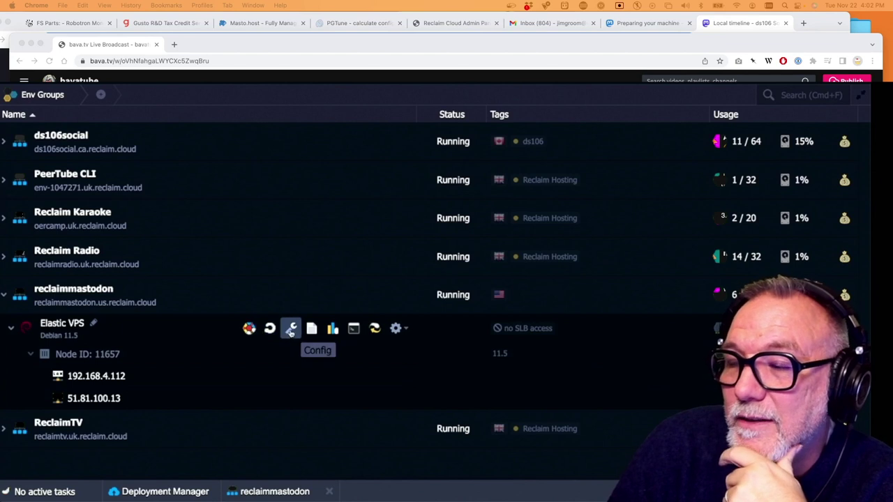
pyautogui.click(291, 330)
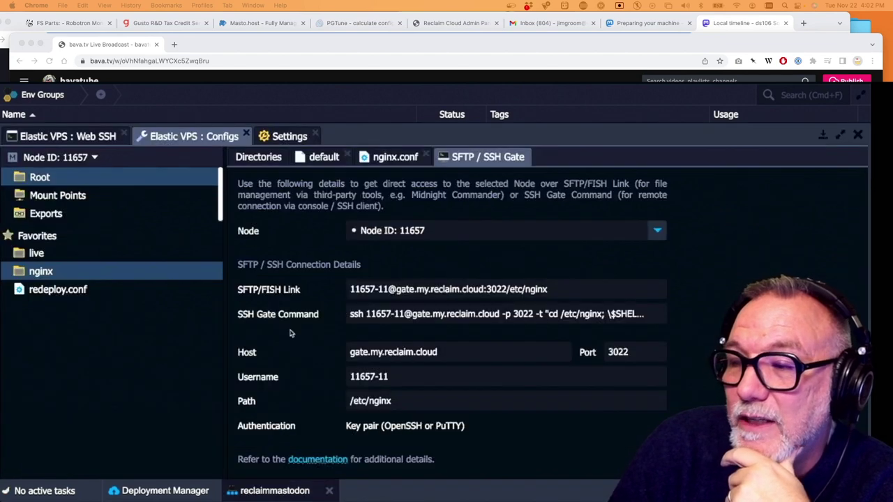
pyautogui.click(40, 271)
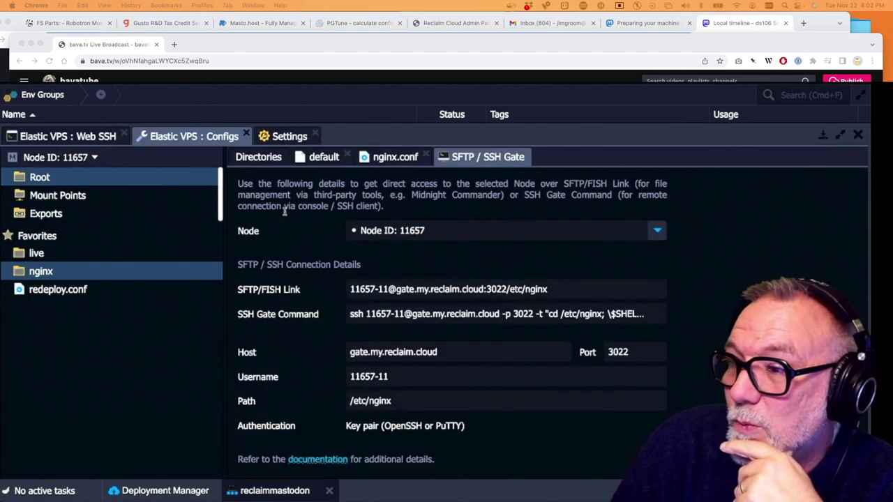
pyautogui.click(102, 272)
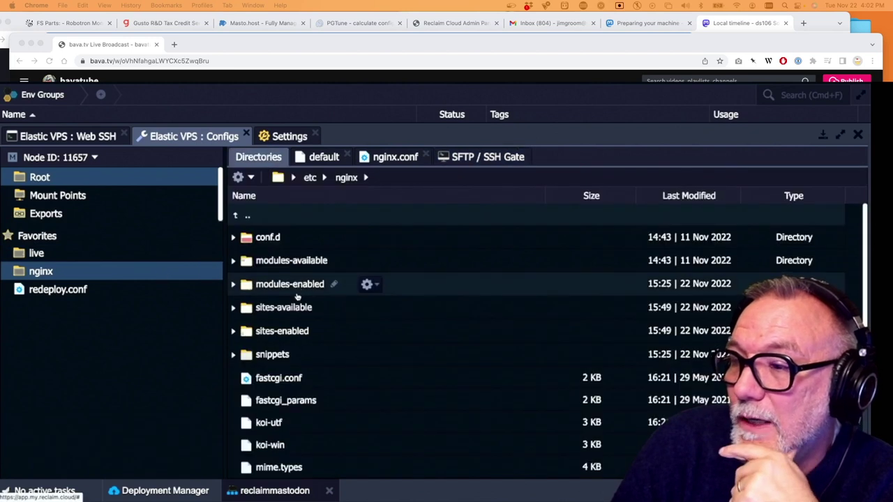
pyautogui.scroll(-1, 298, 286)
pyautogui.click(298, 278)
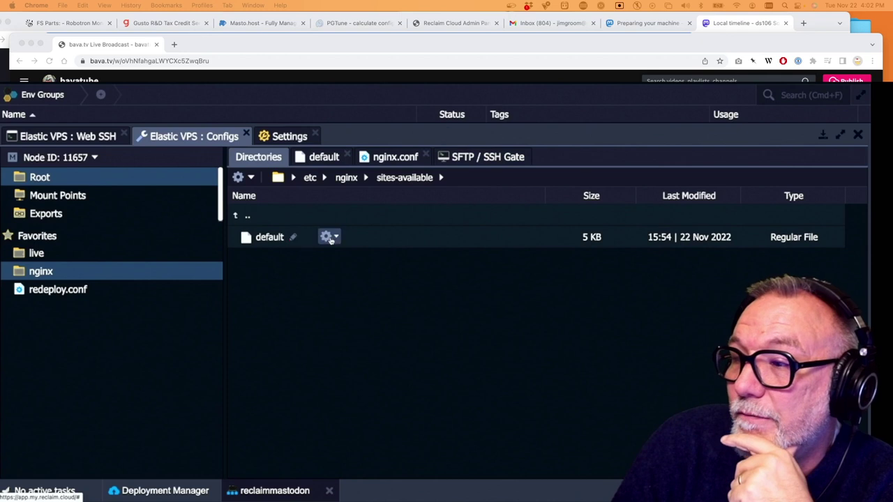
pyautogui.click(335, 238)
pyautogui.click(341, 256)
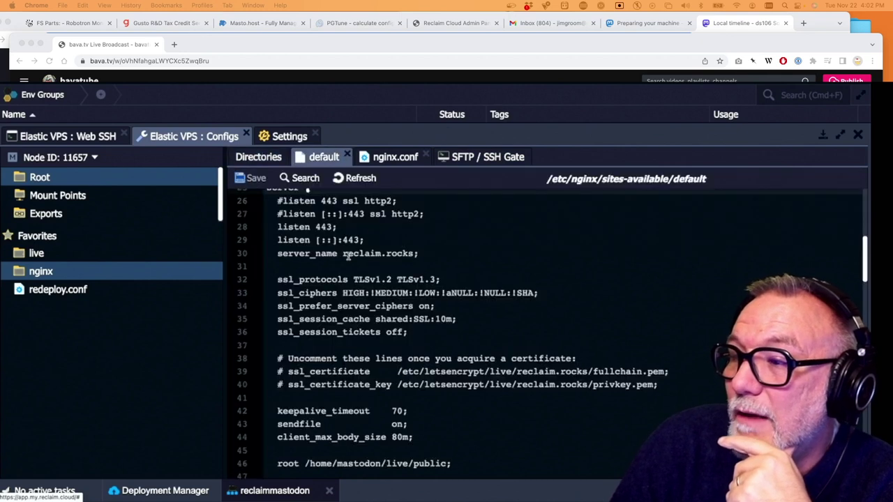
pyautogui.scroll(-2, 340, 273)
pyautogui.scroll(3, 314, 262)
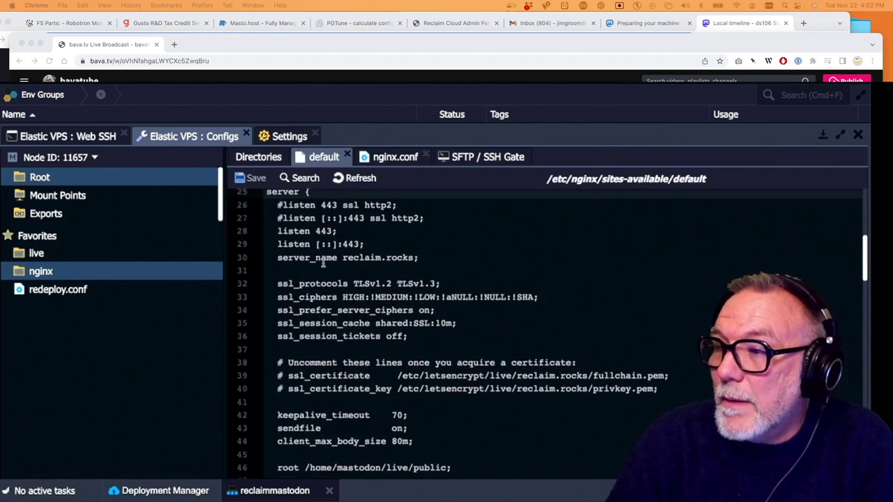
# Uncomment both 443 ssl http2 listen lines and delete the plain listen 443 lines
pyautogui.click(280, 237)
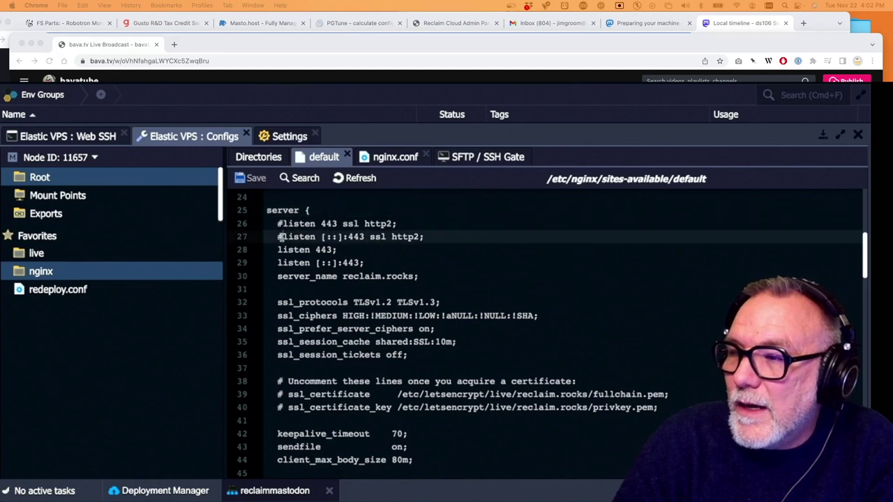
pyautogui.press('BackSpace')
pyautogui.click(279, 224)
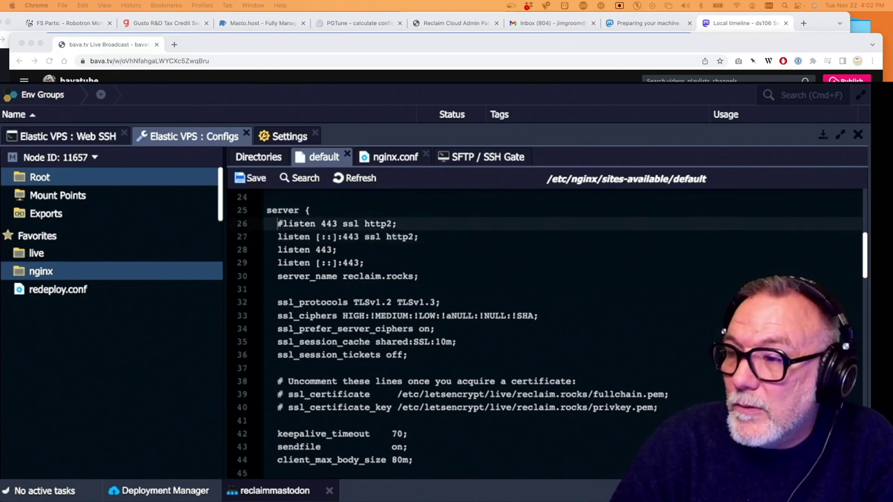
pyautogui.press('BackSpace')
pyautogui.press('Down')
pyautogui.press('Down')
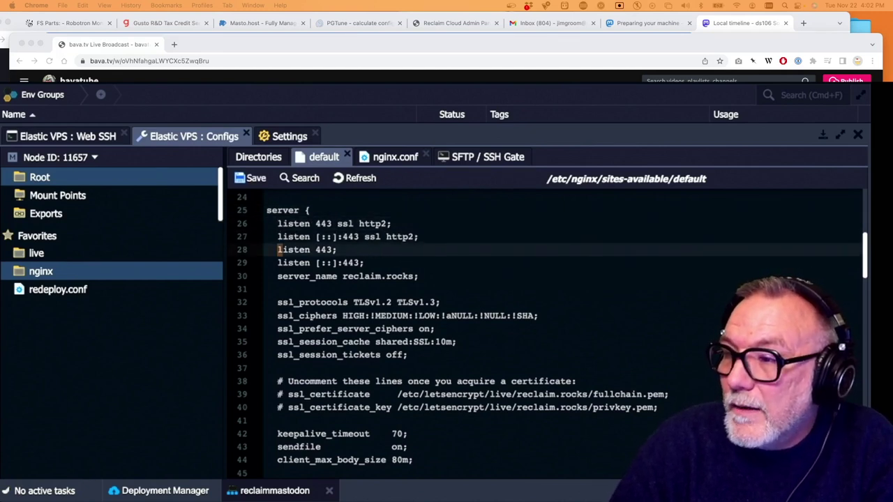
pyautogui.hotkey('shift', 'Down')
pyautogui.hotkey('shift', 'End')
pyautogui.press('BackSpace')
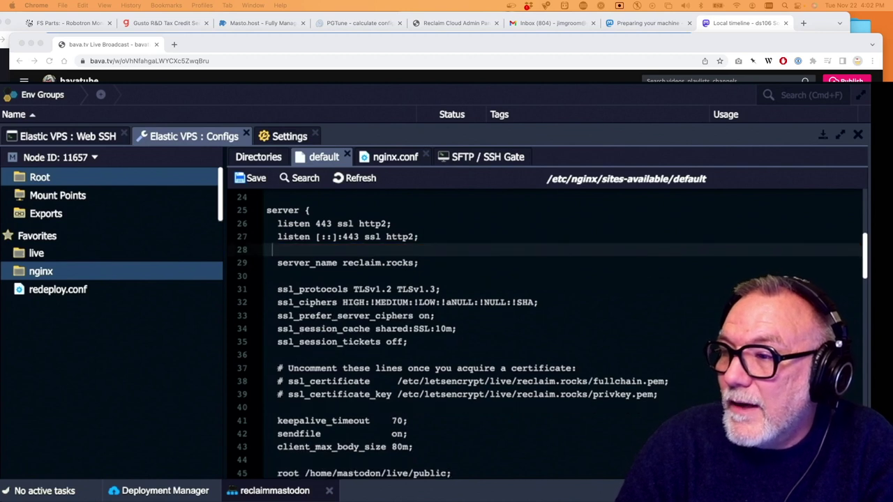
pyautogui.press('BackSpace')
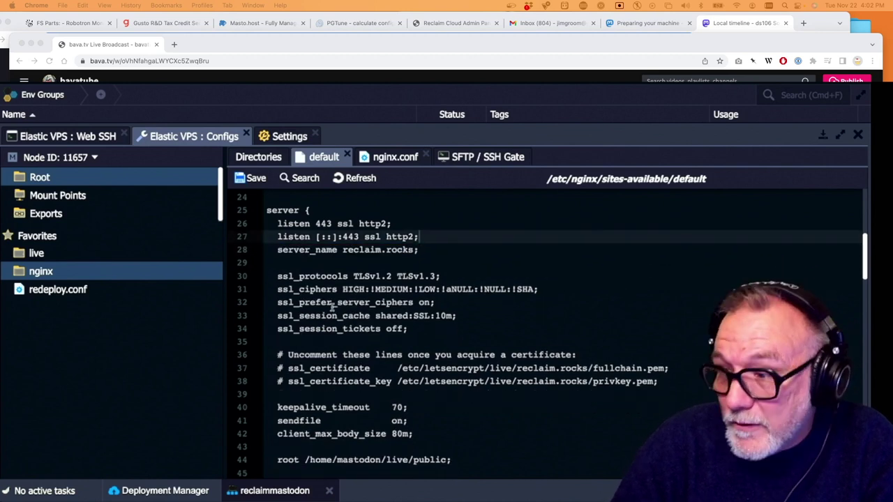
# Uncomment the ssl_certificate and ssl_certificate_key lines for reclaim.rocks and save
pyautogui.scroll(-5, 333, 307)
pyautogui.click(285, 252)
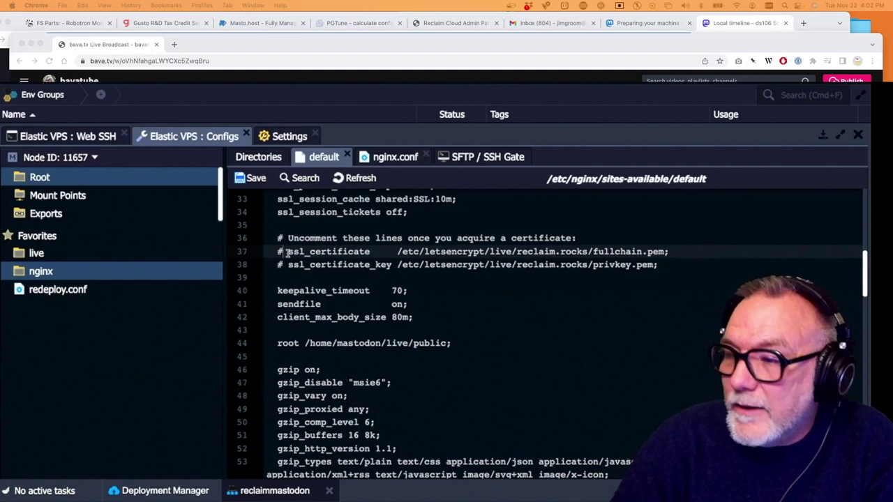
pyautogui.press('BackSpace')
pyautogui.press('Down')
pyautogui.press('BackSpace')
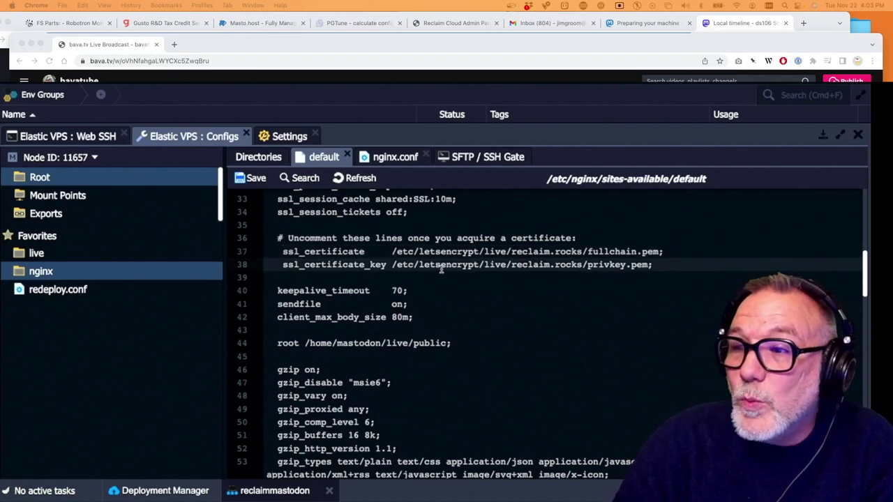
pyautogui.click(253, 179)
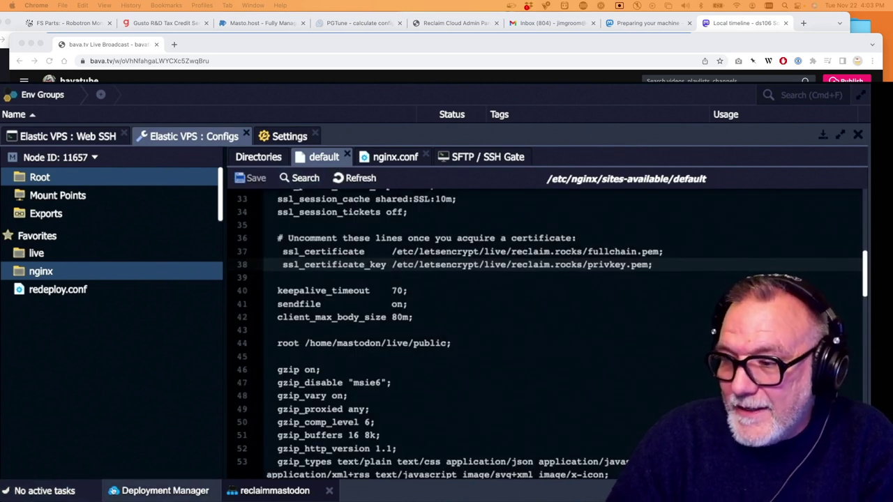
# Close the editor, open Web SSH on the VPS, and run systemctl restart nginx
pyautogui.click(274, 491)
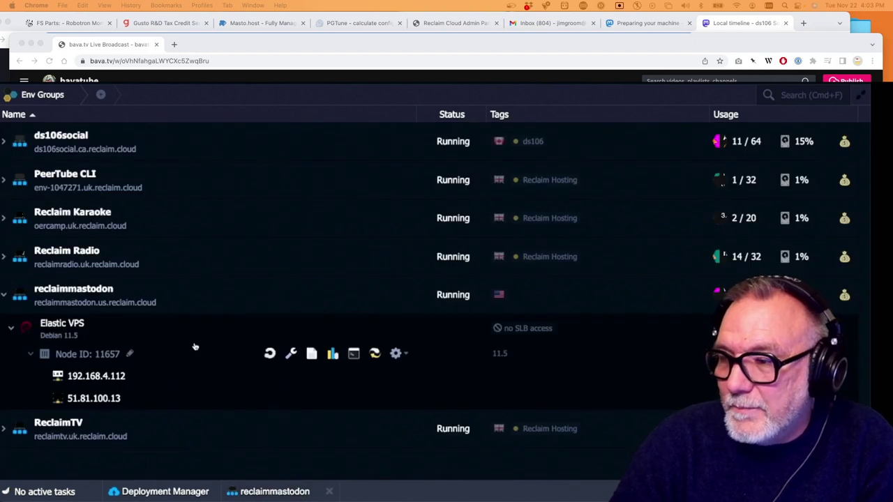
pyautogui.click(351, 352)
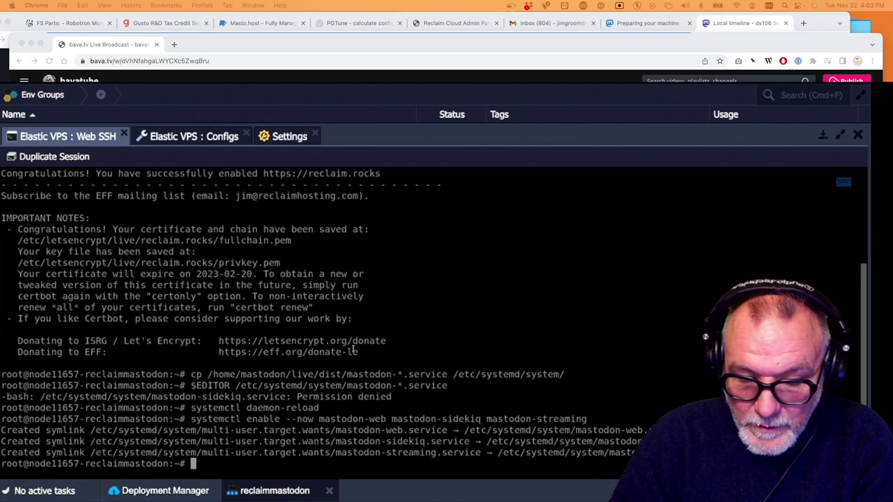
pyautogui.write('systemct')
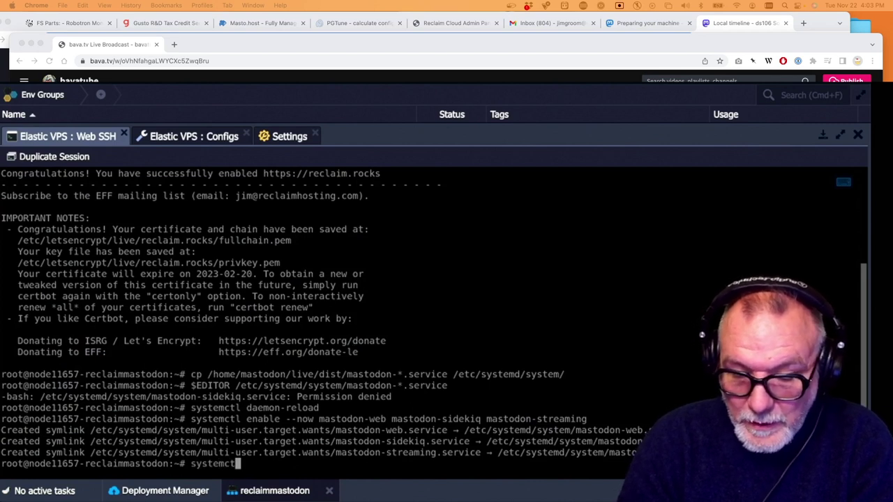
pyautogui.write('l resta')
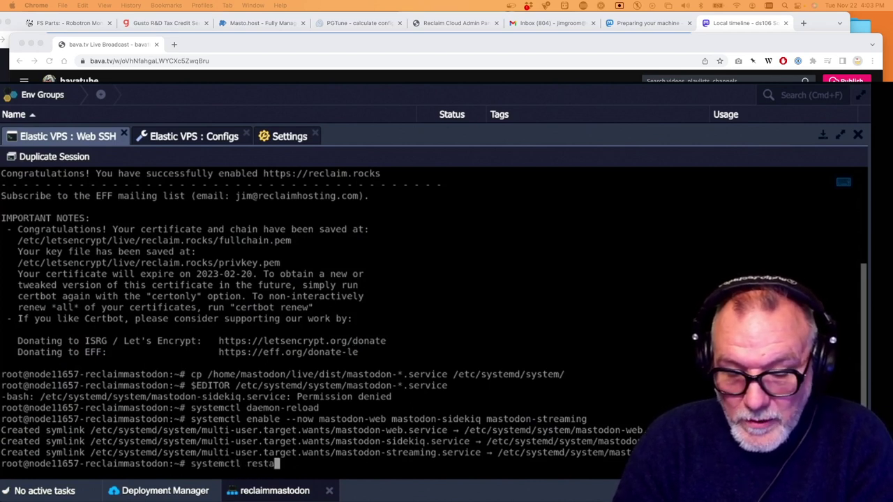
pyautogui.write('rt nginx')
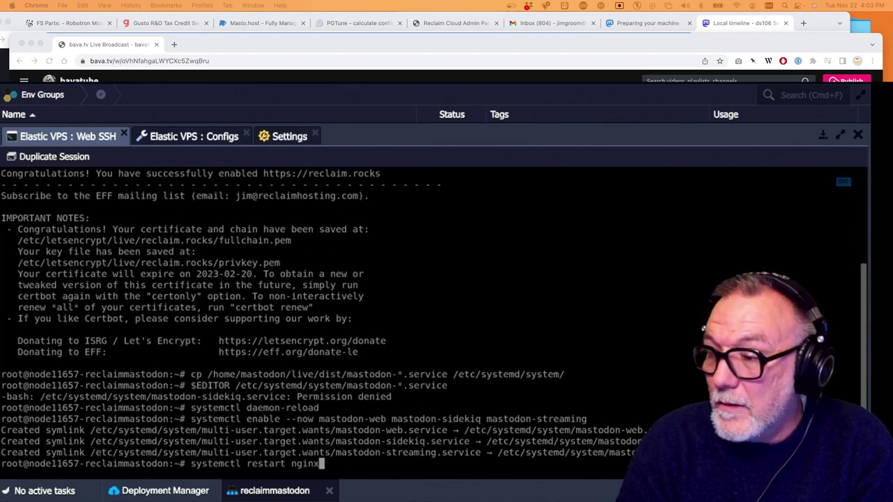
pyautogui.press('Return')
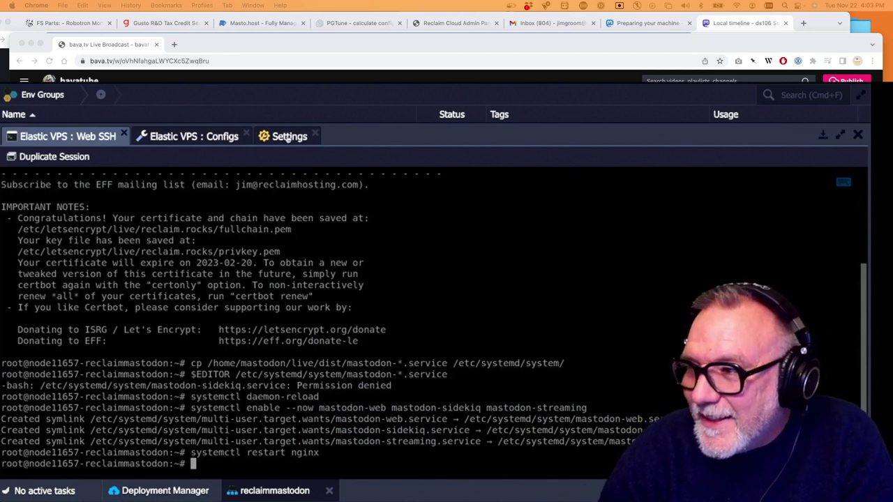
pyautogui.click(289, 136)
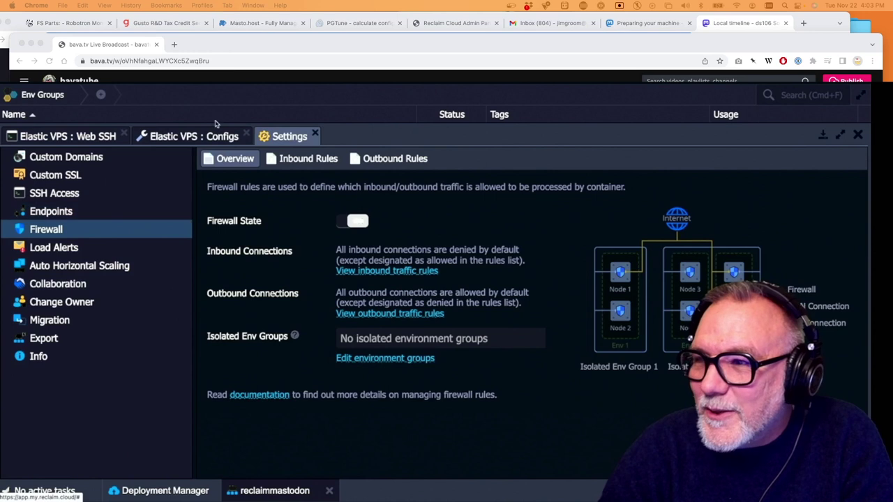
pyautogui.click(184, 135)
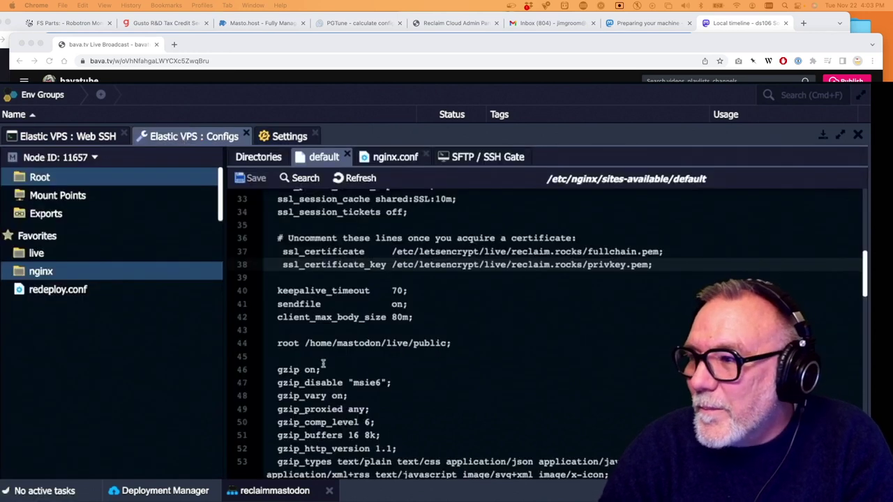
pyautogui.scroll(4, 323, 363)
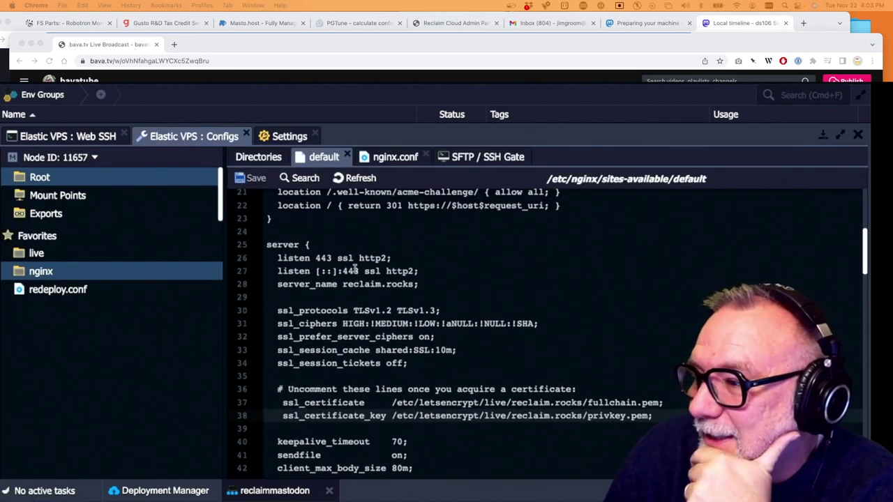
pyautogui.scroll(4, 401, 359)
pyautogui.scroll(-2, 401, 358)
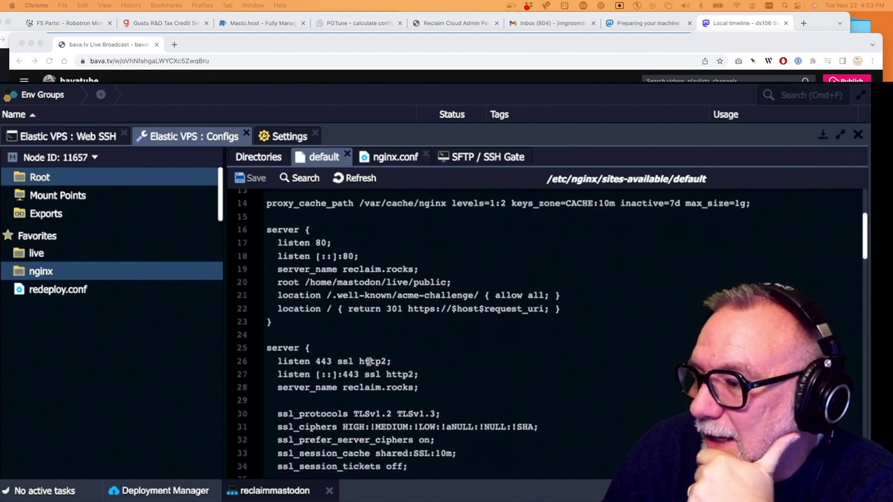
pyautogui.scroll(5, 368, 361)
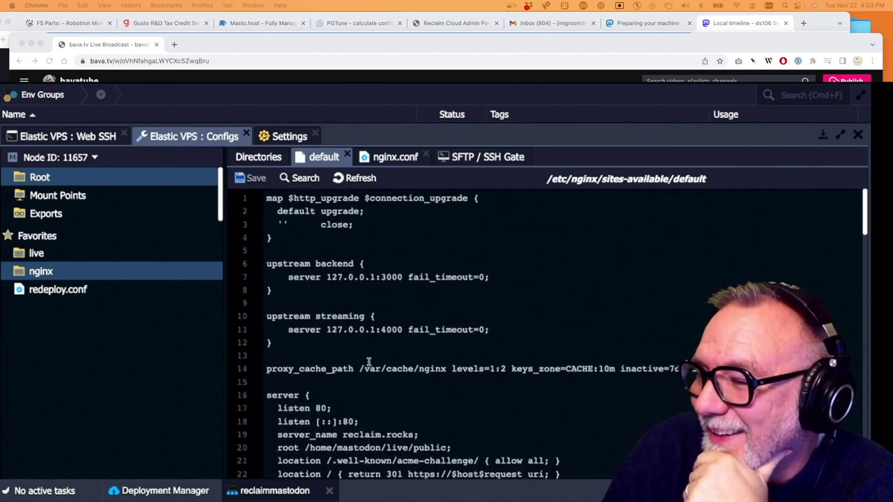
pyautogui.scroll(-5, 368, 361)
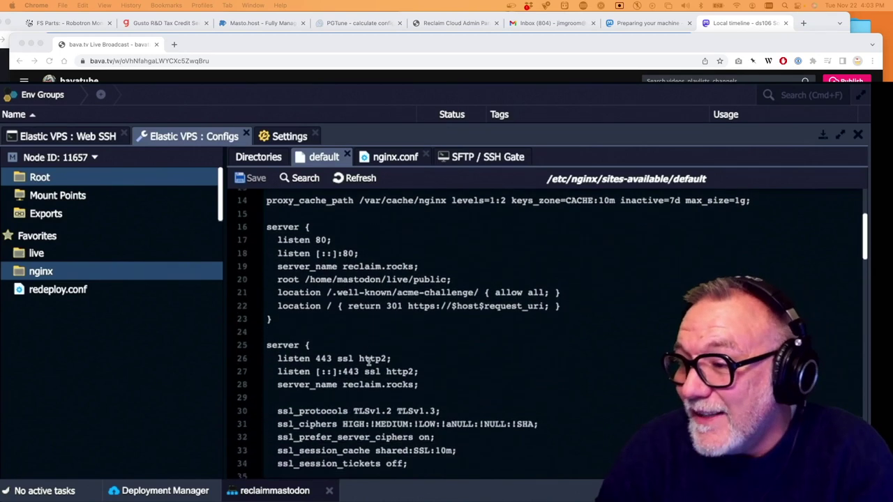
pyautogui.scroll(-4, 368, 361)
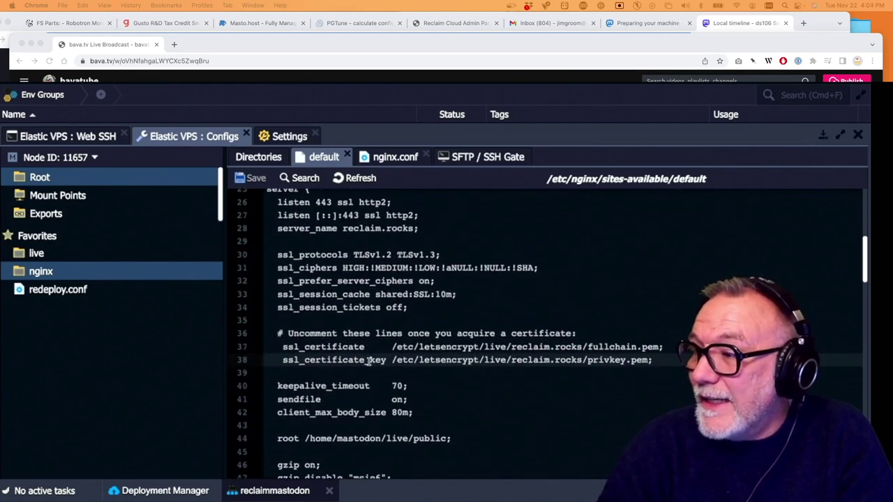
pyautogui.scroll(-9, 368, 361)
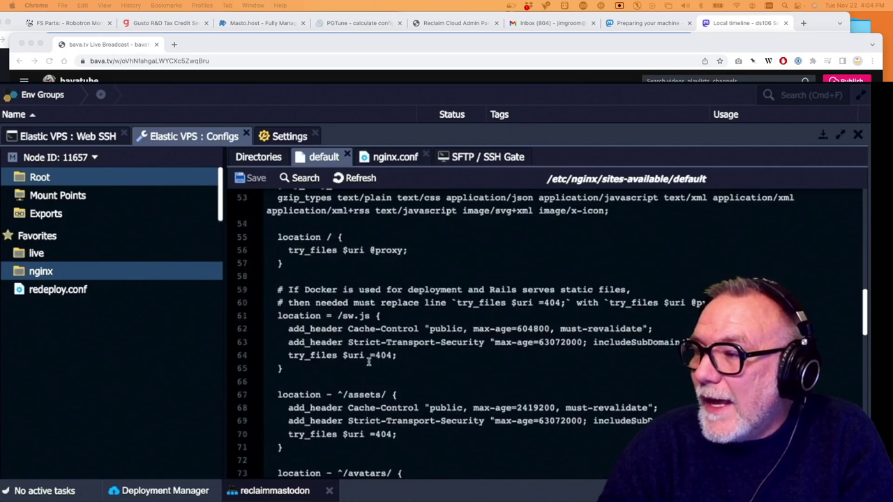
pyautogui.scroll(18, 368, 361)
pyautogui.scroll(-4, 389, 340)
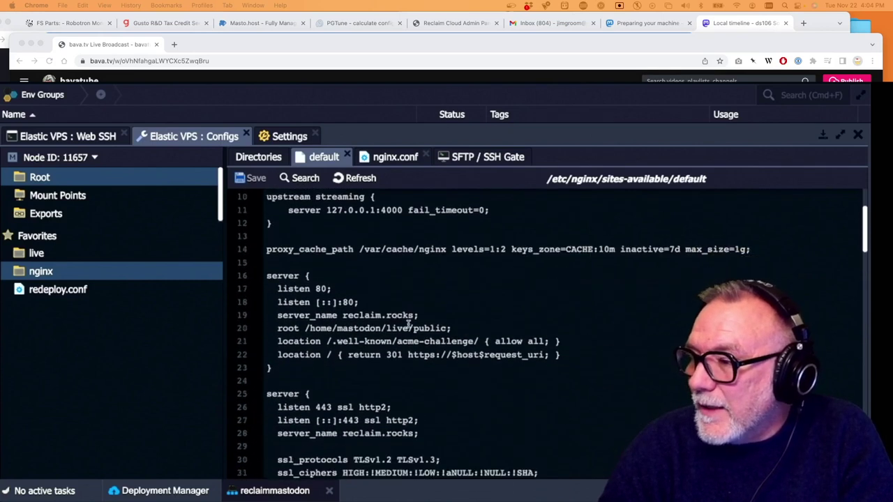
pyautogui.scroll(-1, 409, 325)
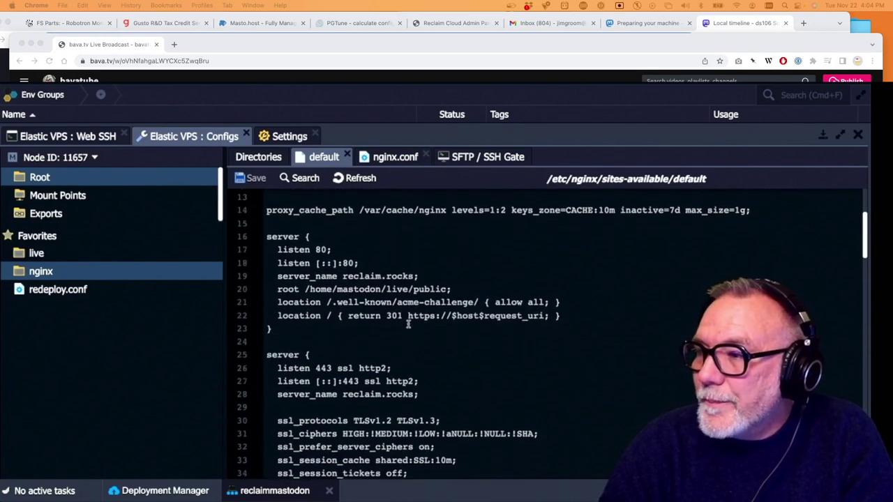
pyautogui.scroll(-3, 409, 325)
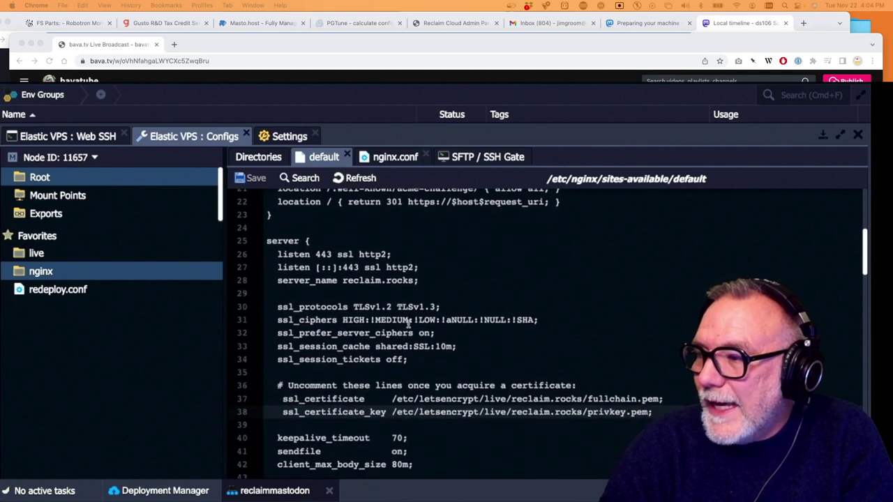
pyautogui.scroll(-5, 279, 310)
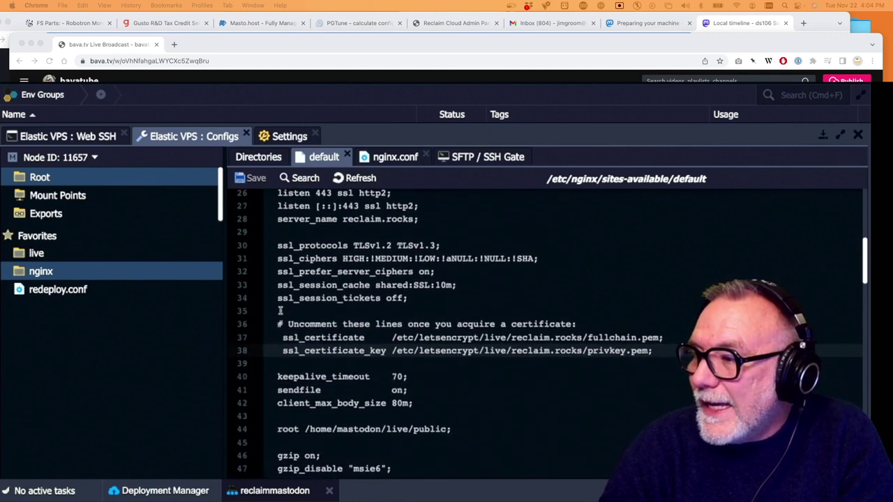
pyautogui.scroll(-20, 279, 310)
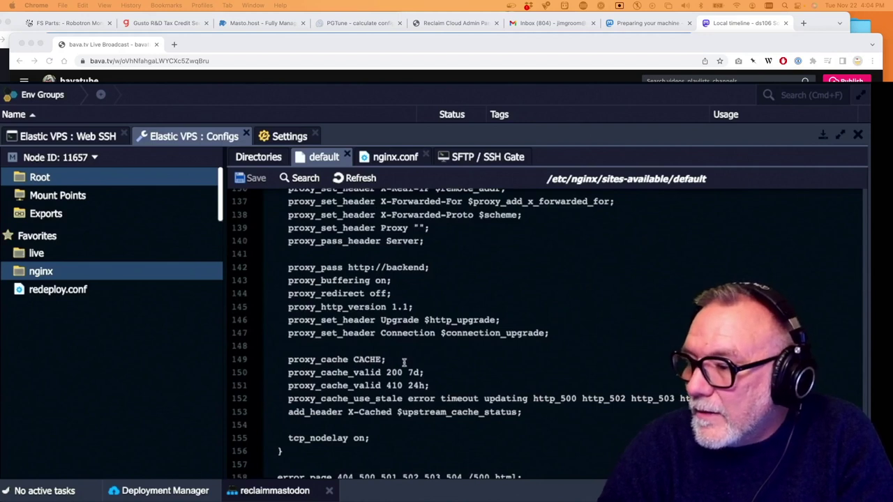
pyautogui.scroll(1, 501, 397)
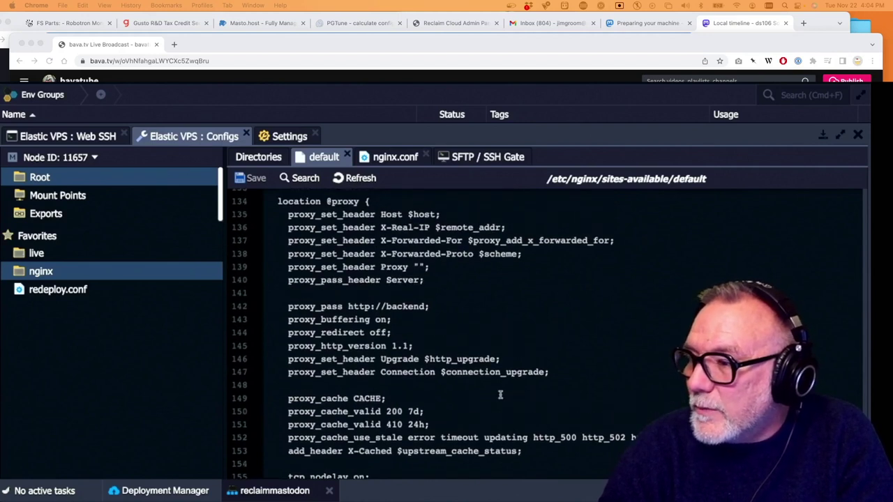
pyautogui.scroll(6, 500, 395)
pyautogui.scroll(2, 500, 395)
pyautogui.scroll(-7, 500, 395)
pyautogui.scroll(-2, 500, 395)
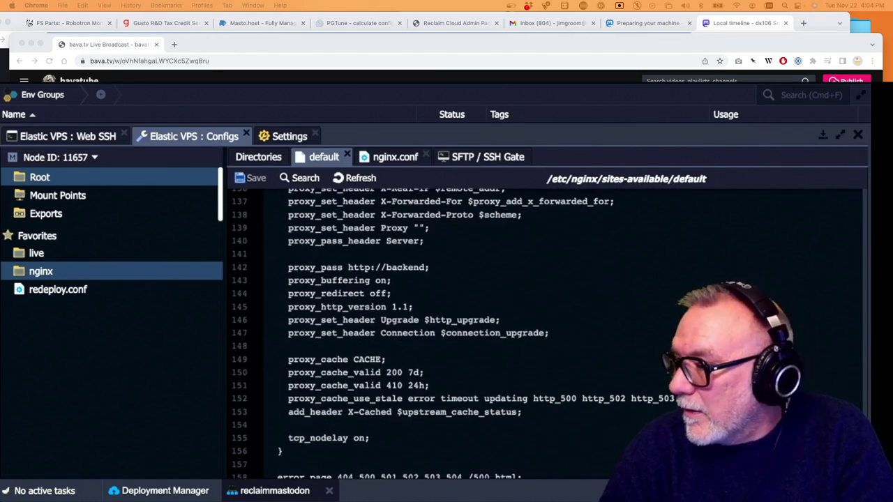
pyautogui.scroll(4, 540, 369)
pyautogui.scroll(9, 542, 370)
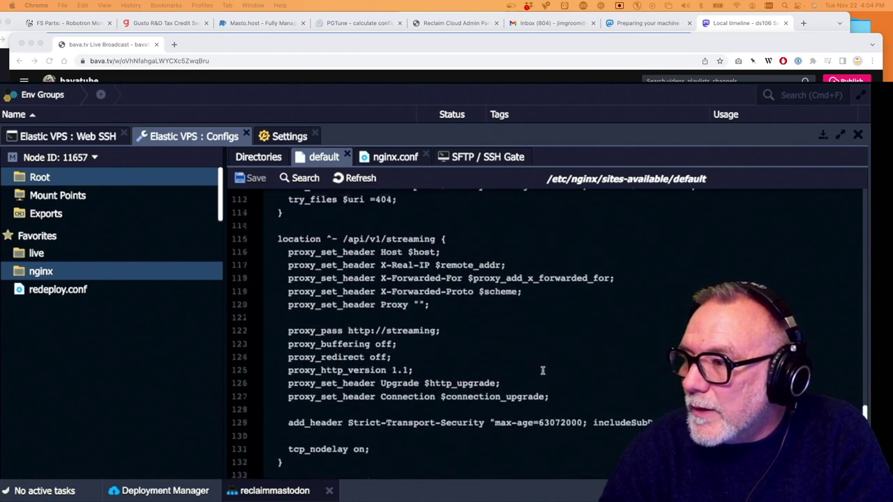
pyautogui.scroll(6, 543, 371)
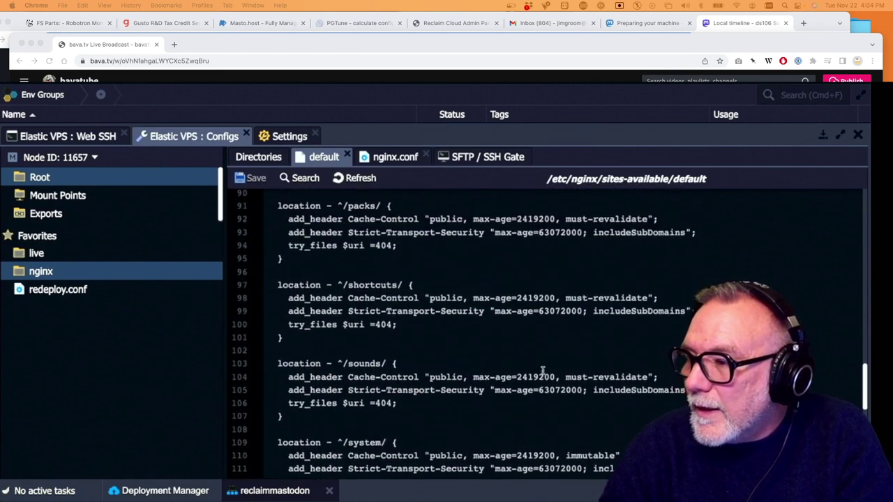
pyautogui.scroll(8, 542, 371)
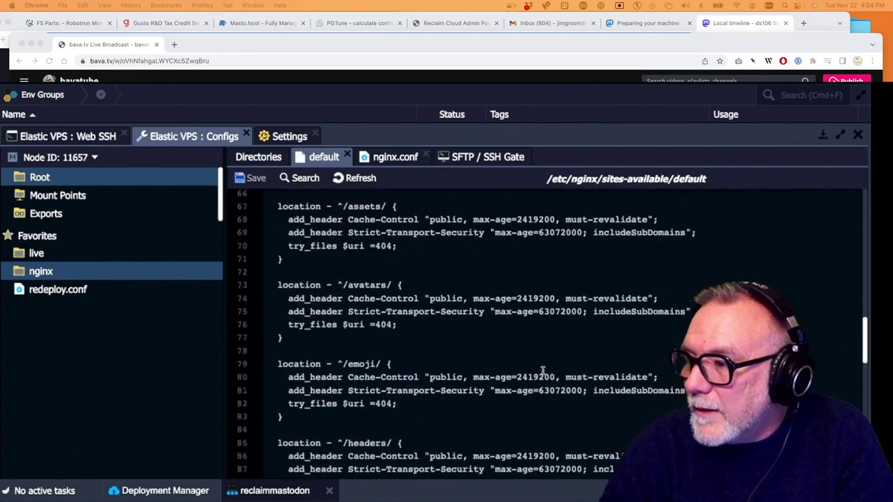
pyautogui.scroll(8, 542, 370)
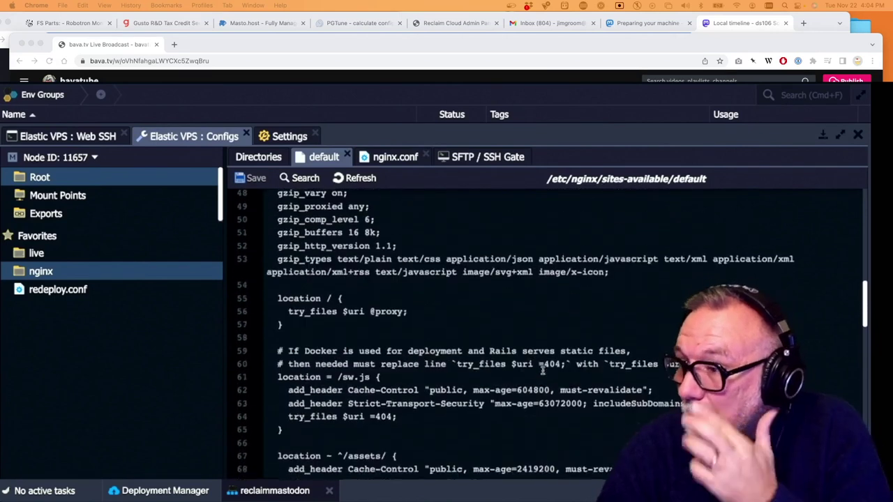
pyautogui.scroll(4, 543, 371)
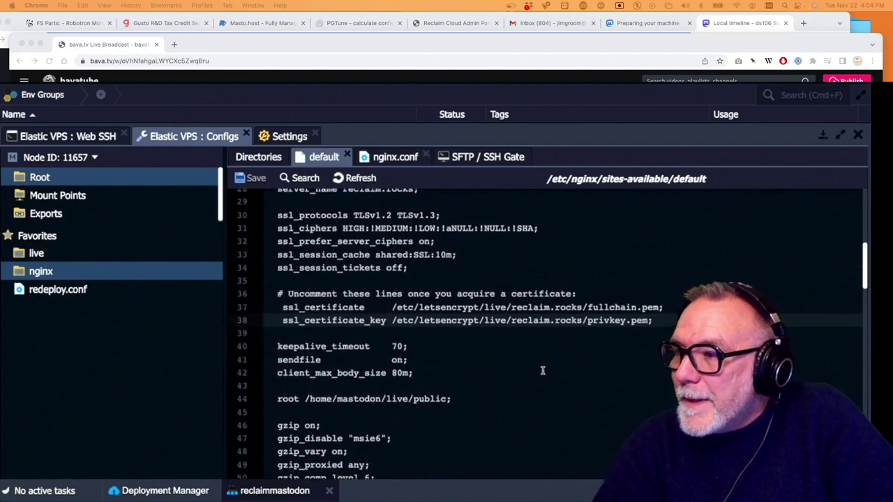
pyautogui.scroll(2, 542, 370)
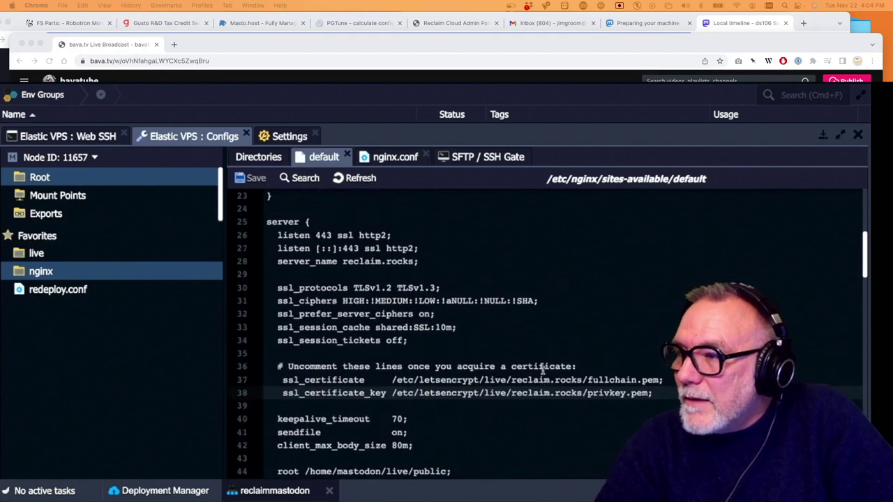
pyautogui.scroll(6, 542, 371)
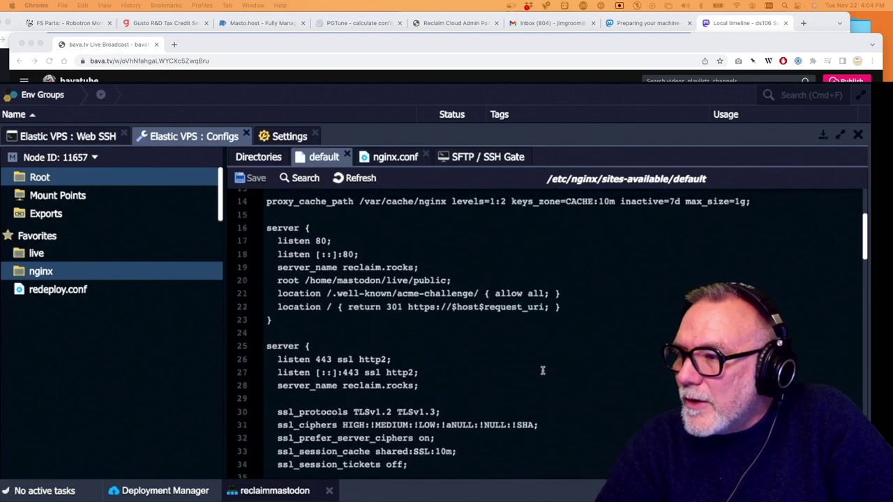
pyautogui.scroll(1, 542, 370)
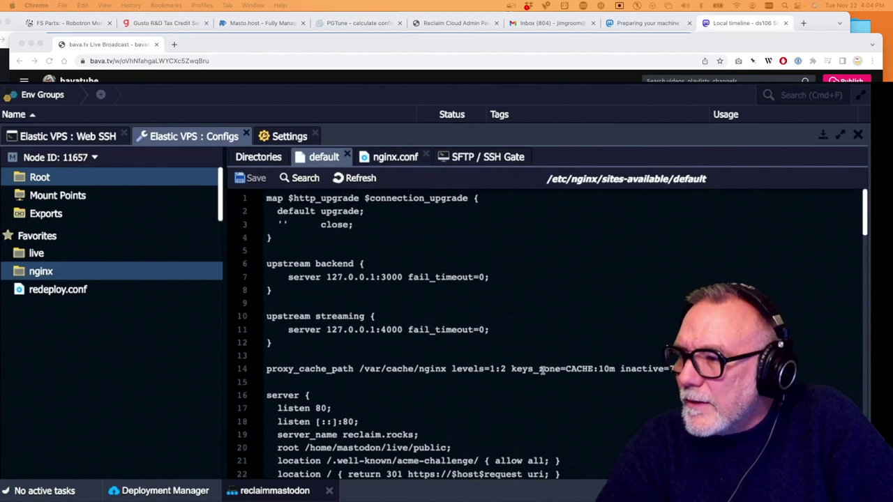
pyautogui.scroll(-3, 543, 370)
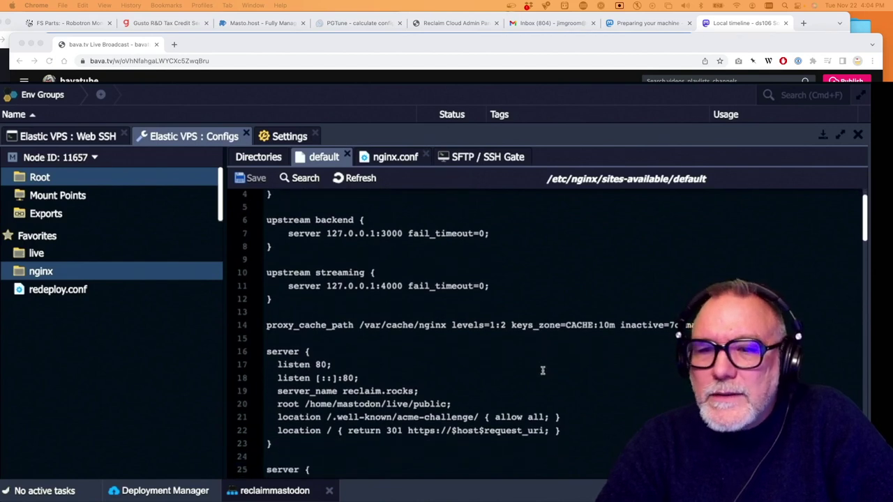
pyautogui.scroll(-2, 542, 371)
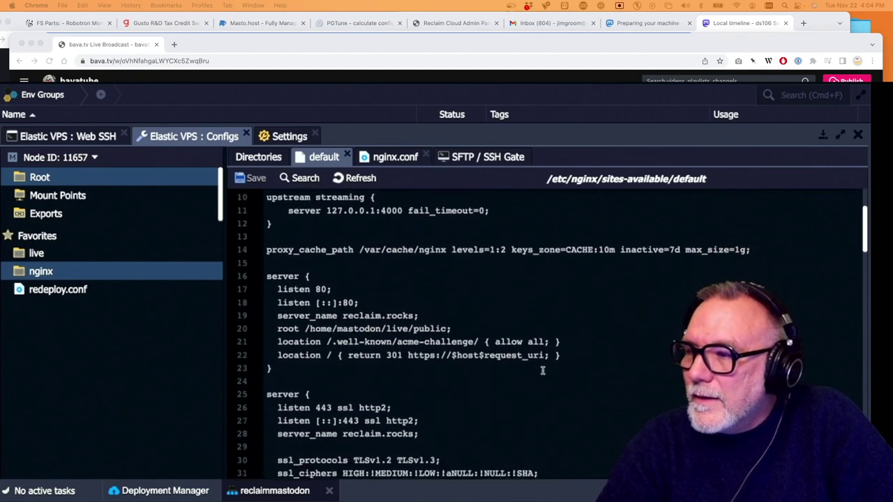
pyautogui.scroll(-4, 542, 370)
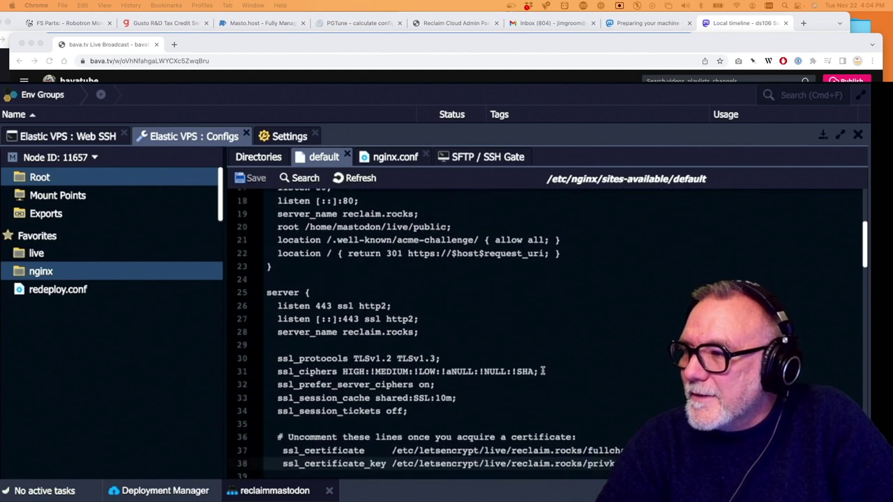
pyautogui.scroll(-1, 542, 370)
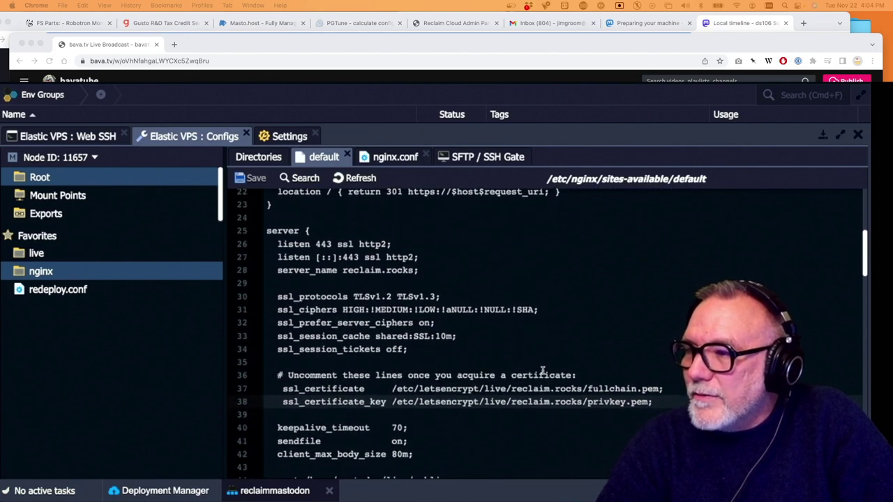
pyautogui.scroll(-1, 542, 370)
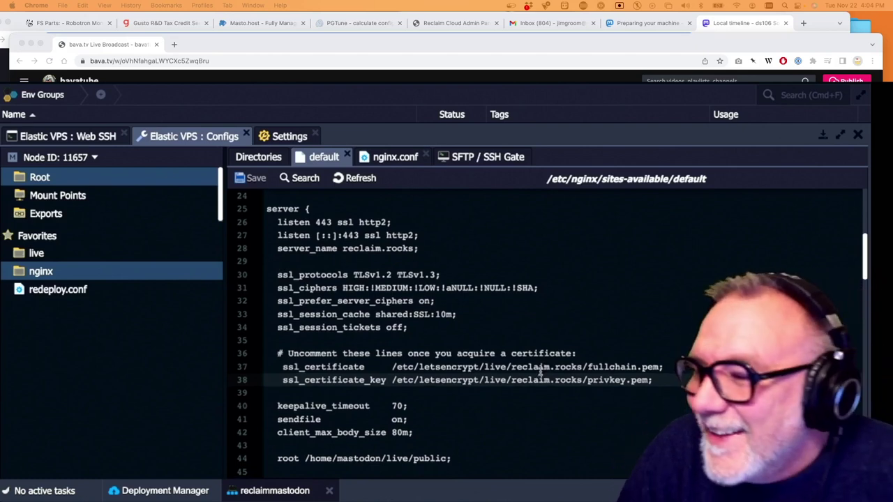
pyautogui.scroll(-5, 540, 372)
pyautogui.scroll(-4, 540, 372)
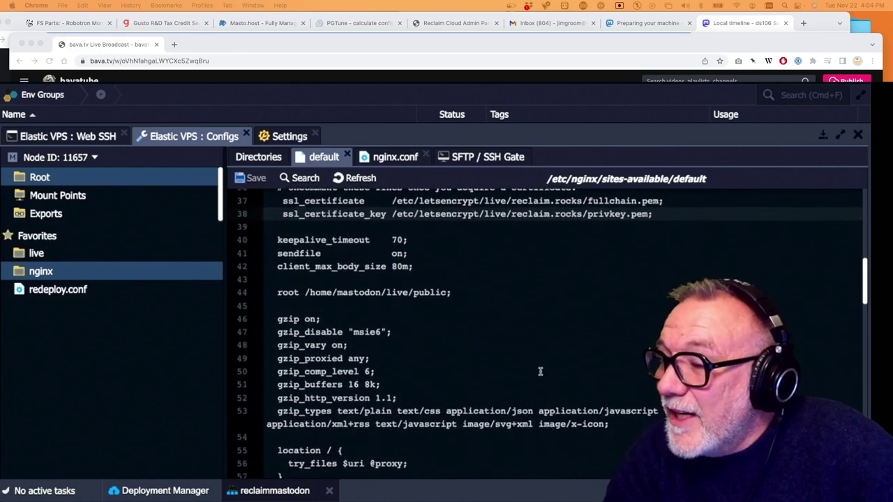
pyautogui.scroll(-5, 540, 372)
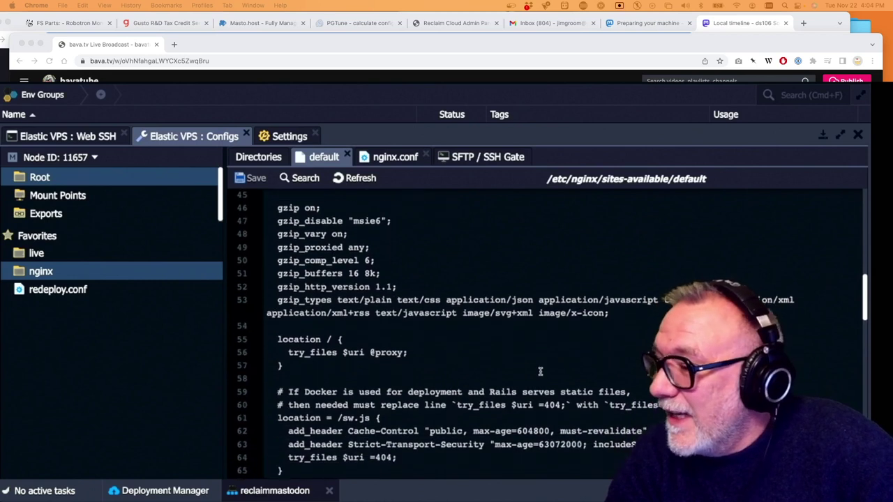
pyautogui.scroll(-3, 540, 372)
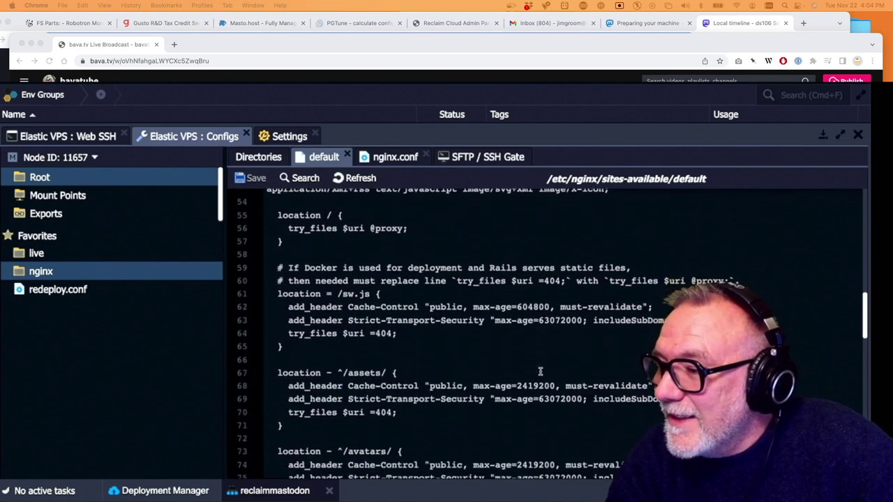
pyautogui.scroll(-10, 540, 371)
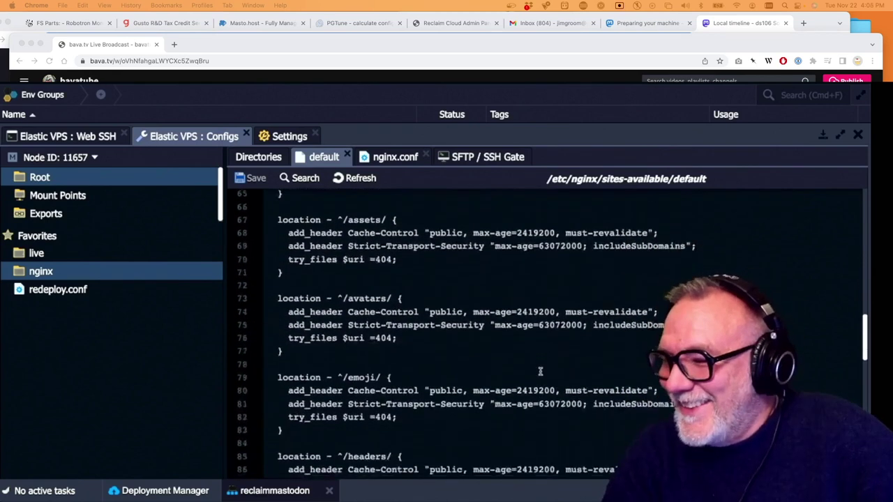
pyautogui.scroll(-7, 540, 371)
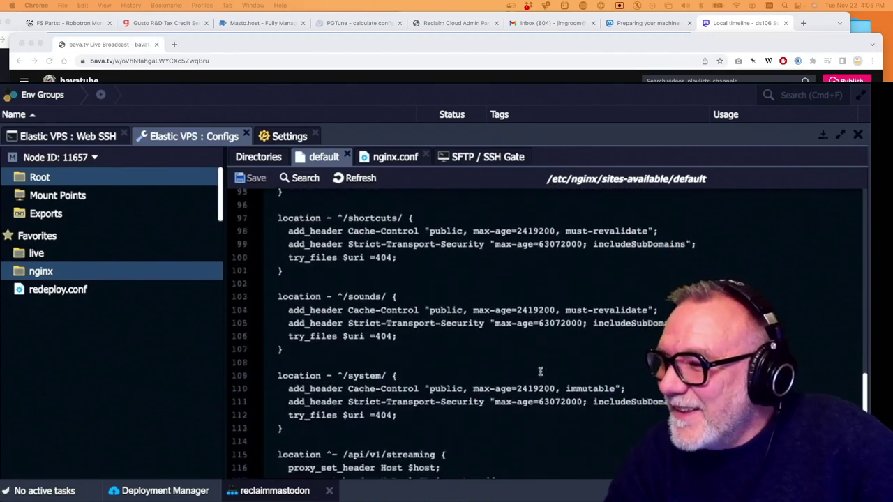
pyautogui.scroll(-5, 540, 371)
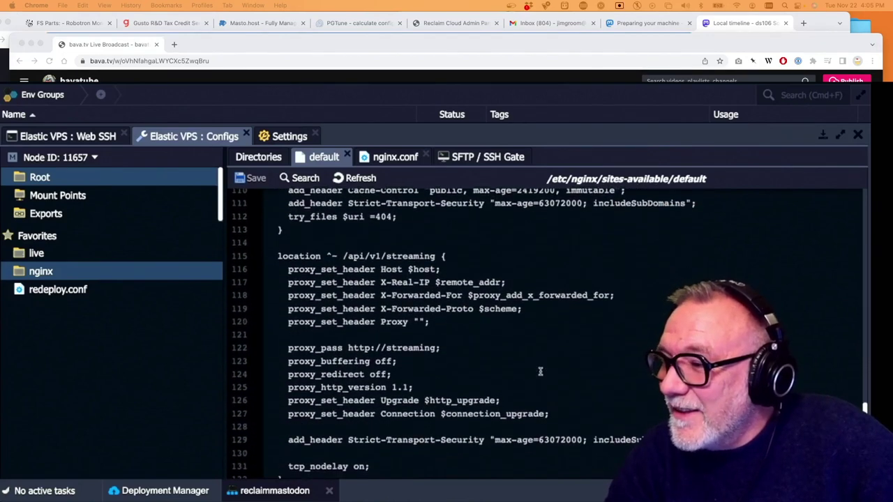
pyautogui.scroll(-5, 540, 371)
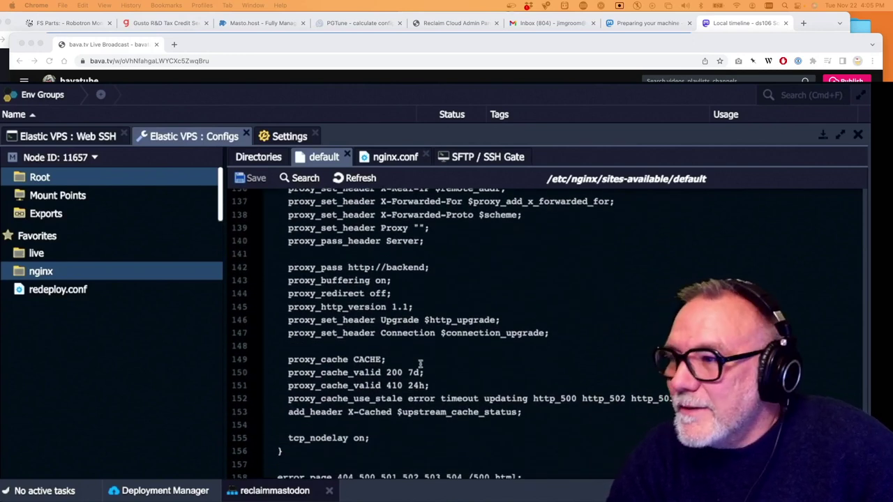
# Refresh the default site file, scroll through it checking the reclaim.rocks settings, then close Configs
pyautogui.click(360, 179)
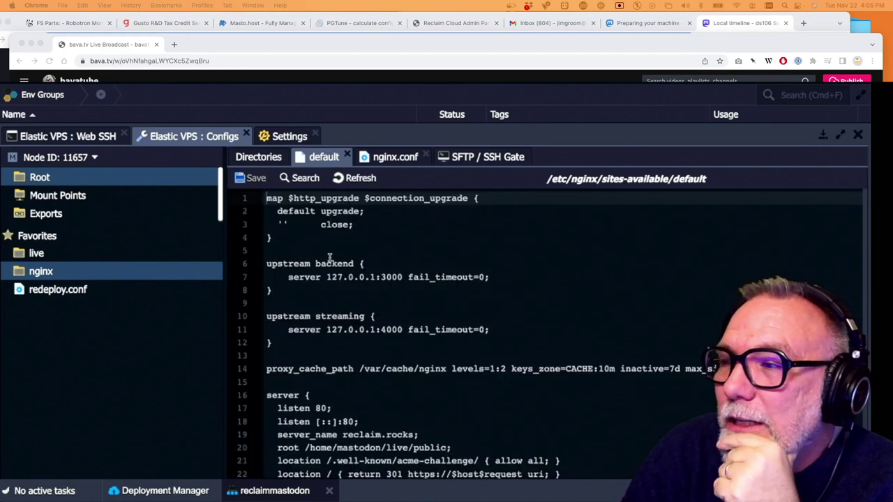
pyautogui.scroll(-3, 442, 319)
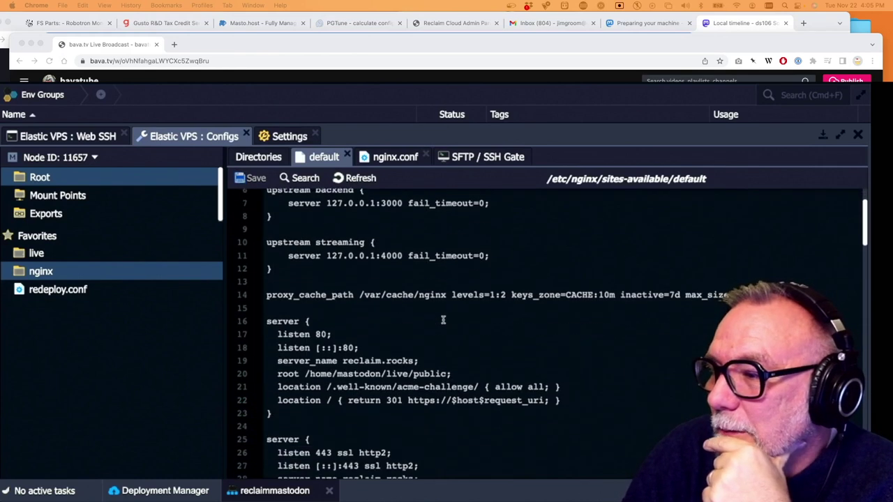
pyautogui.scroll(-3, 369, 363)
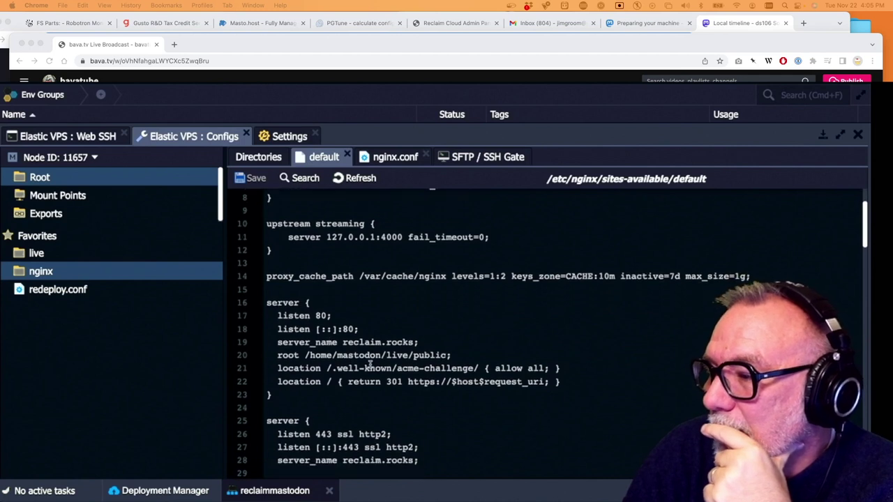
pyautogui.scroll(-5, 370, 364)
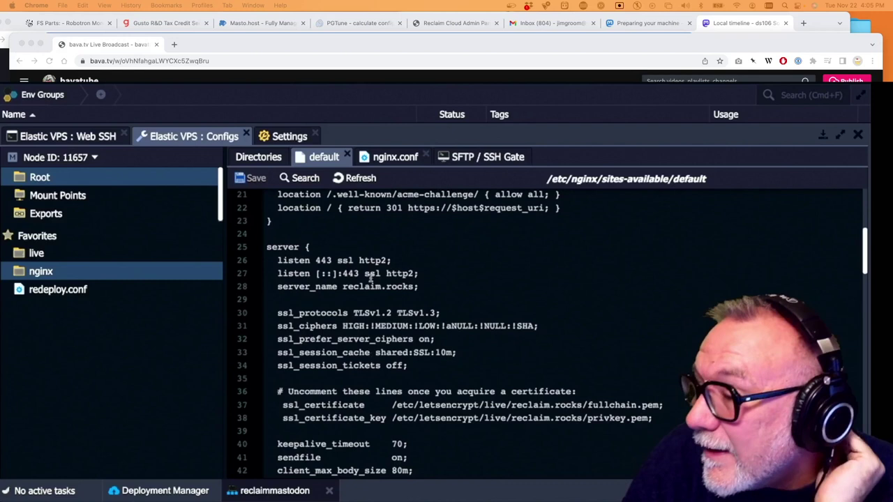
pyautogui.scroll(-3, 327, 272)
pyautogui.scroll(-5, 327, 272)
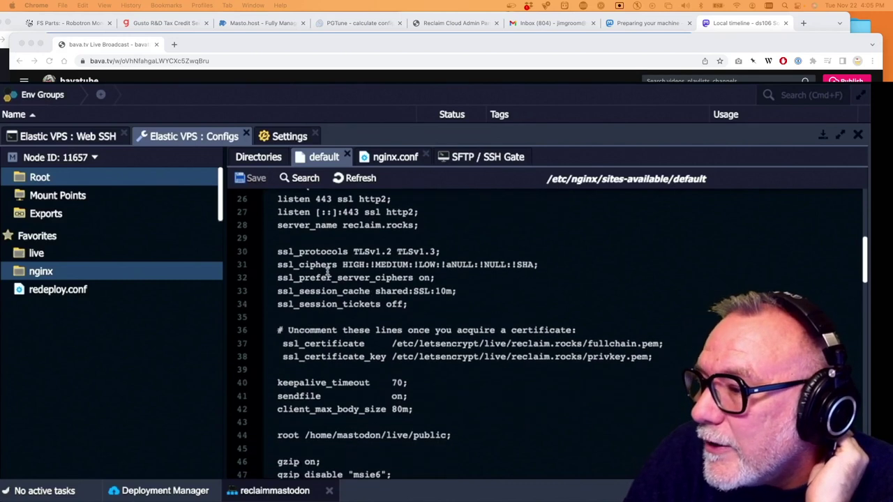
pyautogui.scroll(-7, 327, 272)
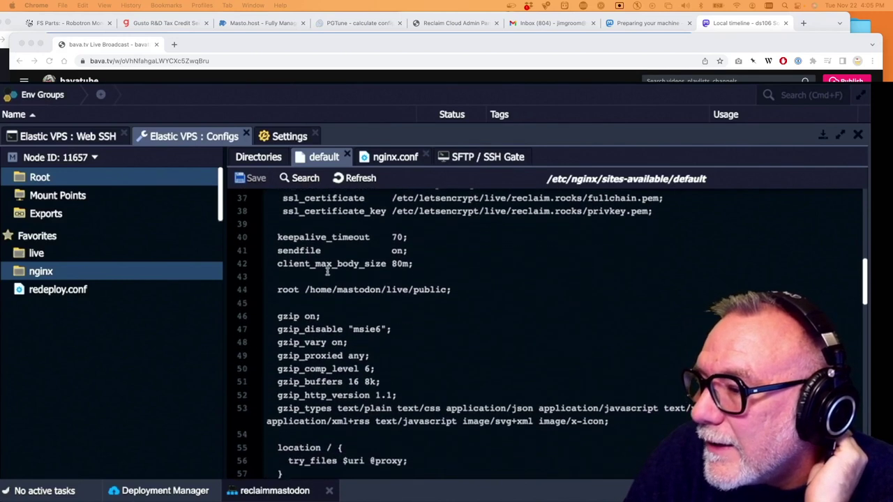
pyautogui.scroll(-7, 327, 272)
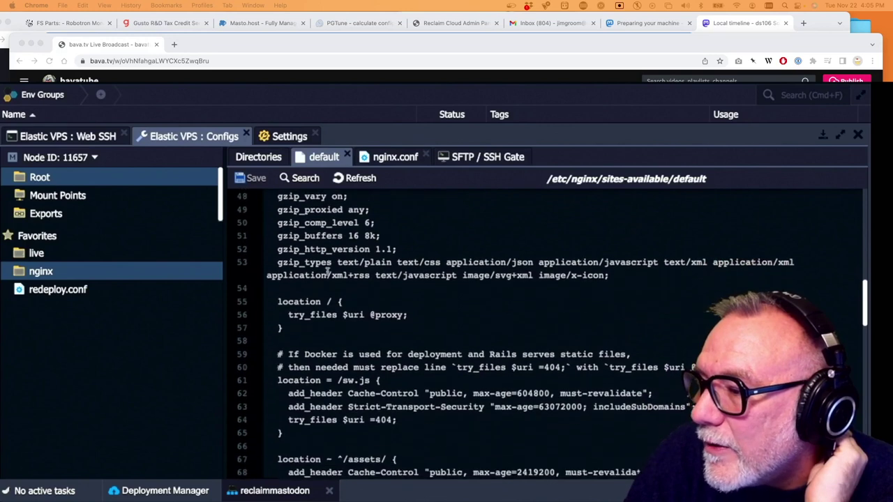
pyautogui.scroll(-7, 327, 271)
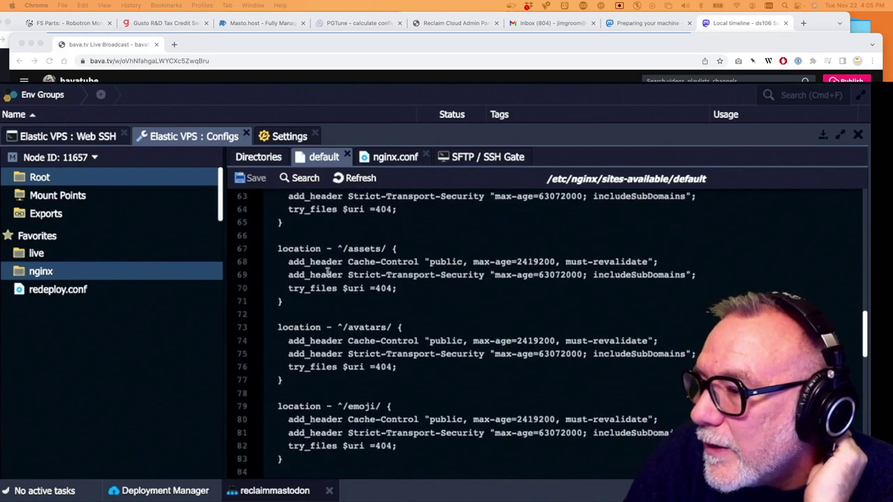
pyautogui.scroll(-11, 327, 272)
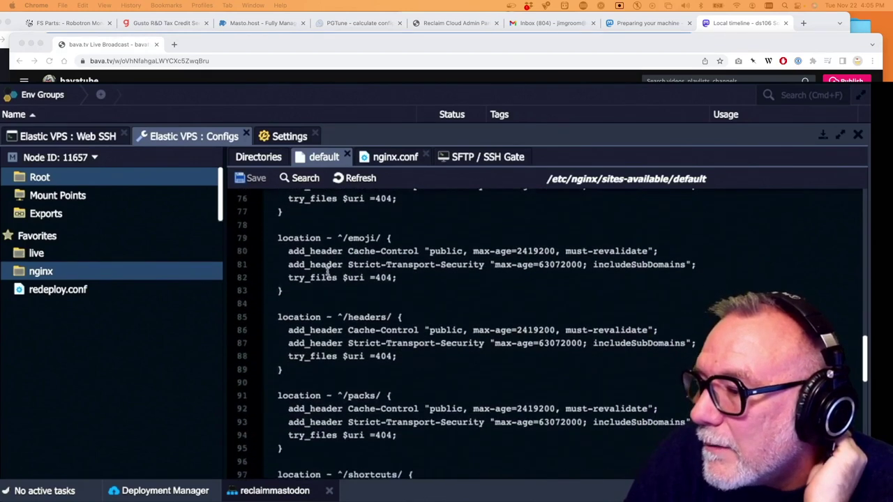
pyautogui.scroll(-17, 327, 272)
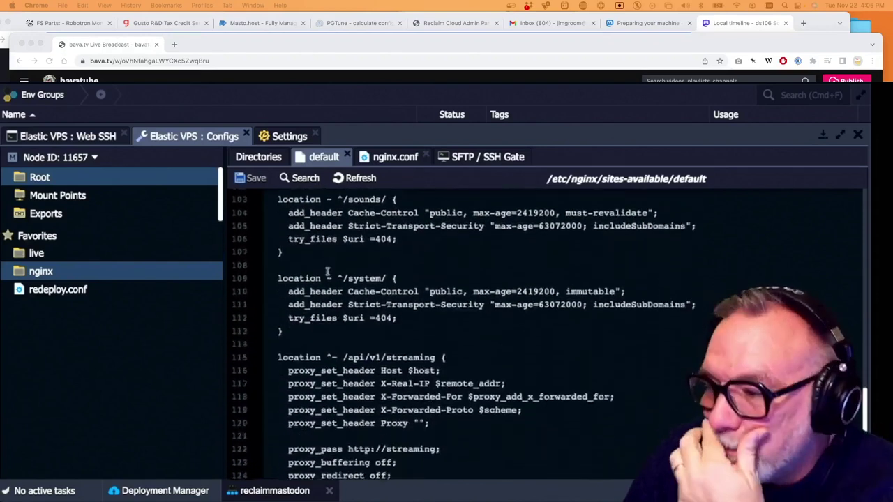
pyautogui.scroll(-5, 328, 273)
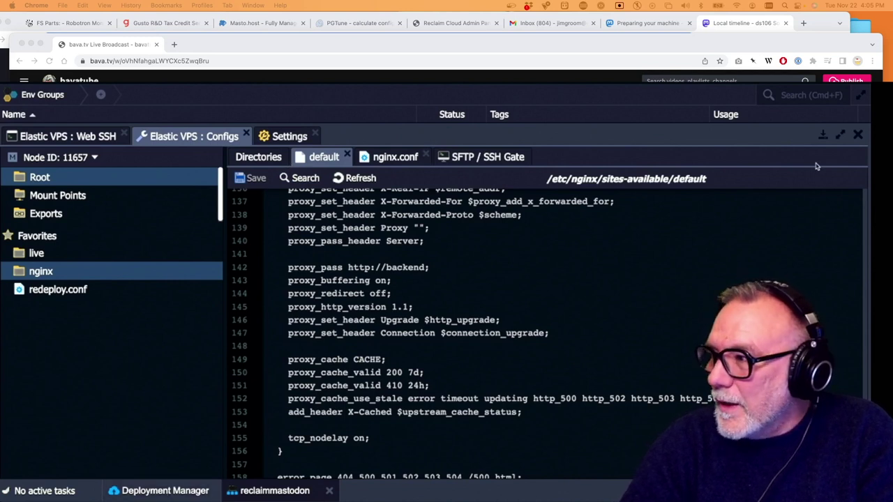
pyautogui.click(858, 136)
pyautogui.moveTo(328, 356)
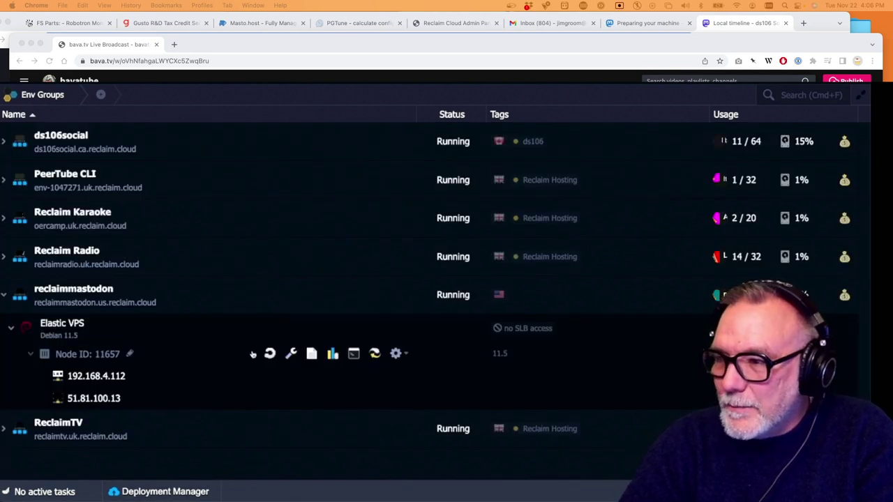
pyautogui.click(353, 355)
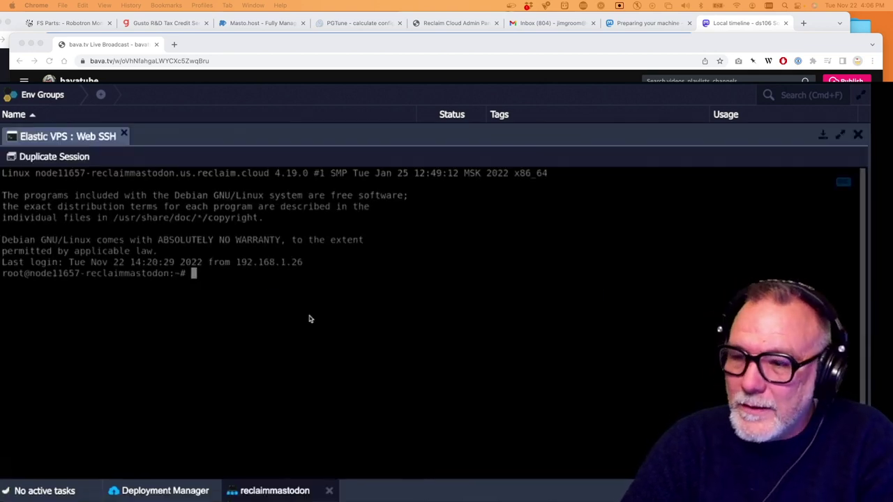
pyautogui.write('cd /')
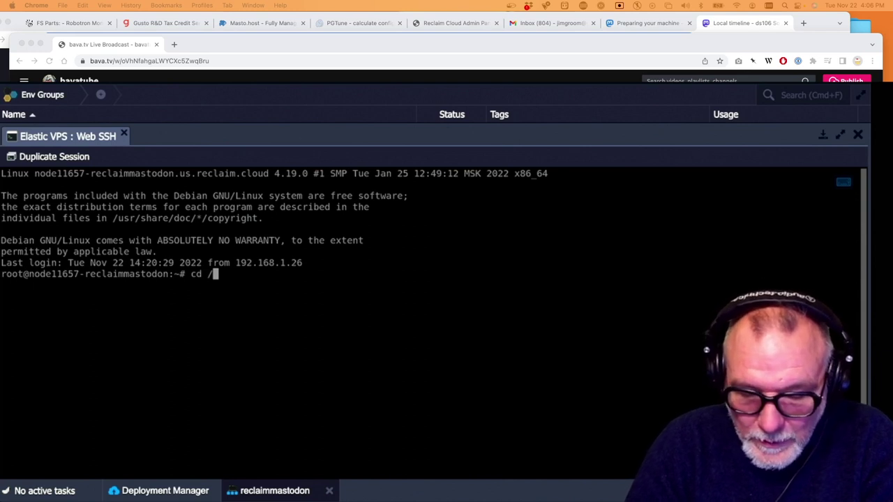
pyautogui.write('etc/ngi')
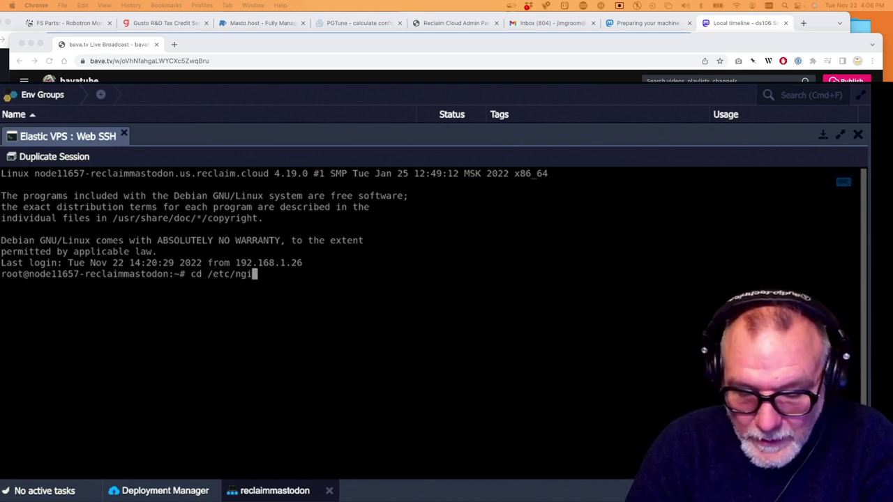
pyautogui.write('x')
pyautogui.press('BackSpace')
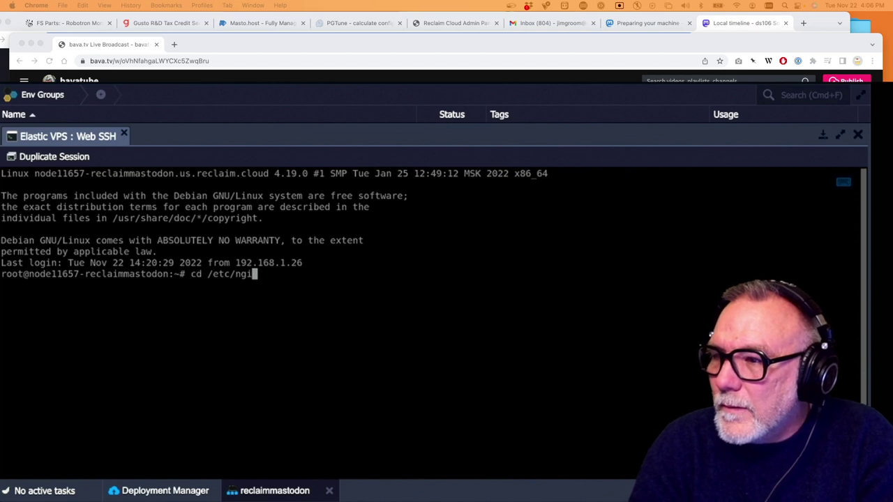
pyautogui.write('gin')
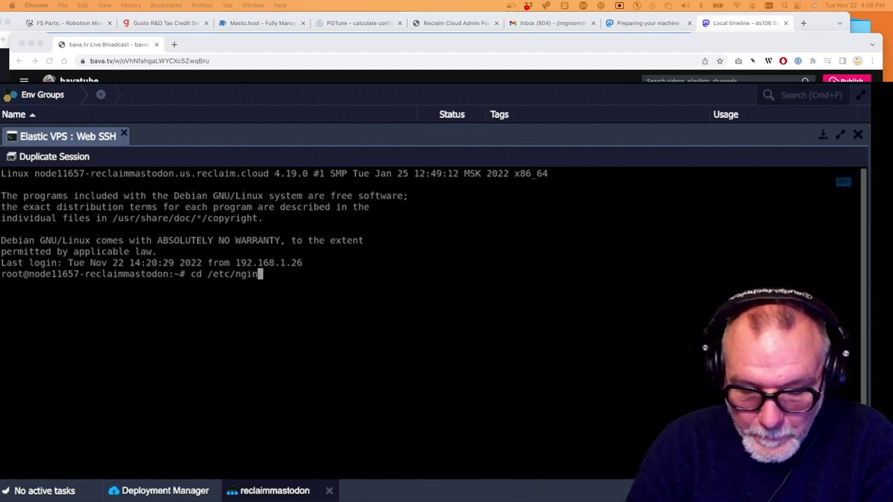
pyautogui.write('x/s')
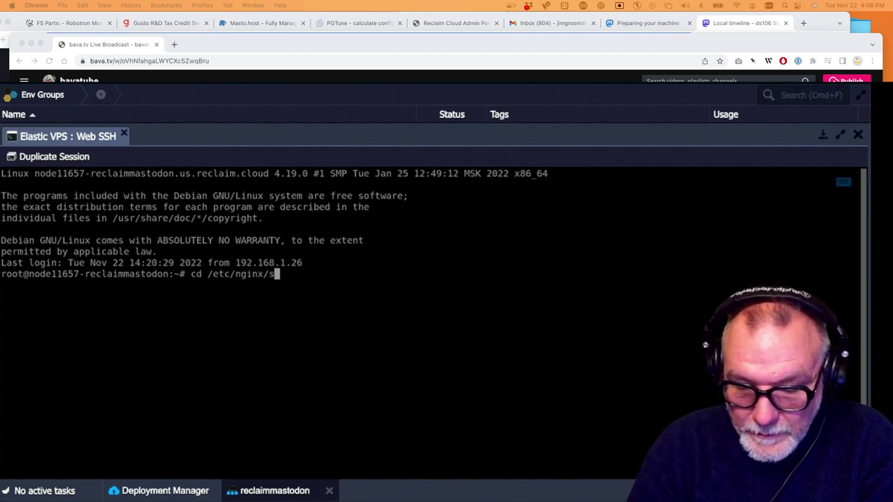
pyautogui.write('ites-ava')
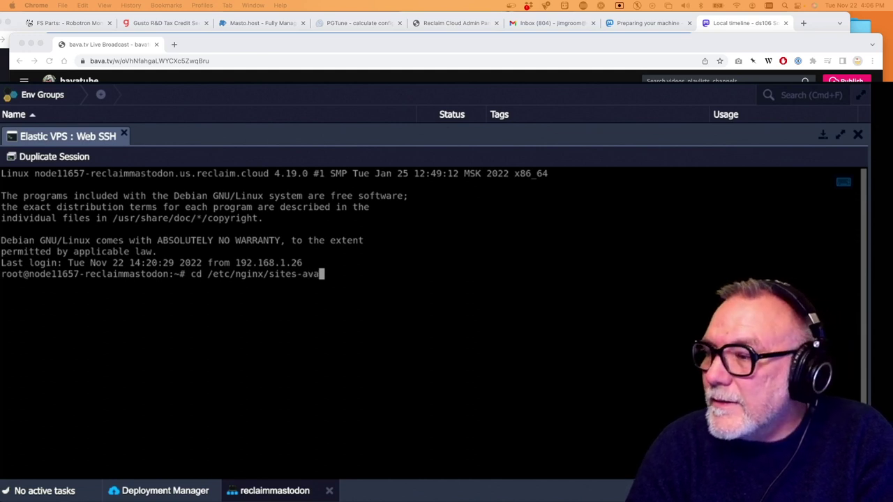
pyautogui.press('Tab')
pyautogui.press('Return')
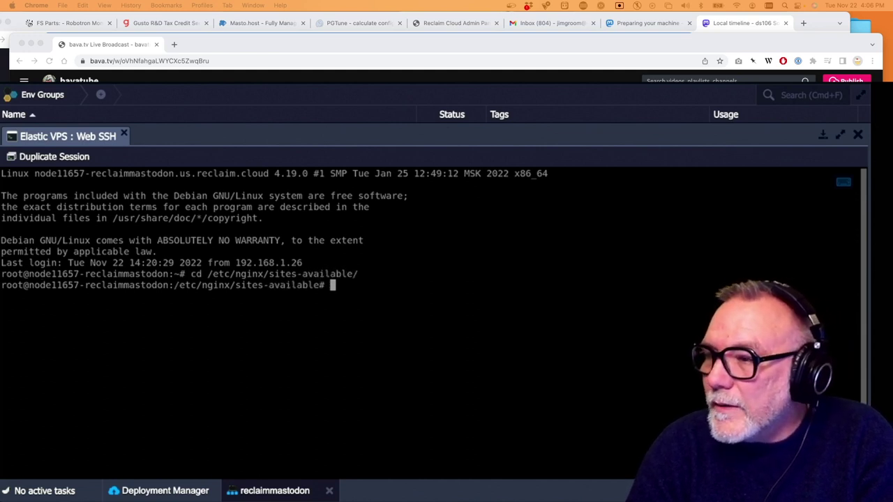
pyautogui.write('ls')
pyautogui.press('Return')
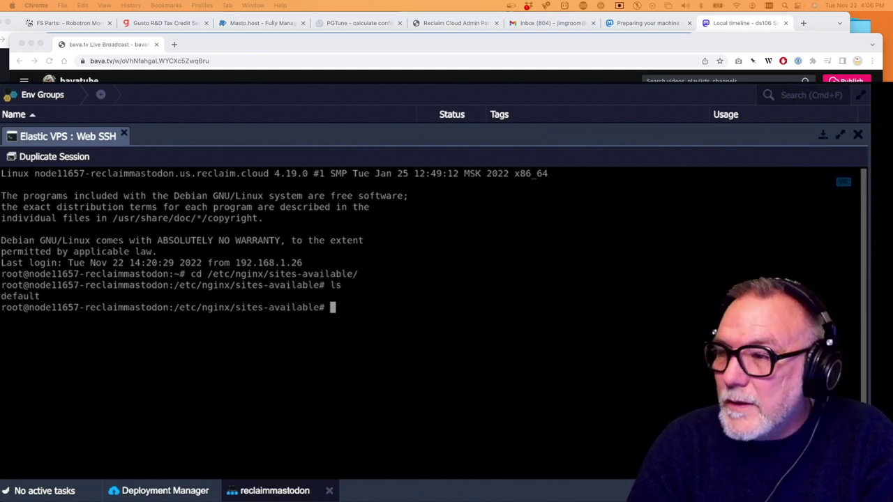
pyautogui.write('nano default')
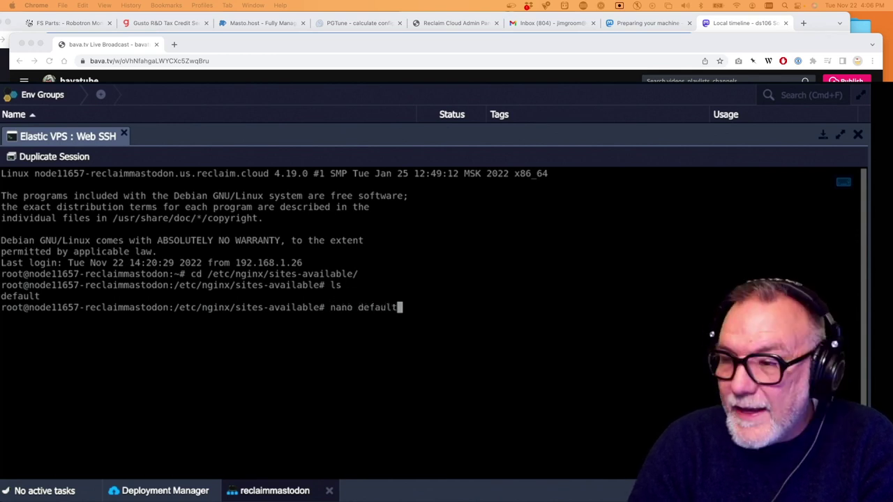
pyautogui.press('Return')
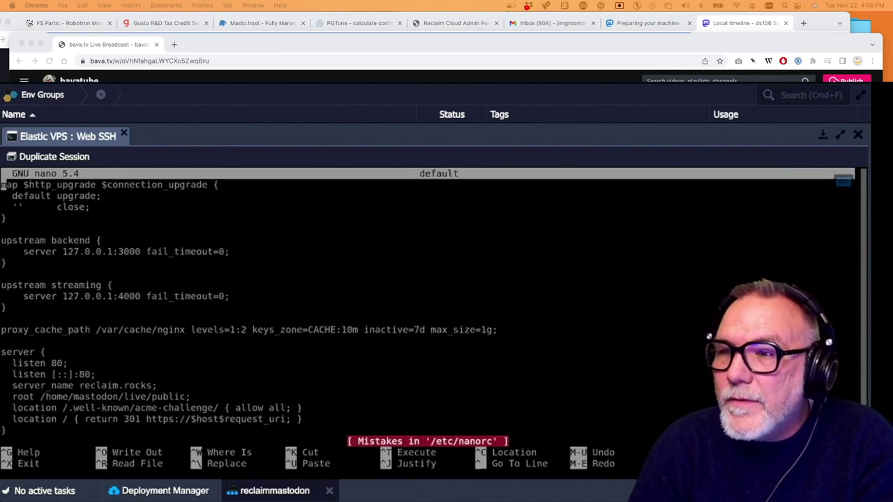
pyautogui.press('Down')
pyautogui.press('Down')
pyautogui.press('Down')
pyautogui.press('Down')
pyautogui.press('Down')
pyautogui.press('Down')
pyautogui.press('Down')
pyautogui.press('Down')
pyautogui.press('Down')
pyautogui.press('Down')
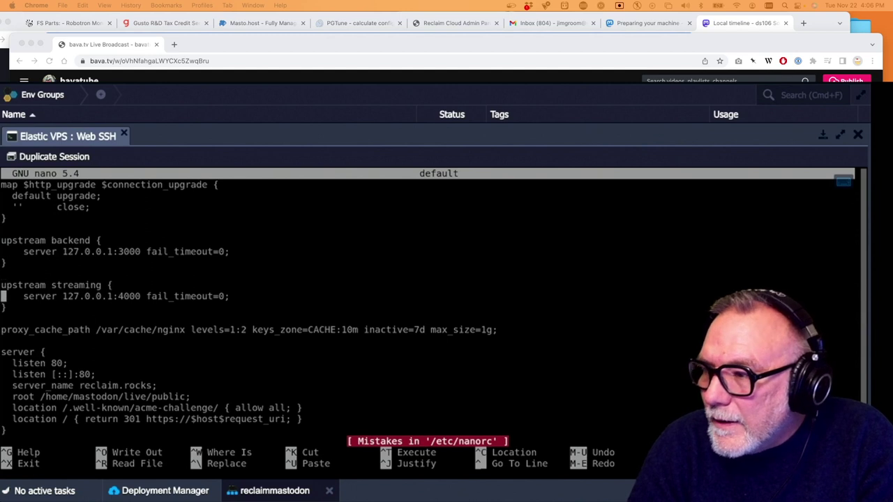
pyautogui.press('Down')
pyautogui.press('Down')
pyautogui.press('Down')
pyautogui.press('Down')
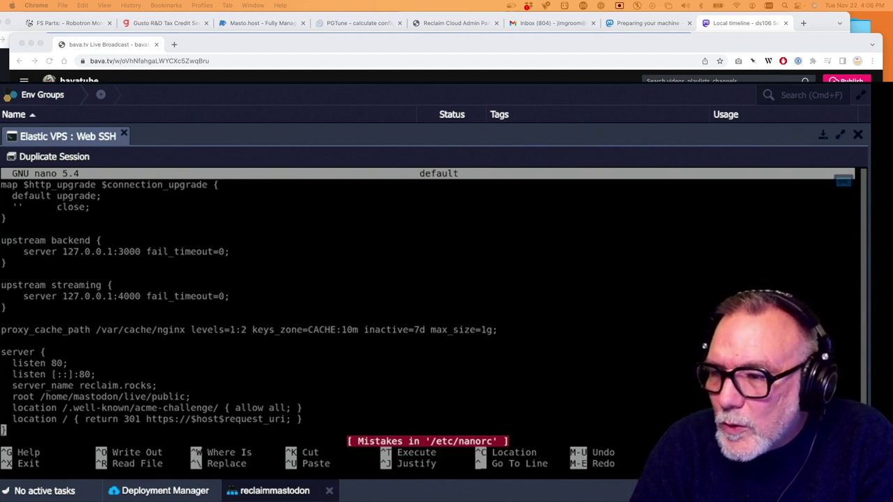
pyautogui.press('Down')
pyautogui.press('Down')
pyautogui.press('Down')
pyautogui.press('Down')
pyautogui.press('Down')
pyautogui.press('Down')
pyautogui.press('Down')
pyautogui.press('Down')
pyautogui.press('Down')
pyautogui.press('Down')
pyautogui.press('Down')
pyautogui.press('Down')
pyautogui.press('Down')
pyautogui.press('Down')
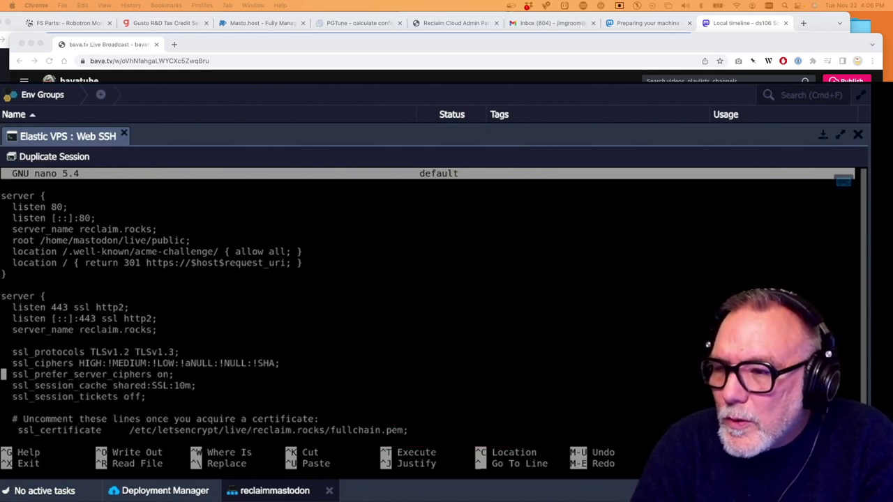
pyautogui.press('Down')
pyautogui.press('Down')
pyautogui.press('Down')
pyautogui.press('Down')
pyautogui.press('Down')
pyautogui.press('Down')
pyautogui.press('Down')
pyautogui.press('Down')
pyautogui.press('Down')
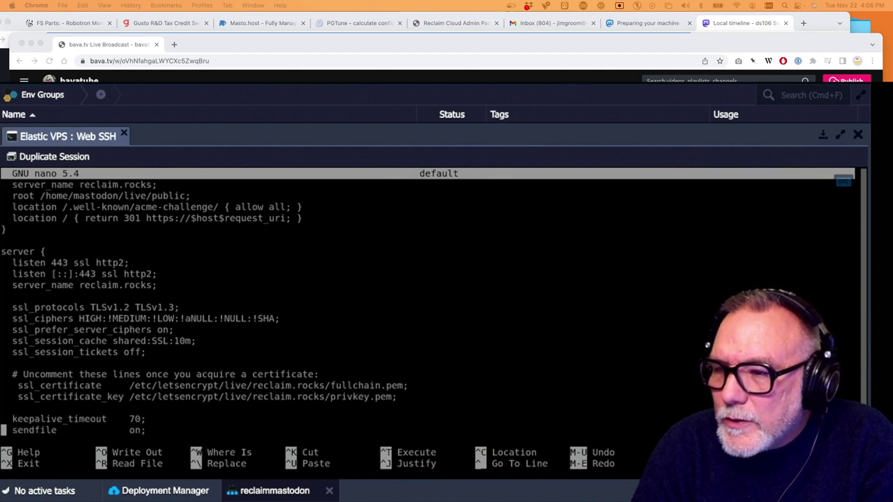
pyautogui.press('Down')
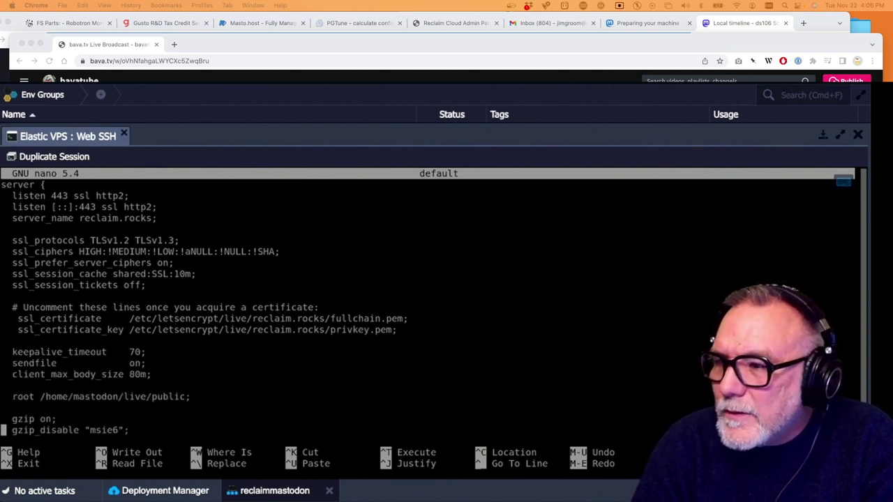
pyautogui.press('Down')
pyautogui.press('Down')
pyautogui.press('Down')
pyautogui.press('Down')
pyautogui.press('Down')
pyautogui.press('Down')
pyautogui.press('Down')
pyautogui.press('Down')
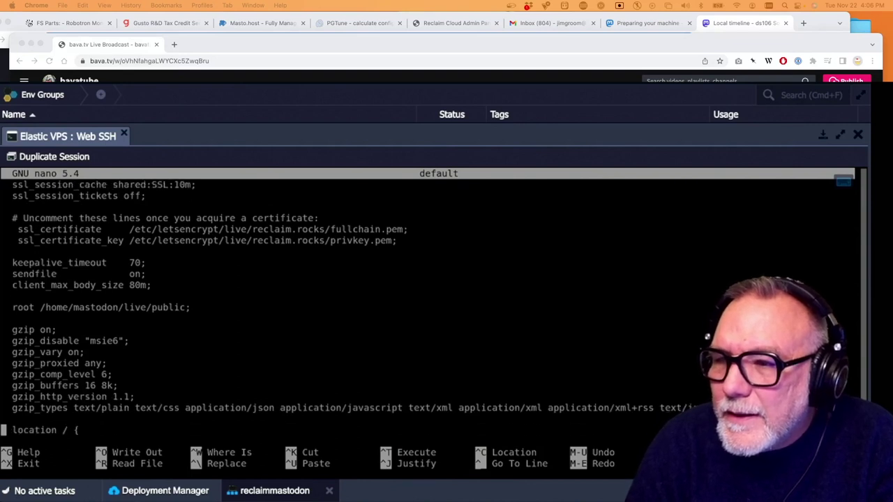
pyautogui.press('Down')
pyautogui.press('Down')
pyautogui.press('Down')
pyautogui.press('Down')
pyautogui.press('Down')
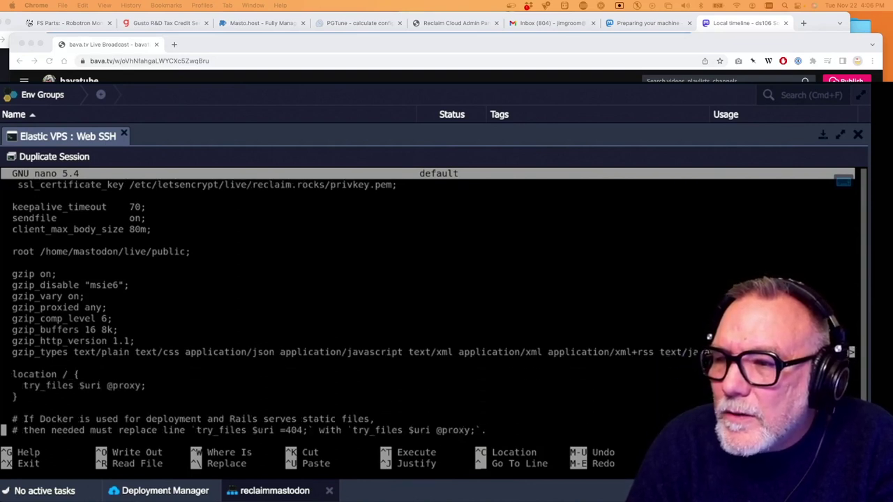
pyautogui.press('Down')
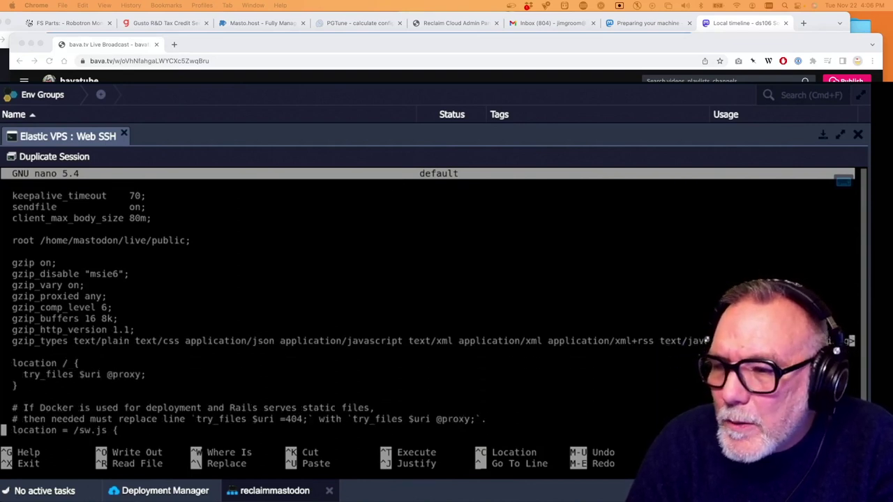
pyautogui.press('Down')
pyautogui.press('Down')
pyautogui.press('Down')
pyautogui.press('Down')
pyautogui.press('Down')
pyautogui.press('Down')
pyautogui.press('Down')
pyautogui.press('Down')
pyautogui.press('Down')
pyautogui.press('Down')
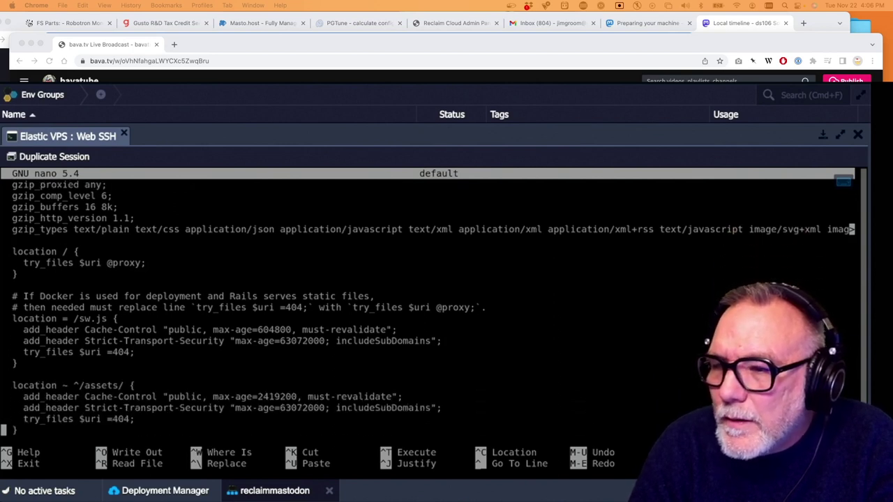
pyautogui.press('Down')
pyautogui.press('Down')
pyautogui.press('Down')
pyautogui.press('Down')
pyautogui.press('Down')
pyautogui.press('Down')
pyautogui.press('Down')
pyautogui.press('Down')
pyautogui.press('Down')
pyautogui.press('Down')
pyautogui.press('Down')
pyautogui.press('Down')
pyautogui.press('Down')
pyautogui.press('Down')
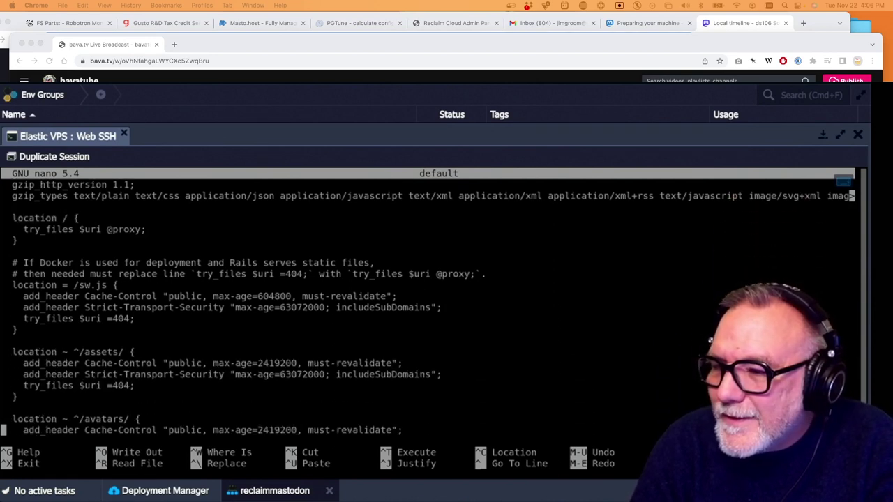
pyautogui.press('Down')
pyautogui.press('Down')
pyautogui.press('Down')
pyautogui.press('Down')
pyautogui.press('Down')
pyautogui.press('Down')
pyautogui.press('Down')
pyautogui.press('Down')
pyautogui.press('Down')
pyautogui.press('Down')
pyautogui.press('Down')
pyautogui.press('Down')
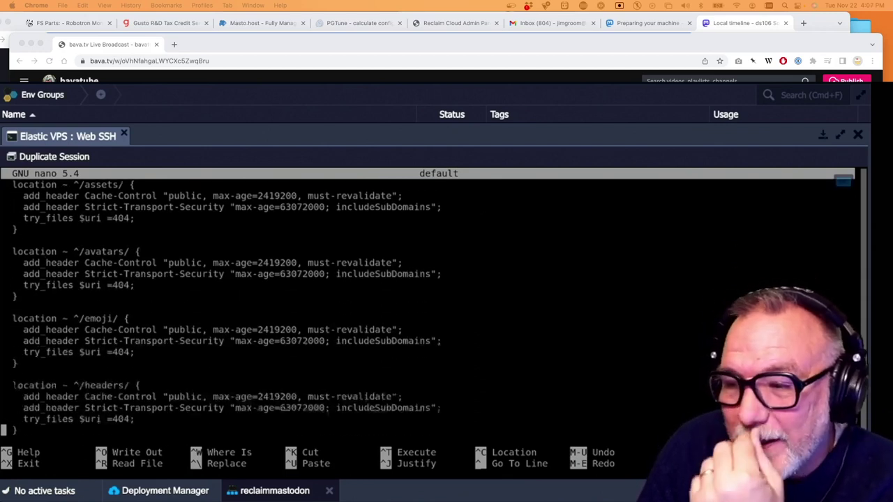
pyautogui.press('Down')
pyautogui.press('Down')
pyautogui.press('Down')
pyautogui.press('Down')
pyautogui.press('Down')
pyautogui.press('Down')
pyautogui.press('Down')
pyautogui.press('Down')
pyautogui.press('Down')
pyautogui.press('Down')
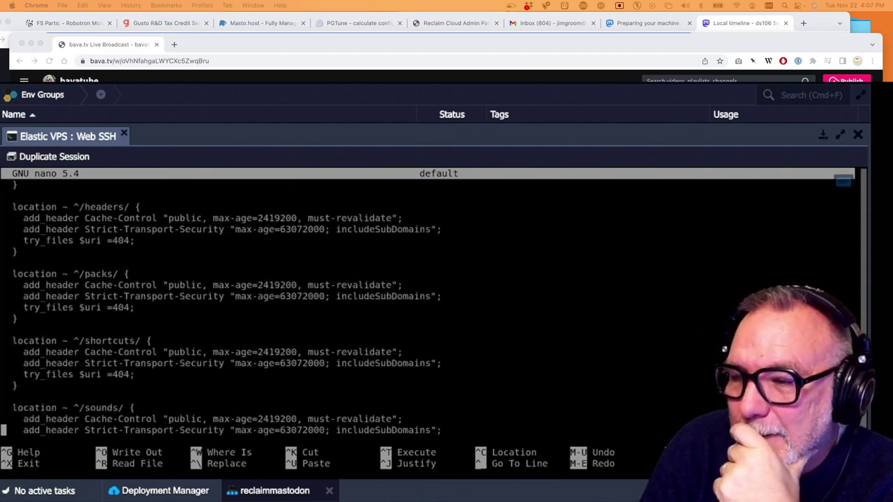
pyautogui.press('Up')
pyautogui.press('Up')
pyautogui.press('Up')
pyautogui.press('Up')
pyautogui.press('Up')
pyautogui.press('Up')
pyautogui.press('Up')
pyautogui.press('Up')
pyautogui.press('Up')
pyautogui.press('Up')
pyautogui.press('Up')
pyautogui.press('Up')
pyautogui.press('Up')
pyautogui.press('Up')
pyautogui.press('Up')
pyautogui.press('Up')
pyautogui.press('Up')
pyautogui.press('Up')
pyautogui.press('Up')
pyautogui.press('Up')
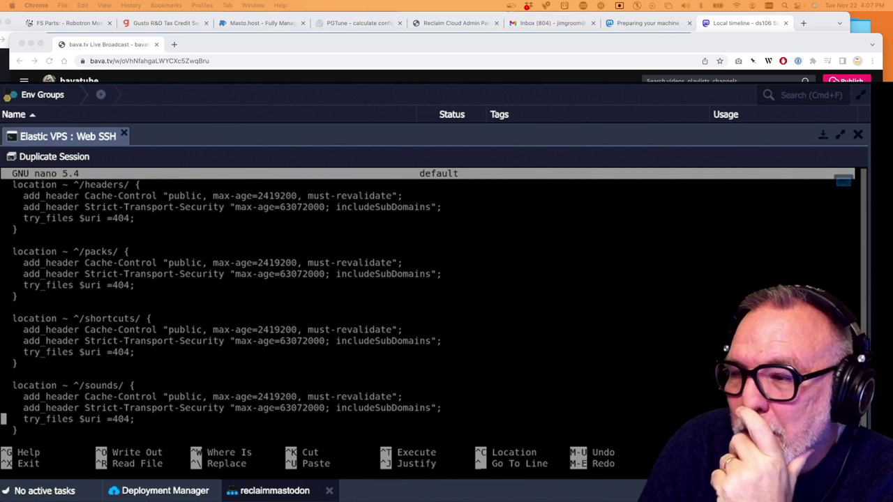
pyautogui.press('Up')
pyautogui.press('Up')
pyautogui.press('Up')
pyautogui.press('Up')
pyautogui.press('Up')
pyautogui.press('Up')
pyautogui.press('Up')
pyautogui.press('Up')
pyautogui.press('Up')
pyautogui.press('Up')
pyautogui.press('Up')
pyautogui.press('Up')
pyautogui.press('Up')
pyautogui.press('Up')
pyautogui.press('Up')
pyautogui.press('Up')
pyautogui.press('Up')
pyautogui.press('Up')
pyautogui.press('Up')
pyautogui.press('Up')
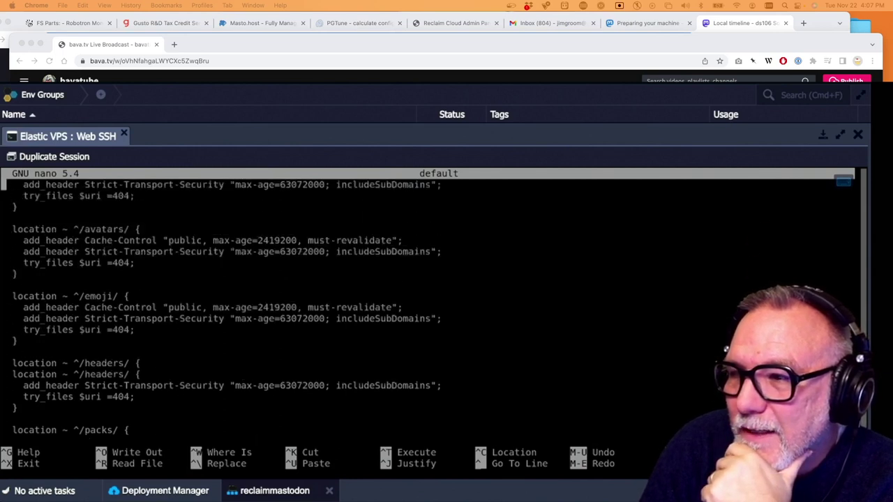
pyautogui.press('Up')
pyautogui.press('Up')
pyautogui.press('Up')
pyautogui.press('Up')
pyautogui.press('Up')
pyautogui.press('Up')
pyautogui.press('Up')
pyautogui.press('Up')
pyautogui.press('Up')
pyautogui.press('Up')
pyautogui.press('Up')
pyautogui.press('Up')
pyautogui.press('Up')
pyautogui.press('Up')
pyautogui.press('Up')
pyautogui.press('Up')
pyautogui.press('Up')
pyautogui.press('Up')
pyautogui.press('Up')
pyautogui.press('Up')
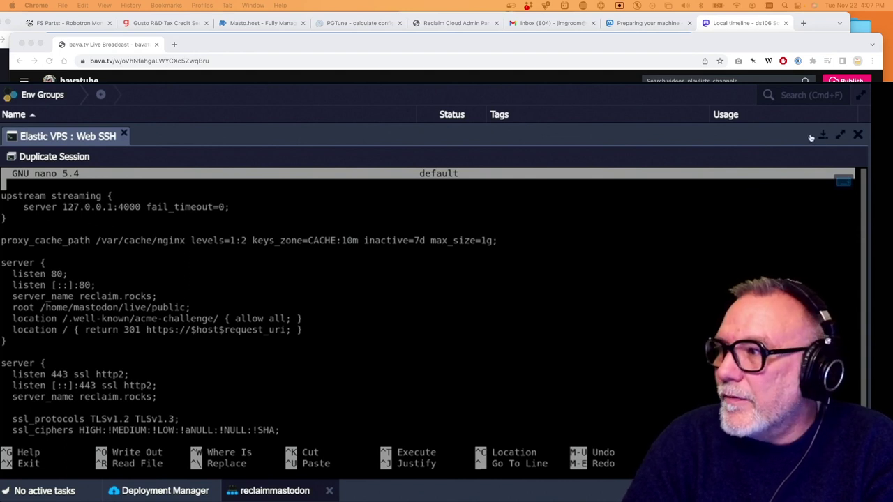
# Open ds106social's nginx sites-available/default file in the config editor via its gear menu
pyautogui.click(857, 135)
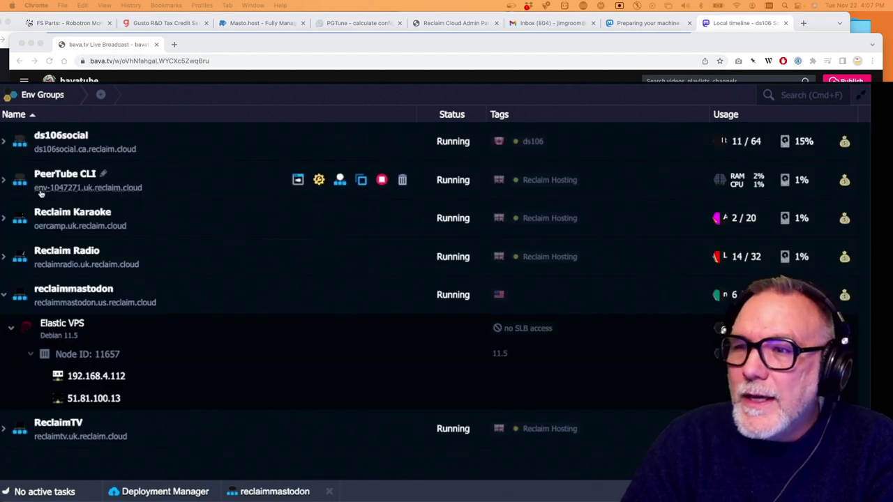
pyautogui.click(5, 142)
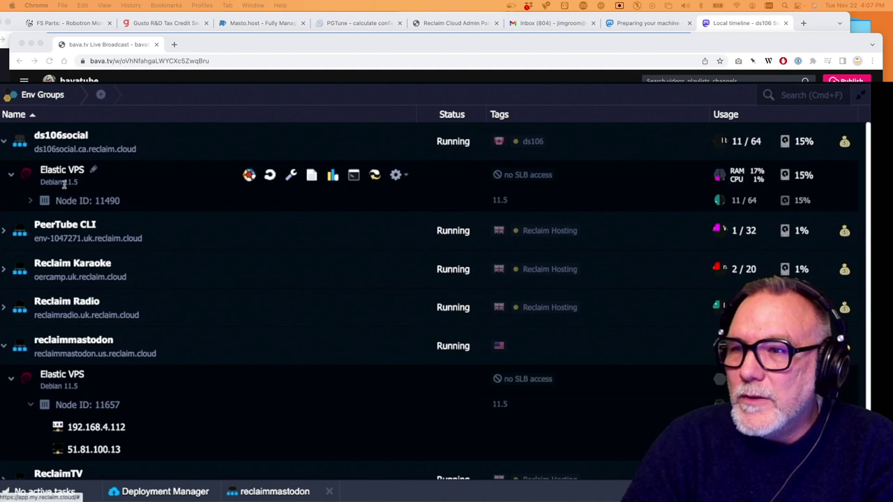
pyautogui.click(291, 174)
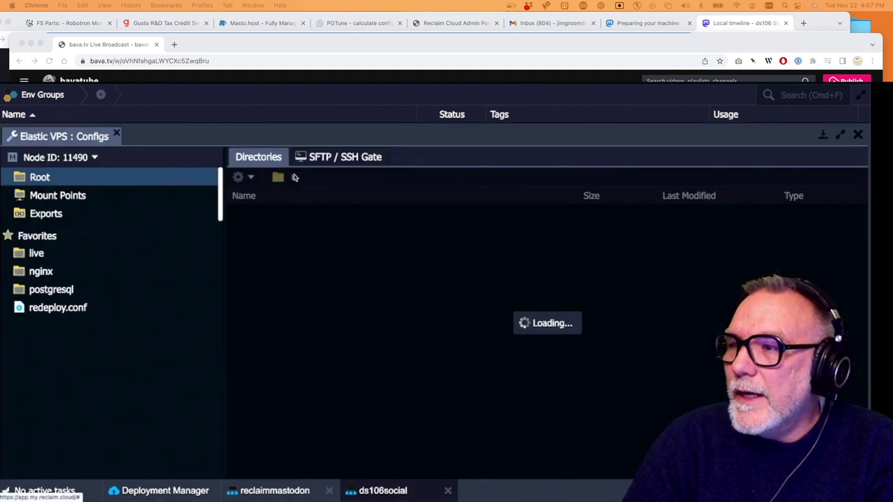
pyautogui.click(42, 273)
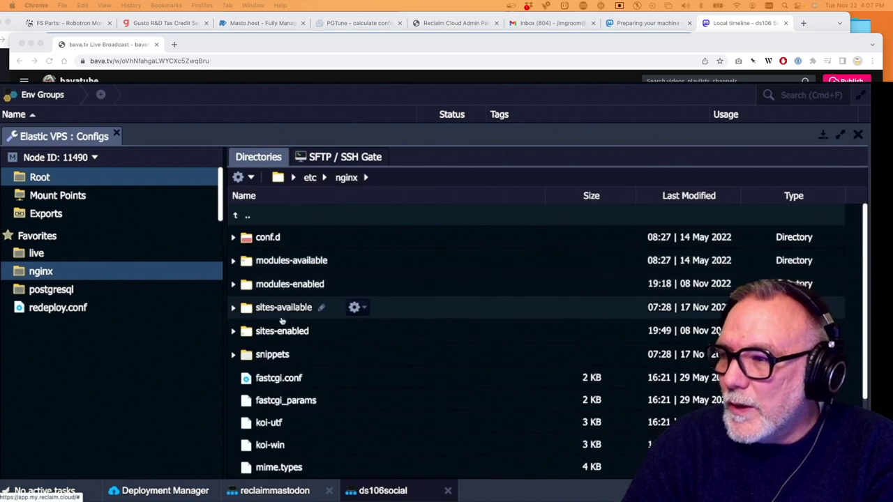
pyautogui.doubleClick(286, 308)
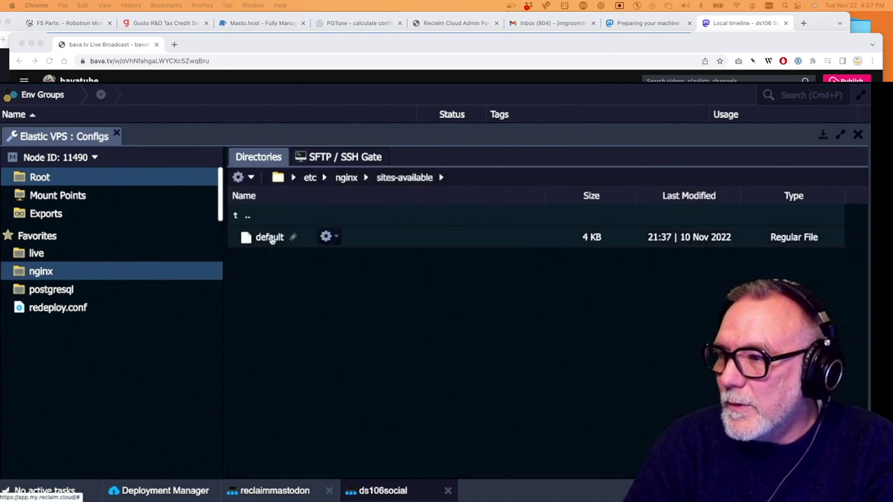
pyautogui.click(272, 239)
pyautogui.click(338, 238)
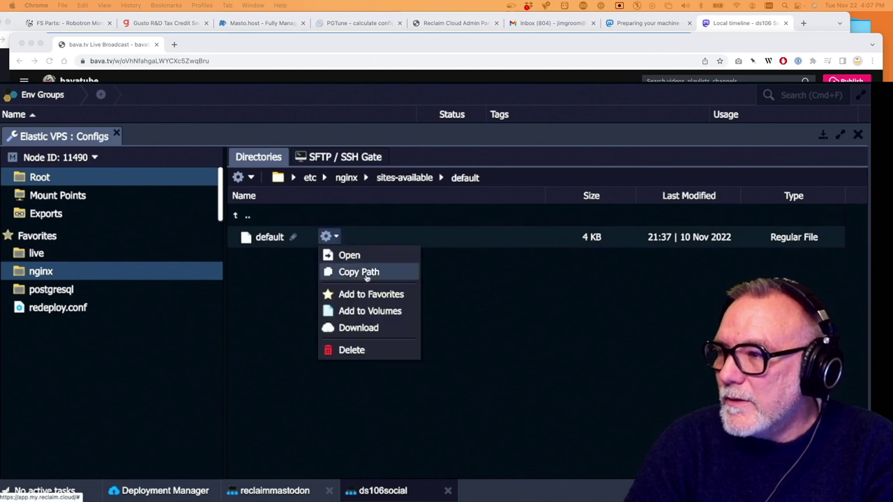
pyautogui.click(357, 257)
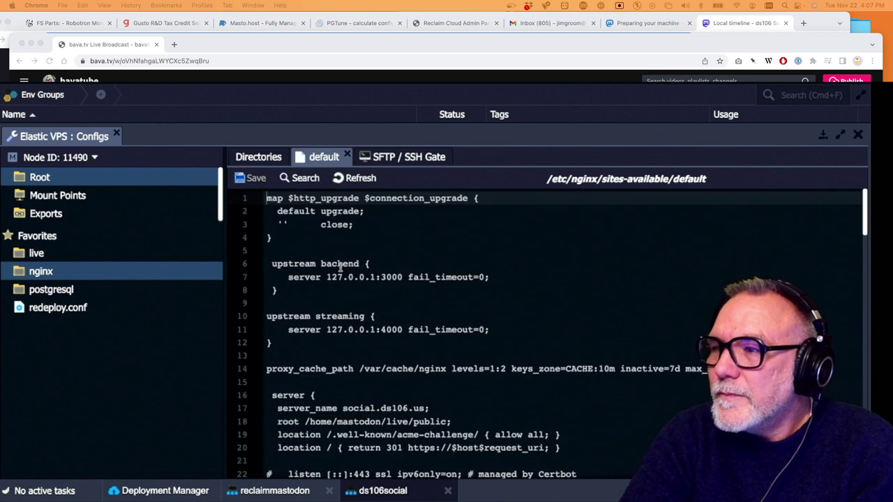
pyautogui.scroll(-3, 341, 271)
pyautogui.scroll(-3, 341, 268)
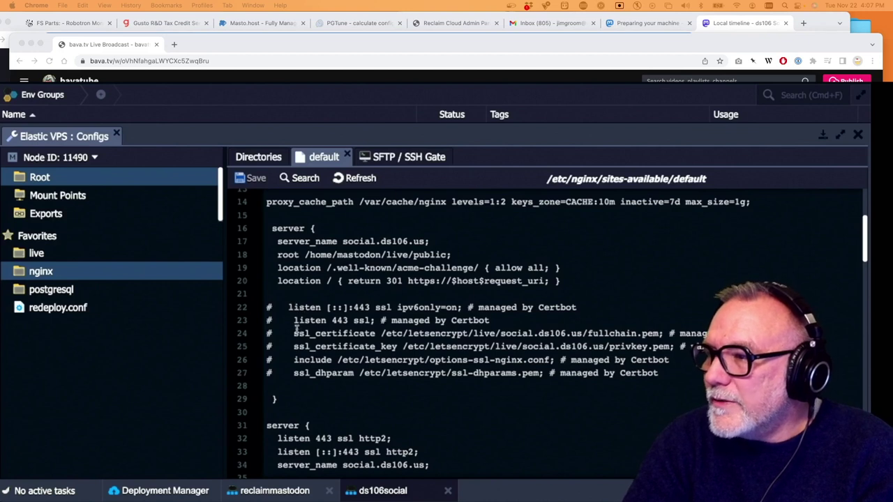
pyautogui.scroll(-3, 296, 330)
pyautogui.scroll(-1, 296, 330)
pyautogui.scroll(1, 296, 330)
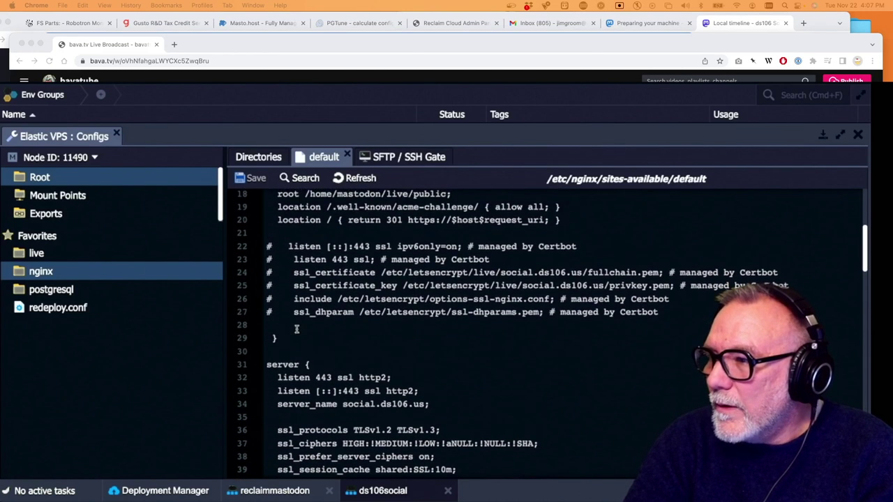
pyautogui.scroll(3, 297, 330)
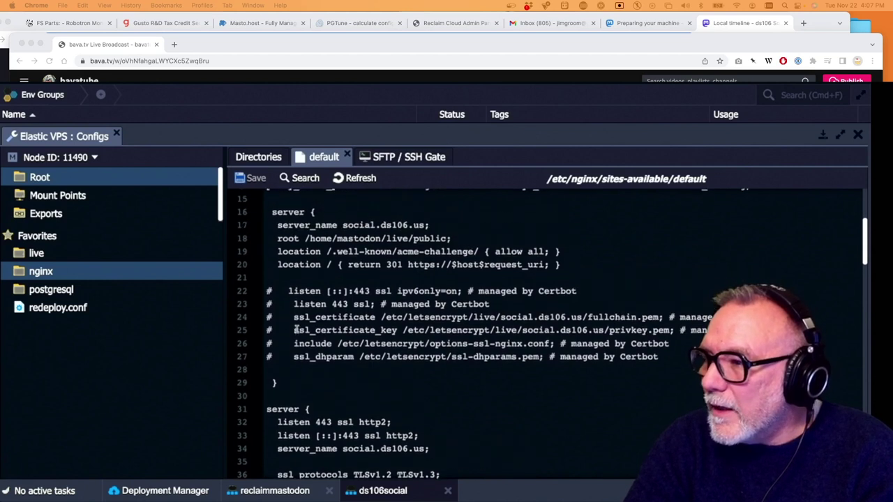
pyautogui.scroll(-1, 297, 330)
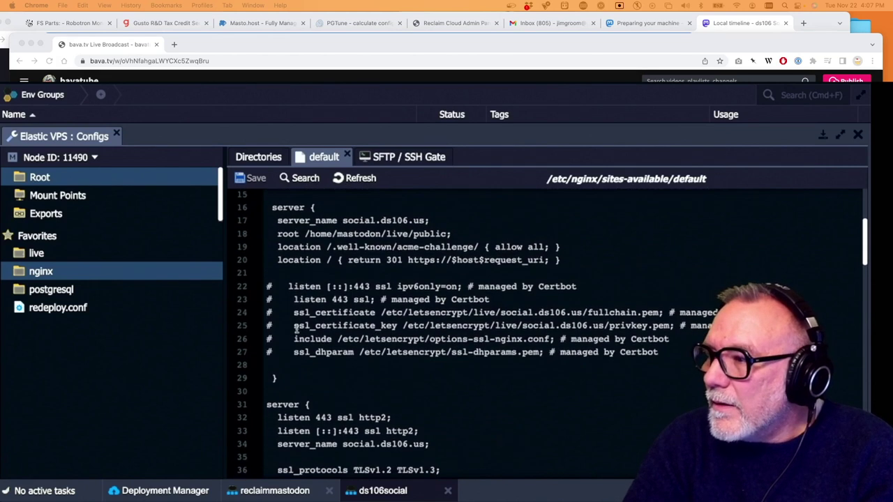
pyautogui.scroll(-5, 519, 291)
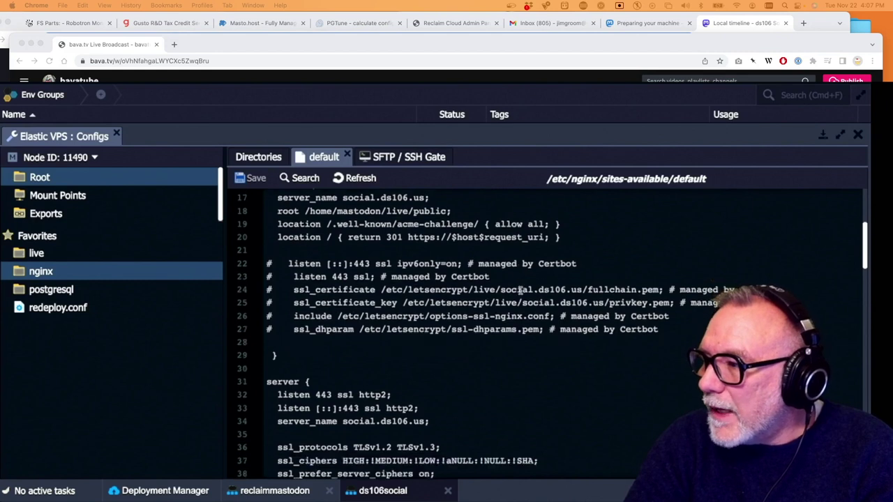
pyautogui.scroll(-1, 520, 291)
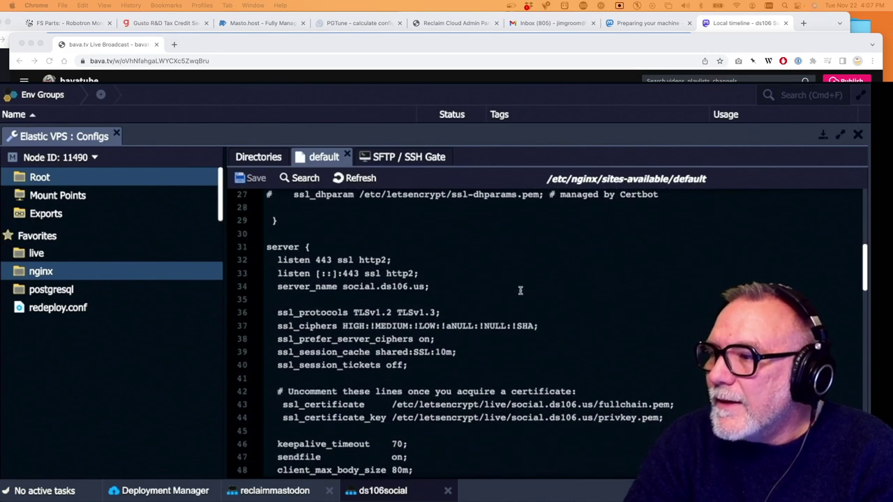
pyautogui.scroll(1, 520, 291)
pyautogui.scroll(4, 452, 300)
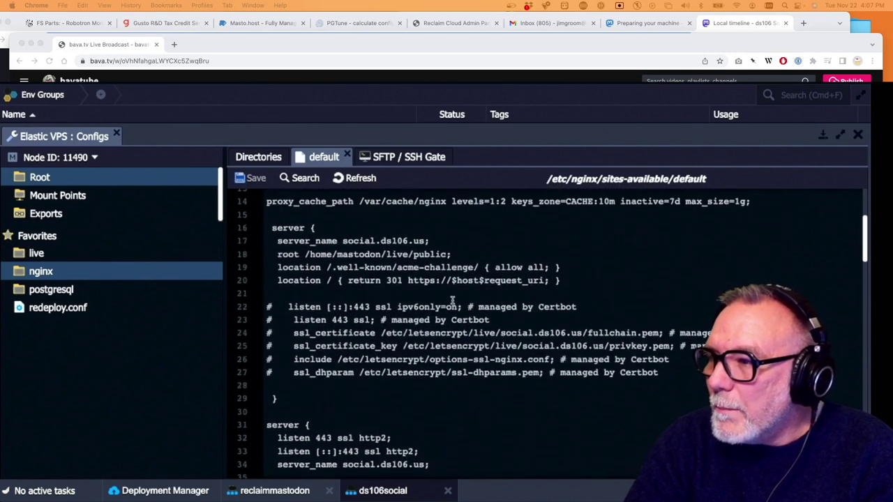
pyautogui.scroll(1, 453, 300)
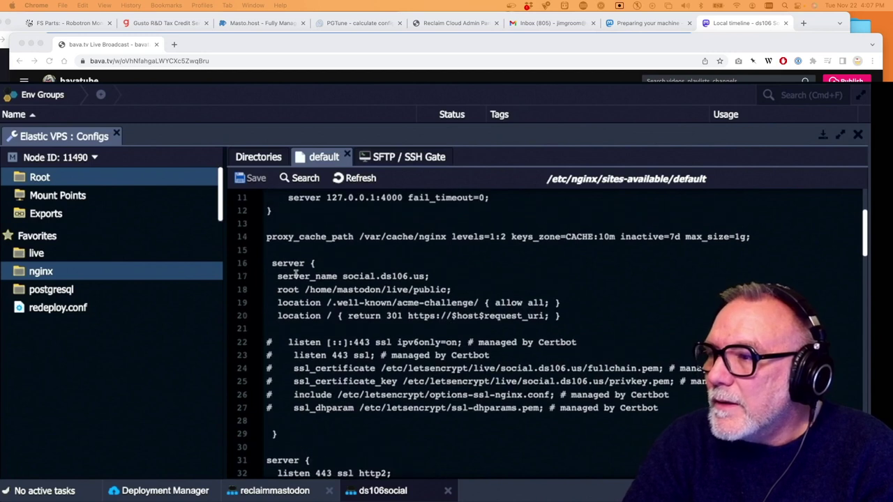
pyautogui.scroll(1, 316, 280)
pyautogui.scroll(-3, 316, 279)
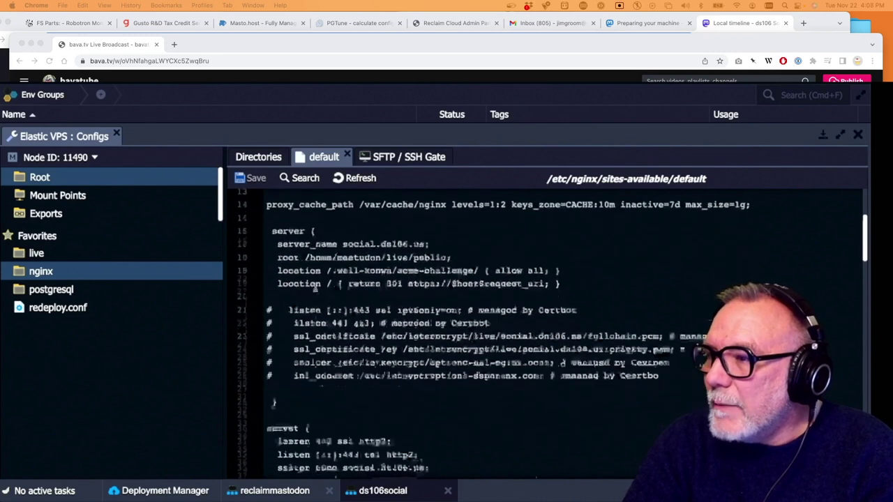
pyautogui.scroll(4, 316, 284)
pyautogui.scroll(1, 315, 288)
pyautogui.scroll(-4, 315, 288)
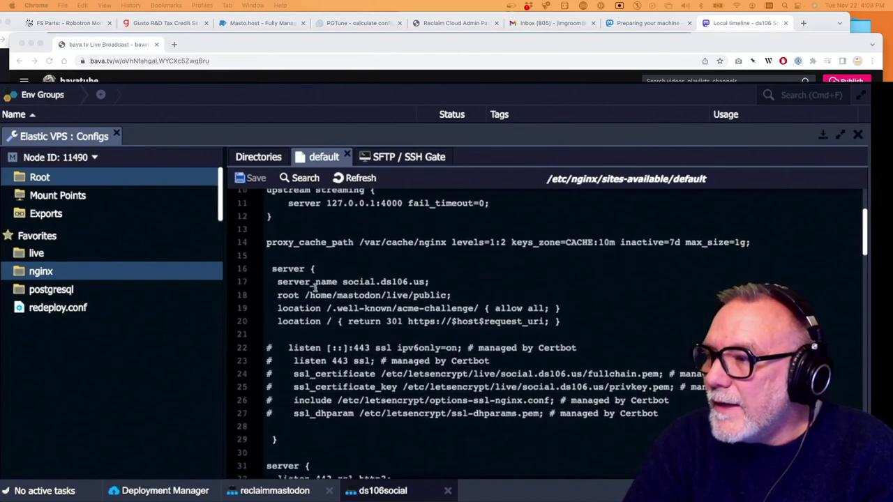
pyautogui.scroll(-15, 315, 288)
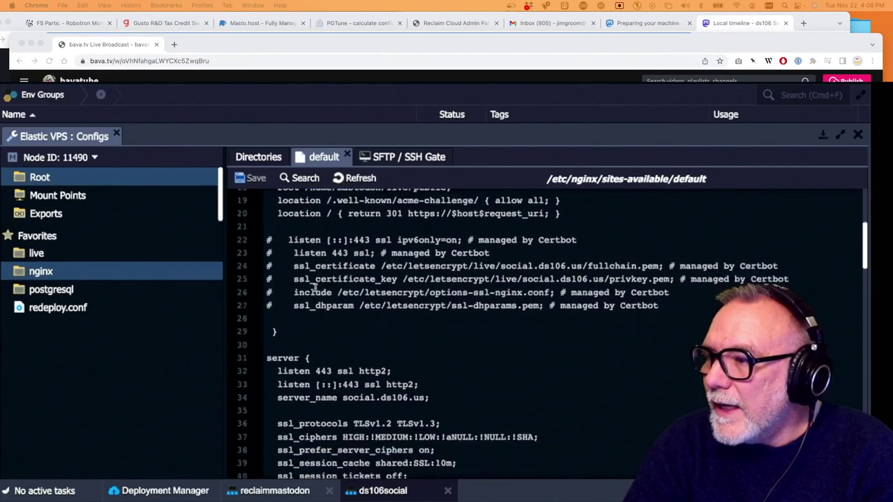
pyautogui.scroll(-18, 315, 287)
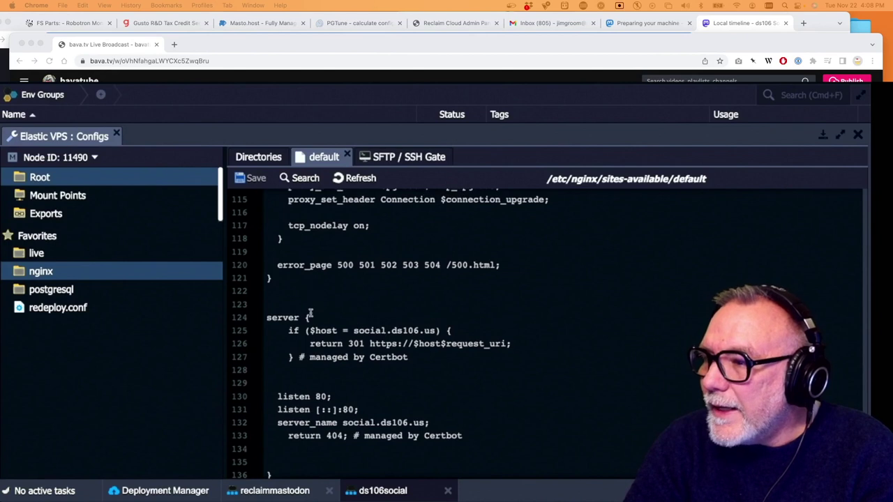
pyautogui.scroll(2, 310, 314)
pyautogui.scroll(20, 310, 314)
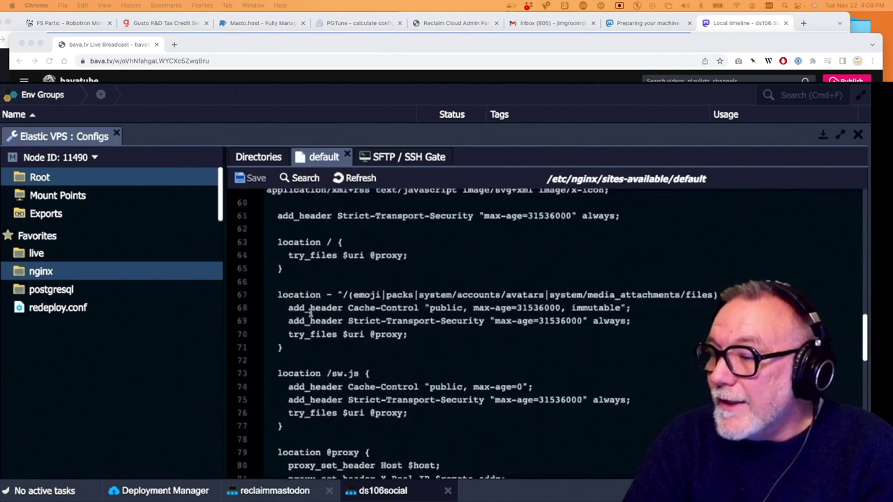
pyautogui.scroll(-5, 310, 313)
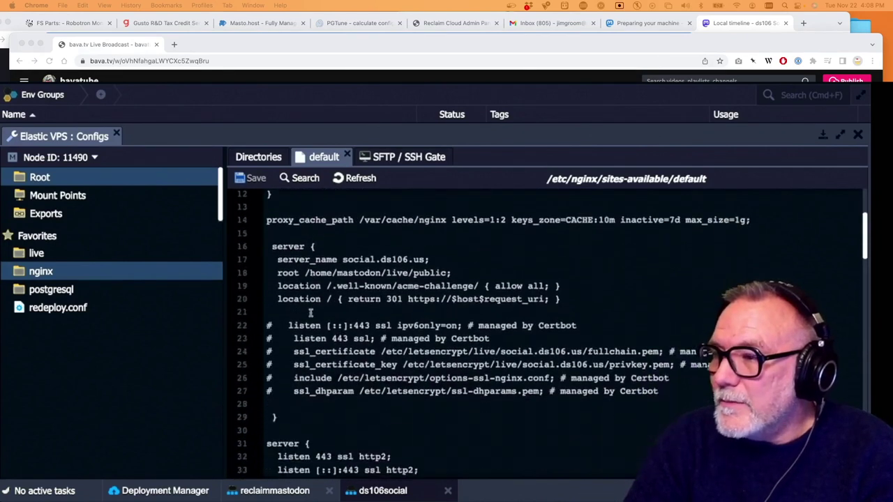
pyautogui.scroll(-1, 310, 314)
pyautogui.scroll(3, 328, 293)
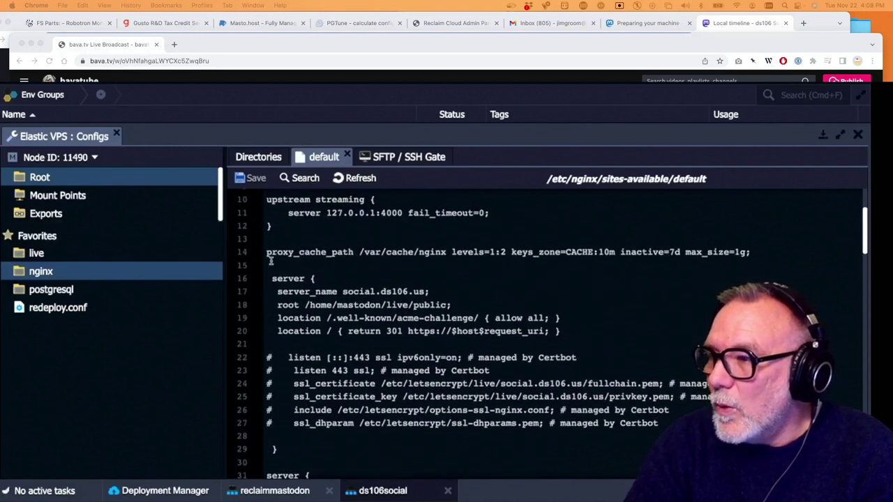
pyautogui.scroll(-3, 275, 271)
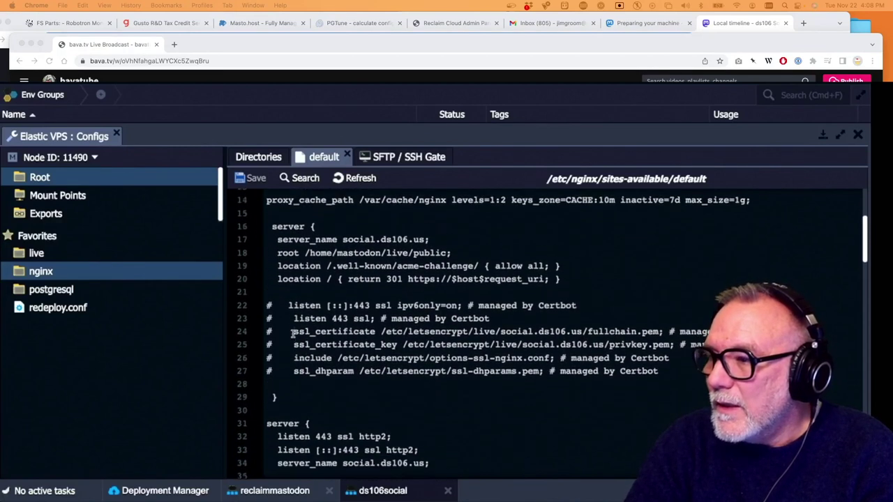
pyautogui.scroll(1, 293, 335)
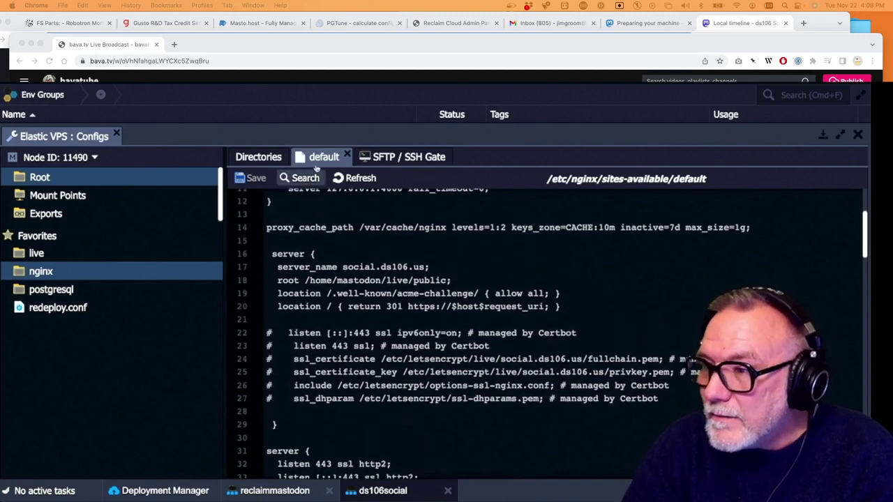
# Back in the reclaimmastodon nano session, remove the stray # from the nginx default file
pyautogui.click(286, 491)
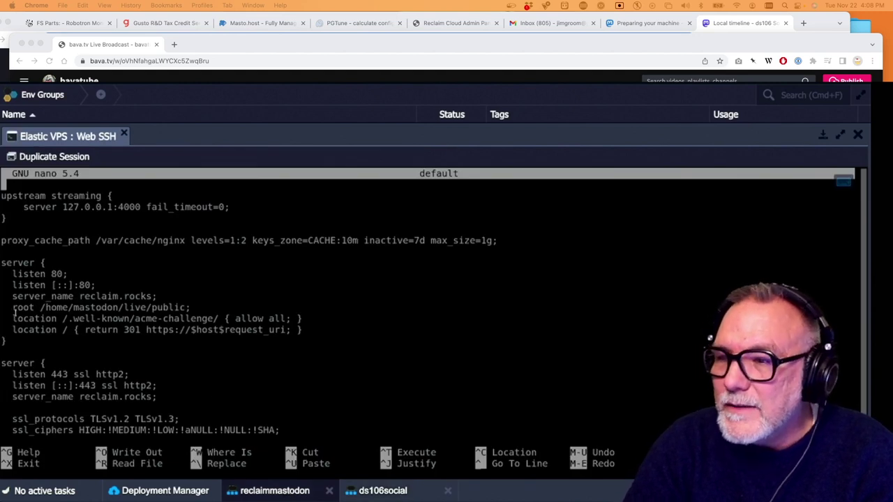
pyautogui.moveTo(5, 340); pyautogui.dragTo(4, 334)
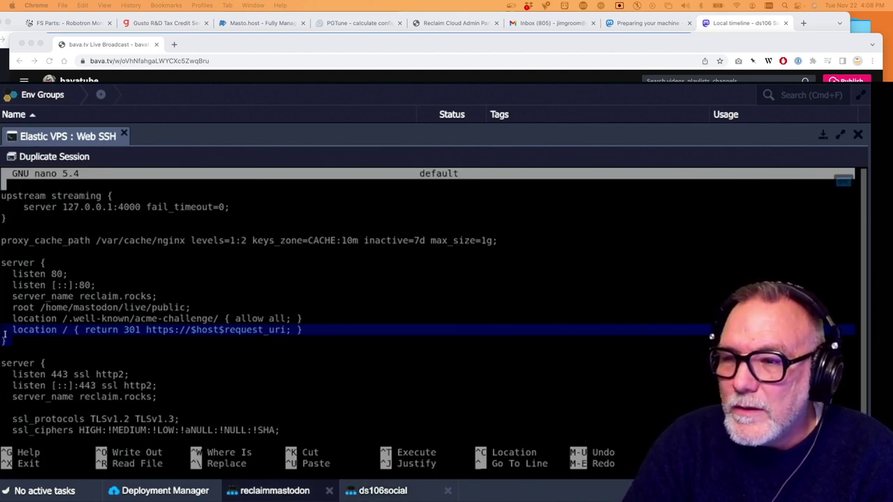
pyautogui.click(3, 264)
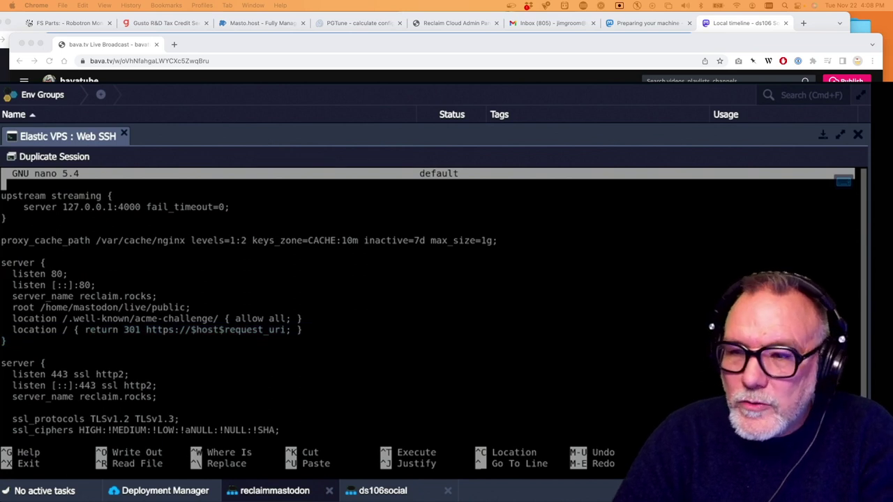
pyautogui.write('#')
pyautogui.press('BackSpace')
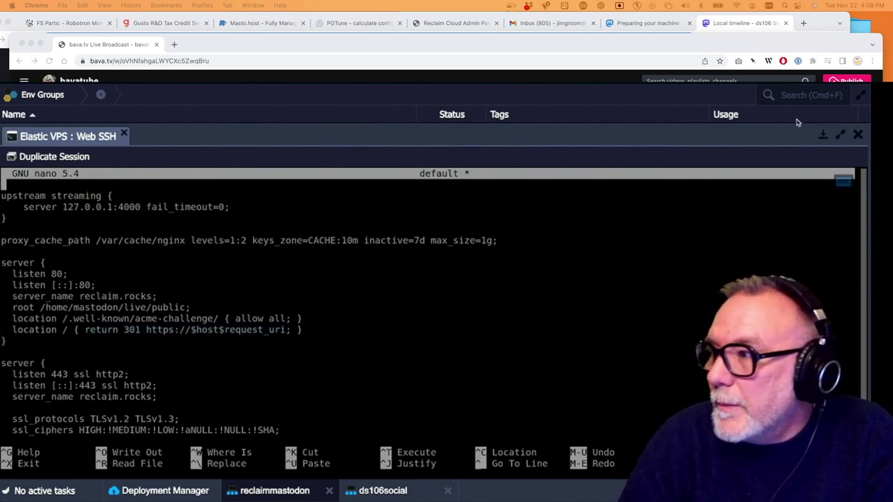
# Exit nano, answering the save prompt, and close the reclaimmastodon Web SSH session
pyautogui.hotkey('ctrl', 'x')
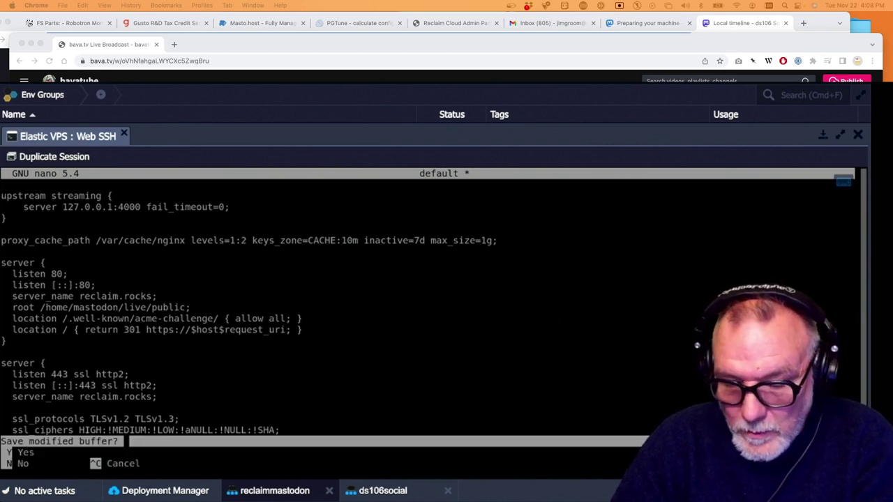
pyautogui.press('y')
pyautogui.press('Return')
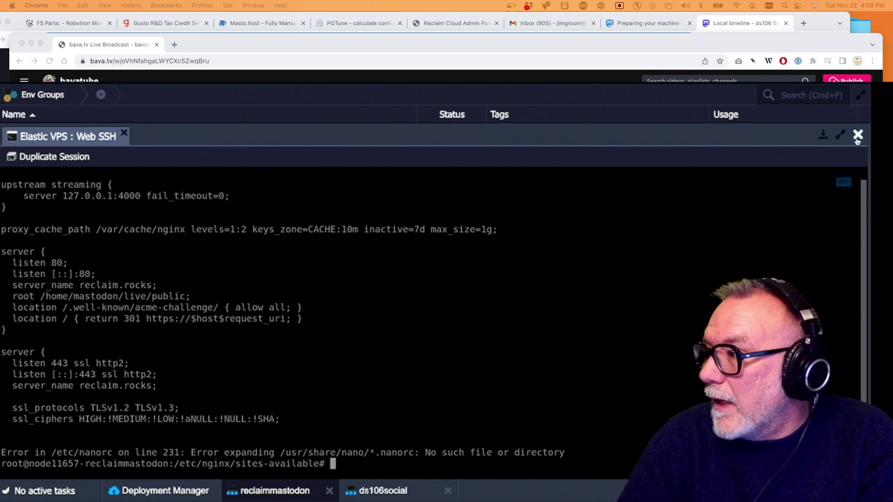
pyautogui.click(858, 136)
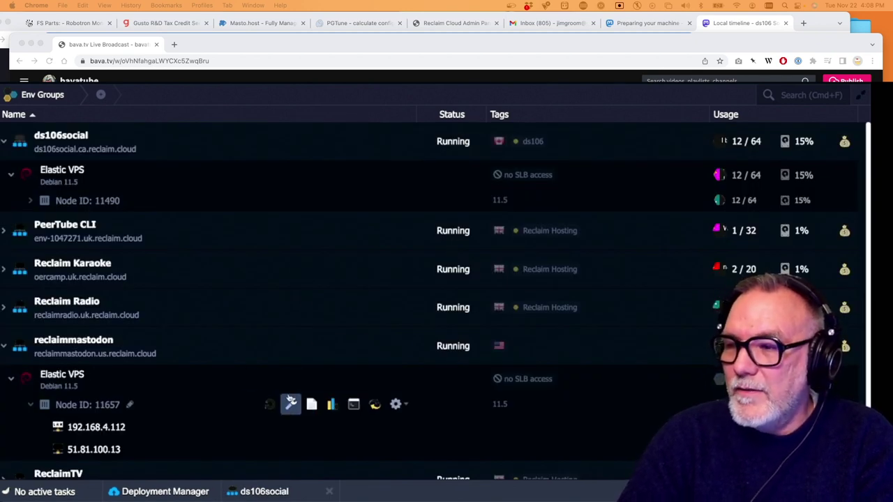
# Open /etc/nginx/sites-available/default from the reclaimmastodon node's nginx config favourite
pyautogui.click(291, 379)
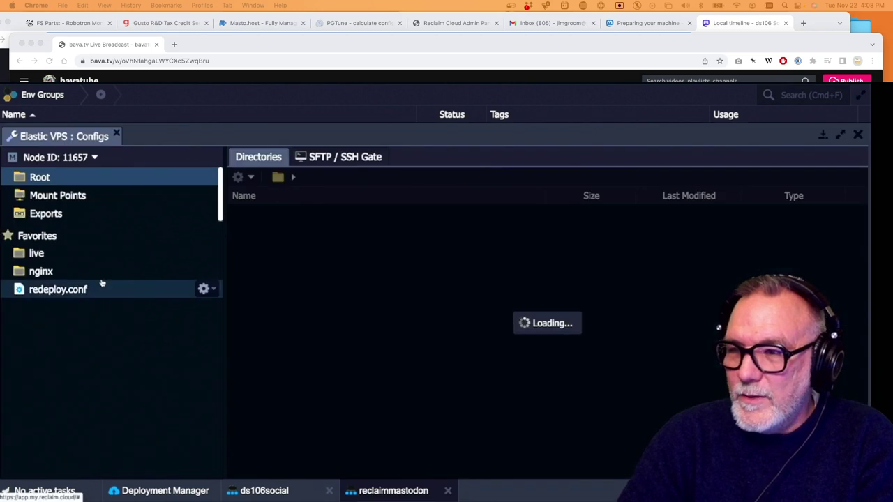
pyautogui.click(44, 273)
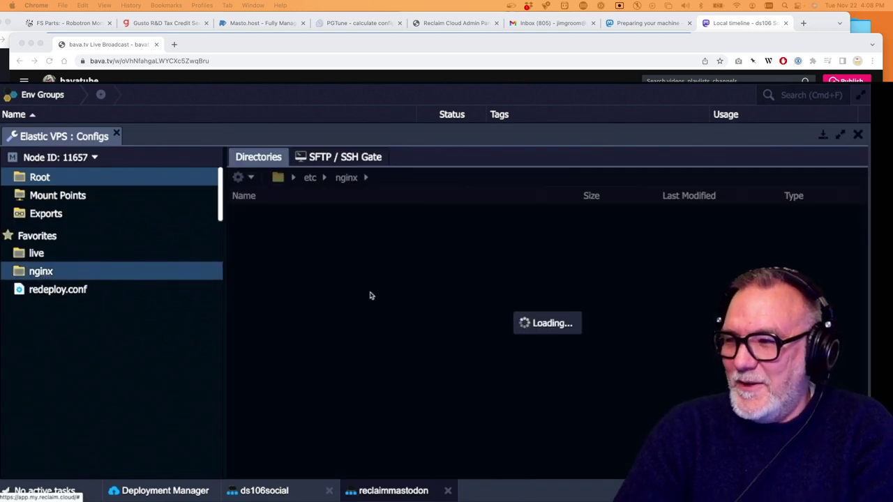
pyautogui.scroll(-2, 340, 283)
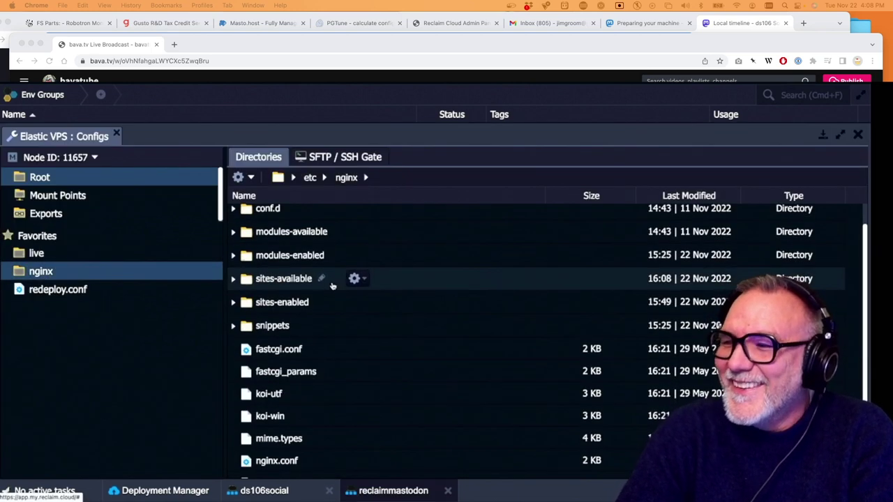
pyautogui.click(365, 279)
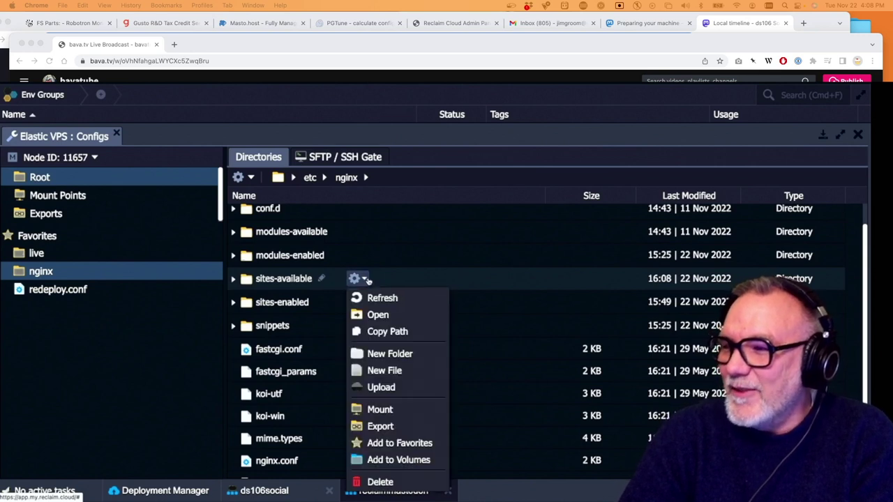
pyautogui.click(386, 319)
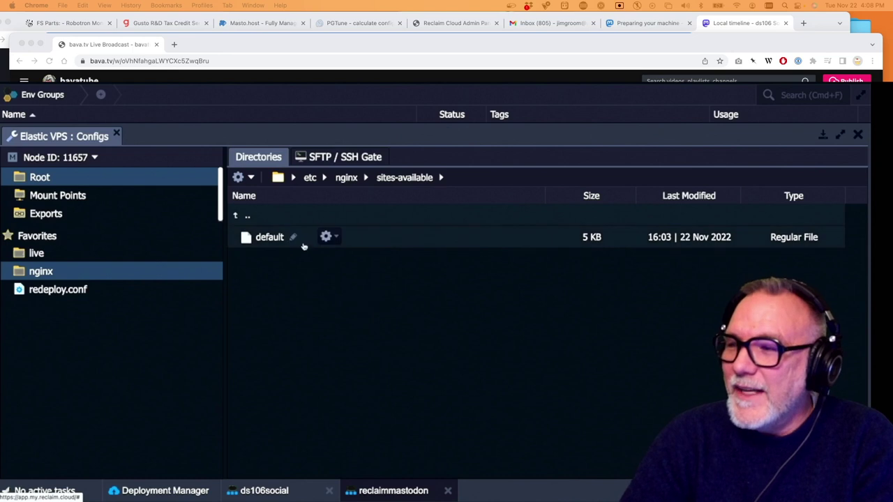
pyautogui.click(335, 238)
pyautogui.click(346, 256)
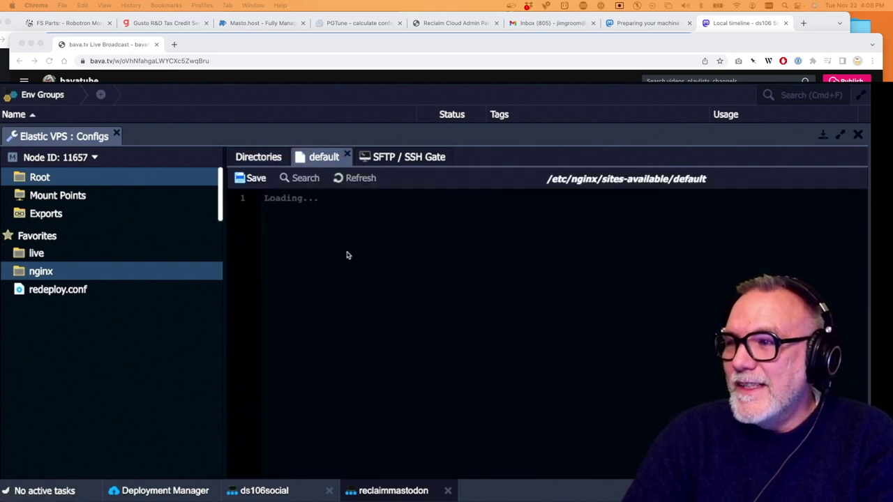
# Comment out lines 16–19: 'server {', both listen 80 lines and server_name reclaim.rocks
pyautogui.scroll(-3, 287, 314)
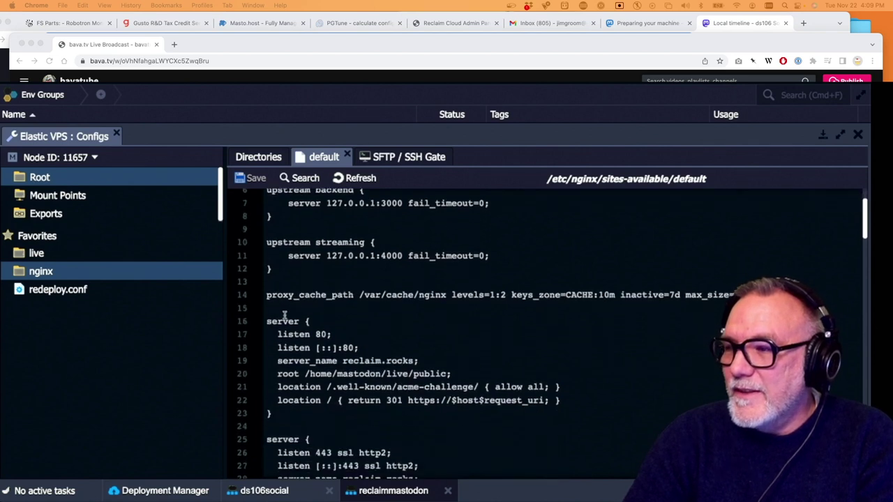
pyautogui.click(265, 322)
pyautogui.write('#')
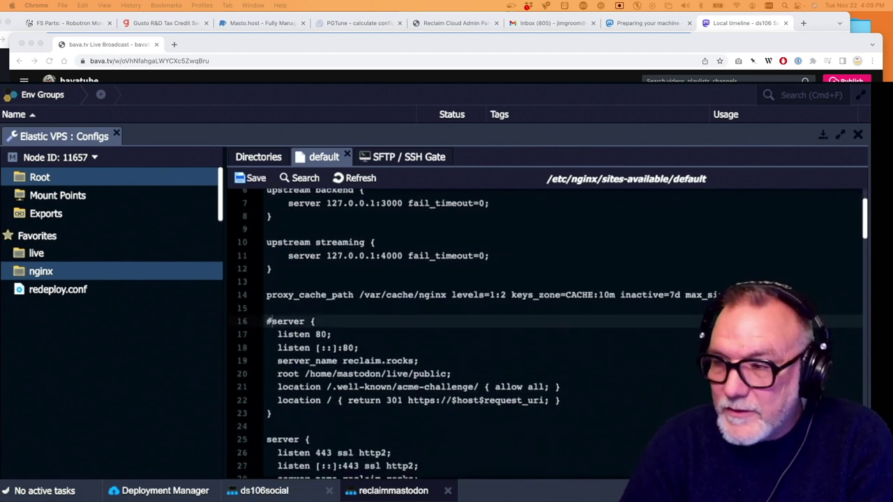
pyautogui.press('Down')
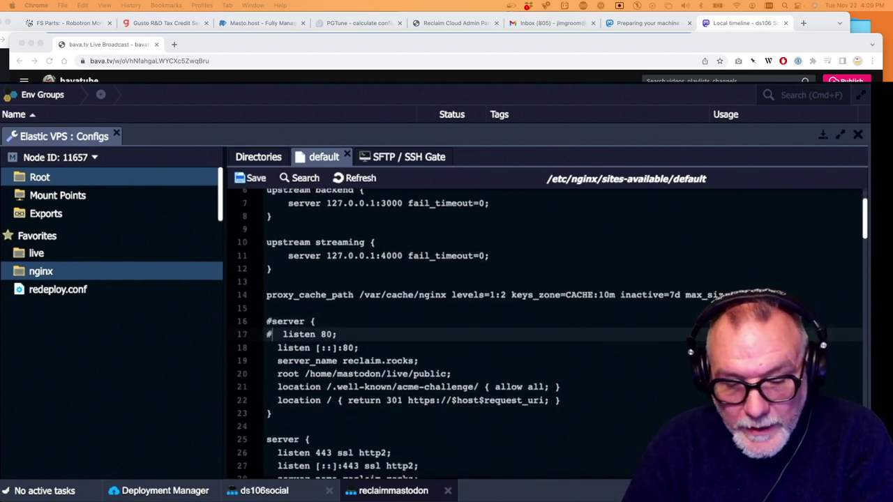
pyautogui.write('#')
pyautogui.press('Down')
pyautogui.write('#')
pyautogui.press('Down')
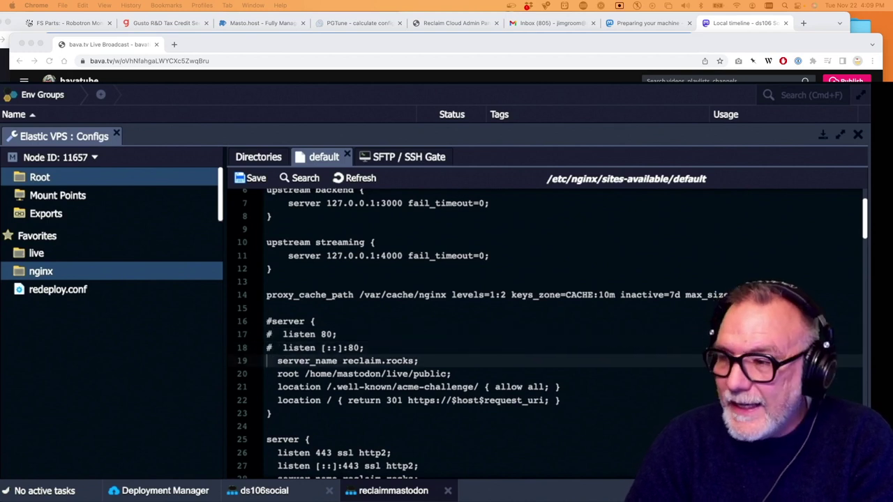
pyautogui.write('#')
# Comment out the root line, acme-challenge and redirect location lines, and the closing brace (lines 20–23)
pyautogui.press('Down')
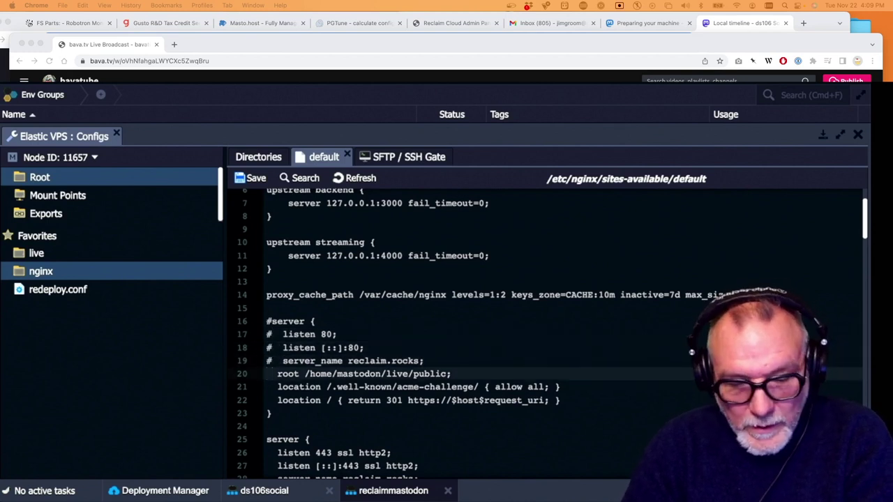
pyautogui.write('#')
pyautogui.press('Down')
pyautogui.write('#')
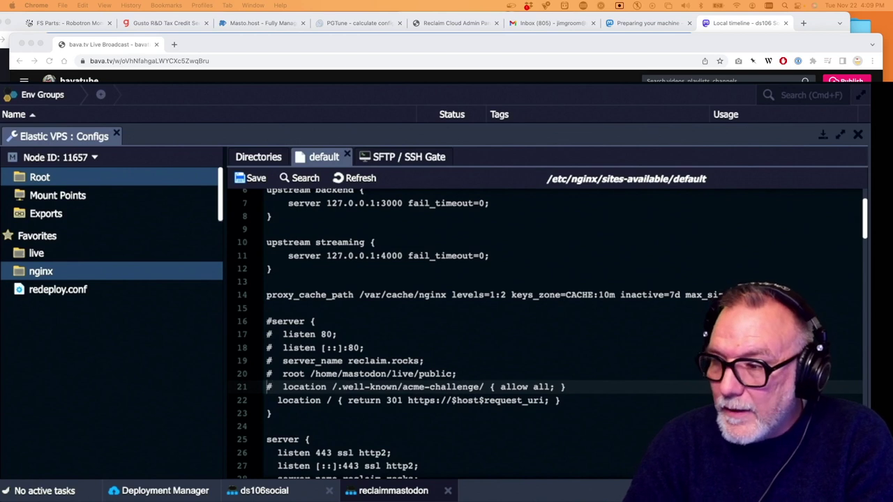
pyautogui.press('Down')
pyautogui.write('#')
pyautogui.press('Down')
pyautogui.write('#')
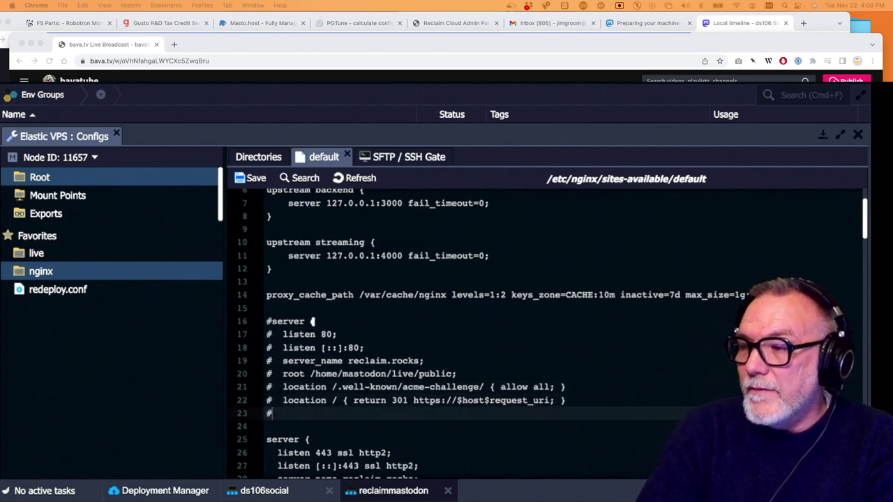
pyautogui.press('Down')
pyautogui.press('super+Down')
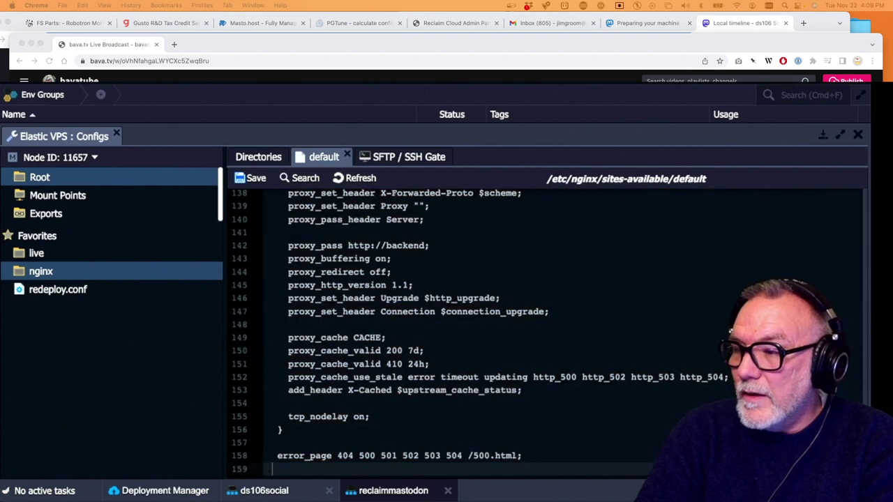
pyautogui.press('super+Up')
pyautogui.press('Down')
pyautogui.press('Down')
pyautogui.press('Down')
pyautogui.press('Down')
pyautogui.press('Down')
pyautogui.press('Down')
pyautogui.press('Down')
pyautogui.press('Down')
pyautogui.press('Down')
pyautogui.press('Down')
pyautogui.press('Down')
pyautogui.press('Down')
pyautogui.press('Down')
pyautogui.press('Down')
pyautogui.press('Down')
pyautogui.press('Down')
pyautogui.press('Down')
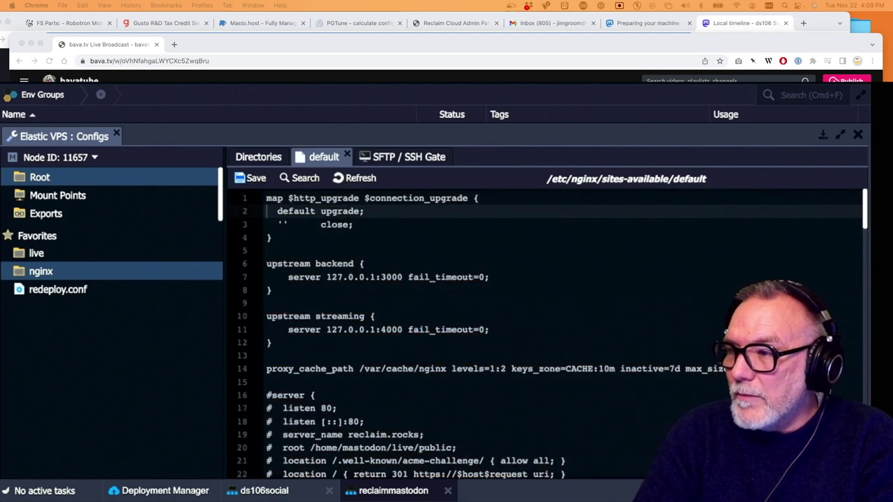
pyautogui.press('Down')
pyautogui.press('Down')
pyautogui.press('Down')
pyautogui.press('Down')
pyautogui.press('Down')
pyautogui.press('Down')
pyautogui.press('Down')
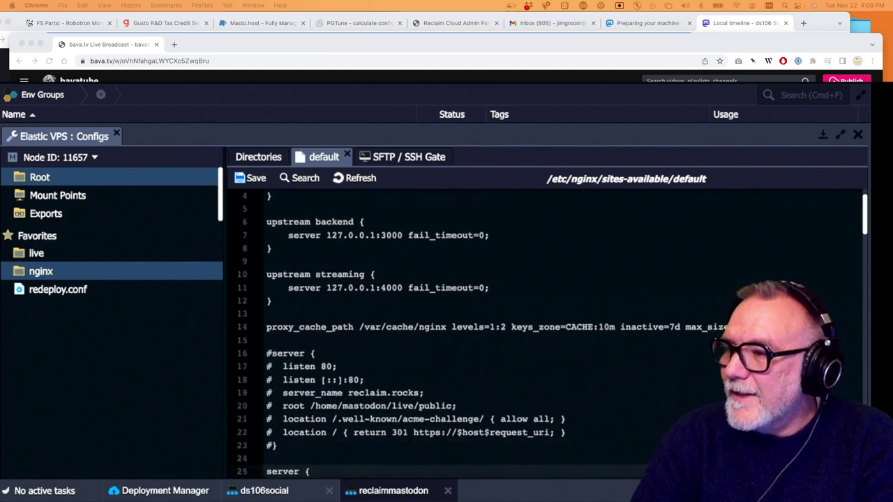
# Copy the port-80 social.ds106.us redirect server block (lines 16–20) from ds106social's nginx default file
pyautogui.click(383, 492)
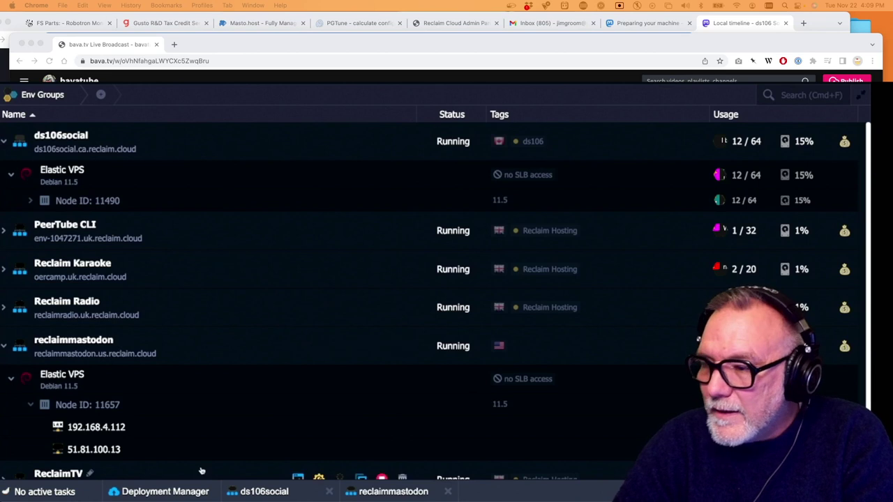
pyautogui.click(274, 492)
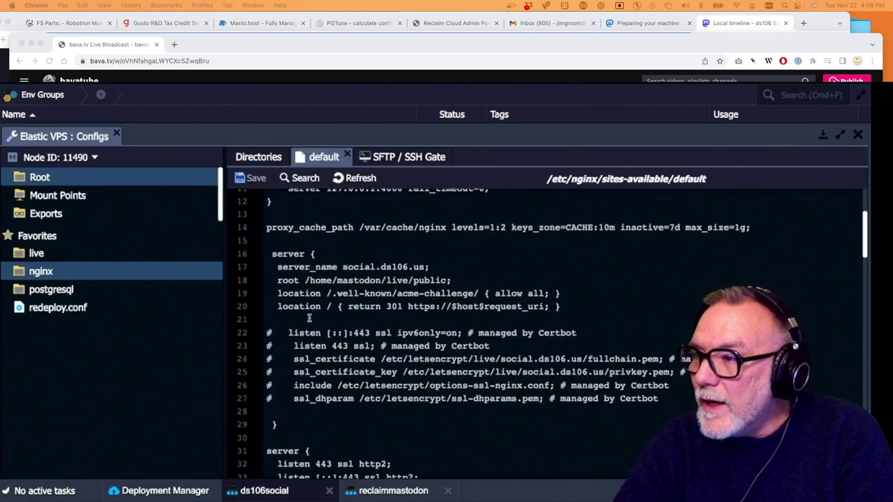
pyautogui.moveTo(271, 254); pyautogui.dragTo(358, 292)
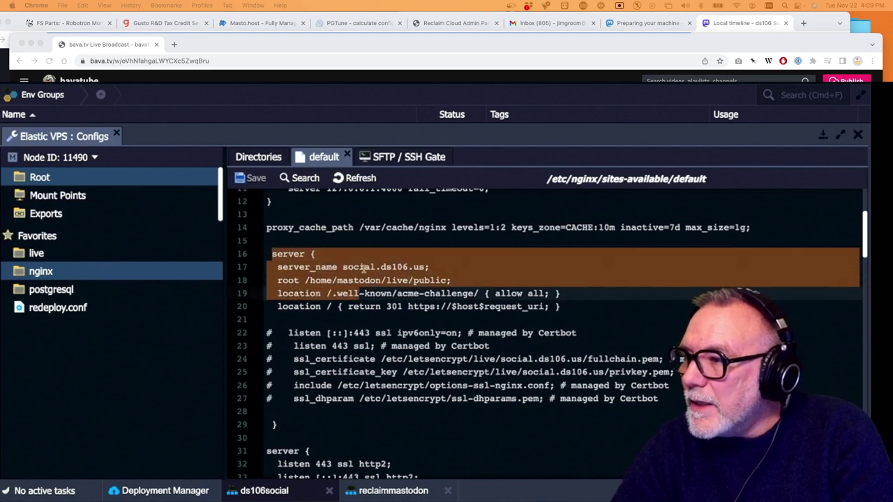
pyautogui.scroll(-5, 444, 297)
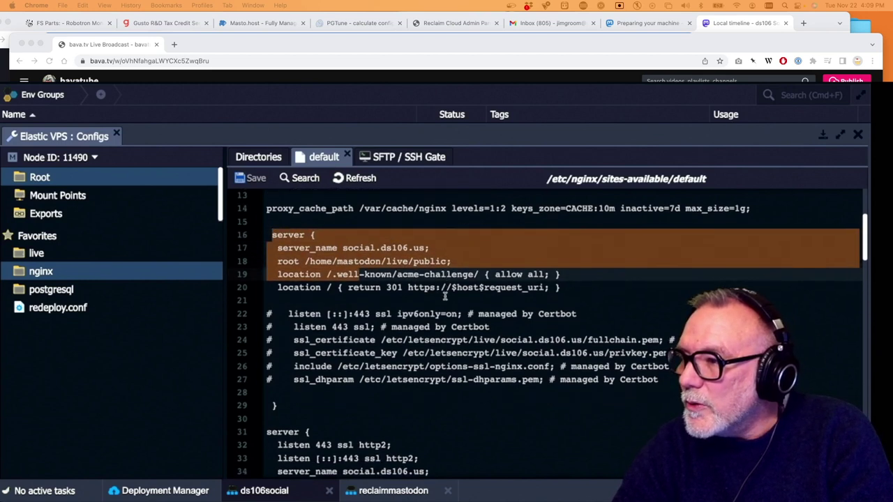
pyautogui.scroll(2, 444, 296)
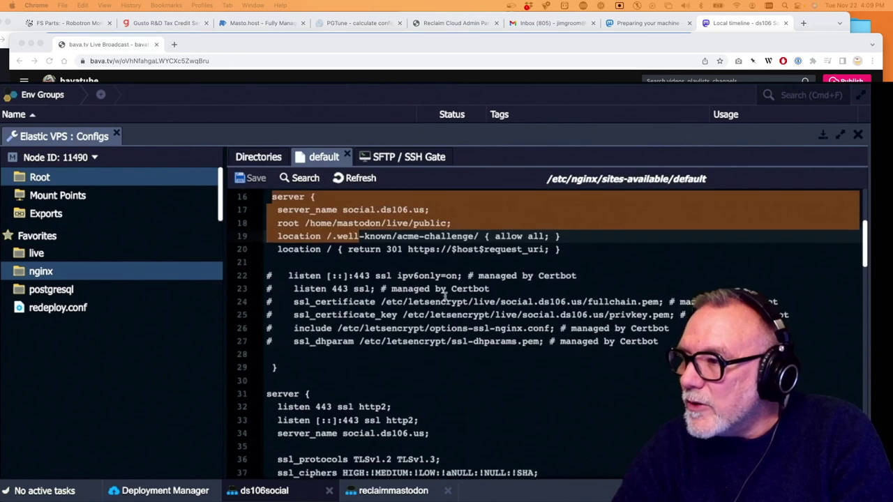
pyautogui.moveTo(577, 263); pyautogui.dragTo(262, 211)
pyautogui.press('super+c')
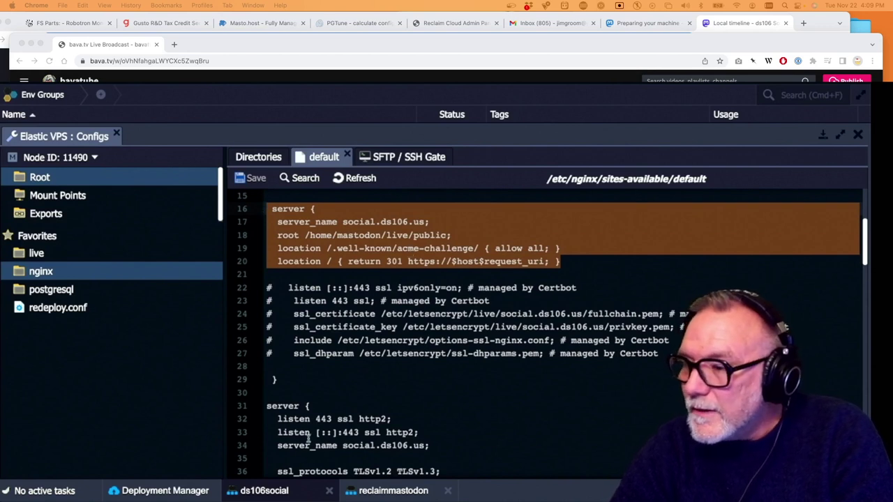
pyautogui.click(386, 492)
# Paste the social.ds106.us redirect block above reclaimmastodon's 443 server block and close it with '}'
pyautogui.scroll(1, 375, 371)
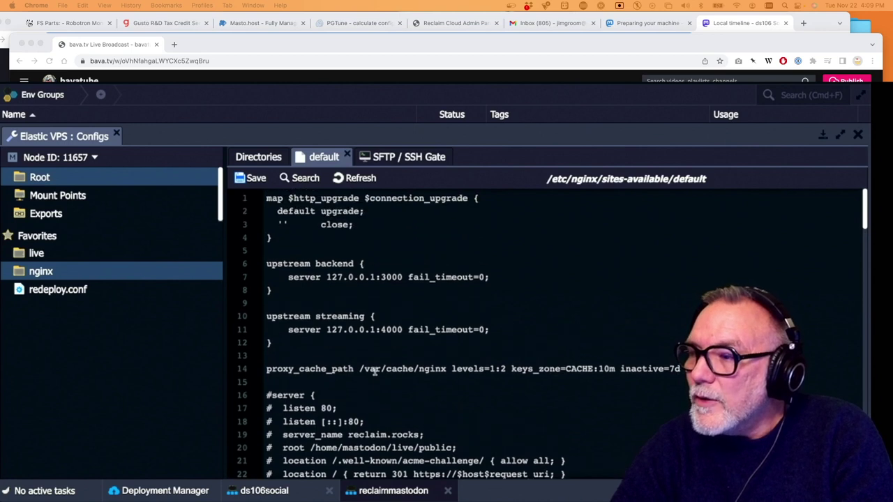
pyautogui.scroll(-5, 375, 371)
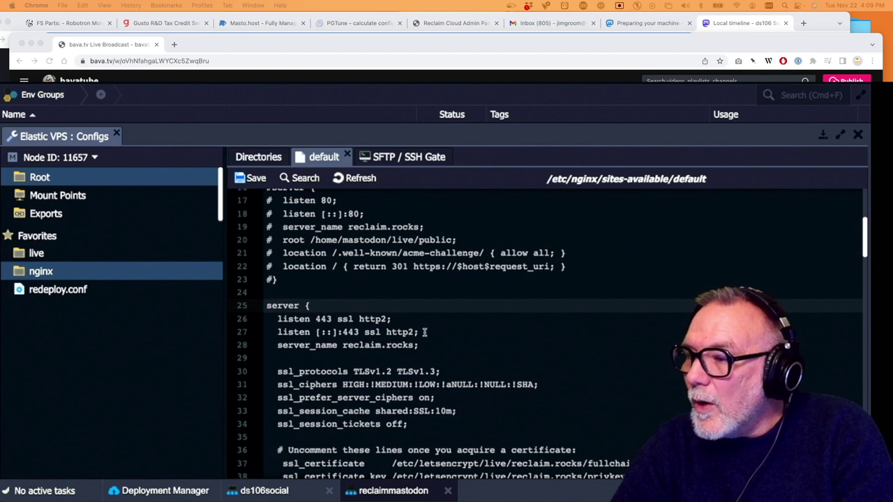
pyautogui.scroll(-2, 424, 332)
pyautogui.scroll(2, 424, 333)
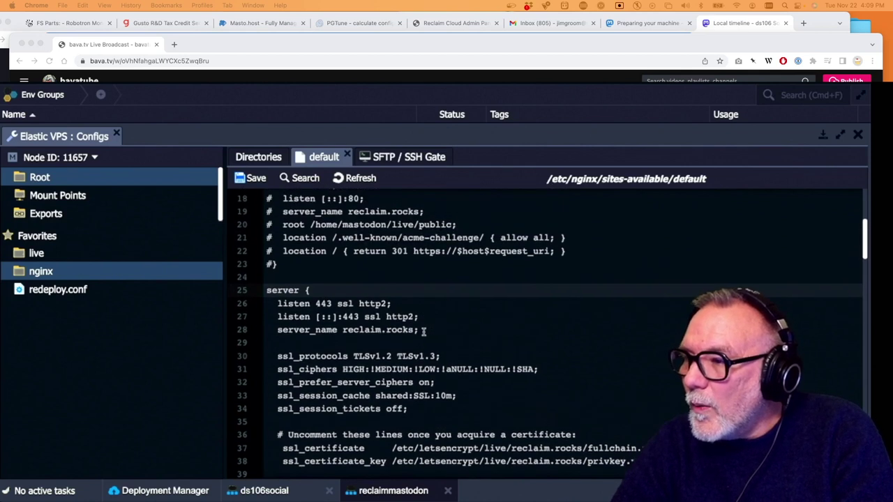
pyautogui.click(282, 276)
pyautogui.press('Return')
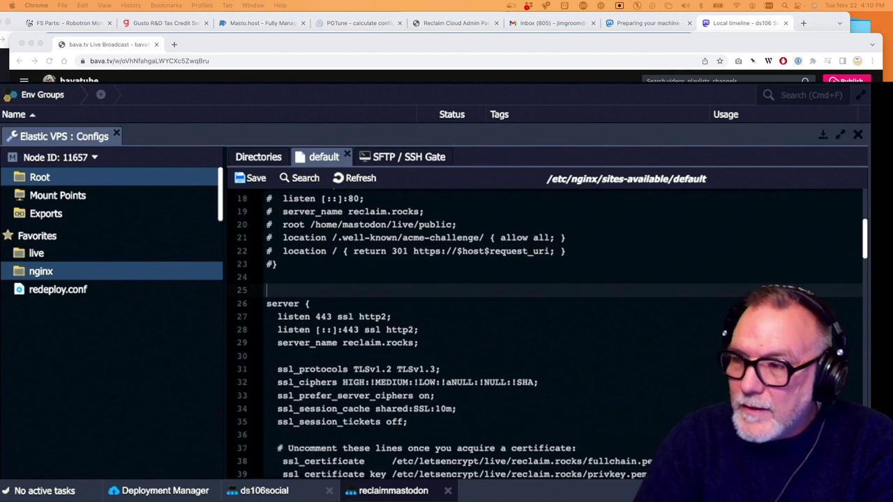
pyautogui.press('super+v')
pyautogui.write('}')
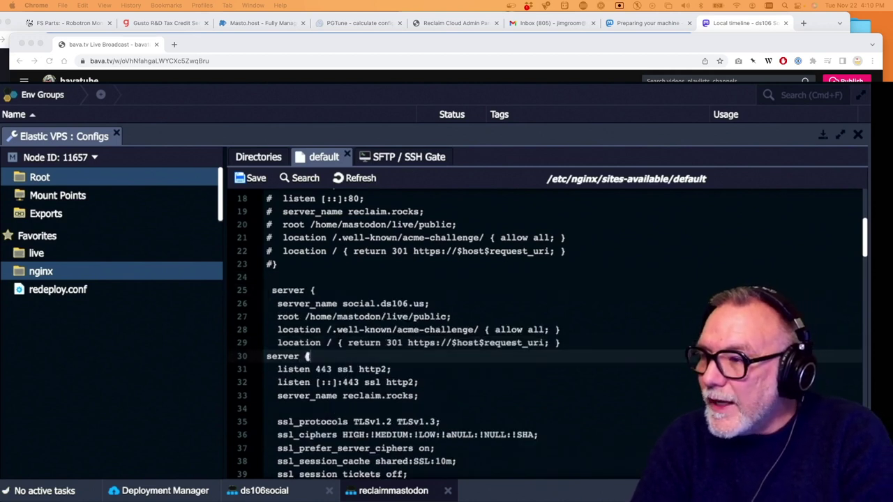
pyautogui.press('Up')
pyautogui.press('Up')
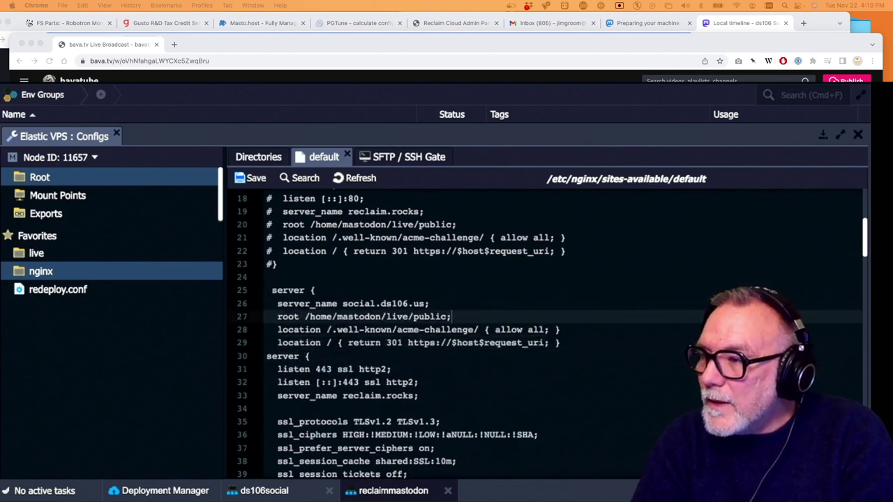
pyautogui.press('Down')
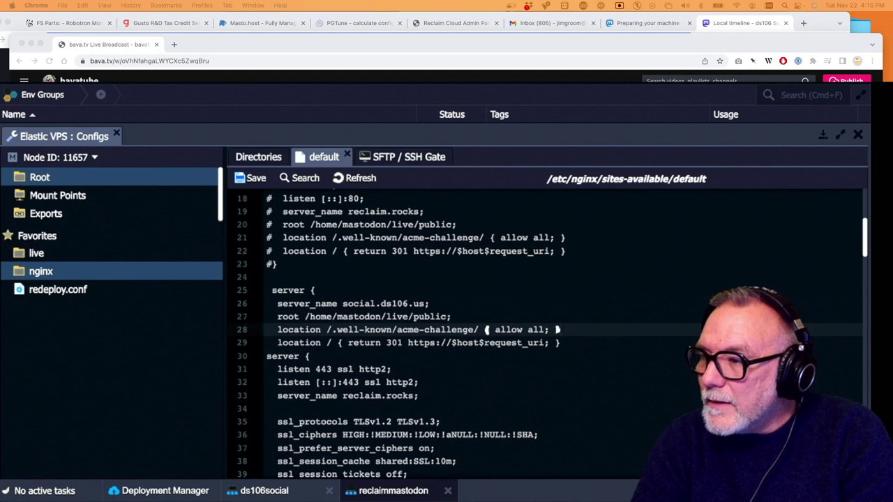
pyautogui.press('Down')
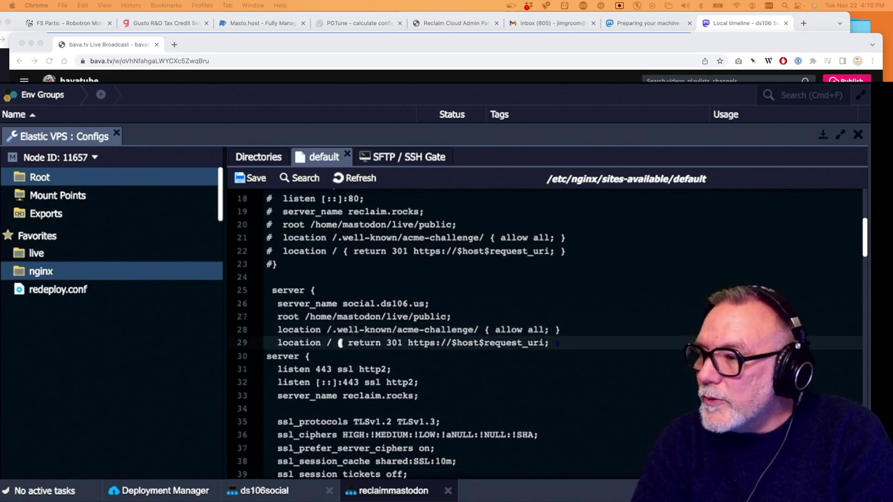
pyautogui.press('Return')
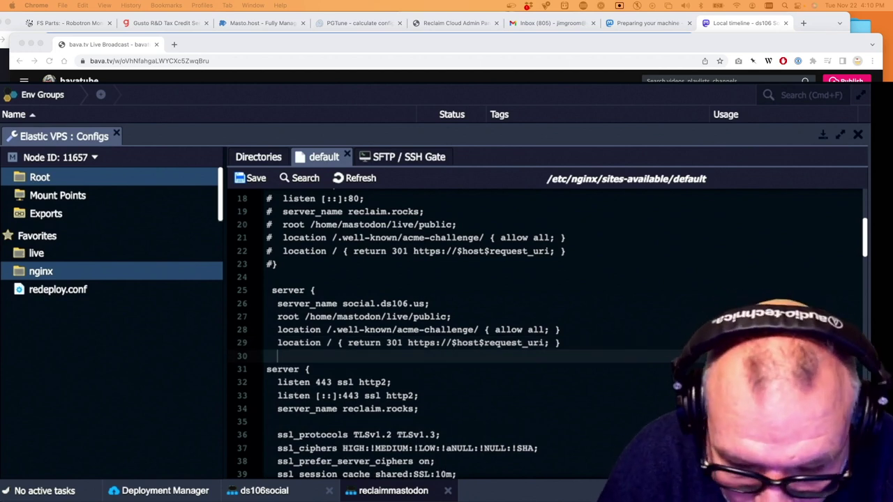
pyautogui.write('}')
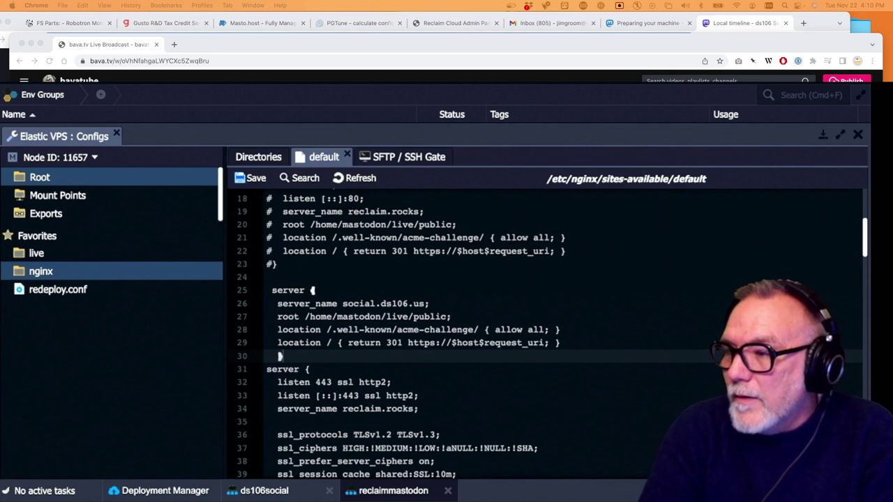
# Move the pasted redirect block to just after proxy_cache_path, and uncomment the following server line
pyautogui.scroll(5, 323, 260)
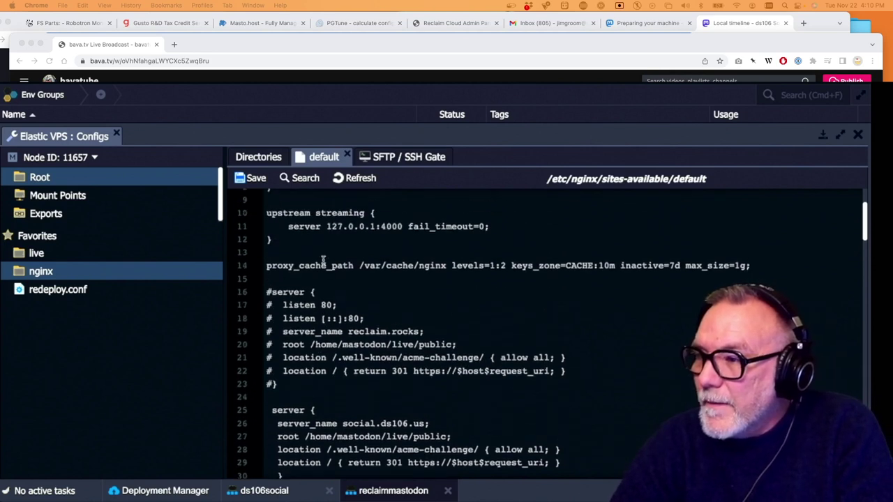
pyautogui.scroll(-1, 323, 260)
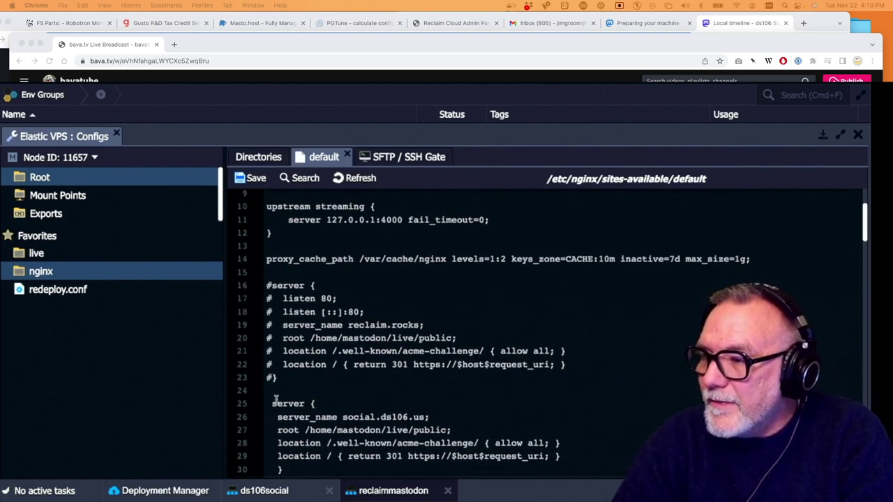
pyautogui.moveTo(271, 403); pyautogui.dragTo(300, 474)
pyautogui.hotkey('ctrl', 'c')
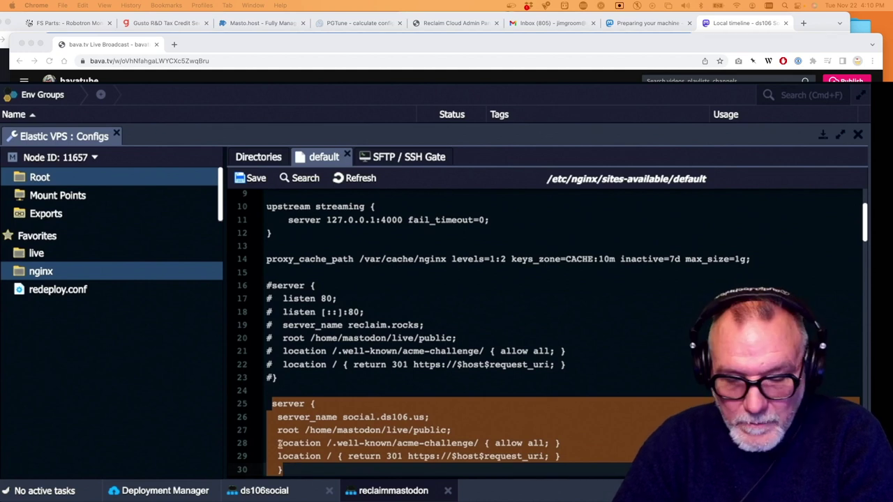
pyautogui.press('BackSpace')
pyautogui.click(270, 271)
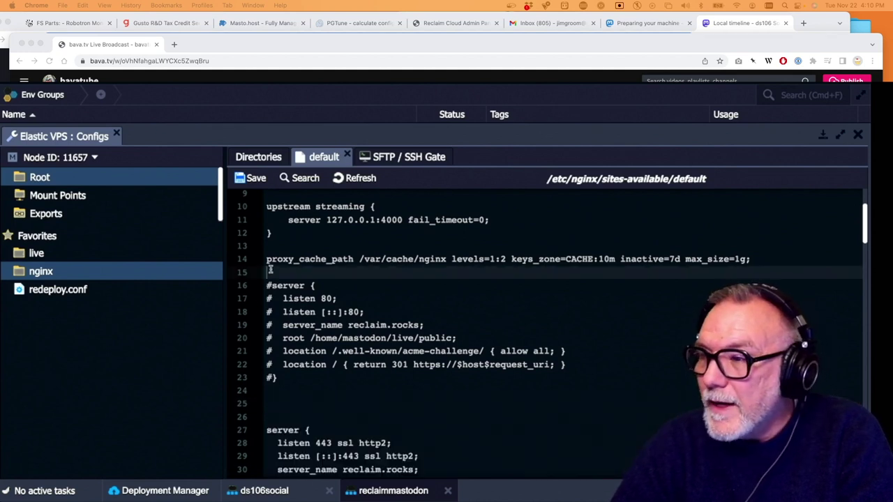
pyautogui.hotkey('ctrl', 'v')
pyautogui.click(282, 364)
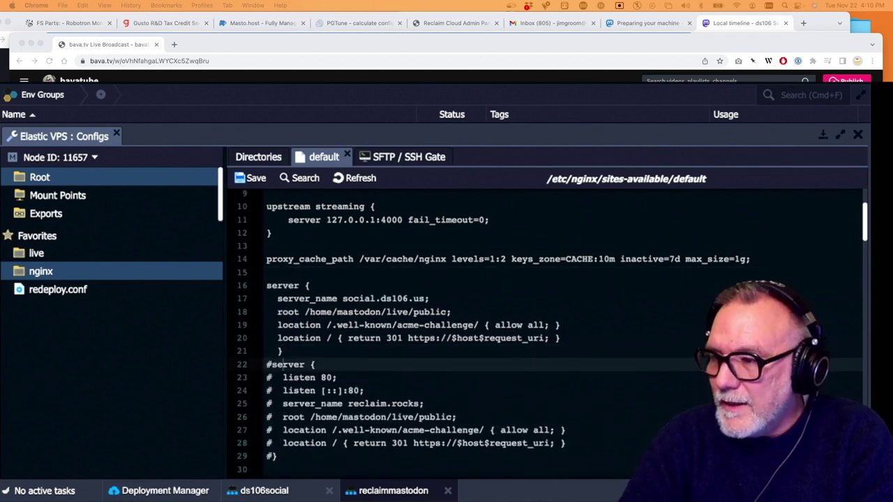
pyautogui.press('Return')
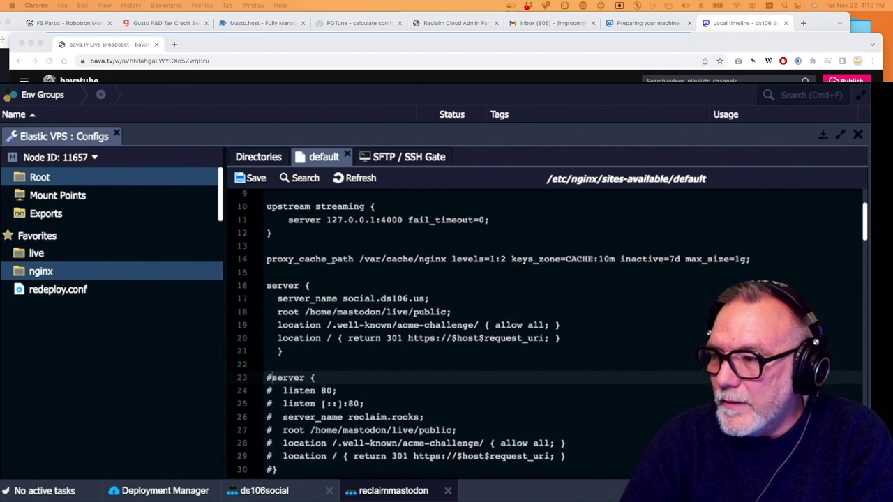
pyautogui.press('Delete')
# Uncomment the listen, server_name, root, both location lines and closing brace of the reclaim.rocks block
pyautogui.press('Down')
pyautogui.press('Delete')
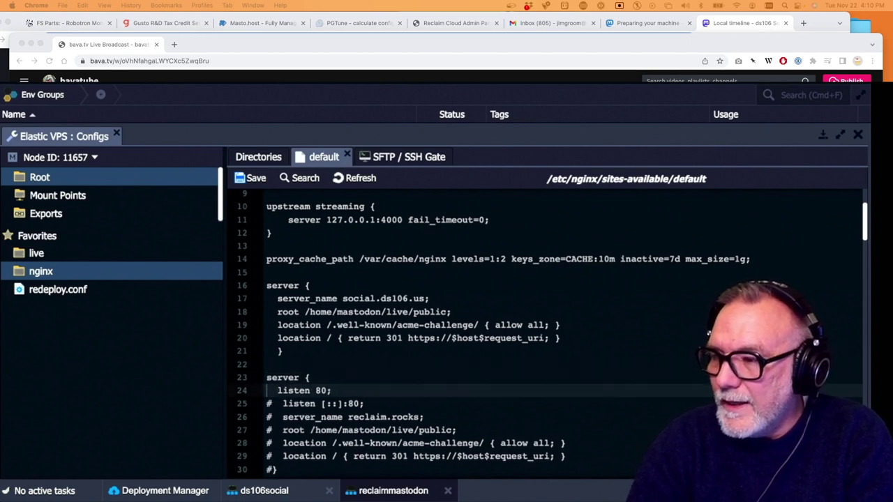
pyautogui.press('Down')
pyautogui.press('Delete')
pyautogui.press('Down')
pyautogui.press('Delete')
pyautogui.press('Down')
pyautogui.press('Delete')
pyautogui.press('Down')
pyautogui.press('Delete')
pyautogui.press('Down')
pyautogui.press('Delete')
pyautogui.press('Down')
pyautogui.press('Delete')
# Replace social.ds106.us with reclaim.rocks in the first server block's server_name
pyautogui.moveTo(417, 417); pyautogui.dragTo(345, 417)
pyautogui.press('super+c')
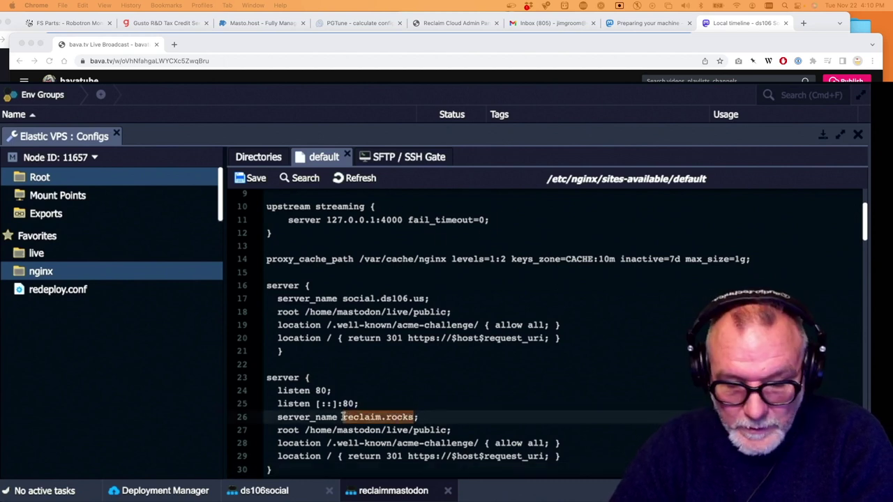
pyautogui.moveTo(425, 298); pyautogui.dragTo(344, 298)
pyautogui.press('super+v')
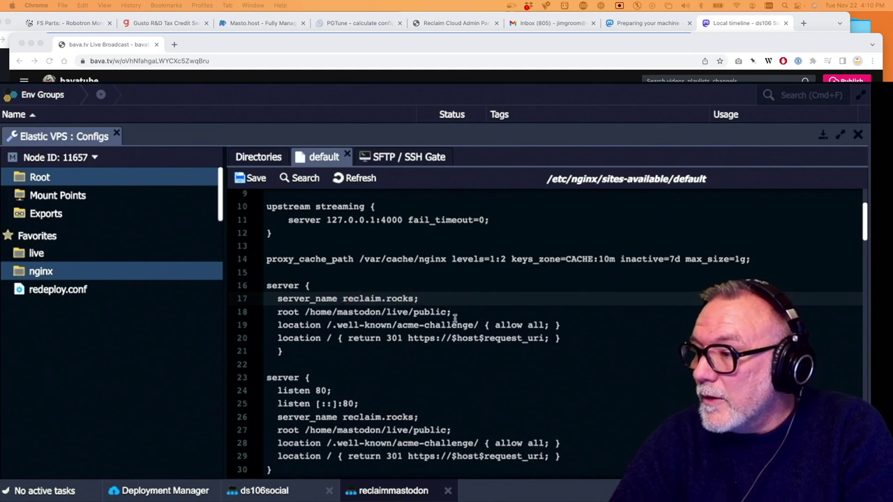
pyautogui.scroll(-2, 459, 323)
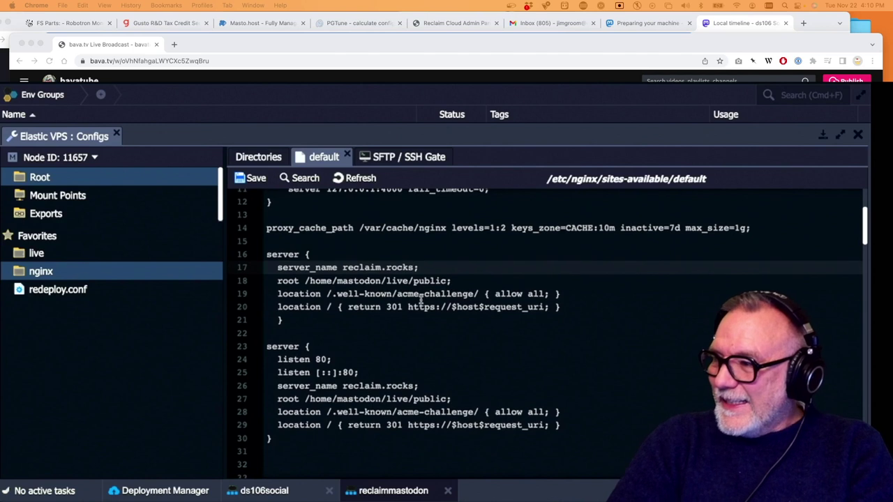
pyautogui.scroll(-4, 419, 299)
pyautogui.scroll(-7, 421, 300)
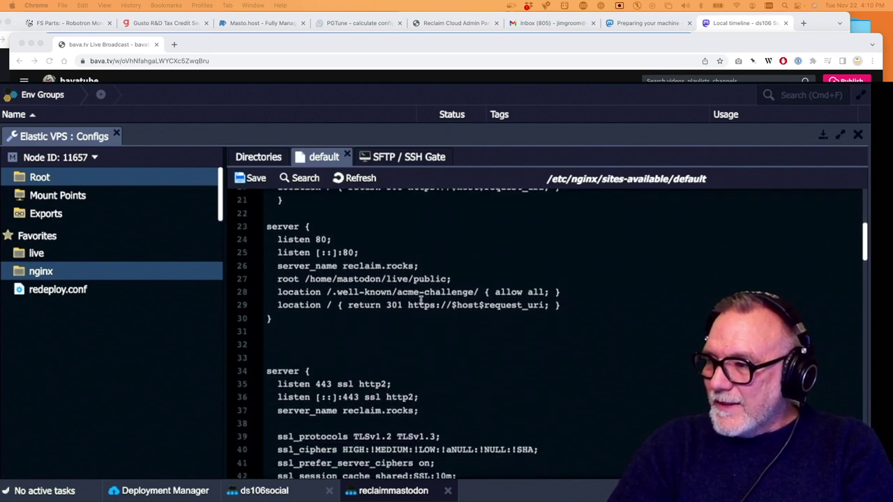
pyautogui.click(292, 324)
# Delete the two extra blank lines between the server blocks and close the config editor
pyautogui.press('BackSpace')
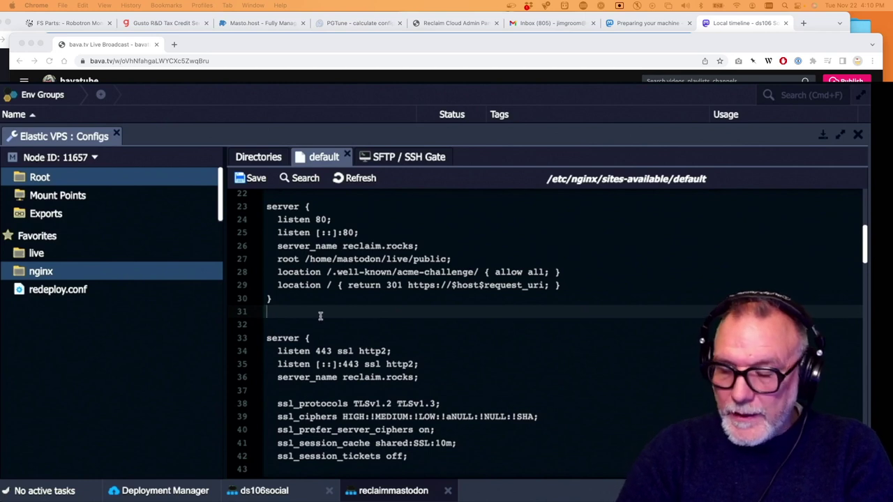
pyautogui.press('BackSpace')
pyautogui.scroll(-5, 364, 371)
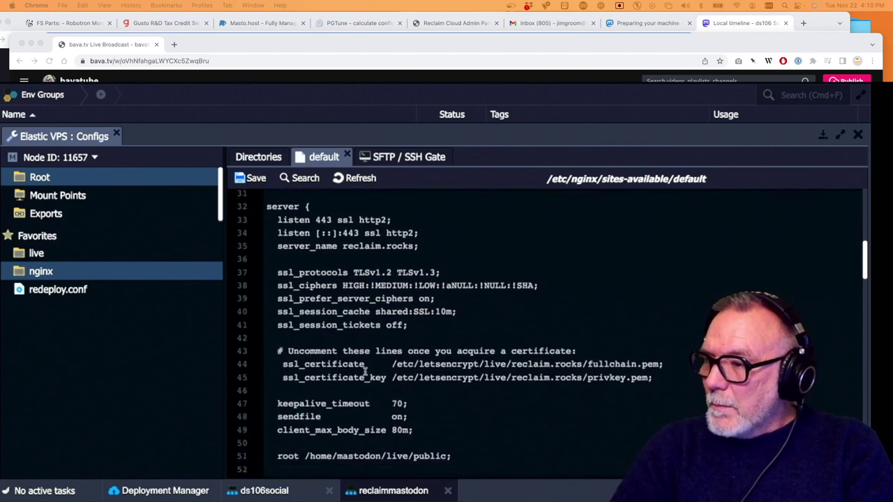
pyautogui.scroll(3, 359, 371)
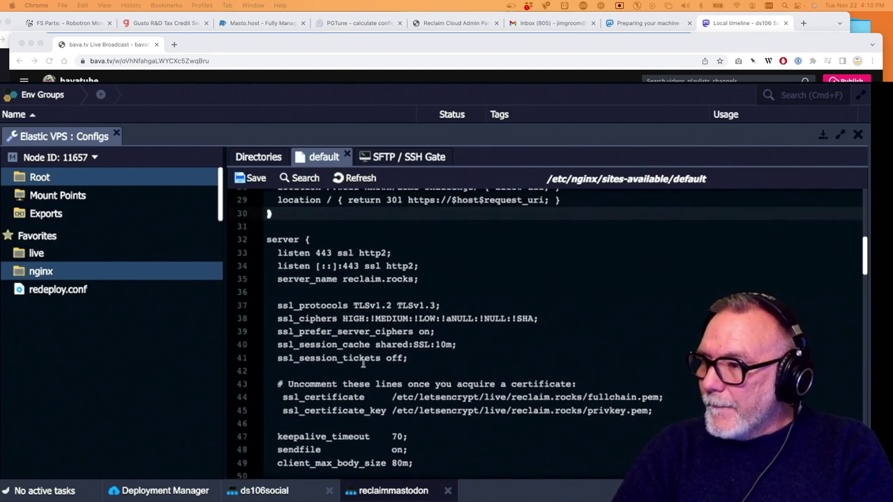
pyautogui.scroll(-10, 360, 295)
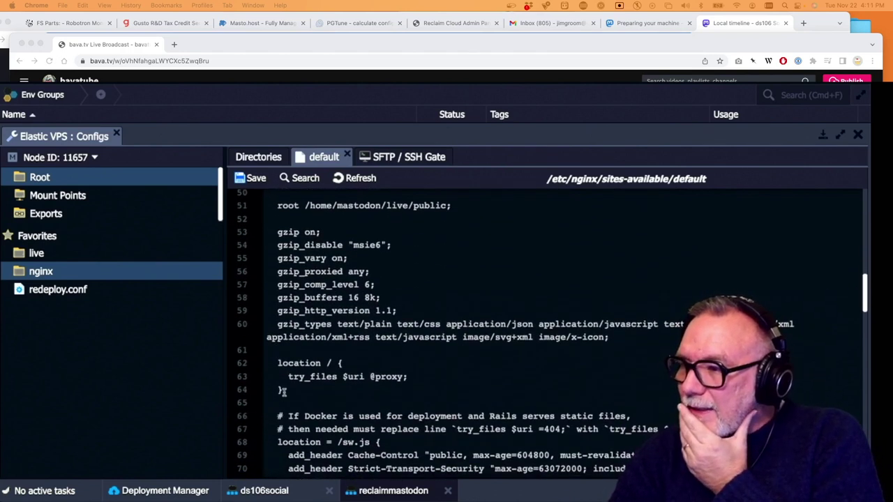
pyautogui.scroll(5, 334, 363)
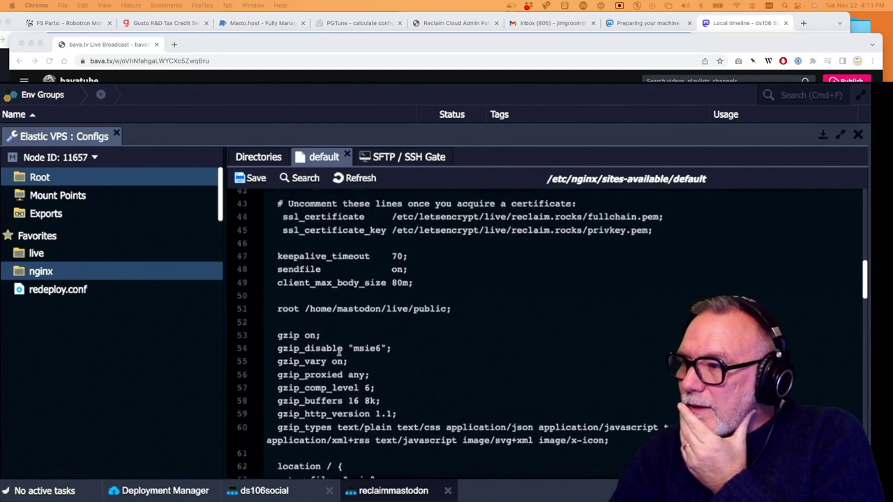
pyautogui.scroll(4, 337, 342)
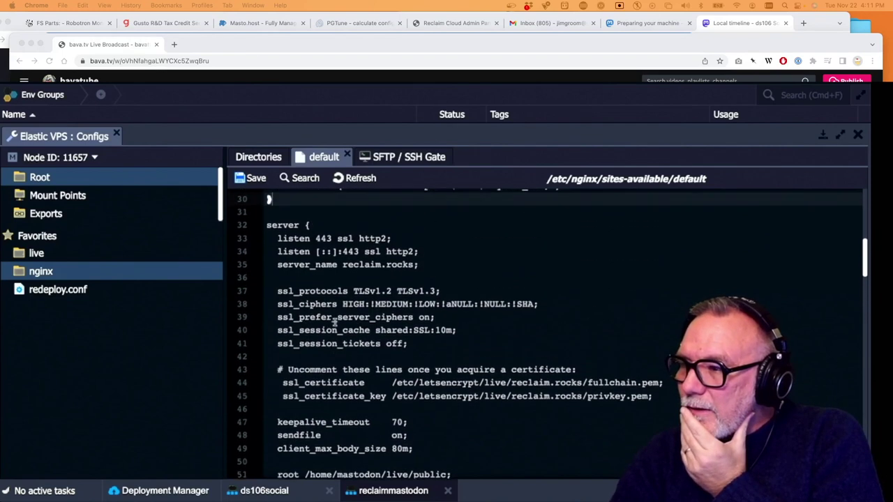
pyautogui.scroll(-1, 338, 332)
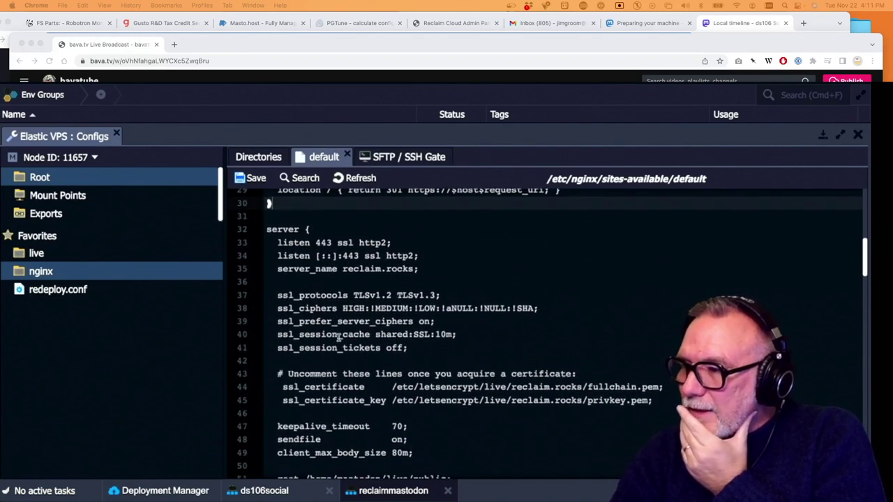
pyautogui.scroll(2, 340, 337)
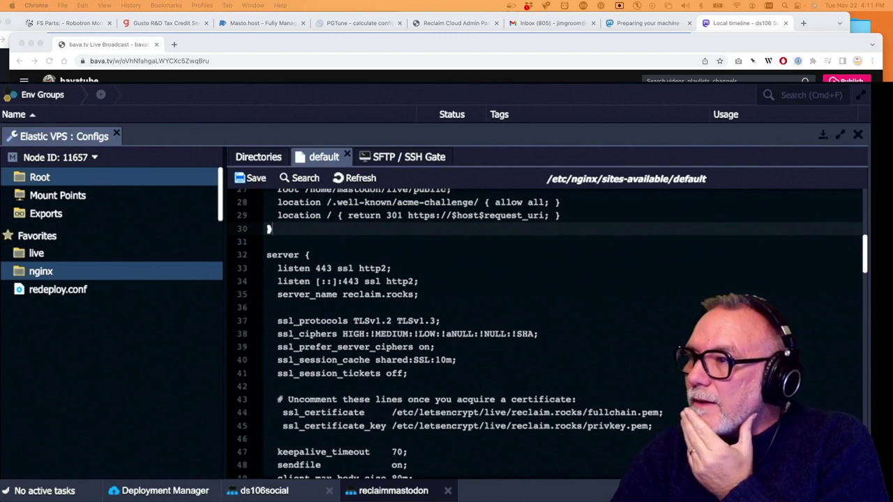
pyautogui.click(403, 493)
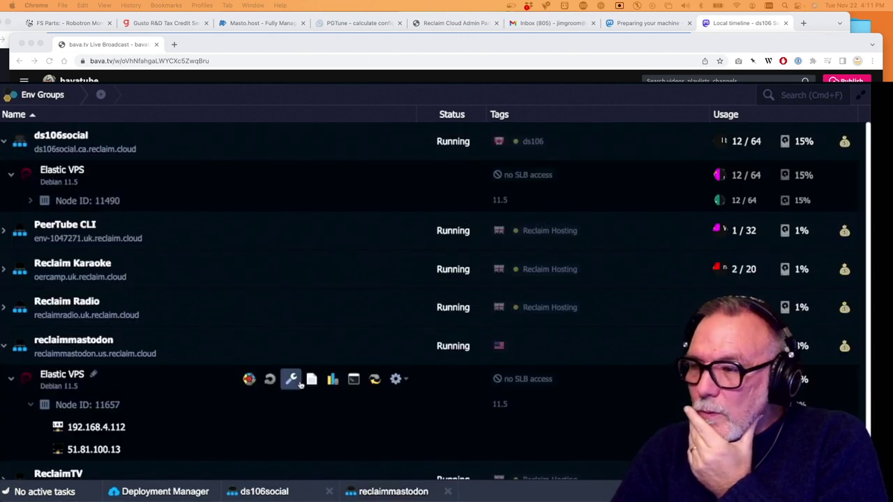
pyautogui.click(262, 491)
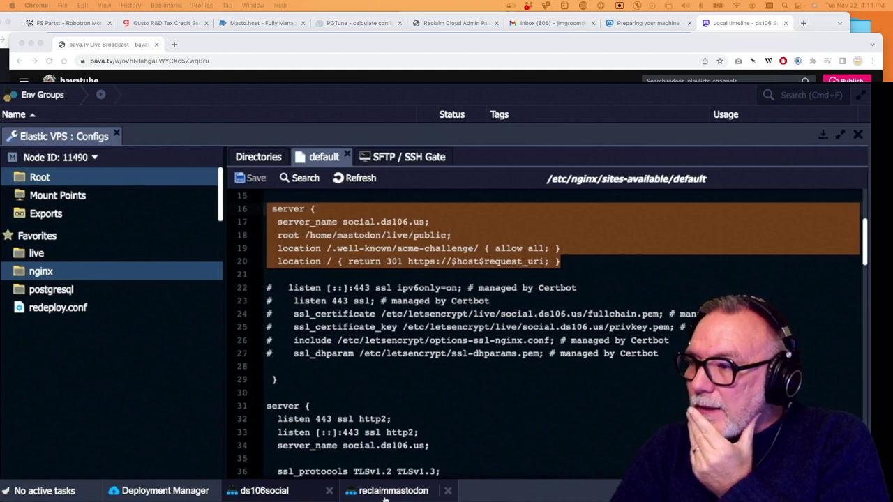
pyautogui.scroll(-4, 394, 408)
pyautogui.scroll(-7, 392, 447)
pyautogui.scroll(-7, 391, 447)
pyautogui.scroll(-15, 391, 447)
pyautogui.scroll(-11, 390, 447)
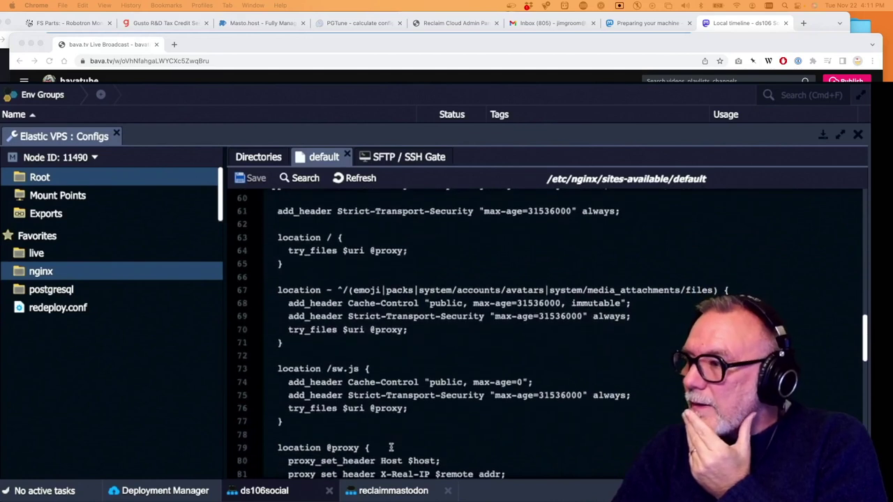
pyautogui.scroll(-20, 391, 447)
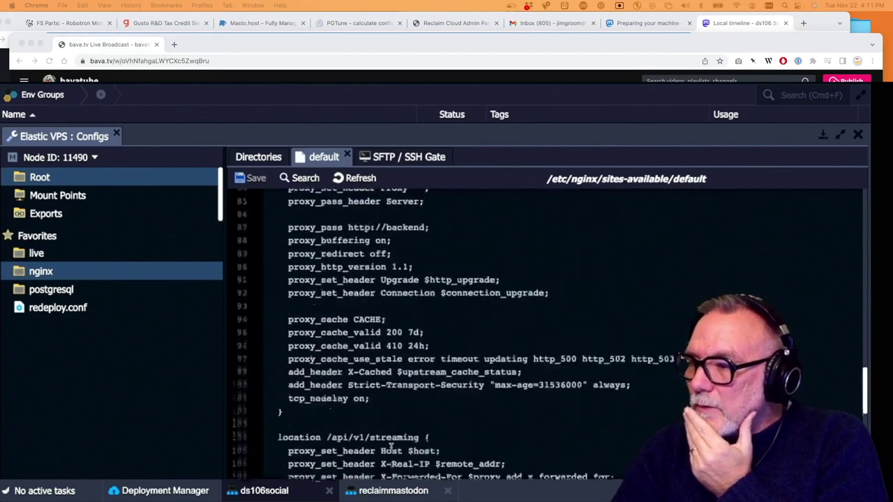
pyautogui.scroll(-13, 390, 447)
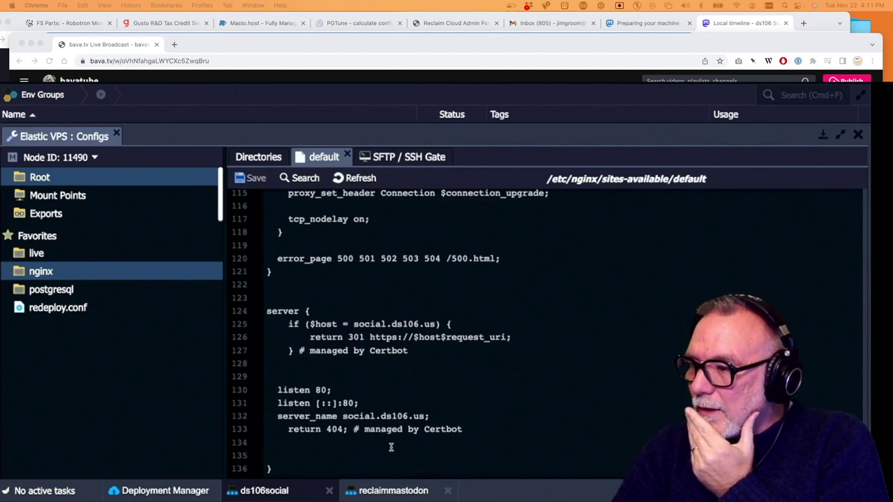
# Save reclaimmastodon's edited nginx default file and close the Configs panel
pyautogui.click(384, 492)
pyautogui.scroll(-10, 430, 386)
pyautogui.scroll(-20, 430, 386)
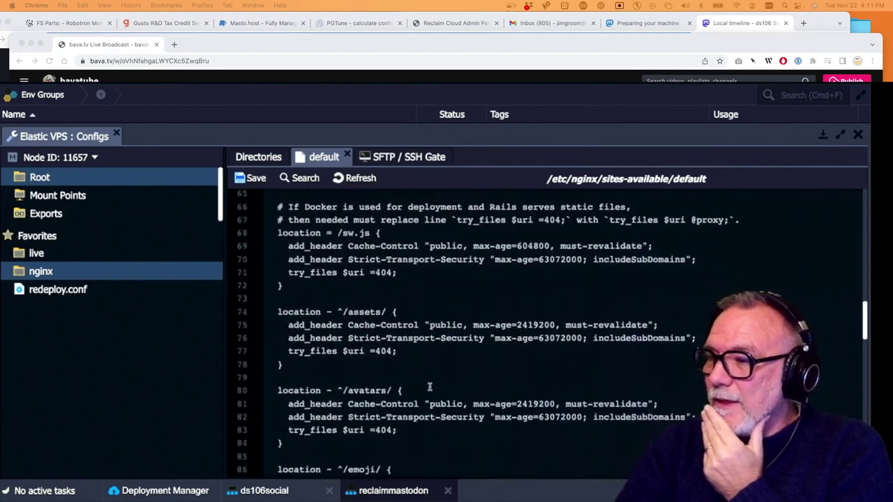
pyautogui.scroll(-18, 430, 386)
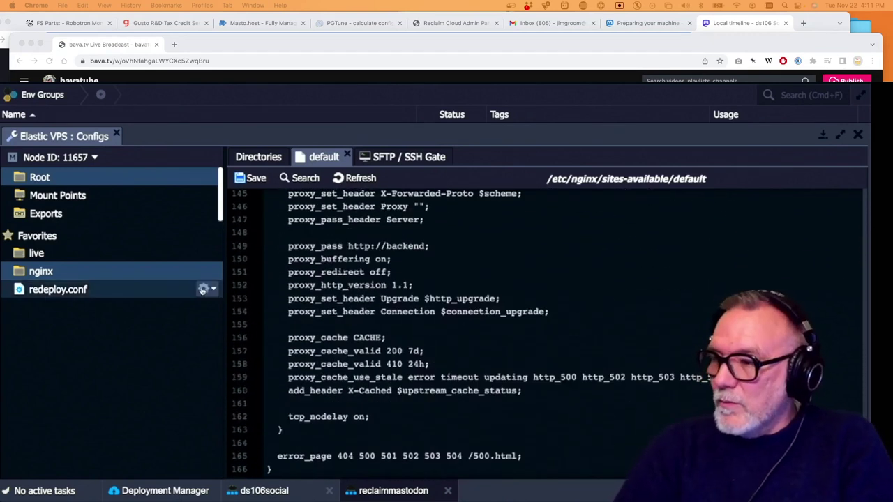
pyautogui.click(257, 180)
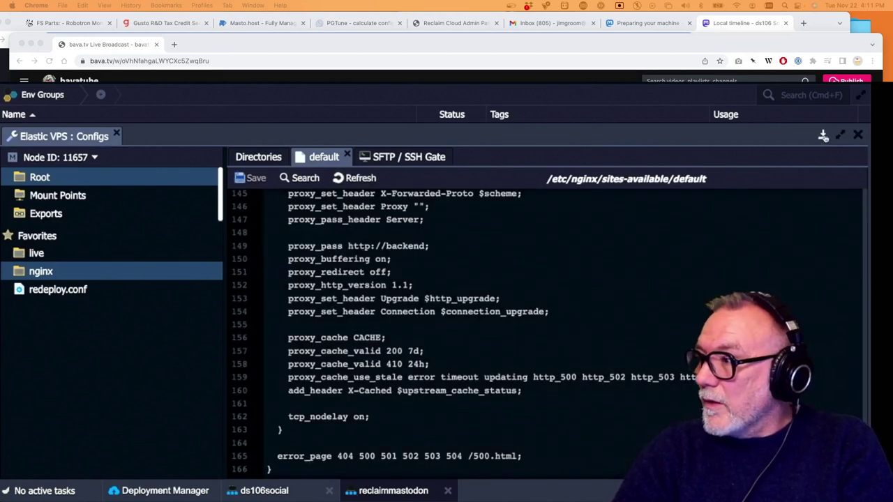
pyautogui.click(858, 134)
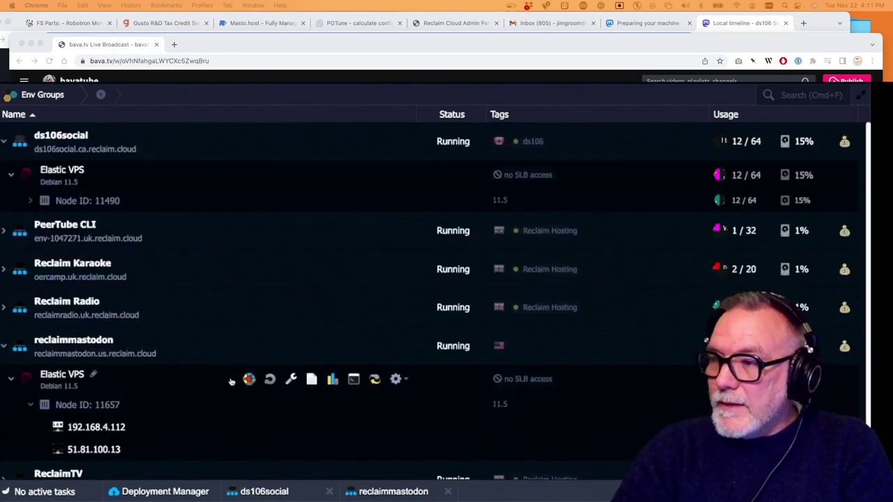
# Run 'systemctl restart nginx' in reclaimmastodon's Web SSH, then return to ds106social's nginx config
pyautogui.click(352, 380)
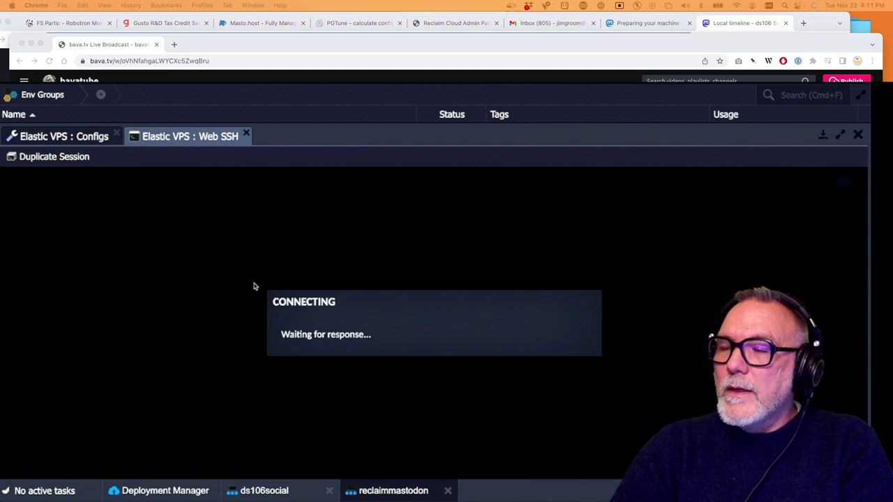
pyautogui.write('s')
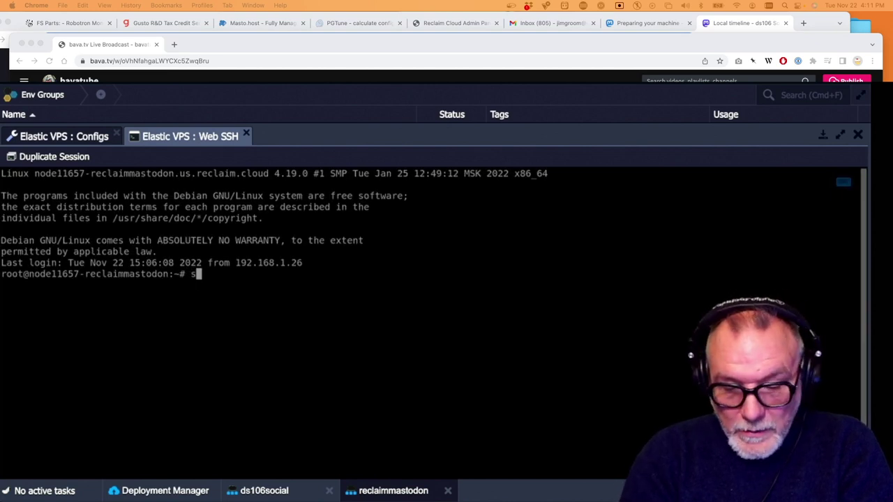
pyautogui.write('ystemctl r')
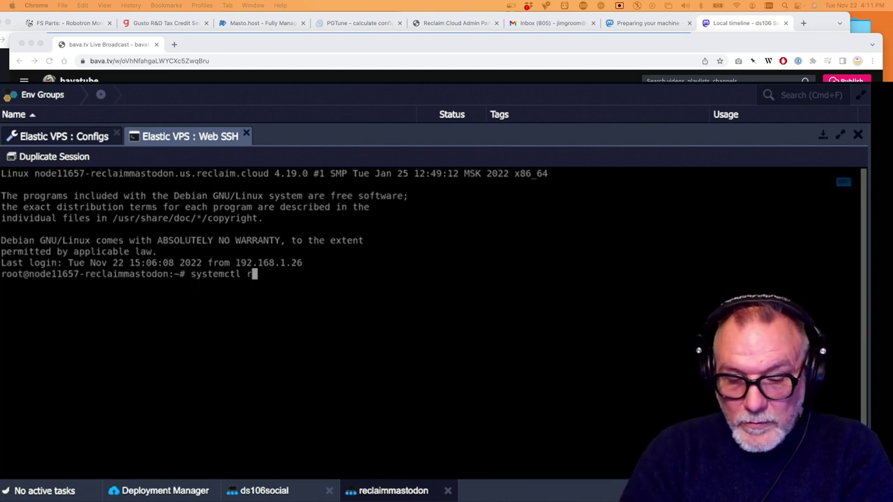
pyautogui.write('estart nginx')
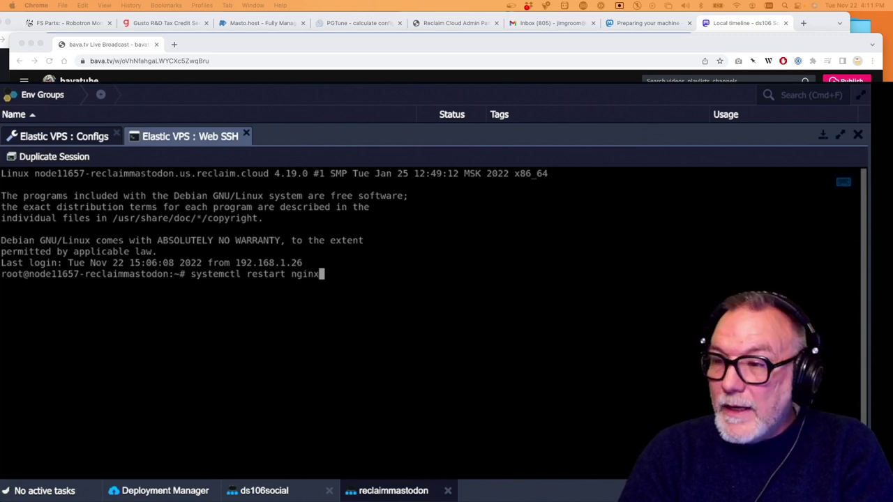
pyautogui.press('Return')
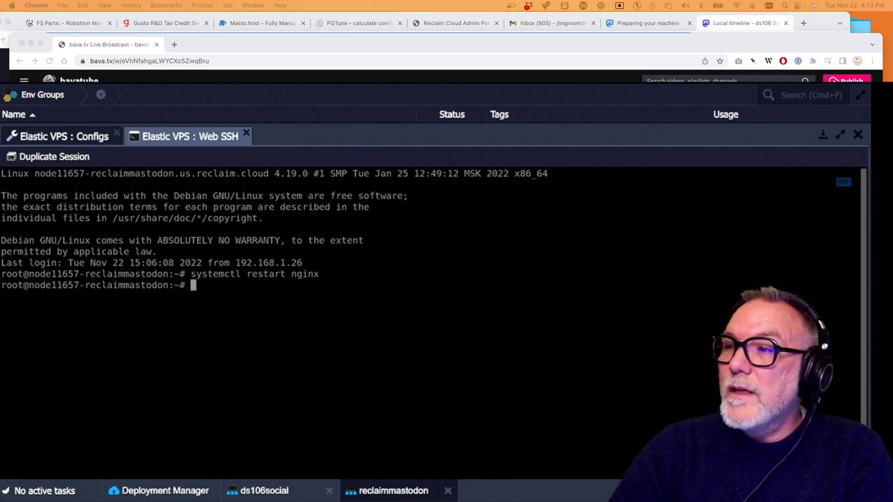
pyautogui.press('super+Tab')
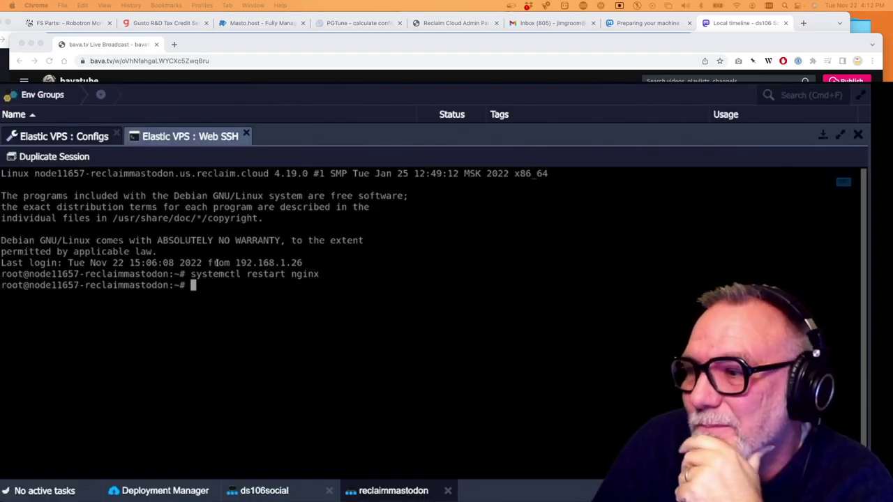
pyautogui.click(275, 491)
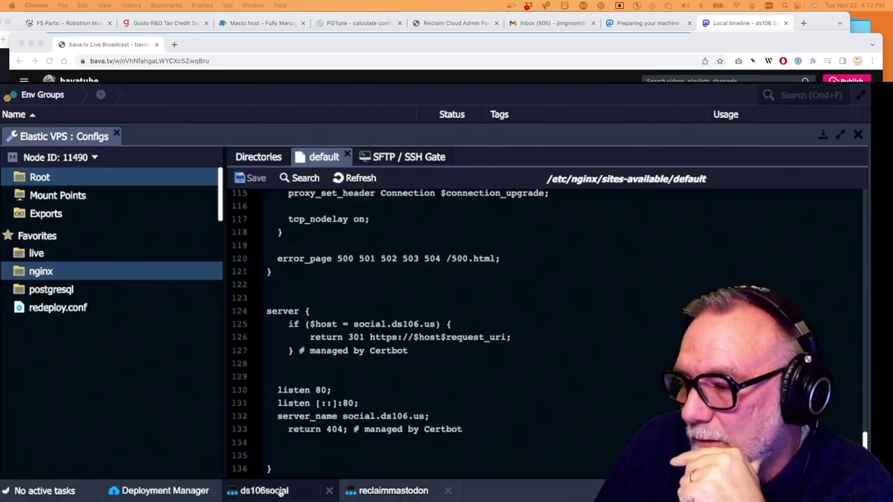
# Select all text in the ds106social nginx default file and scroll back to its top
pyautogui.scroll(8, 411, 367)
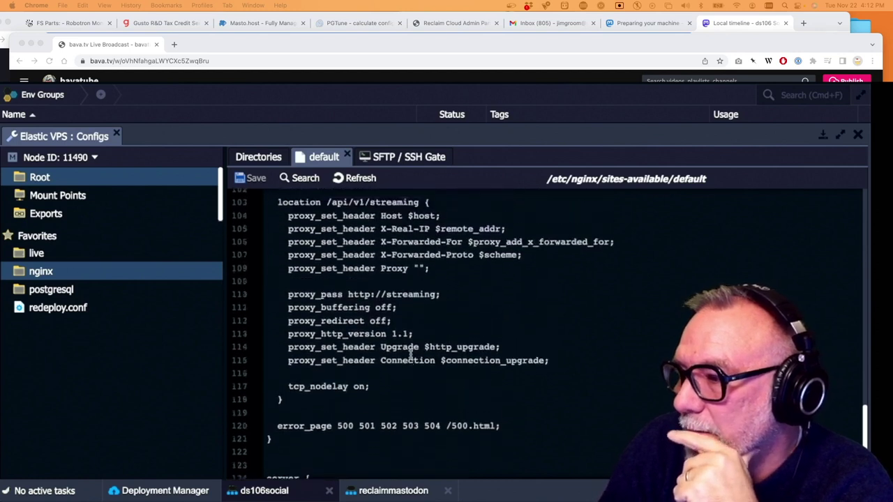
pyautogui.scroll(20, 410, 354)
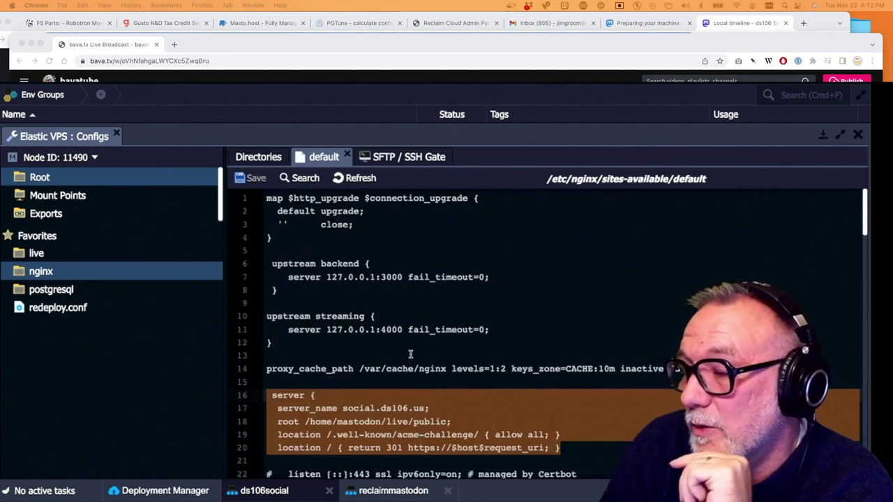
pyautogui.click(352, 385)
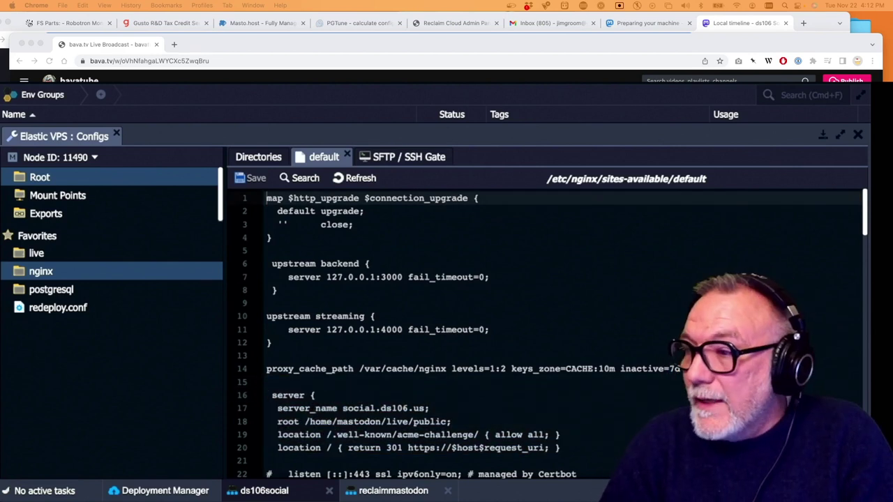
pyautogui.press('super+a')
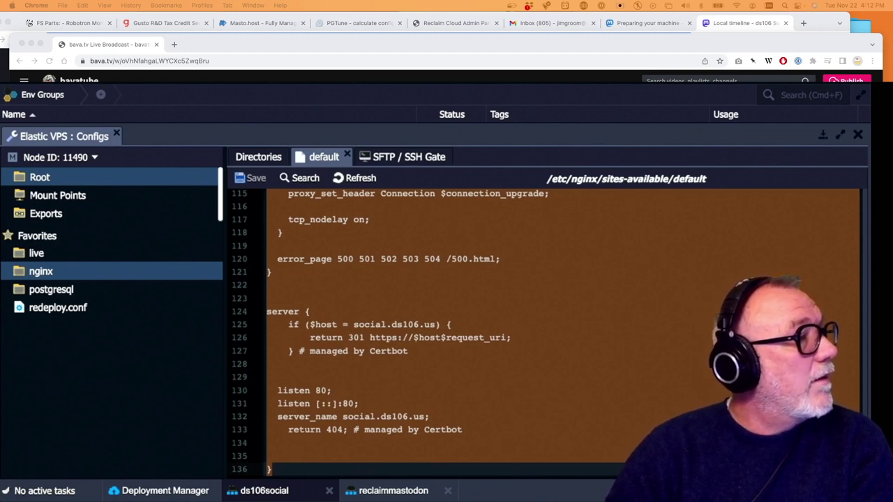
pyautogui.moveTo(399, 497)
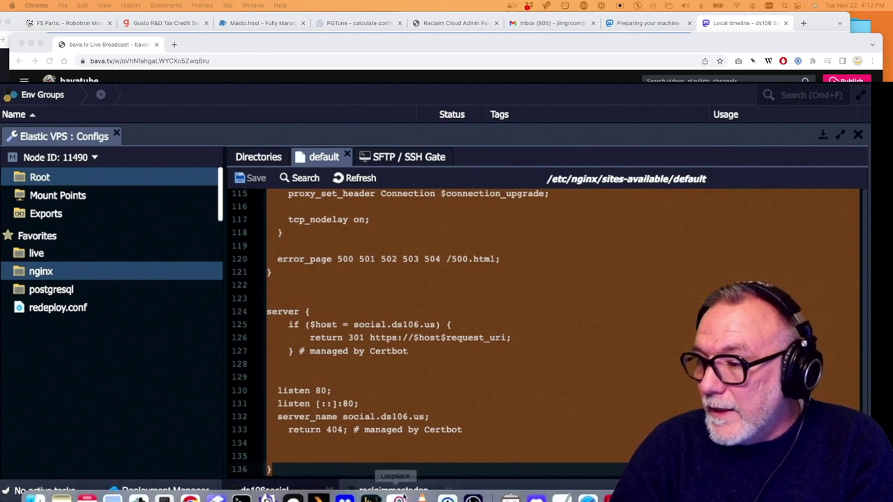
pyautogui.scroll(3, 431, 361)
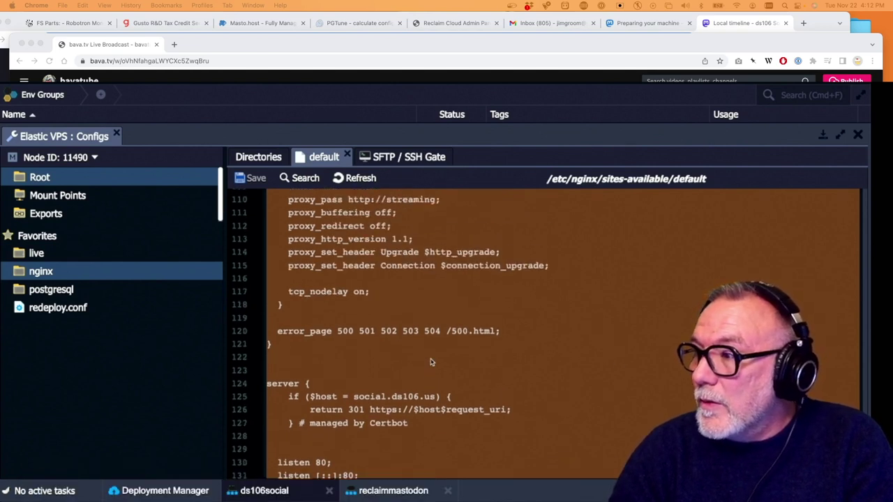
pyautogui.scroll(2, 430, 362)
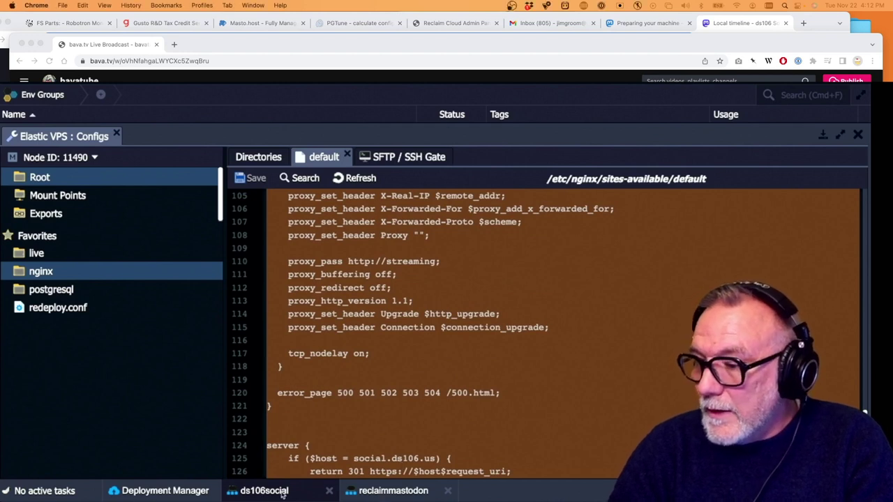
# Glance at the reclaimmastodon terminal, then return to the ds106social config editor and scroll through it
pyautogui.click(370, 492)
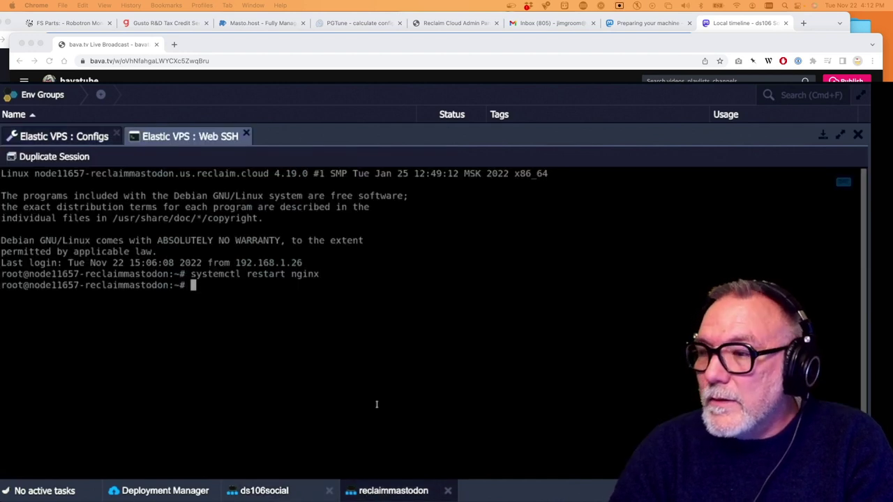
pyautogui.click(385, 492)
pyautogui.click(283, 492)
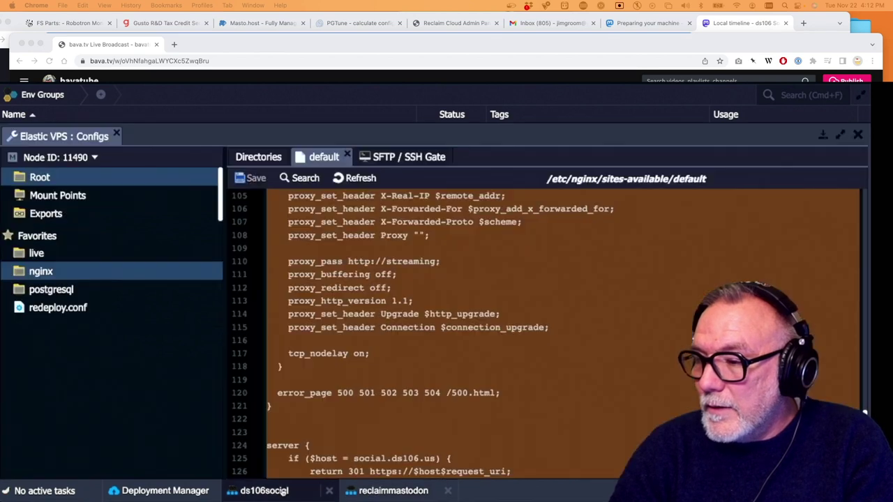
pyautogui.scroll(20, 357, 372)
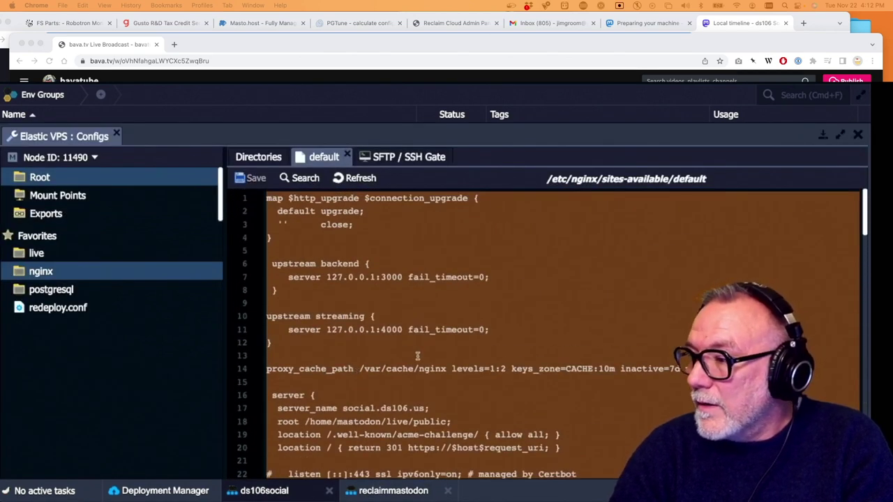
pyautogui.scroll(-3, 418, 356)
pyautogui.scroll(-1, 418, 356)
pyautogui.scroll(-1, 417, 356)
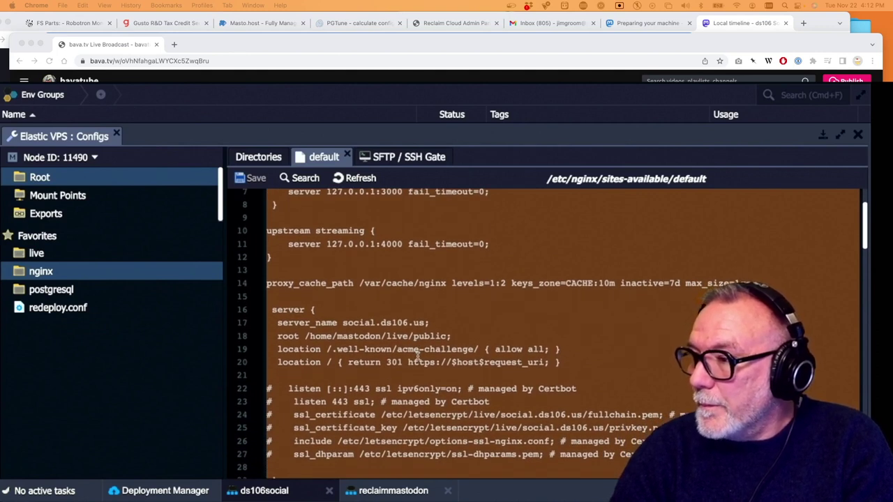
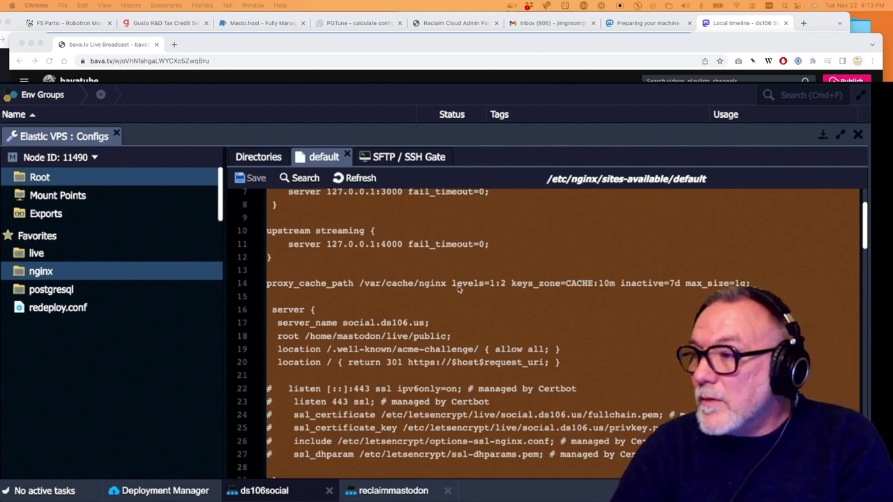
# Close the ds106social nginx config editor to return to the environment list
pyautogui.scroll(3, 456, 290)
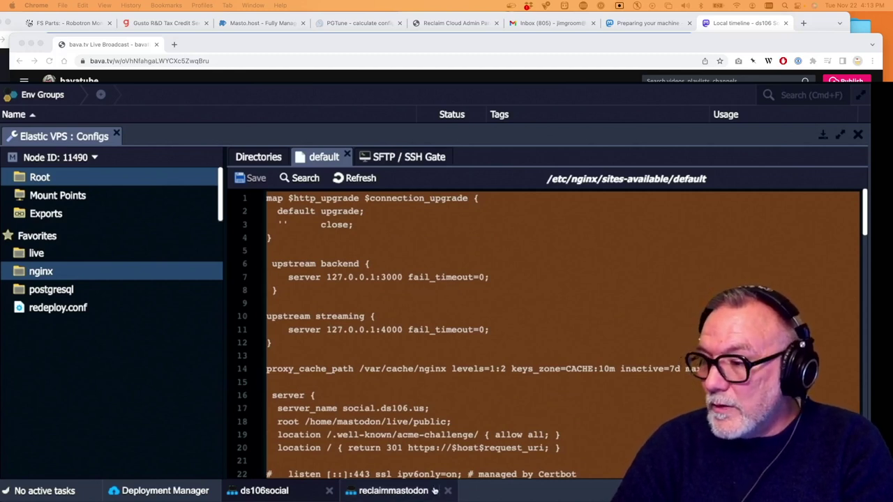
pyautogui.click(329, 491)
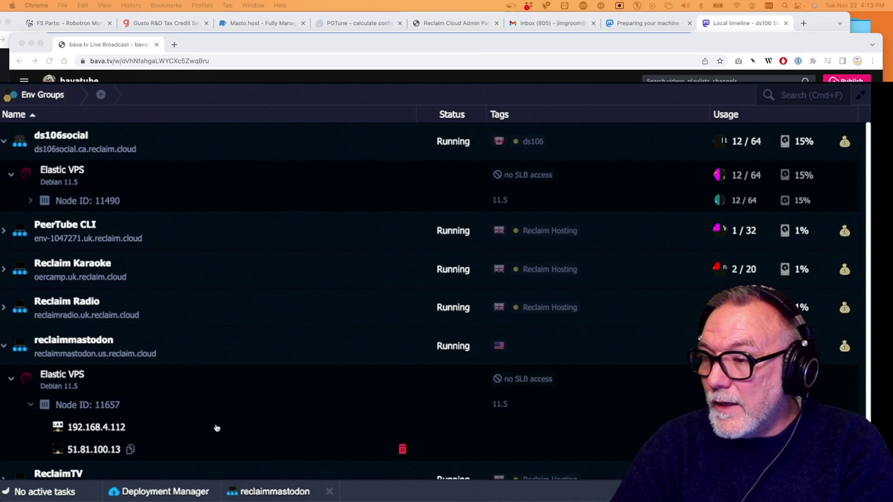
# Open the reclaimmastodon node's nginx default config and add a blank line at the top
pyautogui.moveTo(134, 389)
pyautogui.click(291, 379)
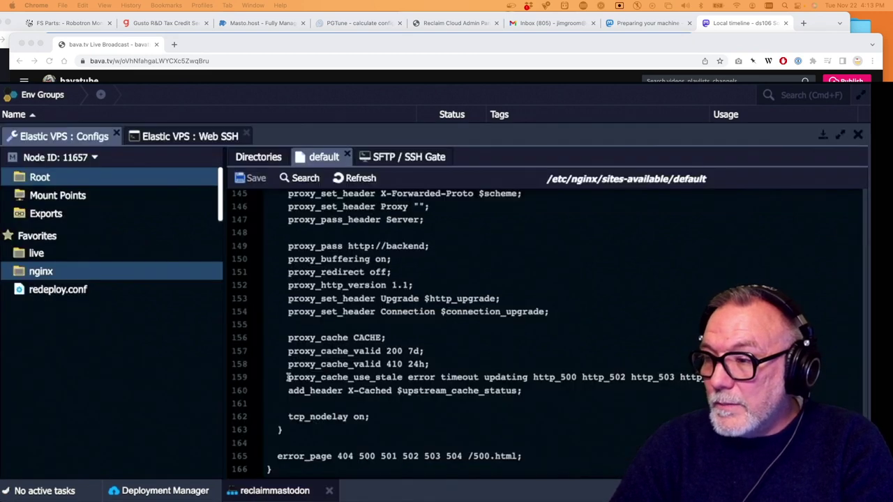
pyautogui.scroll(10, 339, 262)
pyautogui.scroll(15, 340, 262)
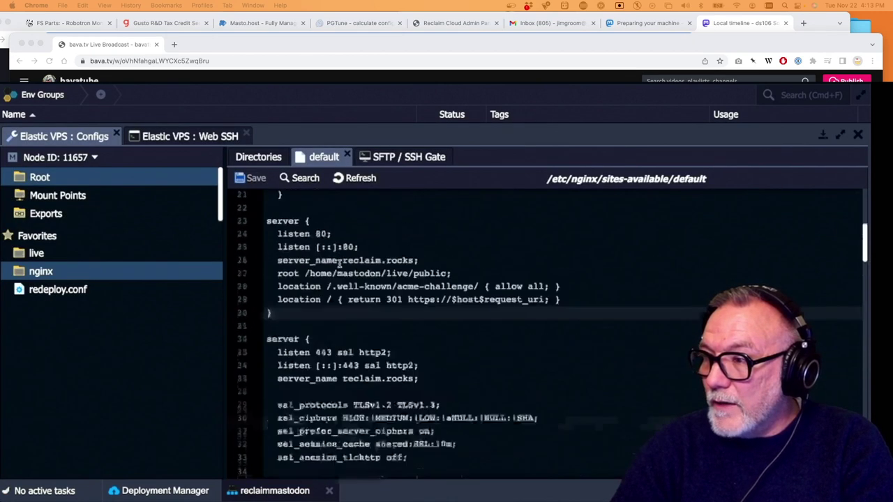
pyautogui.click(302, 282)
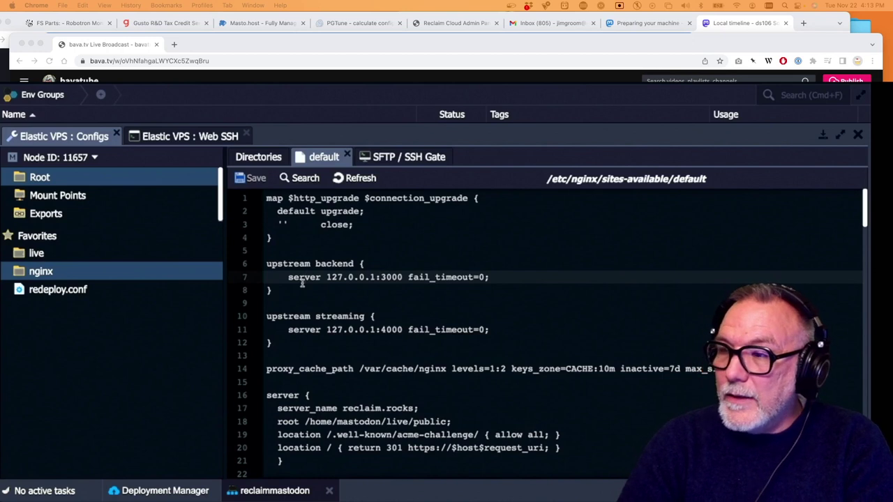
pyautogui.press('Up')
pyautogui.press('Up')
pyautogui.press('Up')
pyautogui.press('Up')
pyautogui.press('Up')
pyautogui.press('Up')
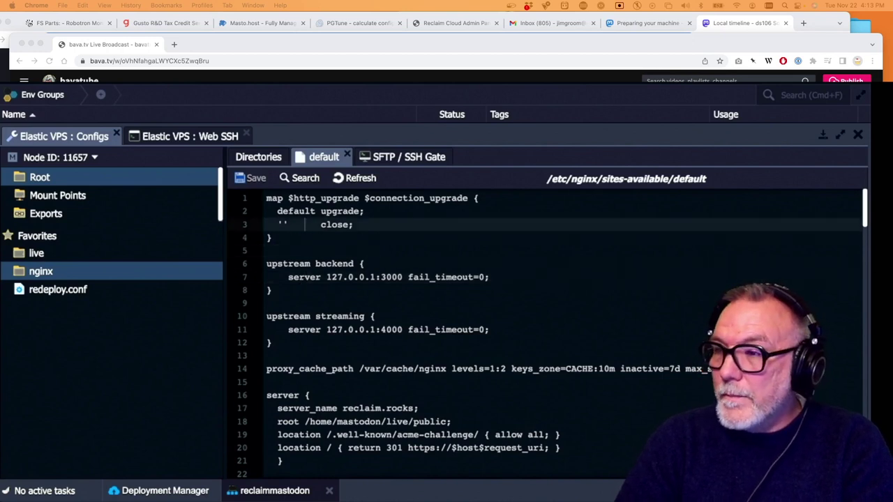
pyautogui.press('Return')
pyautogui.press('Return')
pyautogui.press('Return')
pyautogui.press('Return')
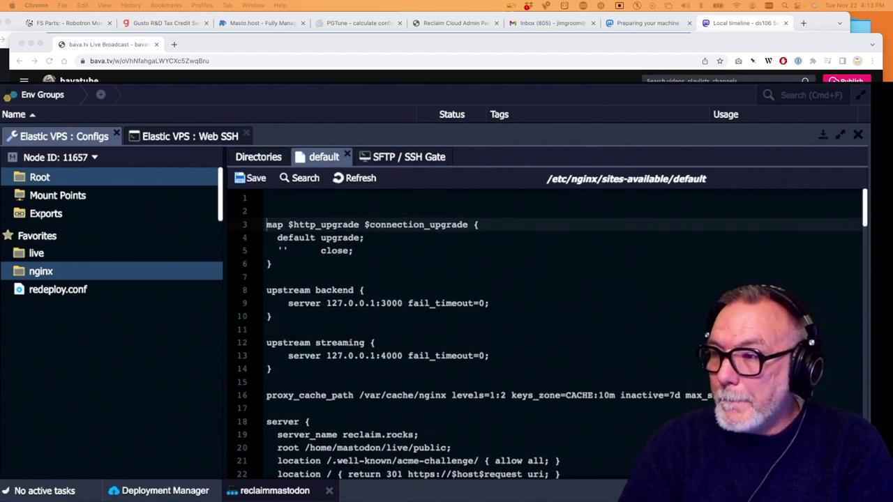
pyautogui.press('Up')
pyautogui.press('Up')
# Delete the duplicated lines 137–305 following the port-80 reclaim.rocks server block
pyautogui.press('pagedown')
pyautogui.press('pagedown')
pyautogui.press('pagedown')
pyautogui.press('pagedown')
pyautogui.press('pagedown')
pyautogui.press('pagedown')
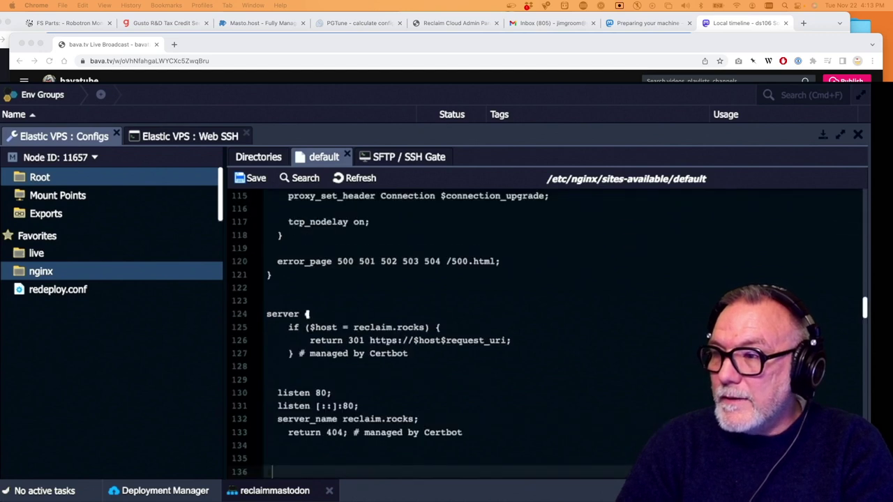
pyautogui.press('Down')
pyautogui.press('super+shift+Down')
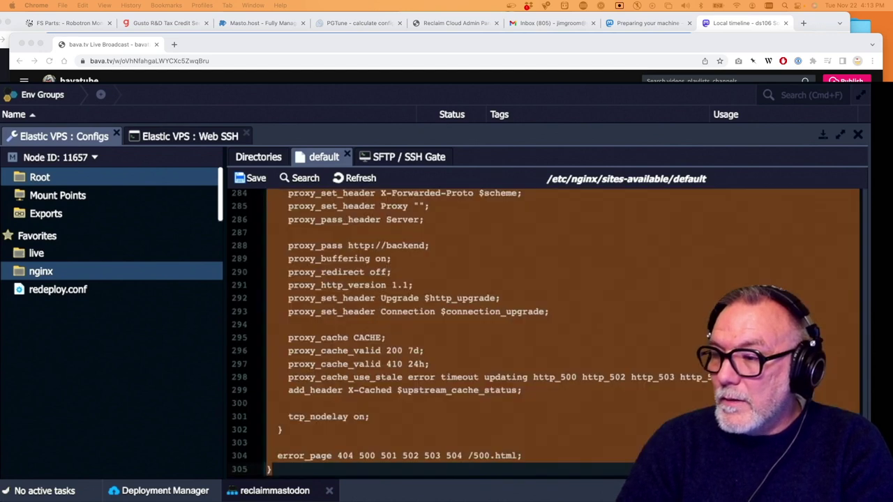
pyautogui.press('Delete')
# Review the remaining server blocks, save the default config, and collapse the editor
pyautogui.click(307, 312)
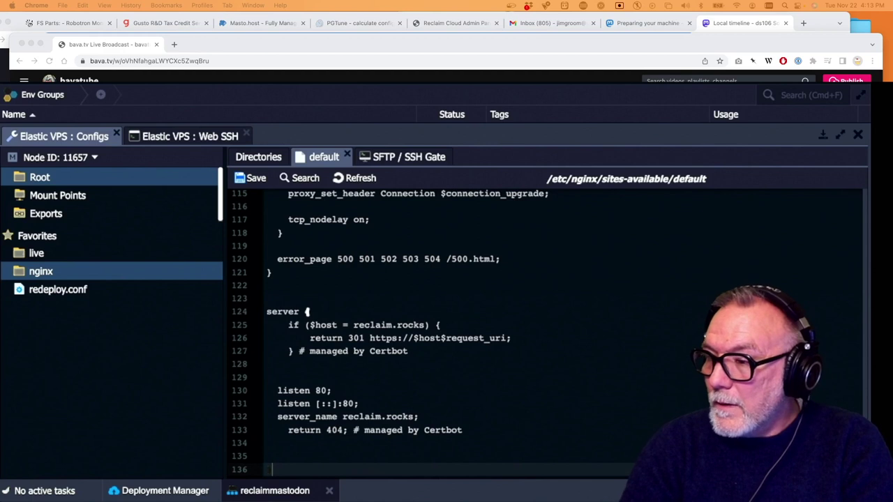
pyautogui.scroll(4, 340, 349)
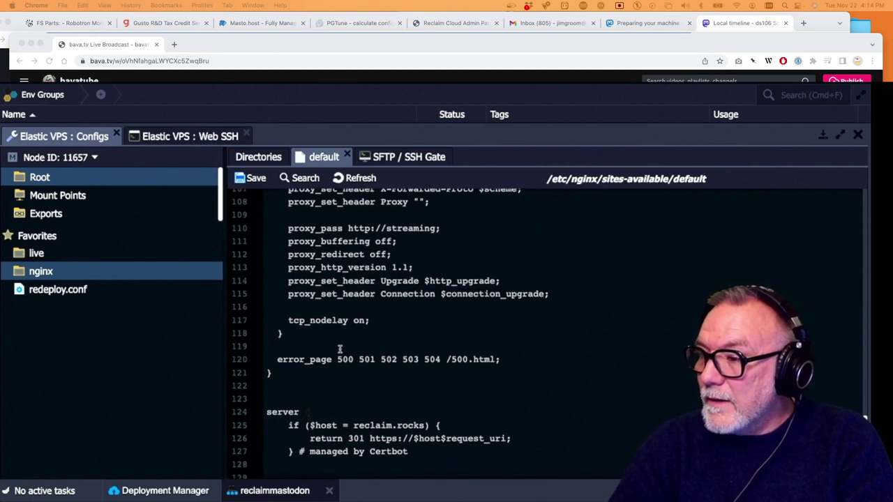
pyautogui.scroll(20, 340, 348)
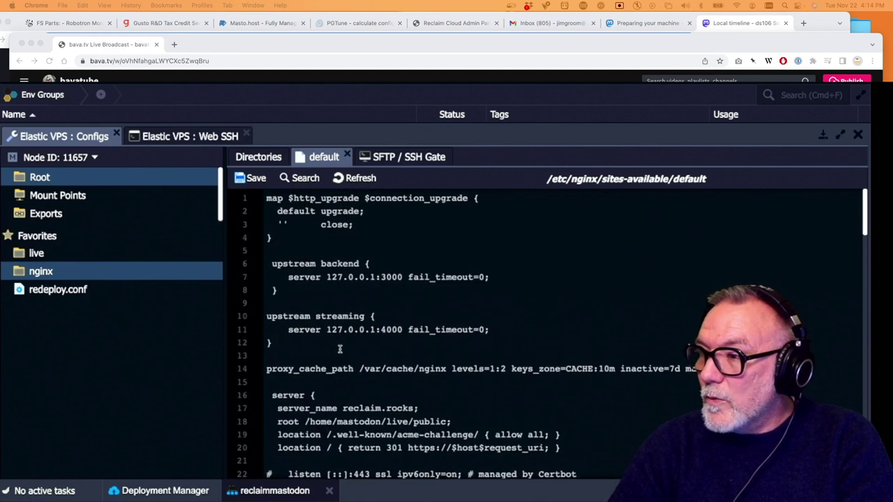
pyautogui.scroll(-3, 410, 337)
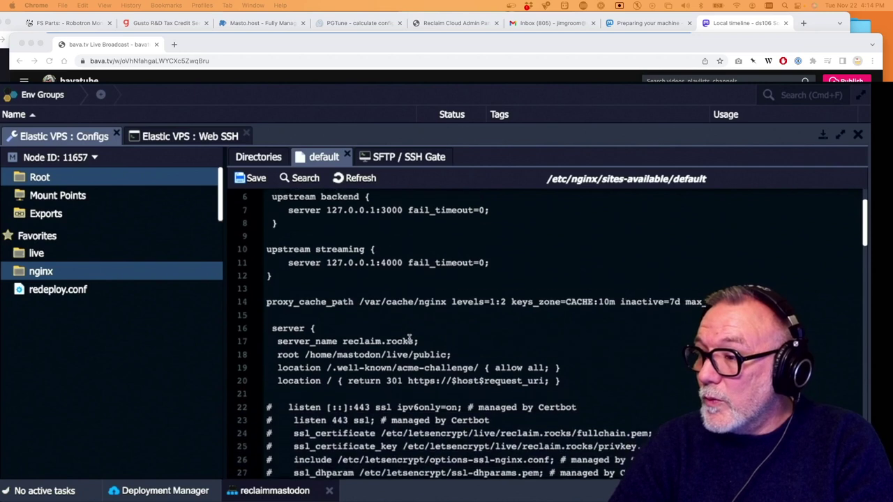
pyautogui.scroll(-7, 409, 337)
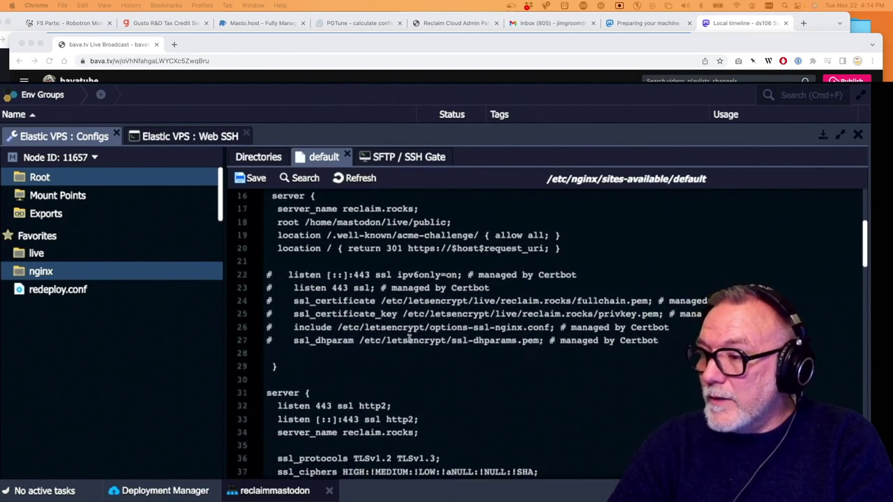
pyautogui.scroll(-1, 410, 338)
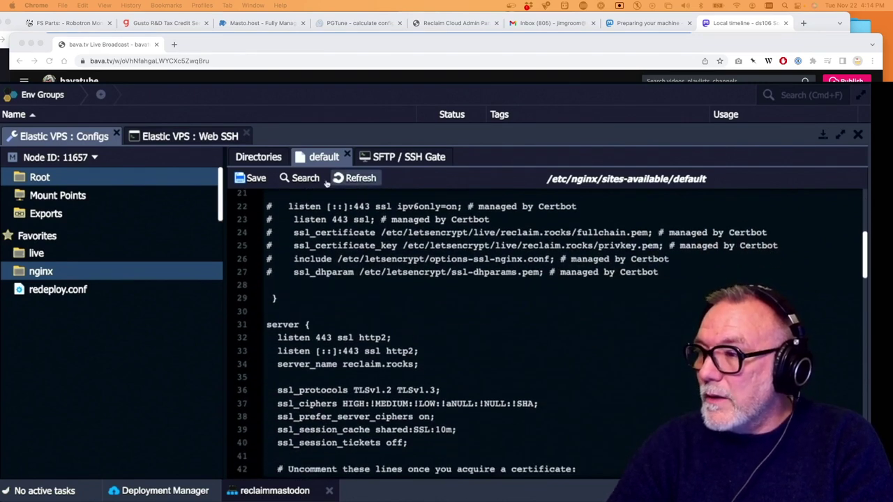
pyautogui.click(250, 179)
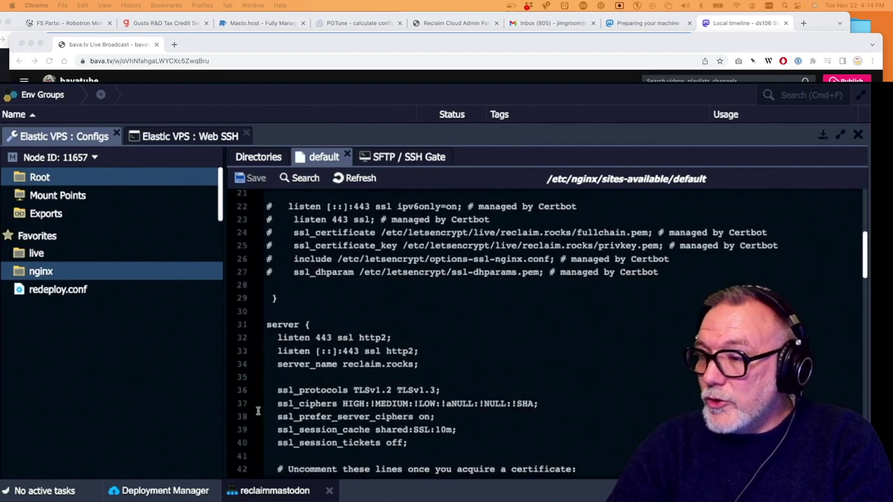
pyautogui.click(823, 135)
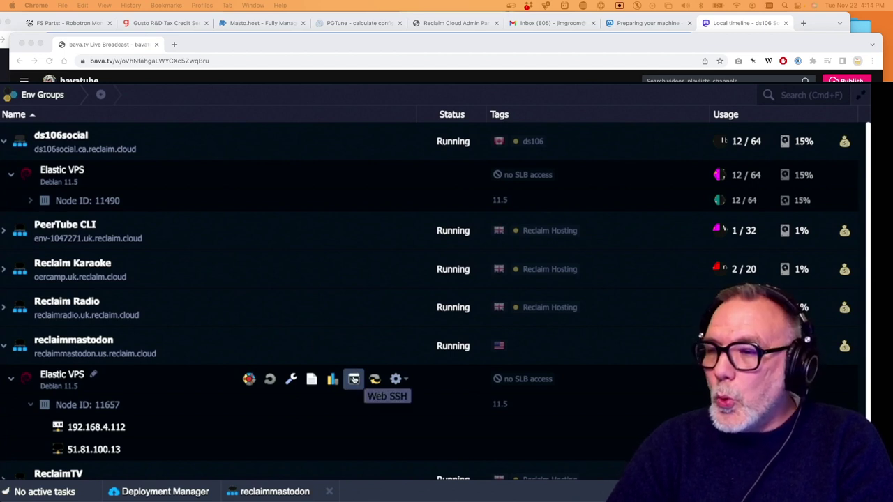
# In Web SSH on reclaimmastodon, rerun systemctl restart nginx to apply the saved config
pyautogui.click(354, 379)
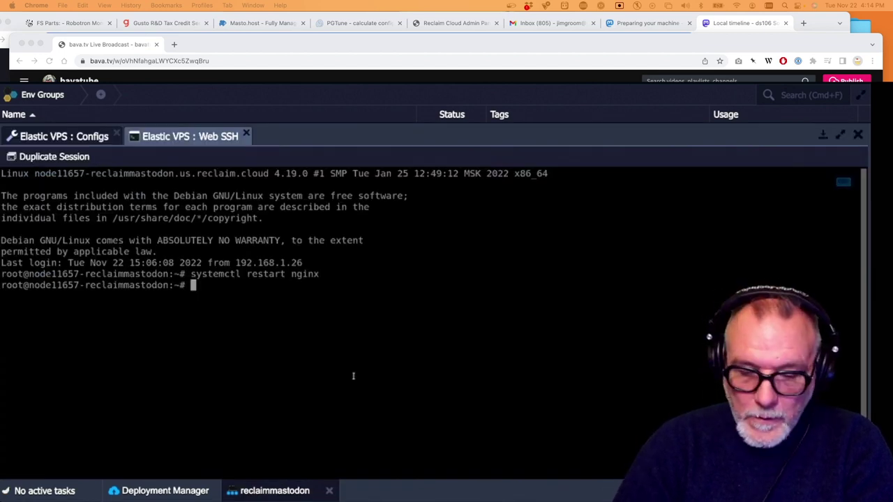
pyautogui.press('Up')
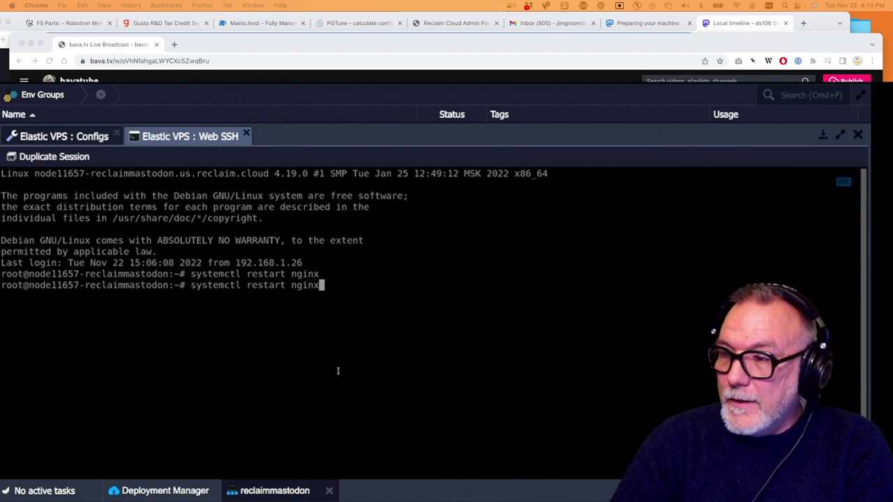
pyautogui.press('Return')
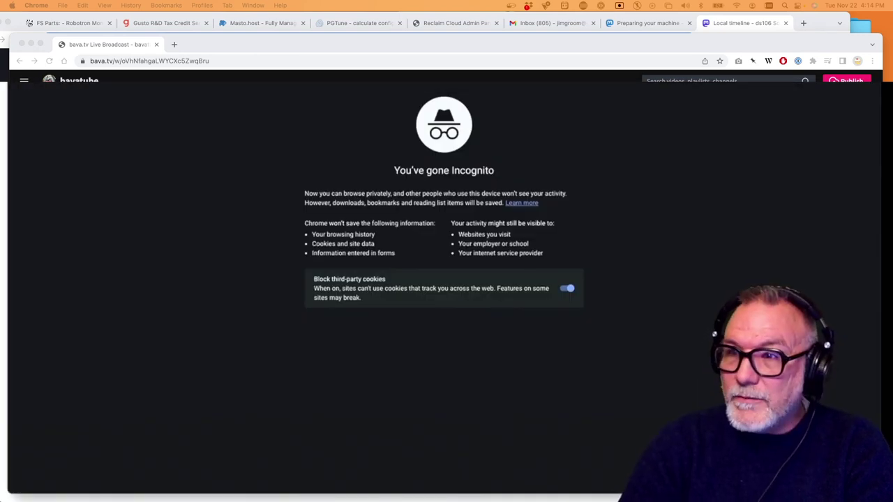
# Load reclaim.rocks in Incognito, view the clearing-cookies help for ERR_TOO_MANY_REDIRECTS, then return
pyautogui.press('super+w')
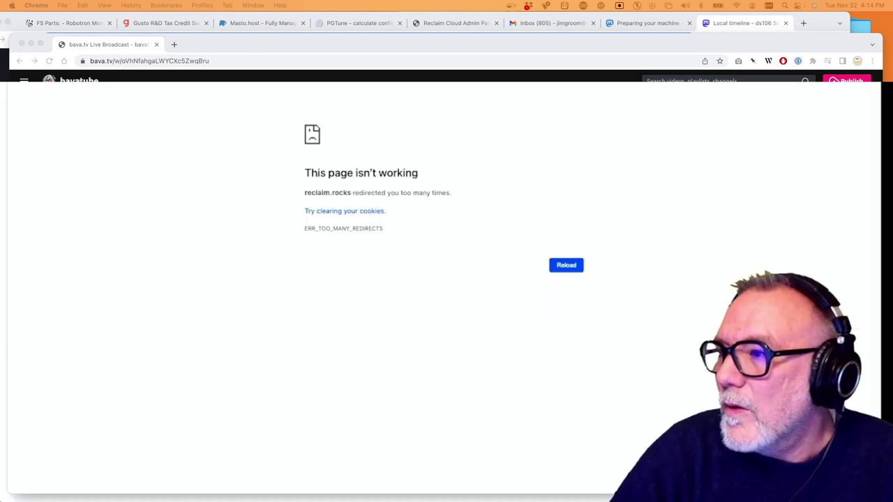
pyautogui.click(351, 211)
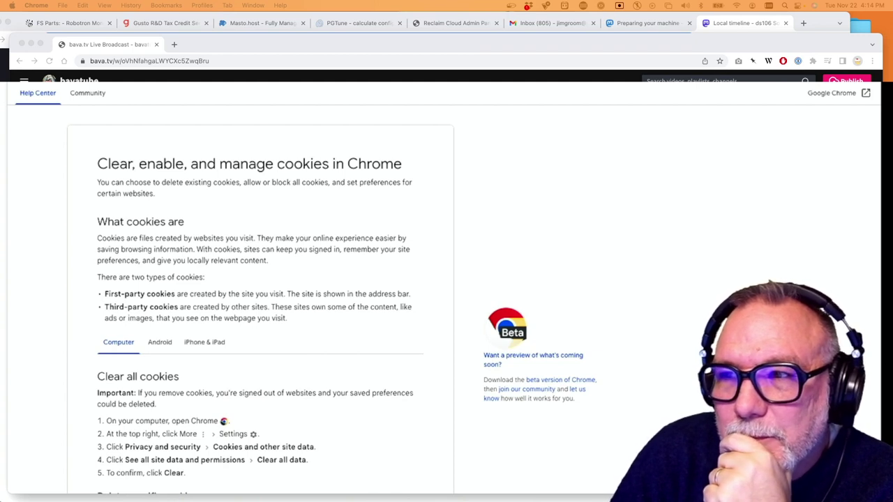
pyautogui.press('super+bracketleft')
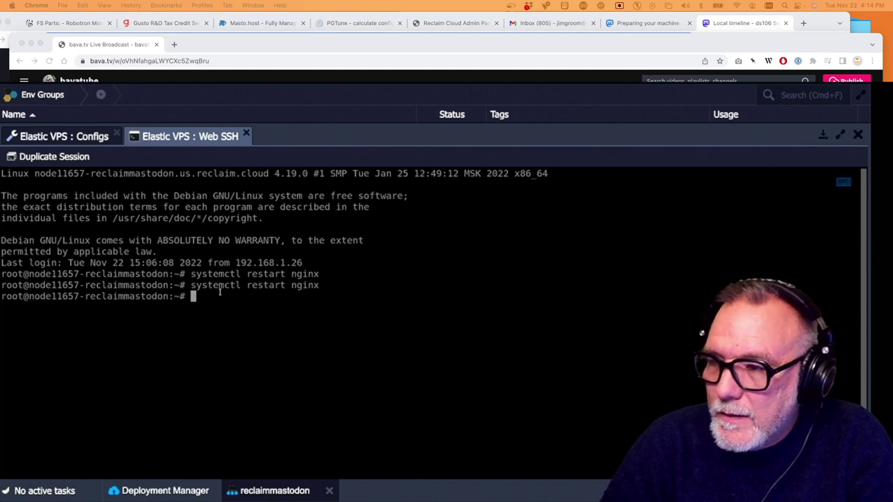
pyautogui.click(246, 136)
pyautogui.scroll(5, 388, 381)
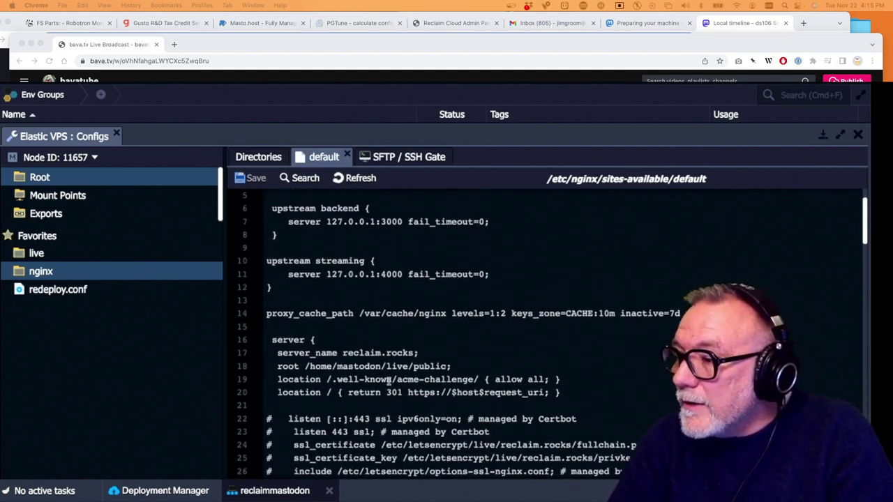
pyautogui.scroll(2, 389, 381)
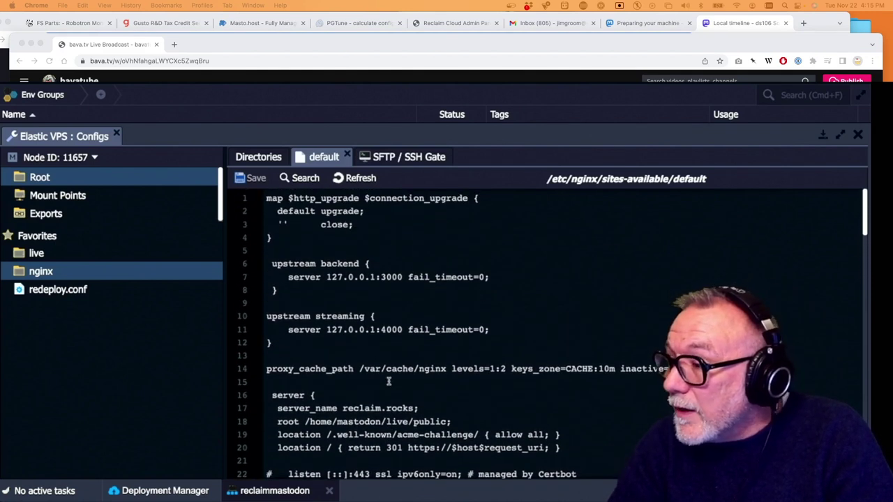
pyautogui.scroll(-9, 388, 381)
pyautogui.scroll(-1, 388, 381)
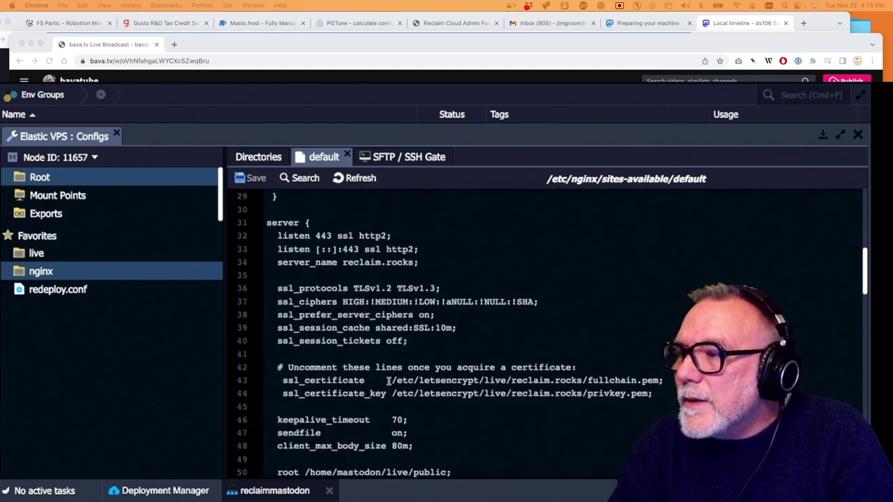
pyautogui.scroll(-2, 388, 381)
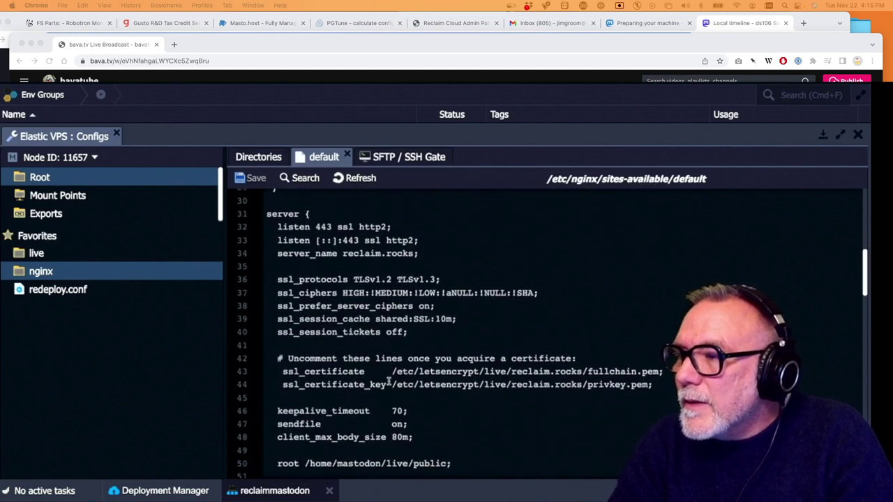
pyautogui.scroll(-4, 389, 381)
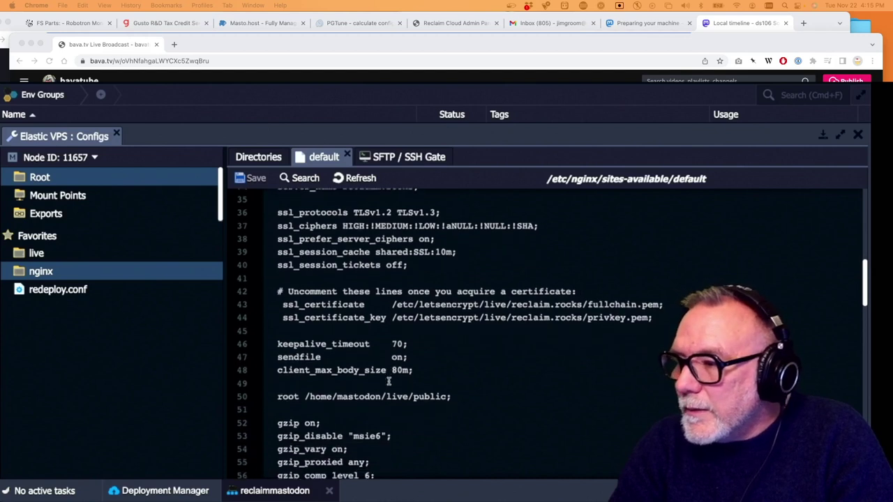
pyautogui.scroll(-2, 389, 381)
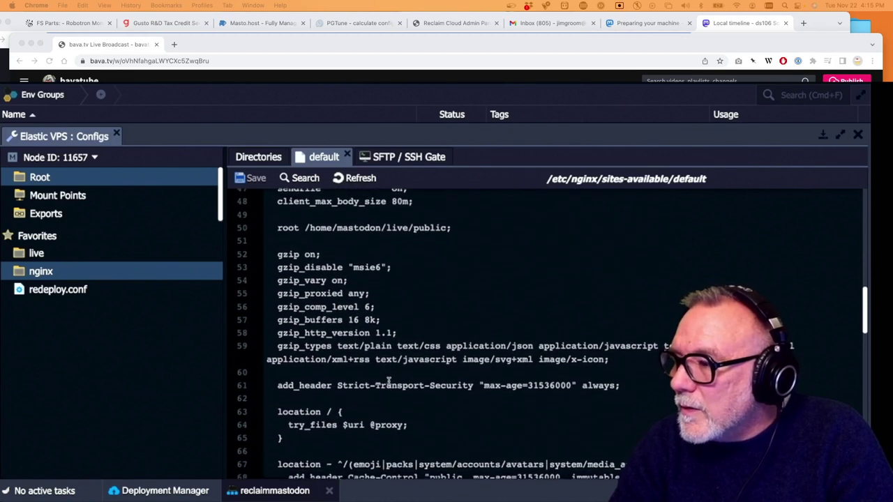
pyautogui.scroll(2, 389, 381)
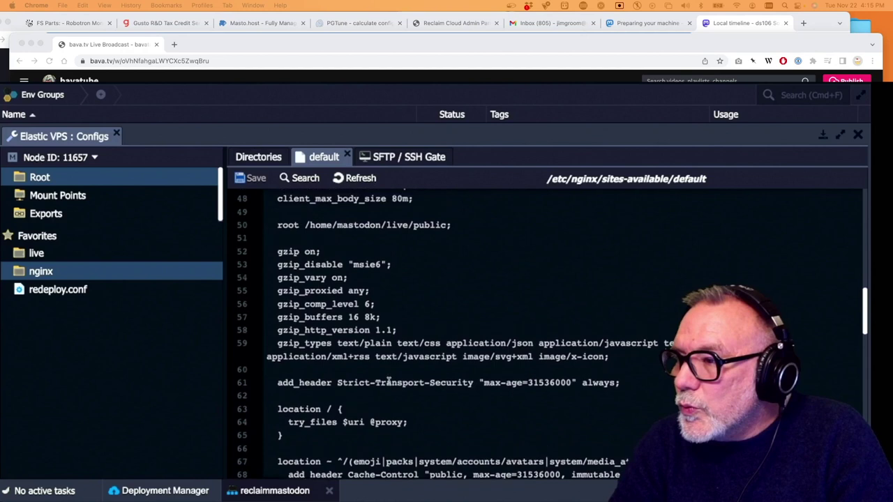
pyautogui.scroll(-5, 388, 381)
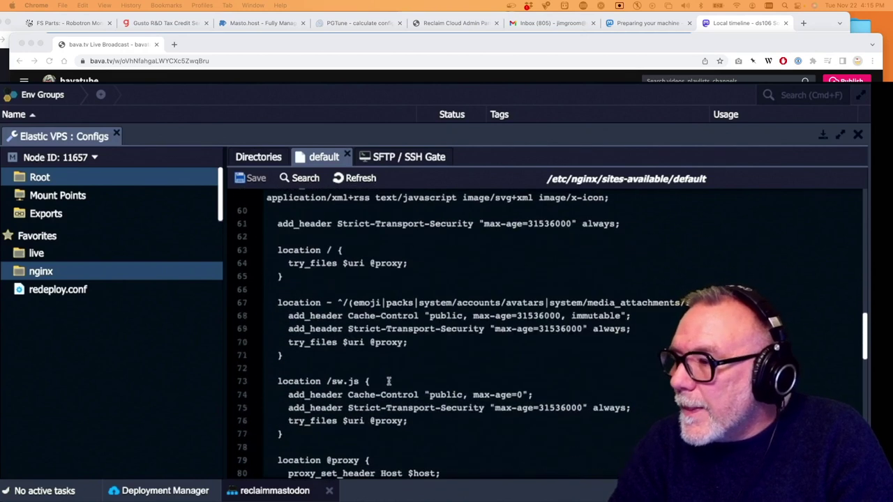
pyautogui.scroll(-15, 389, 381)
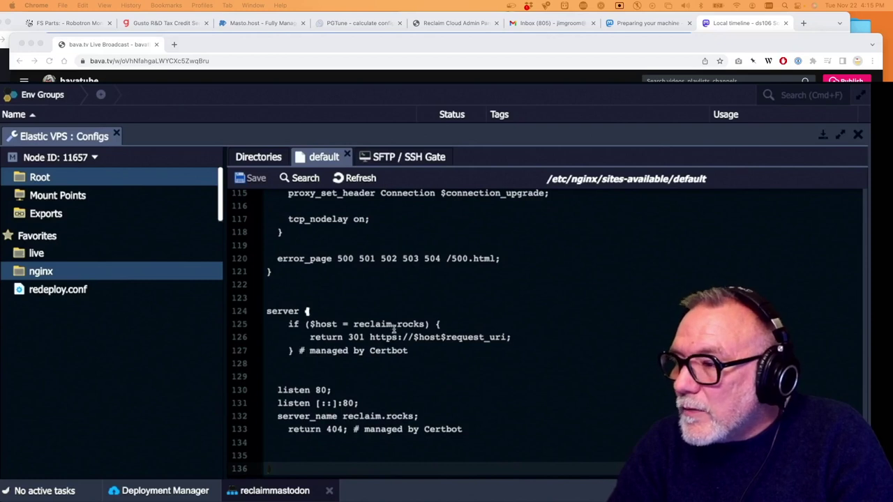
pyautogui.scroll(20, 391, 331)
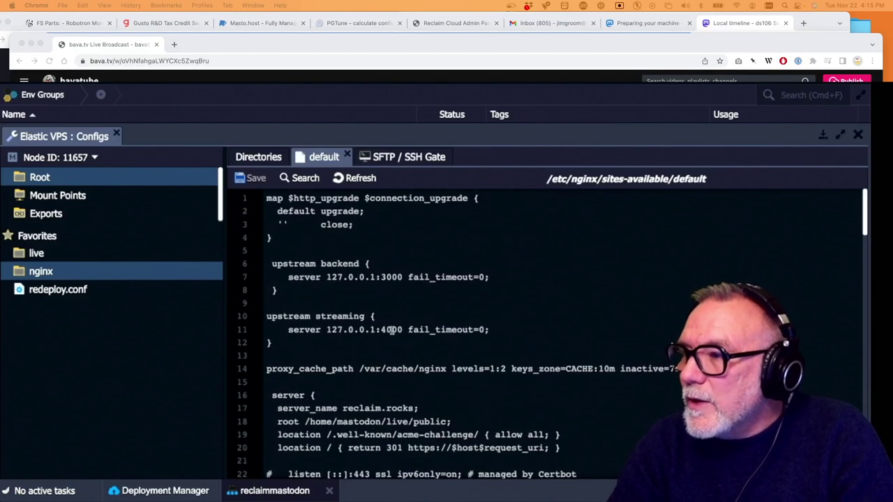
# Browse up to /etc/nginx and open nginx.conf for viewing
pyautogui.click(265, 156)
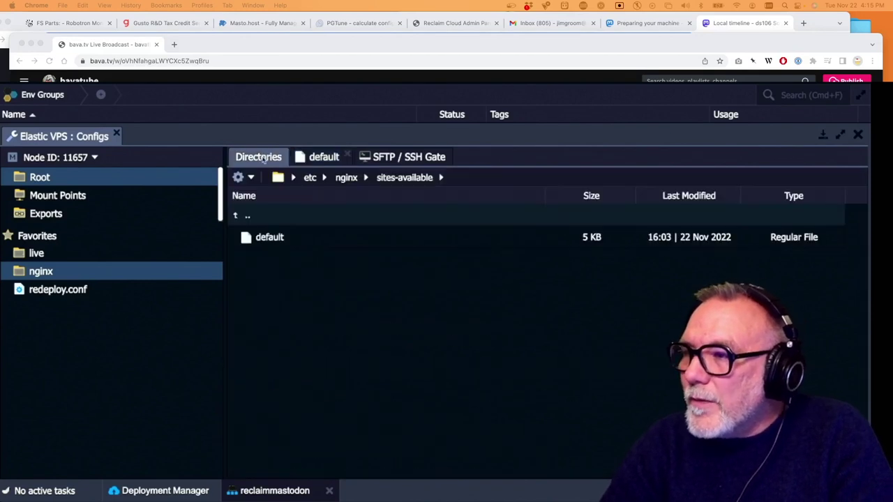
pyautogui.click(344, 178)
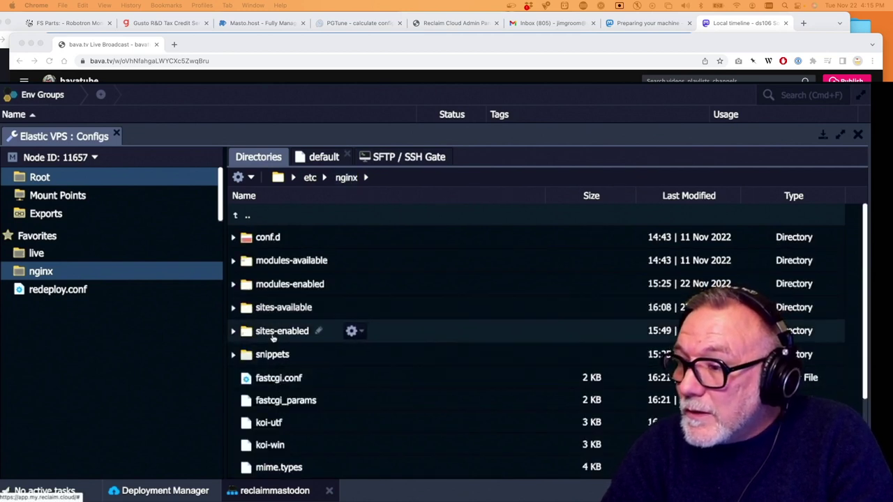
pyautogui.scroll(-2, 289, 426)
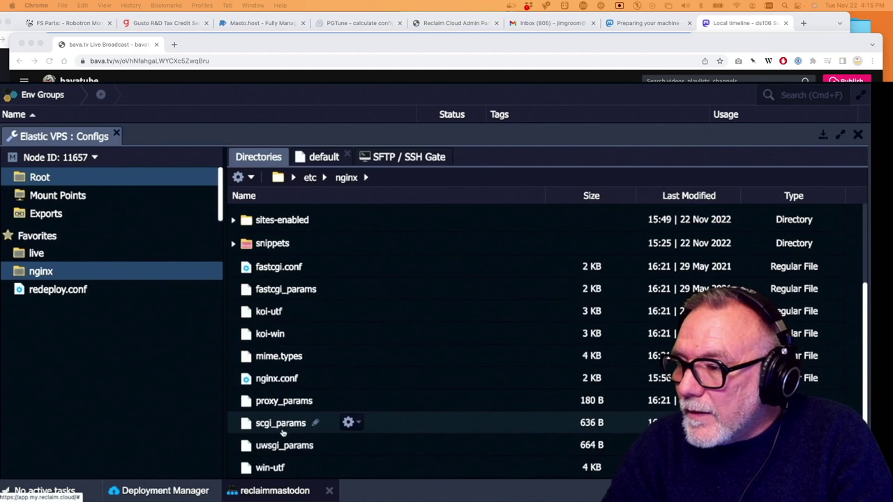
pyautogui.click(346, 378)
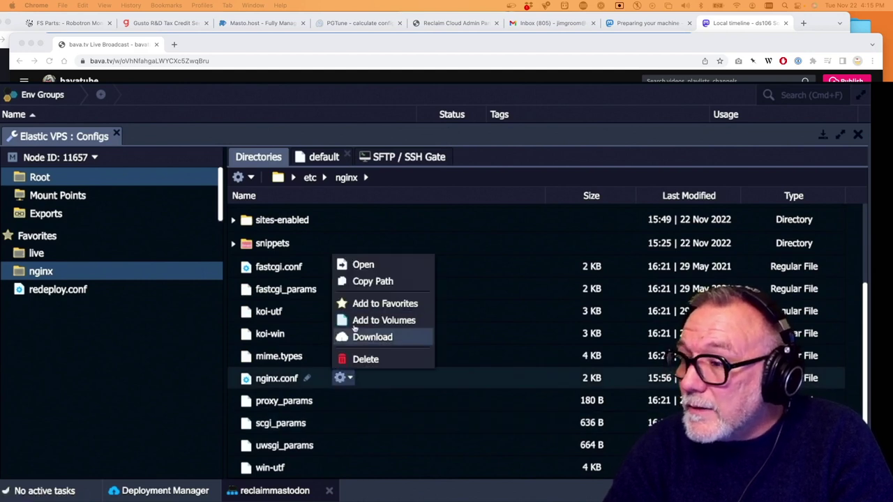
pyautogui.click(353, 264)
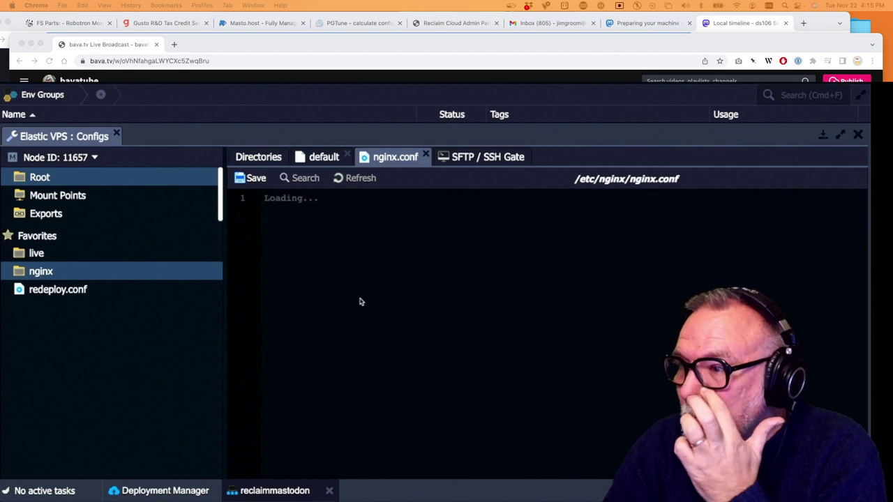
# Check nginx.conf's include line for sites-enabled/default, then return to the default file
pyautogui.scroll(-5, 318, 317)
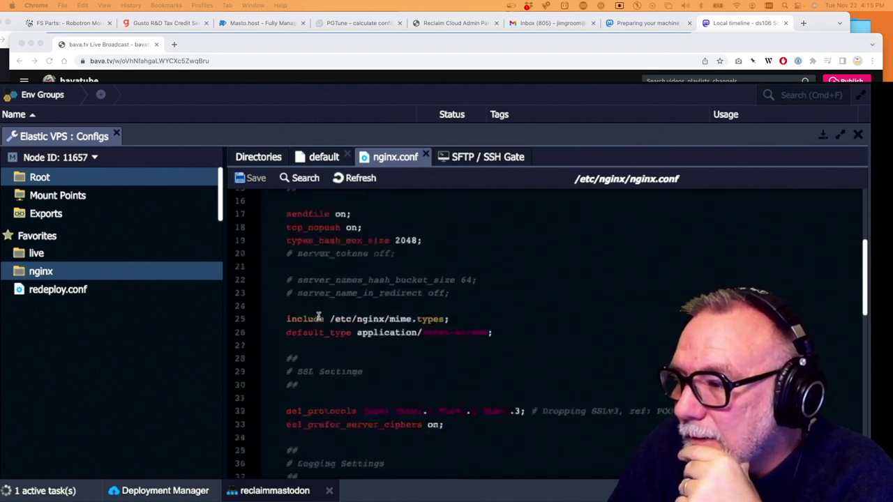
pyautogui.scroll(-10, 319, 318)
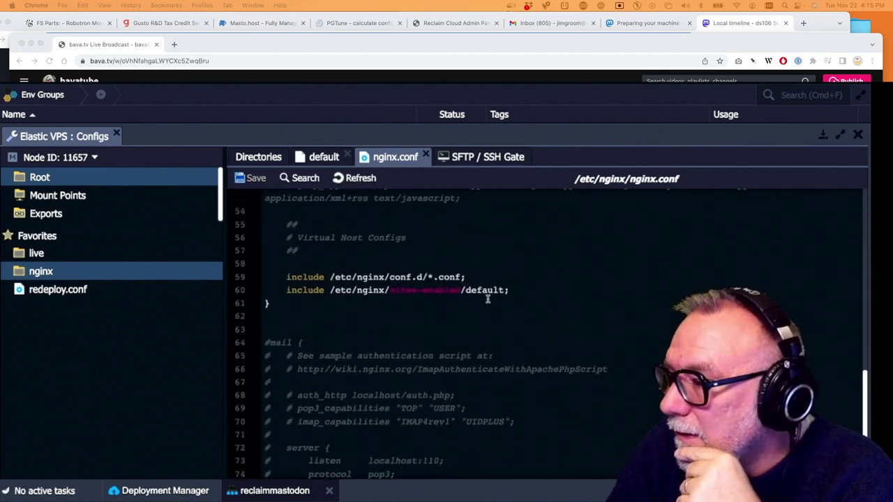
pyautogui.click(490, 290)
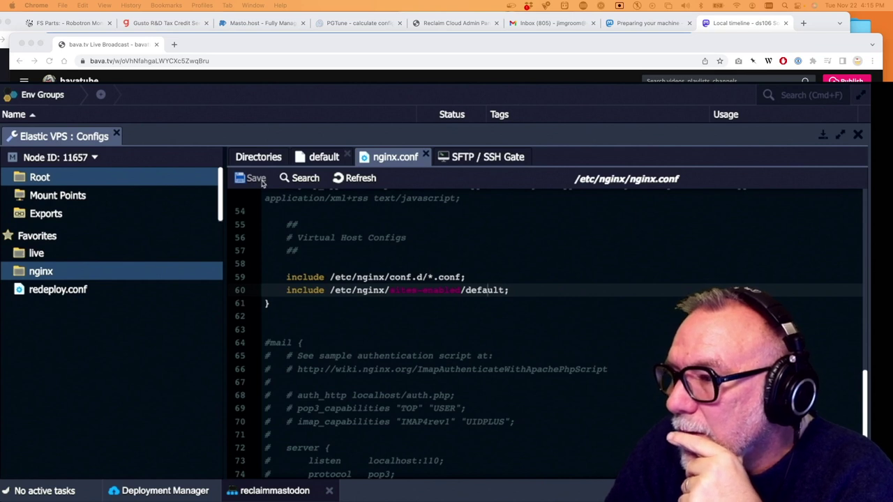
pyautogui.click(314, 160)
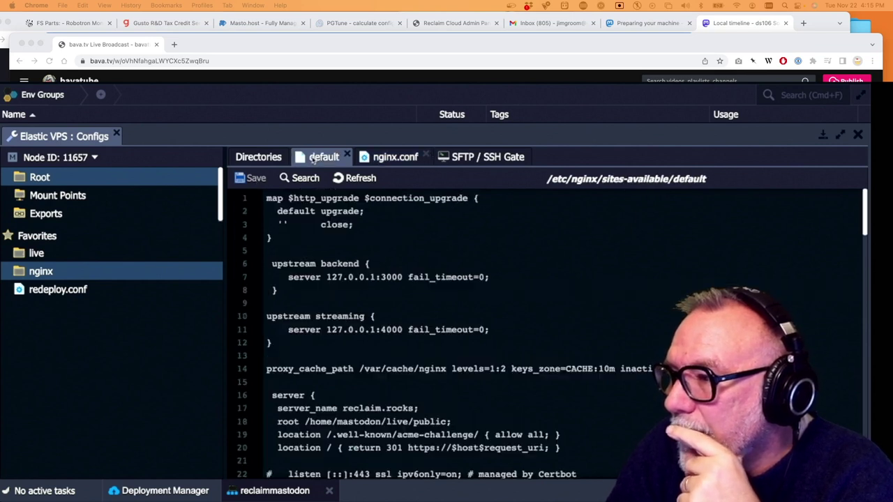
# Scroll through the reclaimmastodon default config reviewing its server blocks
pyautogui.scroll(-5, 368, 286)
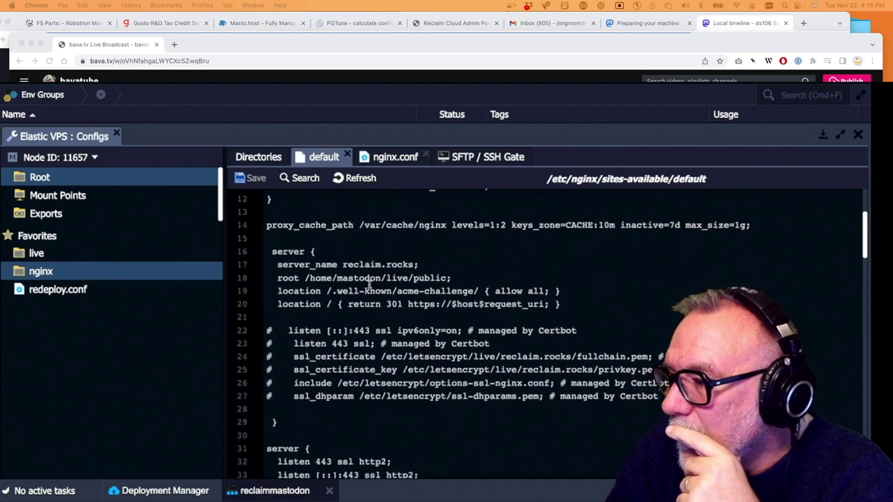
pyautogui.scroll(-2, 369, 284)
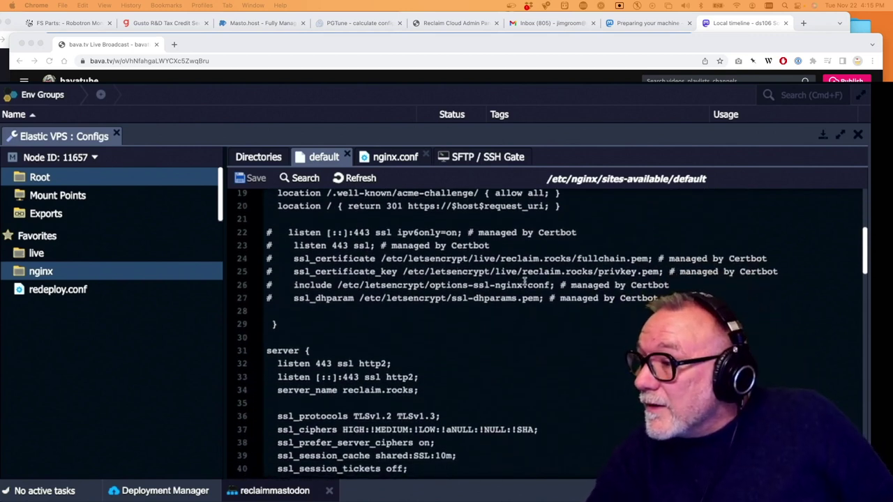
pyautogui.scroll(2, 536, 275)
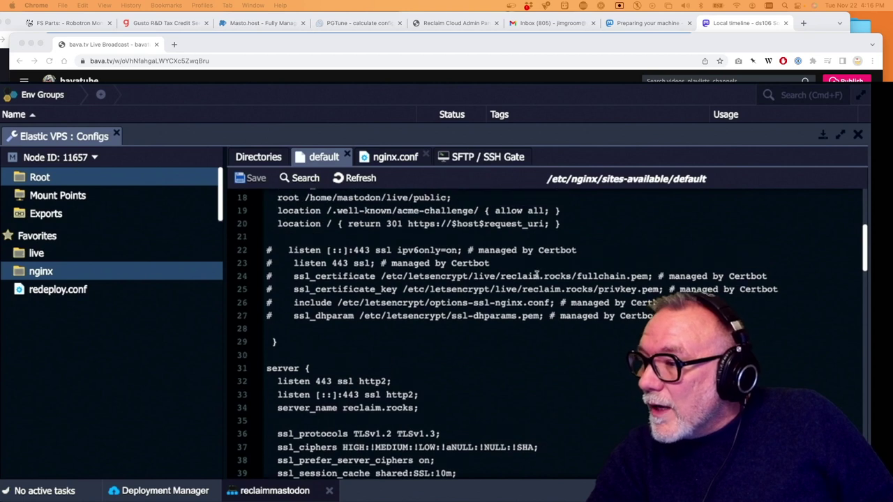
pyautogui.scroll(-2, 536, 275)
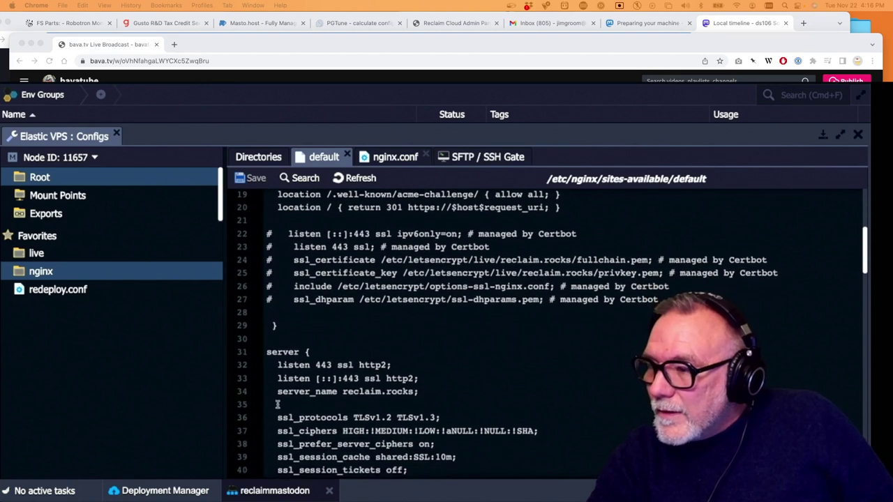
pyautogui.scroll(-2, 400, 379)
pyautogui.scroll(-2, 400, 378)
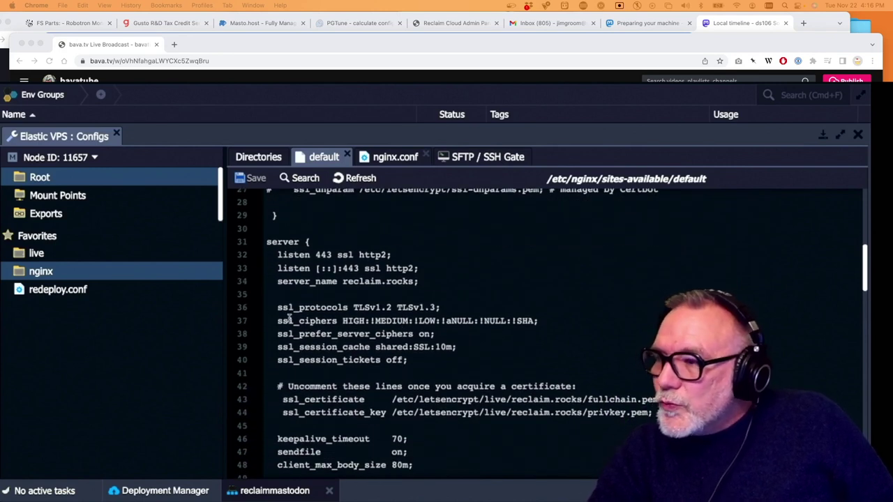
pyautogui.scroll(-3, 299, 317)
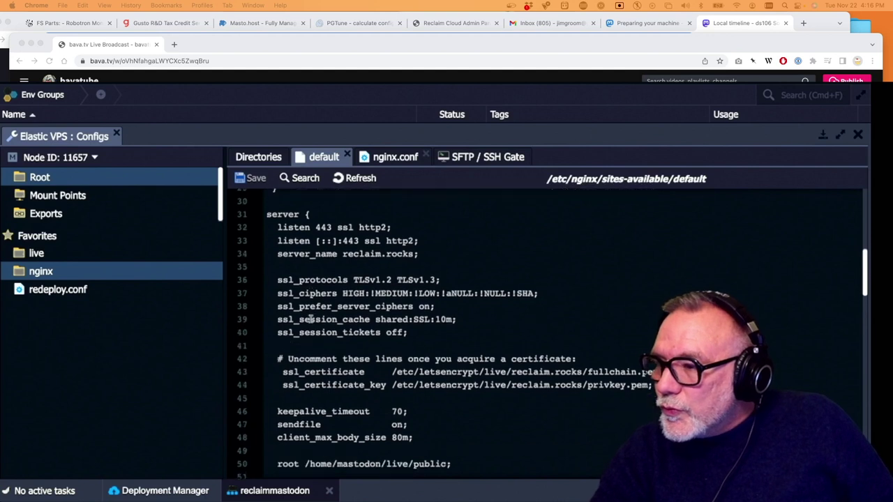
pyautogui.scroll(-20, 507, 317)
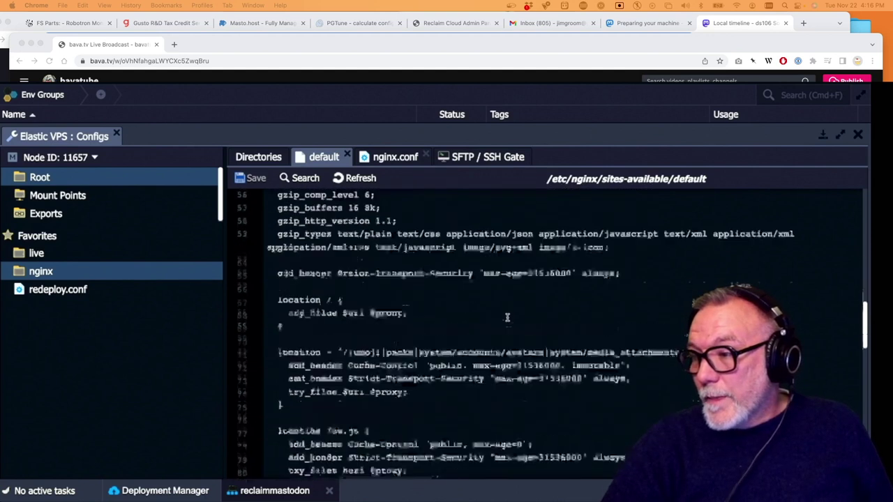
pyautogui.scroll(20, 507, 318)
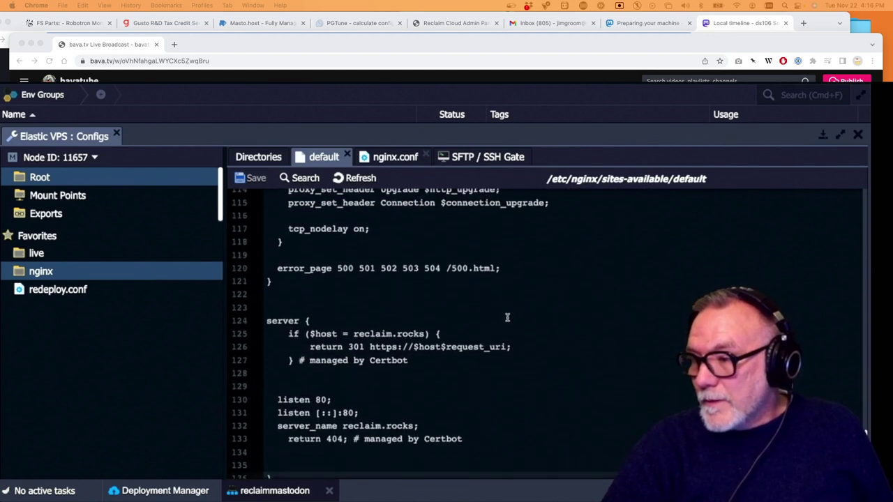
pyautogui.scroll(1, 507, 317)
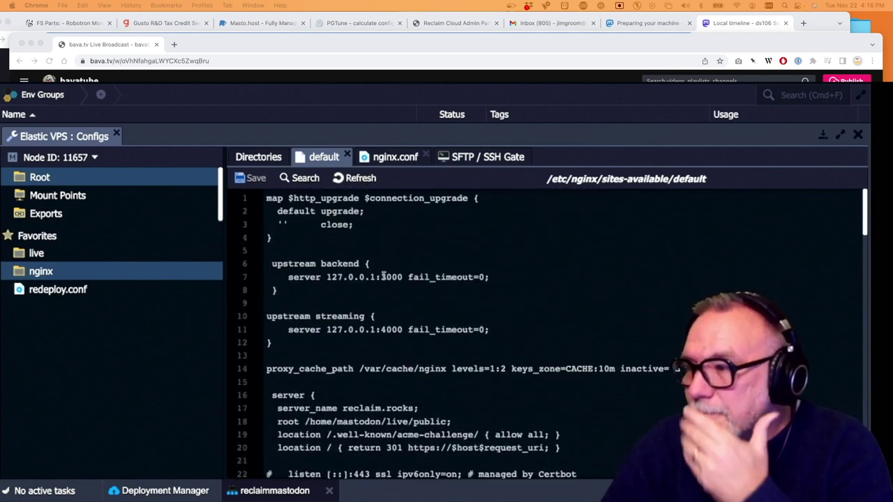
# Hide the Configs panel and open the clearing-cookies help for reclaim.rocks' redirect error
pyautogui.scroll(-1, 377, 259)
pyautogui.scroll(-5, 377, 259)
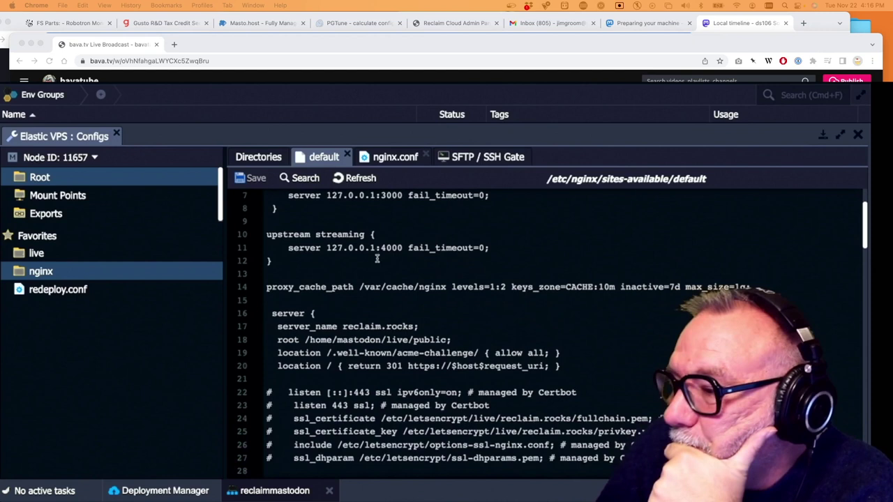
pyautogui.click(822, 134)
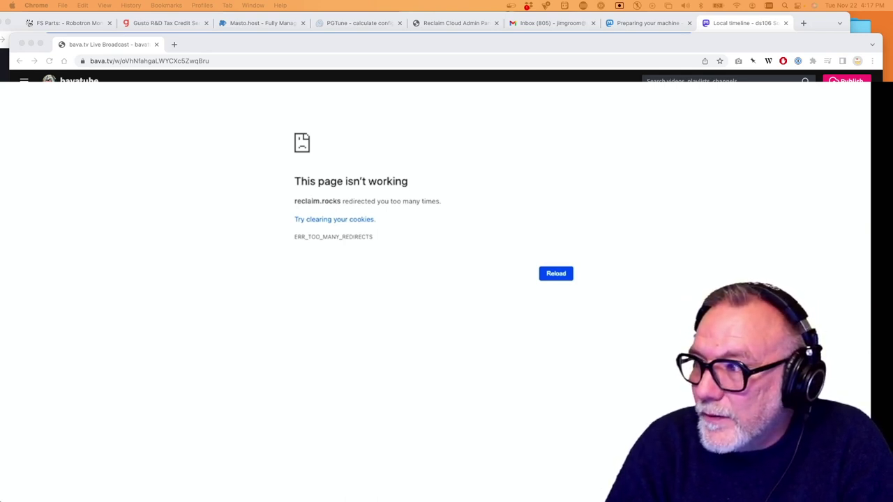
pyautogui.click(346, 222)
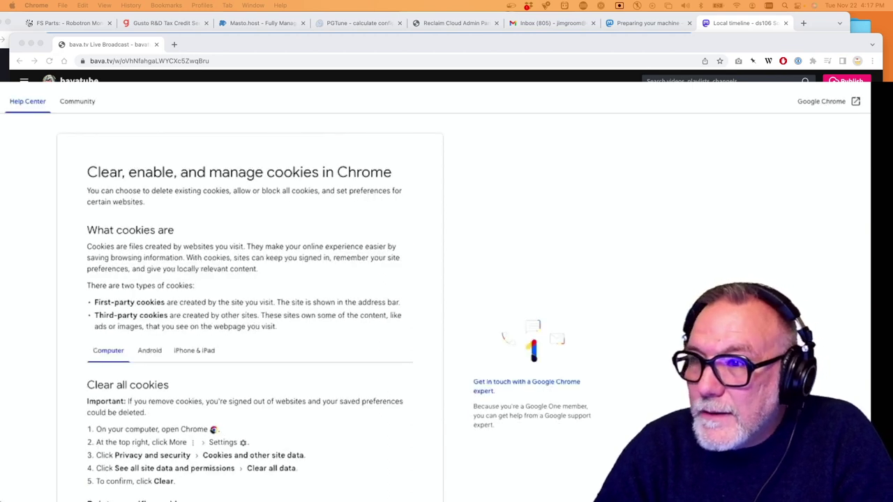